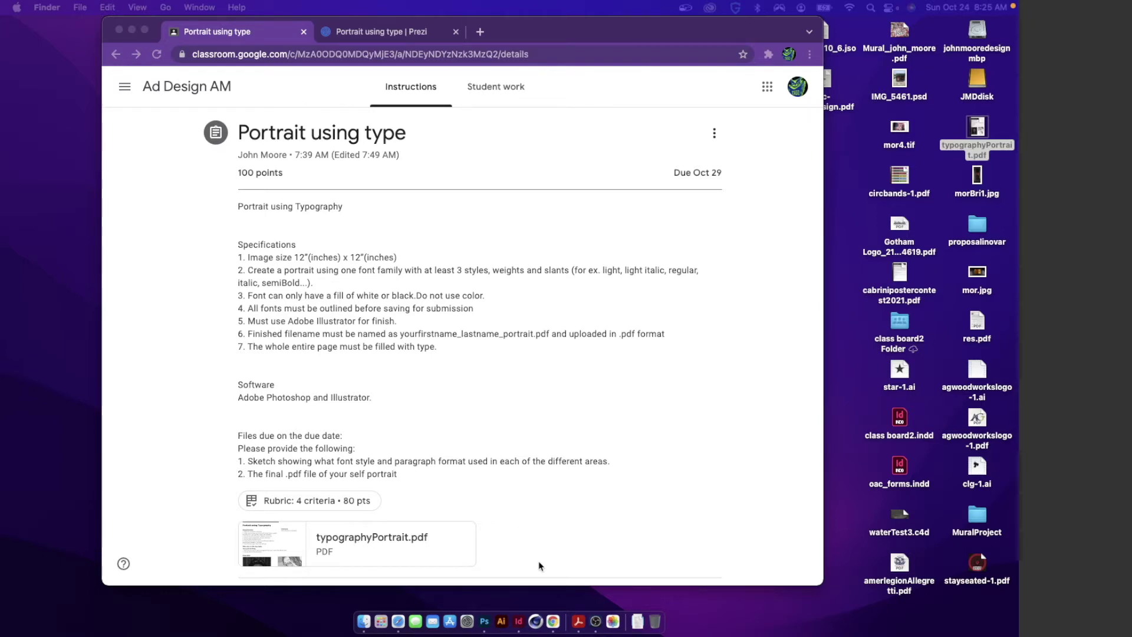
- Switch to Photoshop and bring the portrait photo's window into the workspace at 100% zoom
click(485, 621)
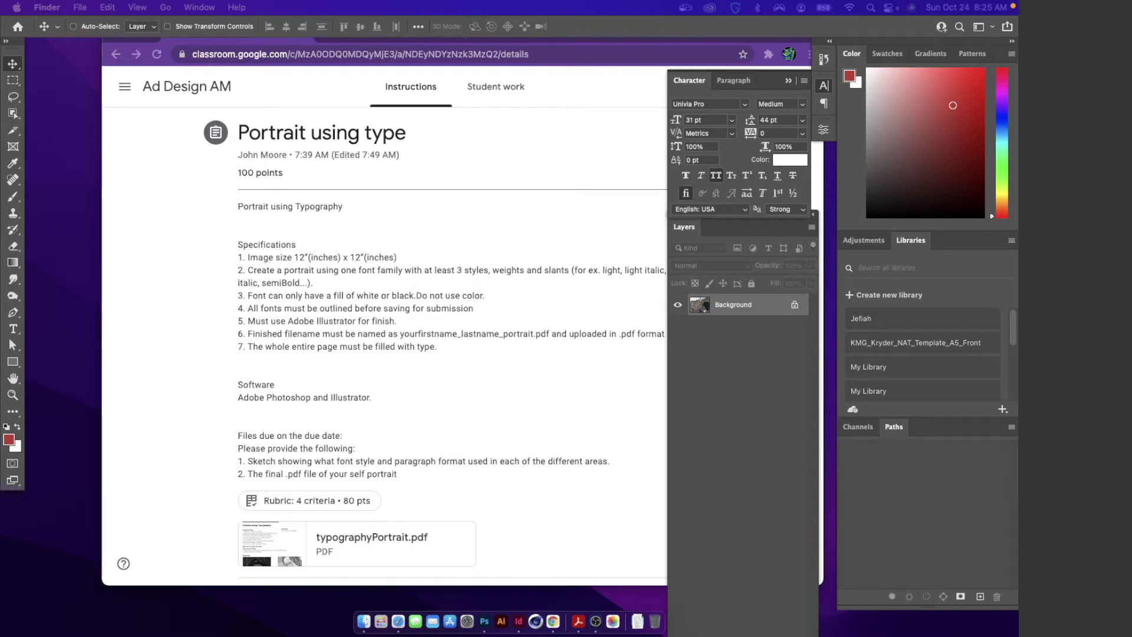
drag(1018, 91, 283, 129)
key(super+plus)
key(super+plus)
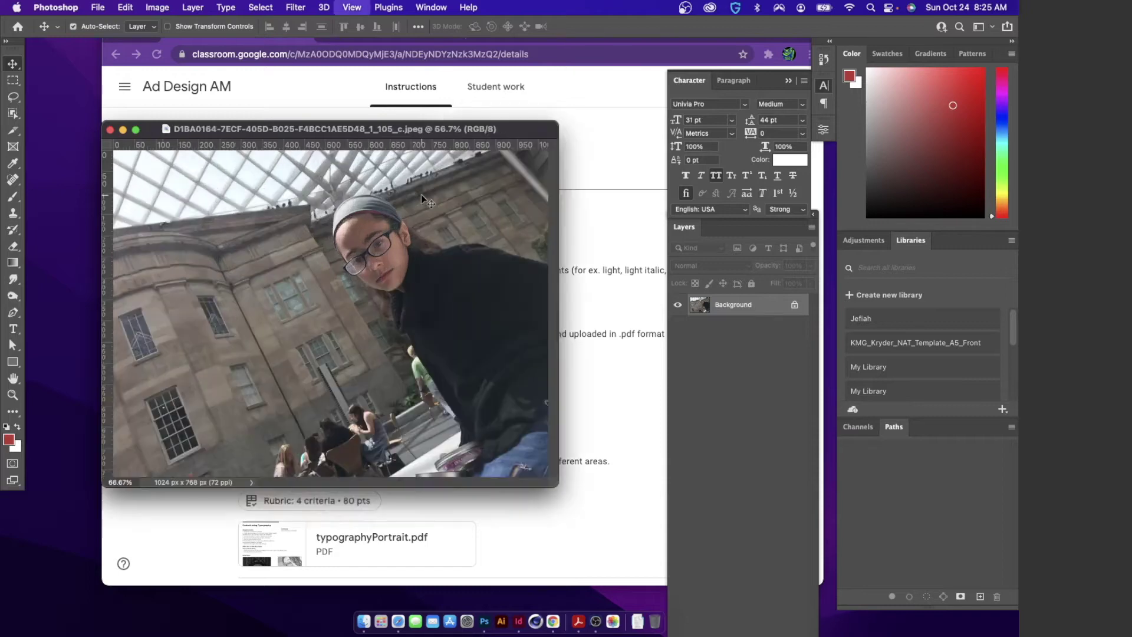
drag(568, 94, 401, 67)
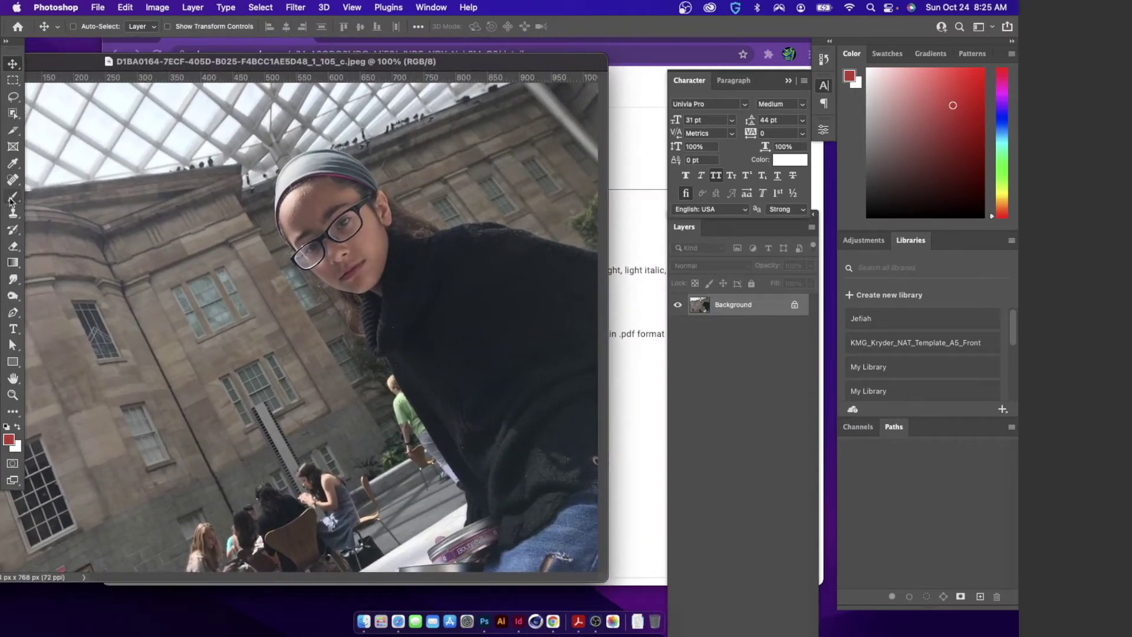
- Start a Pen tool path at the photo's edge and trace along the top of the sweater's shoulder to the hair
click(13, 312)
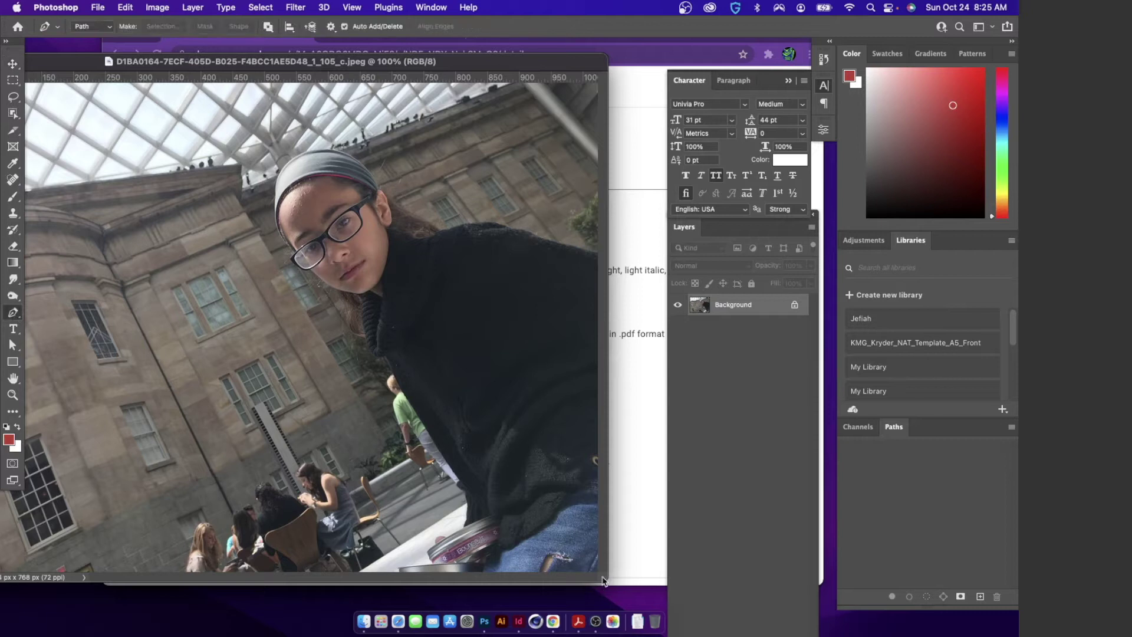
drag(606, 582, 638, 605)
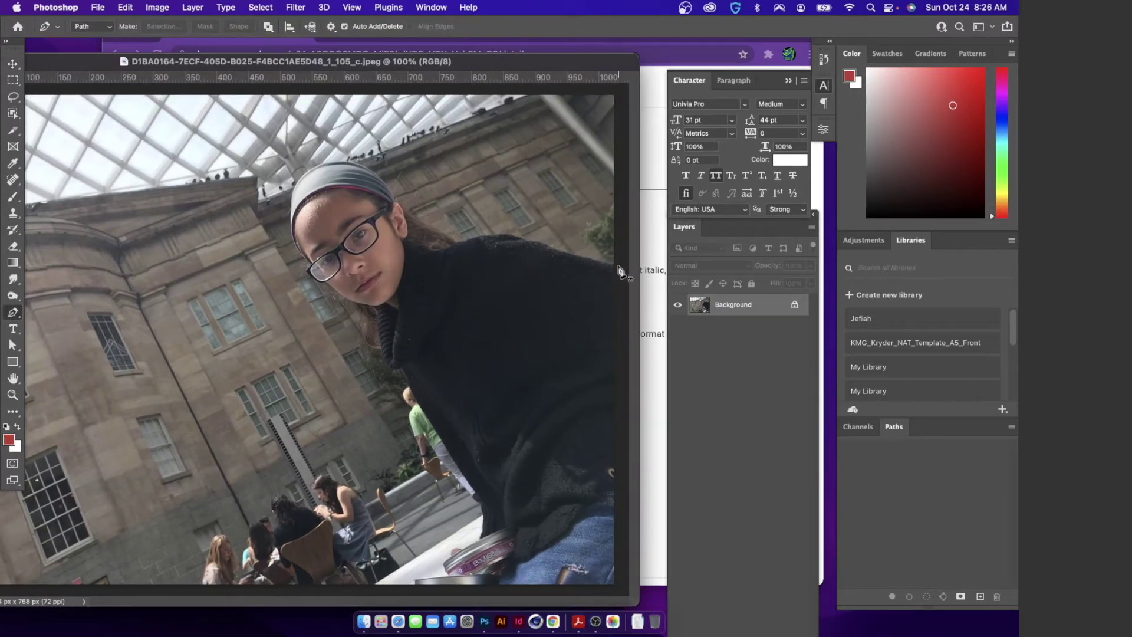
drag(617, 267, 231, 304)
key(super+equal)
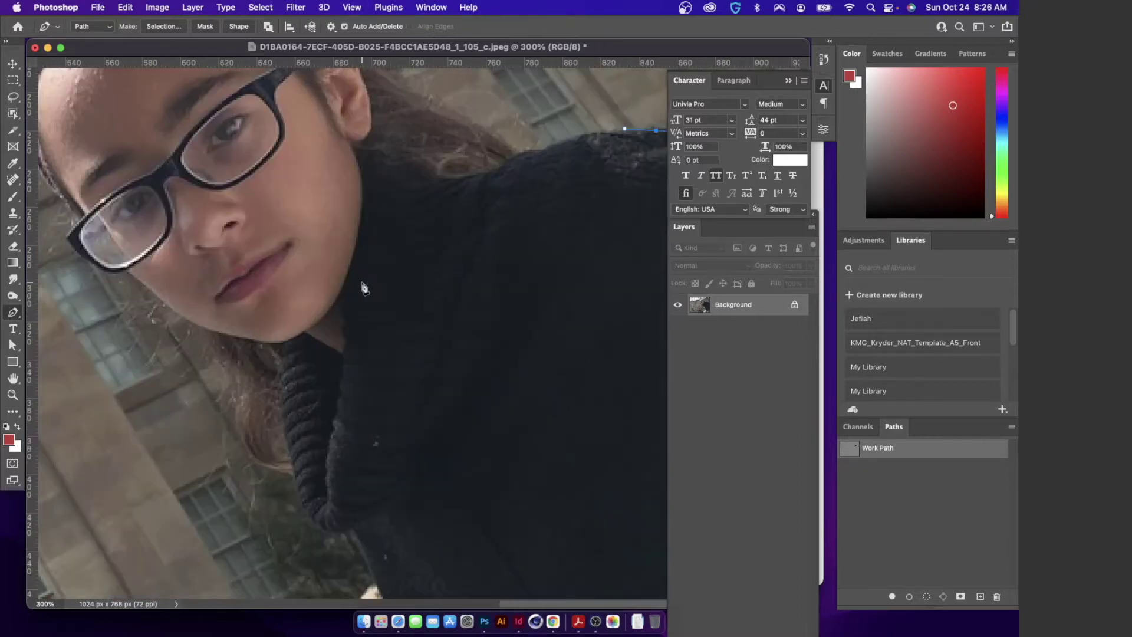
key(super+equal)
drag(465, 247, 190, 344)
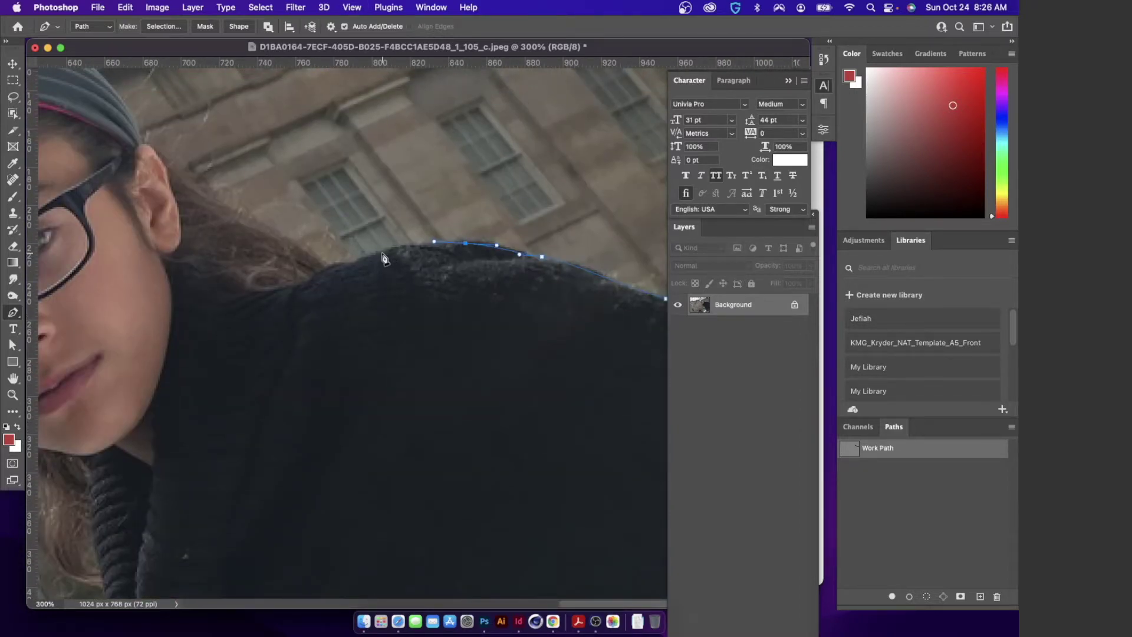
drag(383, 253, 285, 238)
click(350, 265)
- Continue the path over the hair behind the ear and around the outer curve of the grey headband
drag(219, 197, 197, 183)
drag(156, 146, 398, 285)
click(393, 275)
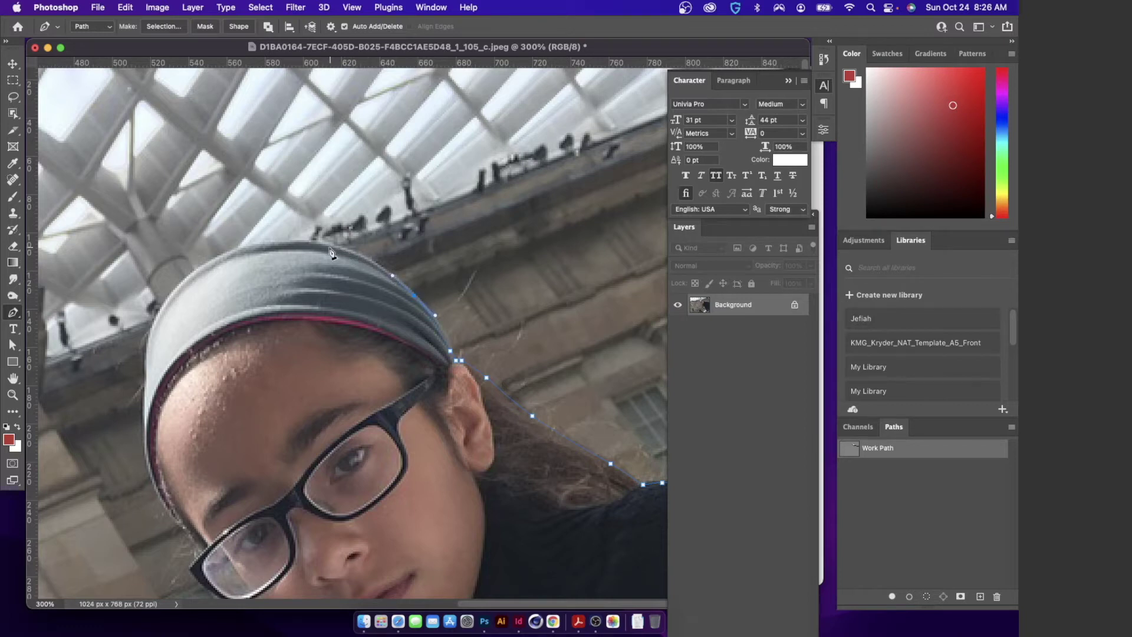
drag(308, 240, 255, 239)
scroll(352, 160, down, 5)
scroll(352, 160, left, 6)
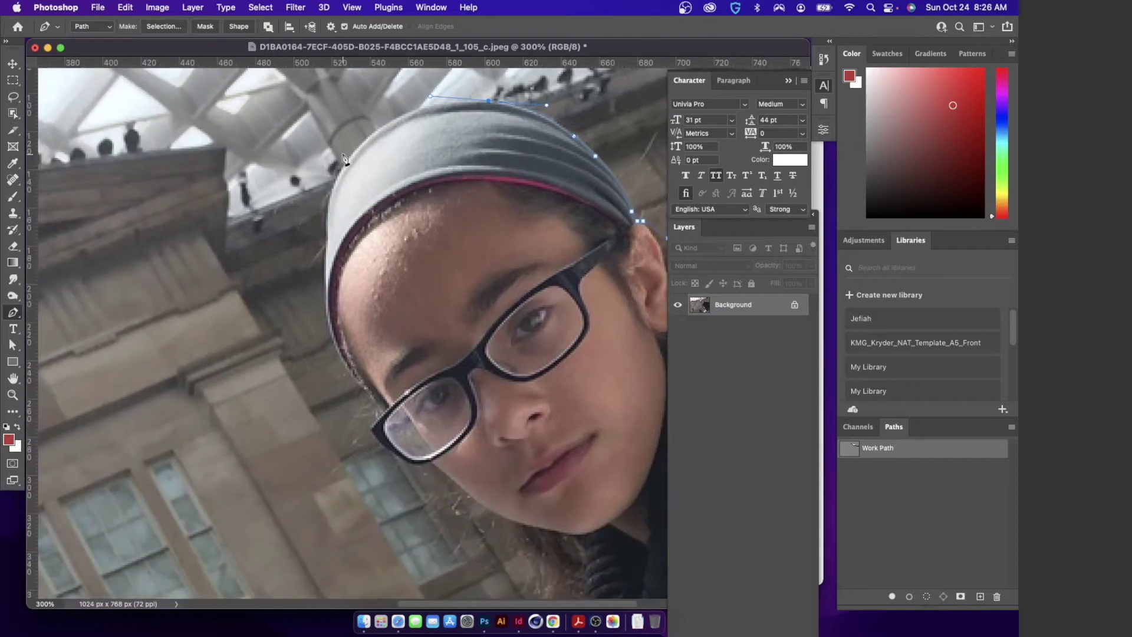
drag(352, 158, 324, 192)
drag(329, 236, 327, 251)
click(327, 313)
- Trace the path past the temple and around the outer corner and lower rim of the glasses
drag(356, 379, 384, 321)
click(370, 393)
key(super+equal)
key(super+equal)
click(331, 348)
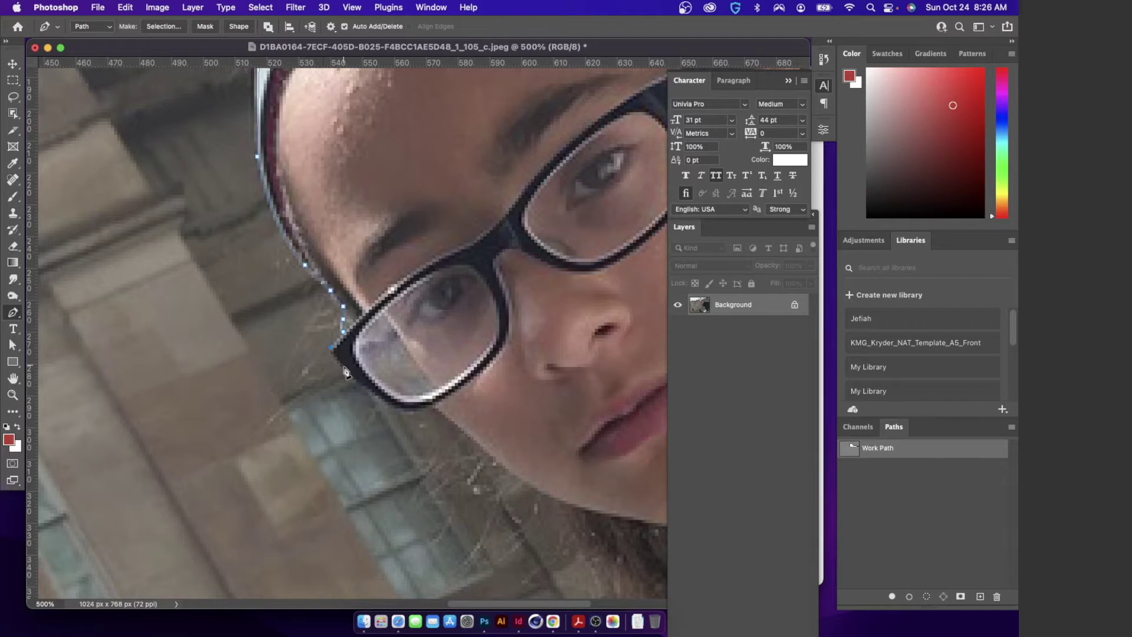
drag(352, 377, 357, 381)
click(366, 390)
click(395, 411)
drag(417, 408, 435, 410)
- Extend the path along the cheek and jaw, and around the hair hanging below the chin
scroll(459, 426, right, 5)
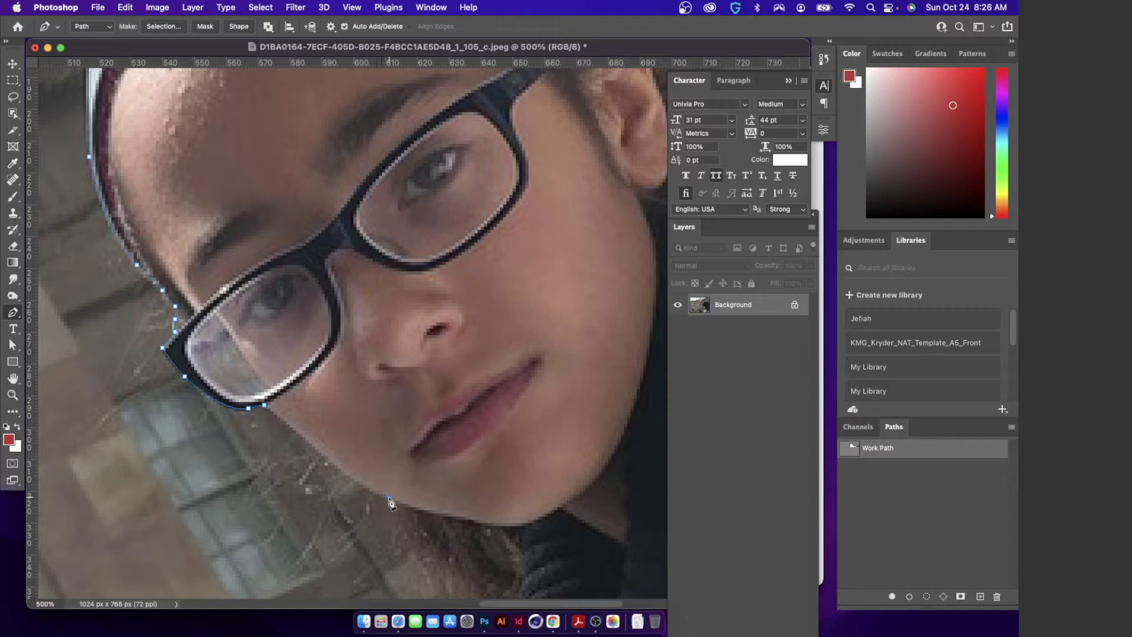
drag(389, 498, 418, 505)
scroll(423, 522, down, 5)
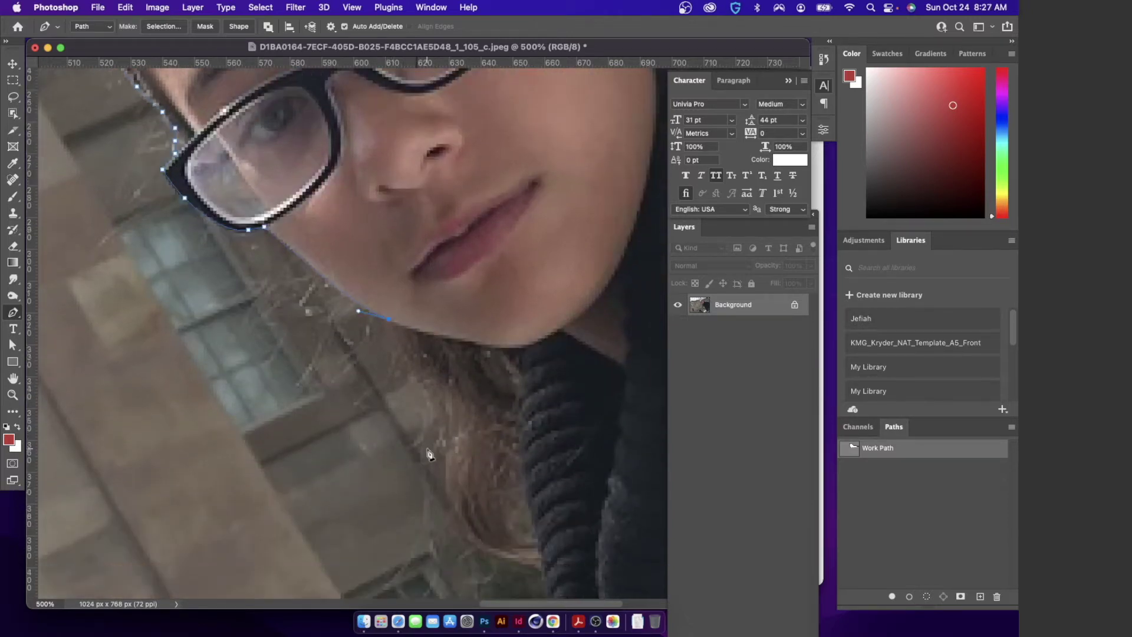
drag(445, 447, 444, 489)
drag(477, 545, 511, 565)
key(super+minus)
key(super+minus)
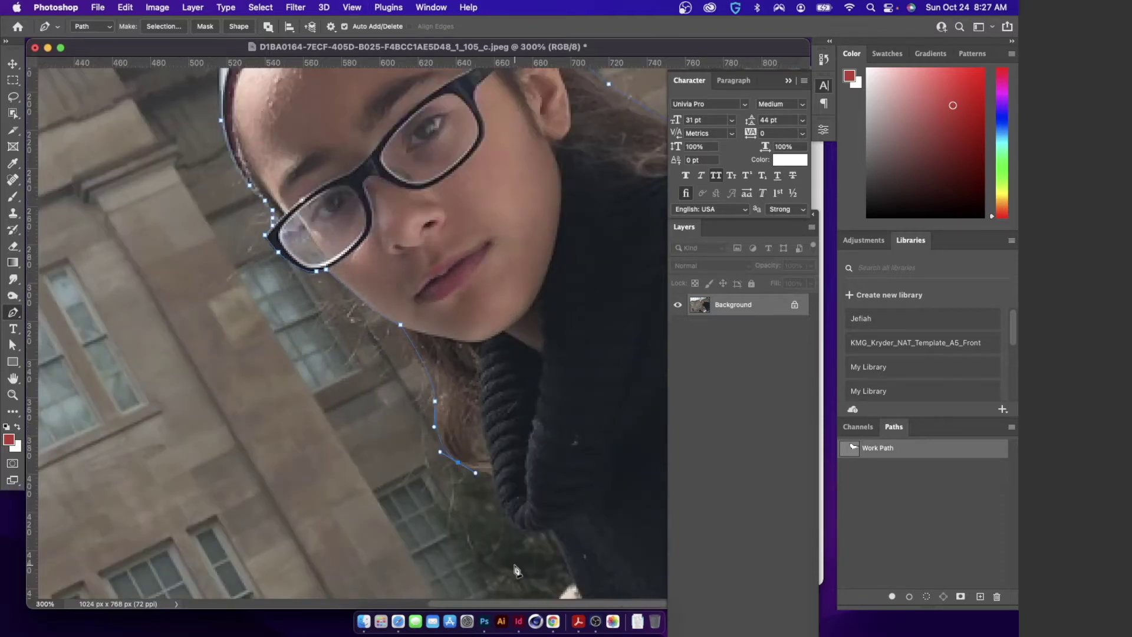
- Add closely spaced anchor points along the outer edge of the turtleneck collar down to its fold
click(492, 475)
click(502, 500)
click(506, 505)
click(508, 514)
click(513, 519)
click(521, 525)
click(526, 527)
click(540, 530)
click(545, 530)
click(554, 529)
- Trace the sweater's front edge downward from the collar past the background figure in the green shirt
scroll(560, 535, down, 10)
scroll(560, 536, right, 5)
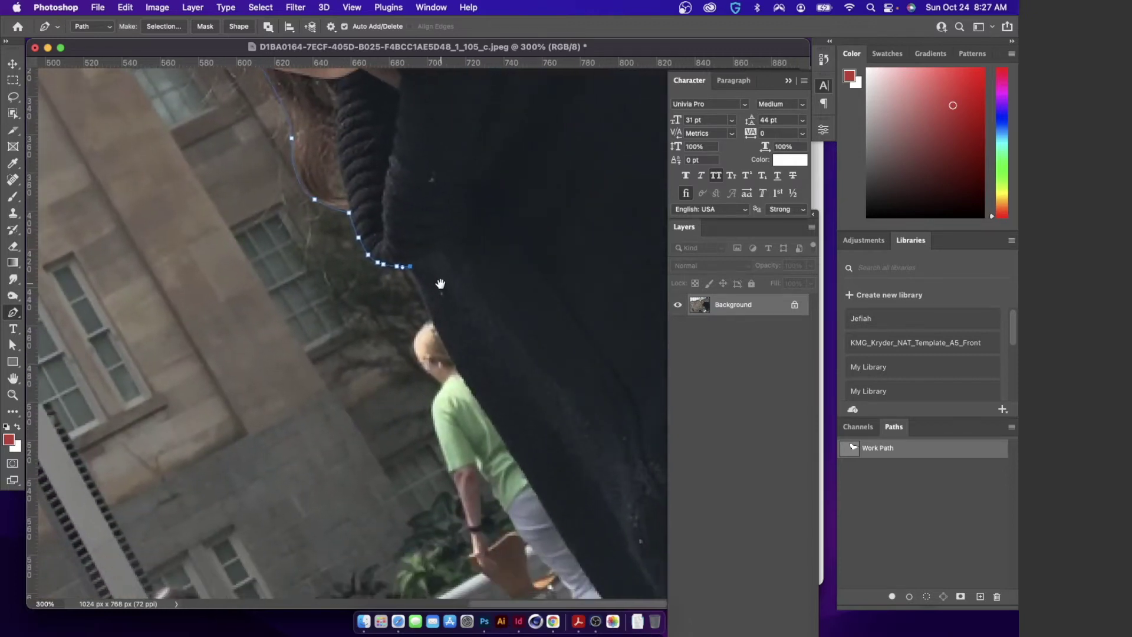
click(446, 343)
click(451, 349)
click(457, 362)
click(467, 382)
drag(506, 407, 412, 203)
click(435, 274)
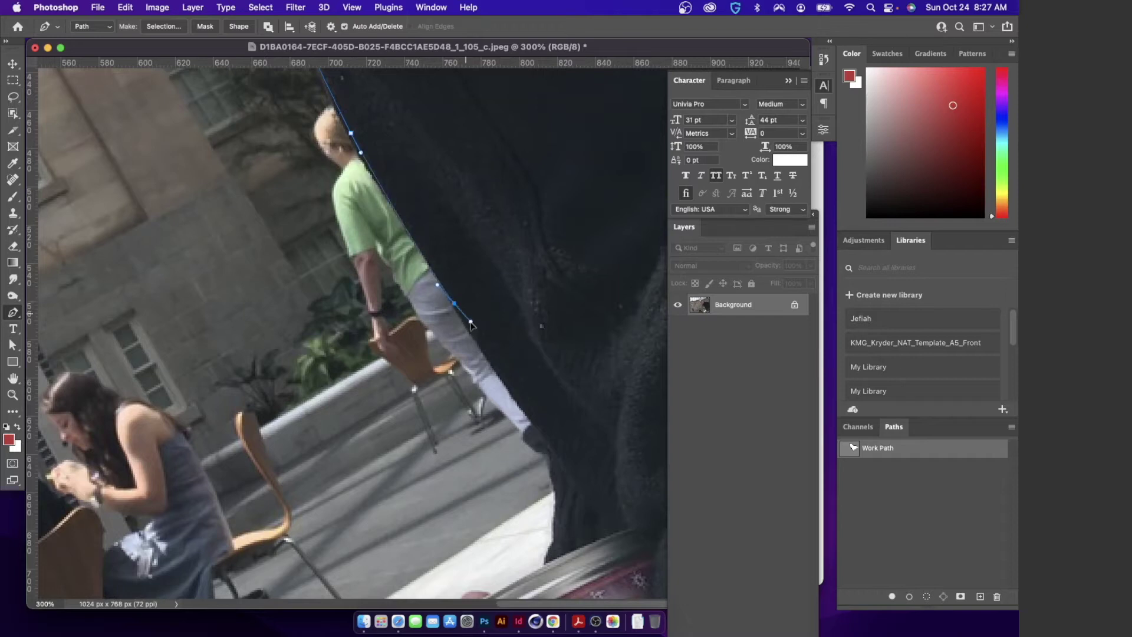
- Continue the path down the sweater's lower front edge to the table beside the purple container
click(454, 303)
click(474, 335)
click(536, 424)
click(542, 431)
click(548, 439)
click(558, 461)
click(558, 477)
click(559, 484)
click(562, 494)
click(560, 502)
click(558, 511)
click(555, 528)
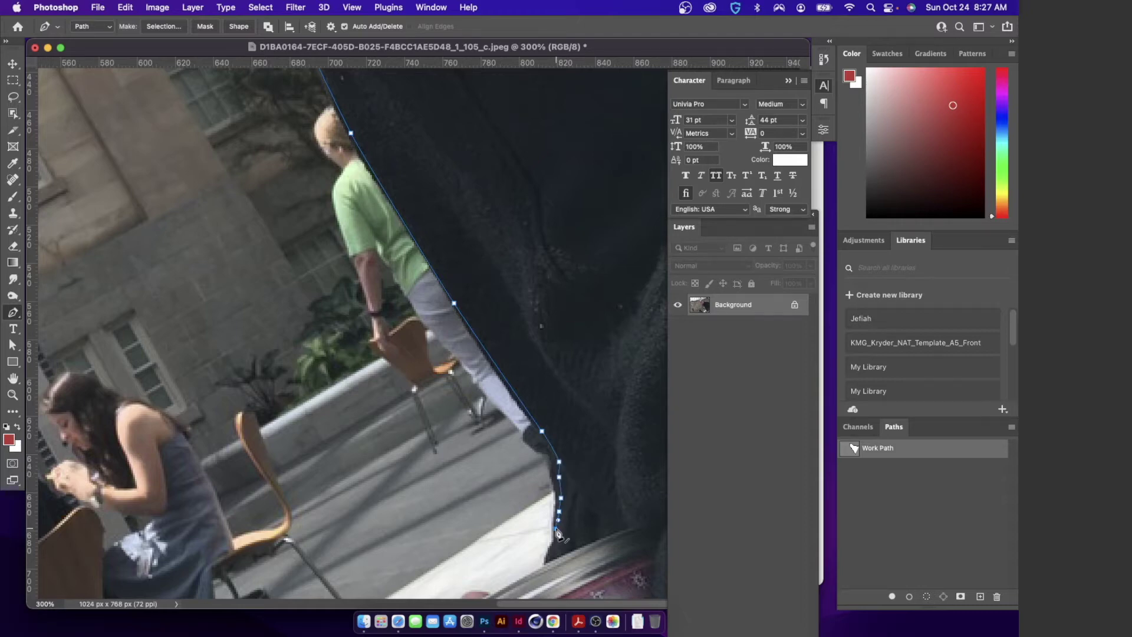
- Run the path across the sweater's bottom to a point outside the canvas and close it at the shoulder's starting anchor
key(super+minus)
key(super+minus)
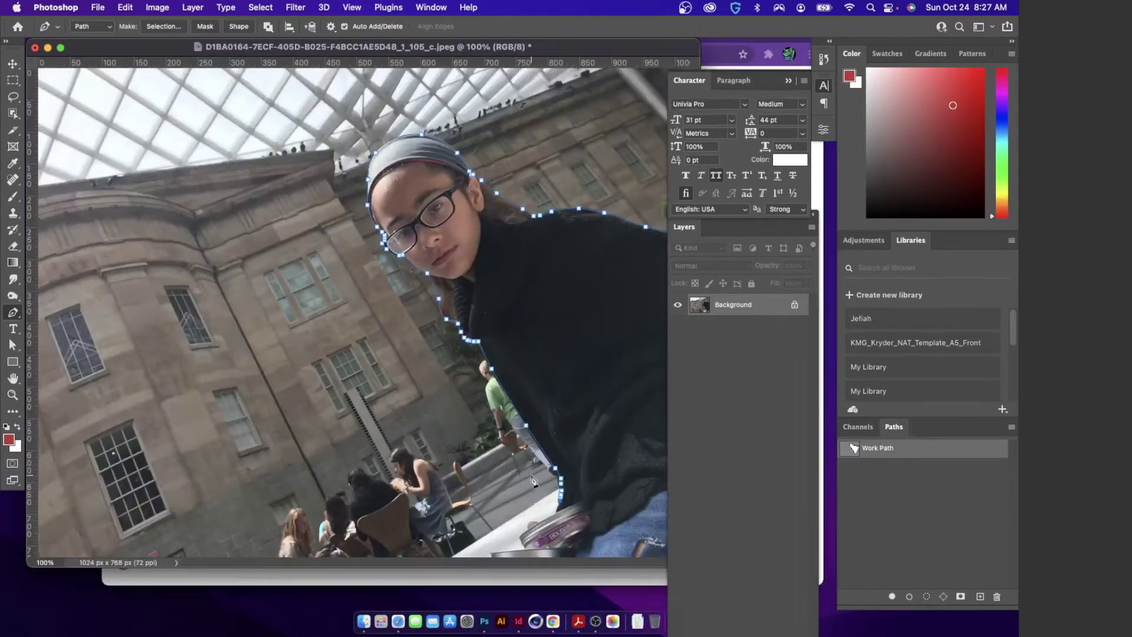
key(super+minus)
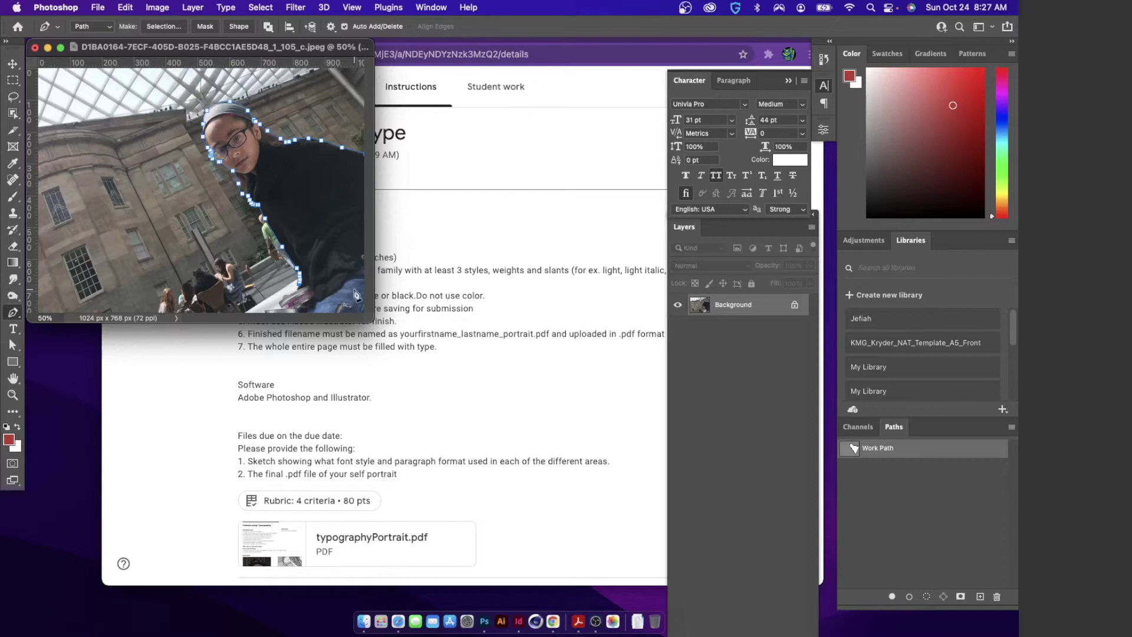
drag(368, 316, 511, 398)
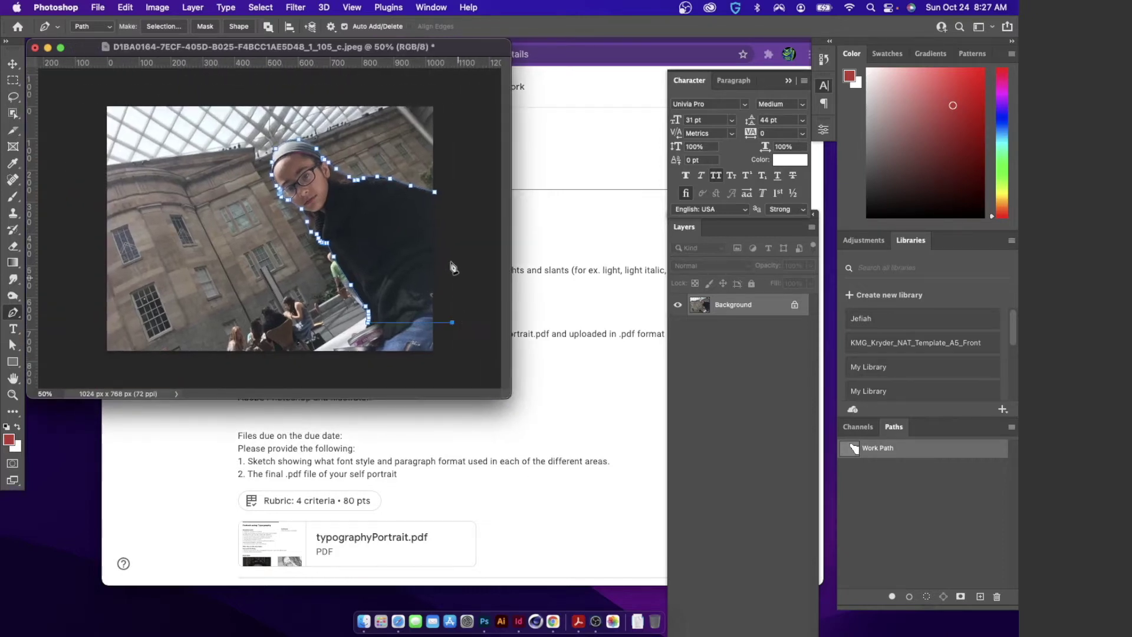
click(434, 191)
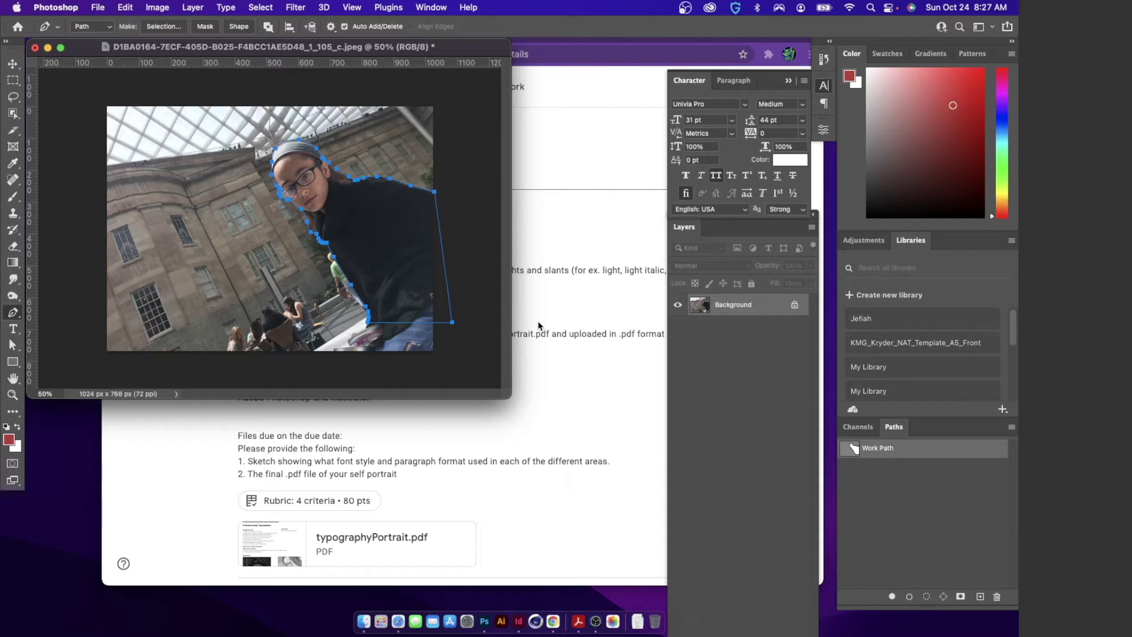
- Draw a second closed subpath around the background area seen through the outer part of the glasses lens
drag(322, 48, 412, 154)
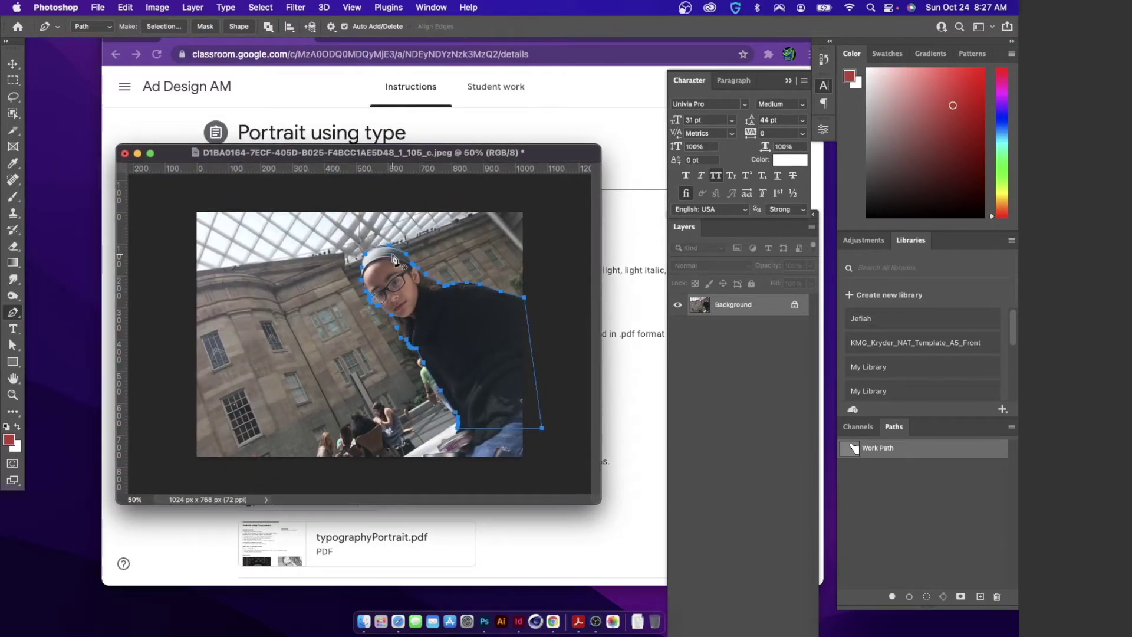
key(super+equal)
key(super+equal)
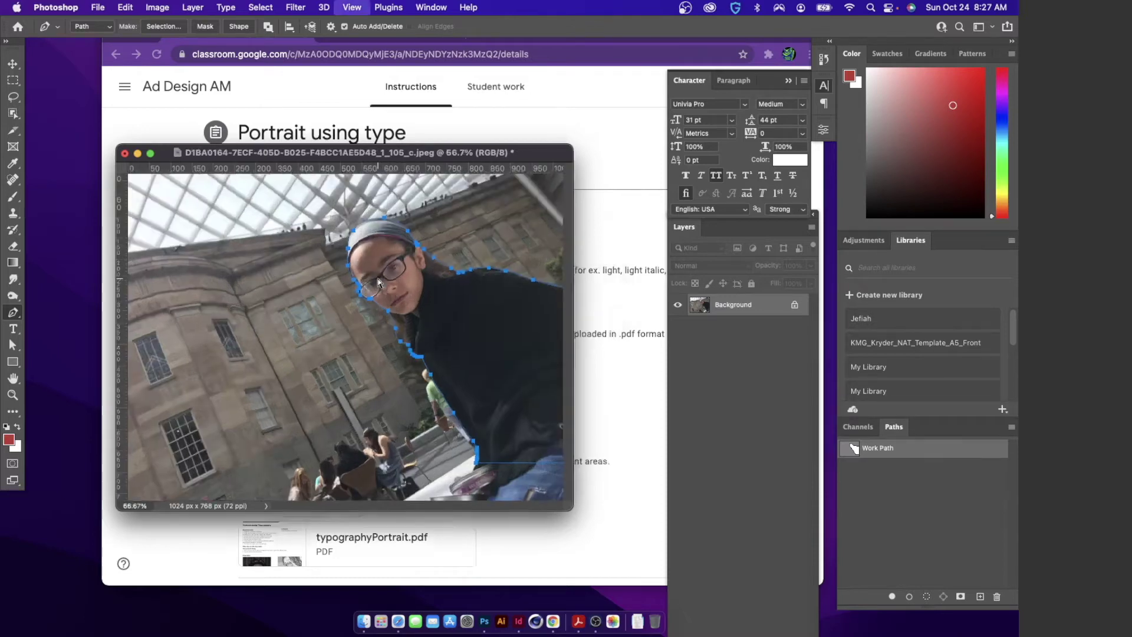
key(super+equal)
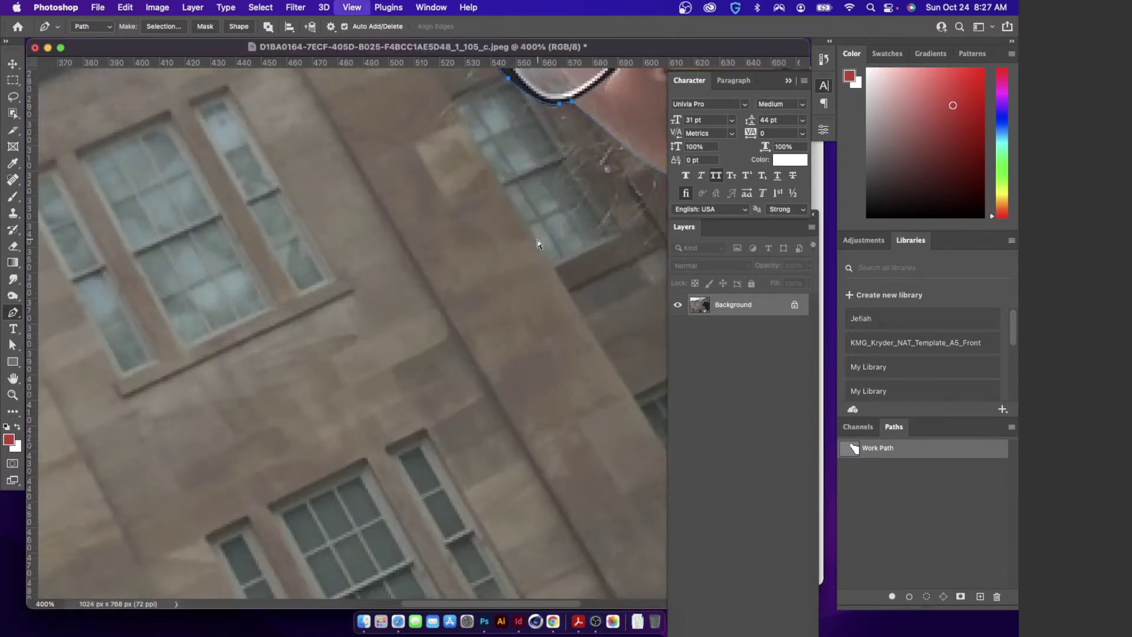
scroll(553, 234, right, 5)
scroll(553, 235, up, 3)
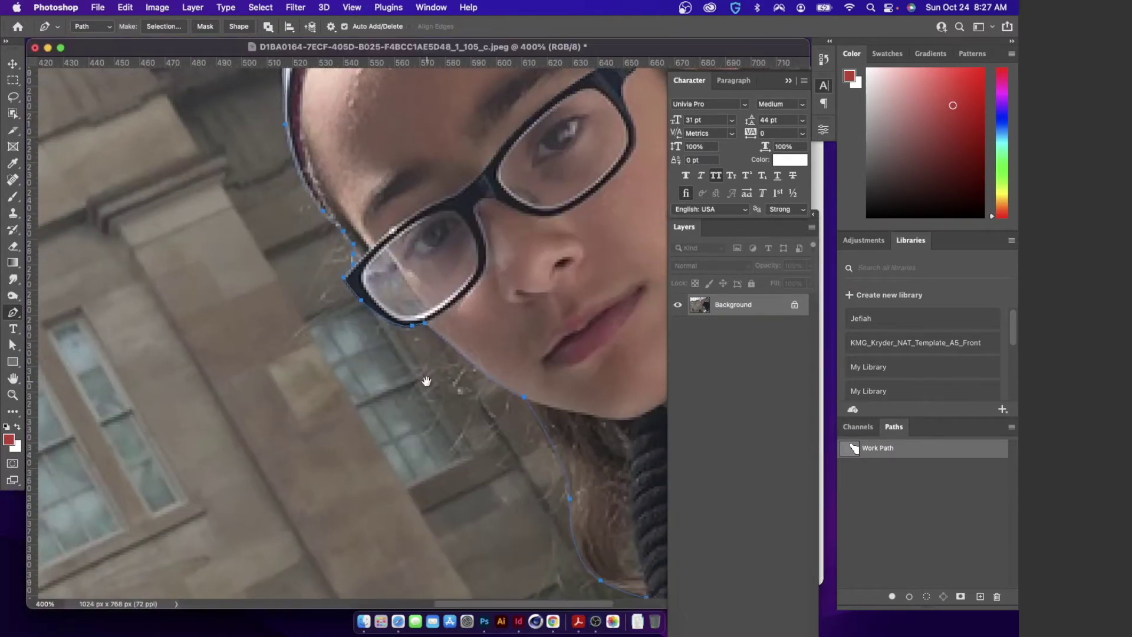
click(387, 253)
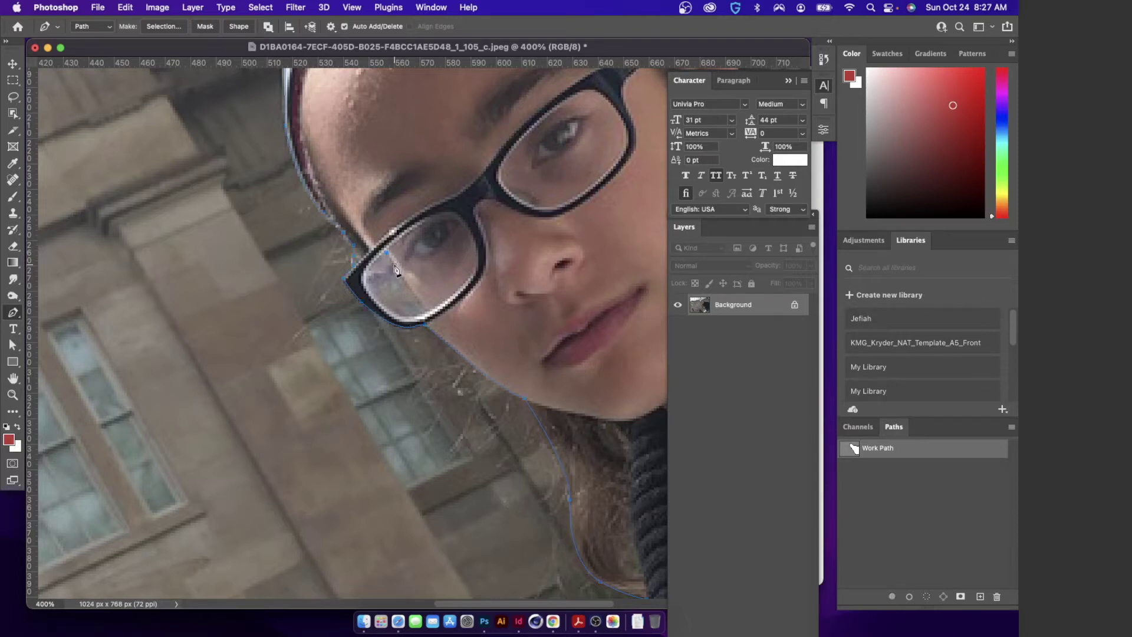
mouse_move(381, 270)
mouse_down()
mouse_move(372, 277)
mouse_move(394, 262)
mouse_up()
click(430, 312)
drag(408, 318, 395, 317)
drag(364, 279, 392, 270)
click(399, 268)
- Load the Work Path as a selection and view the whole figure at 100% zoom
super+click(863, 451)
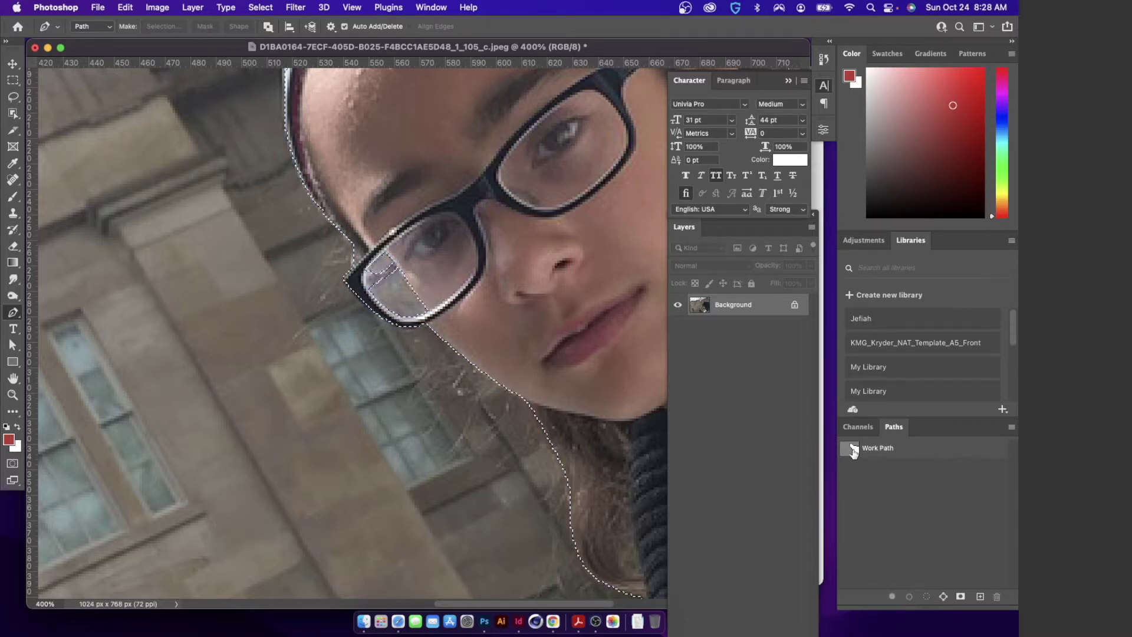
drag(854, 456, 927, 594)
key(super+minus)
key(super+minus)
key(super+minus)
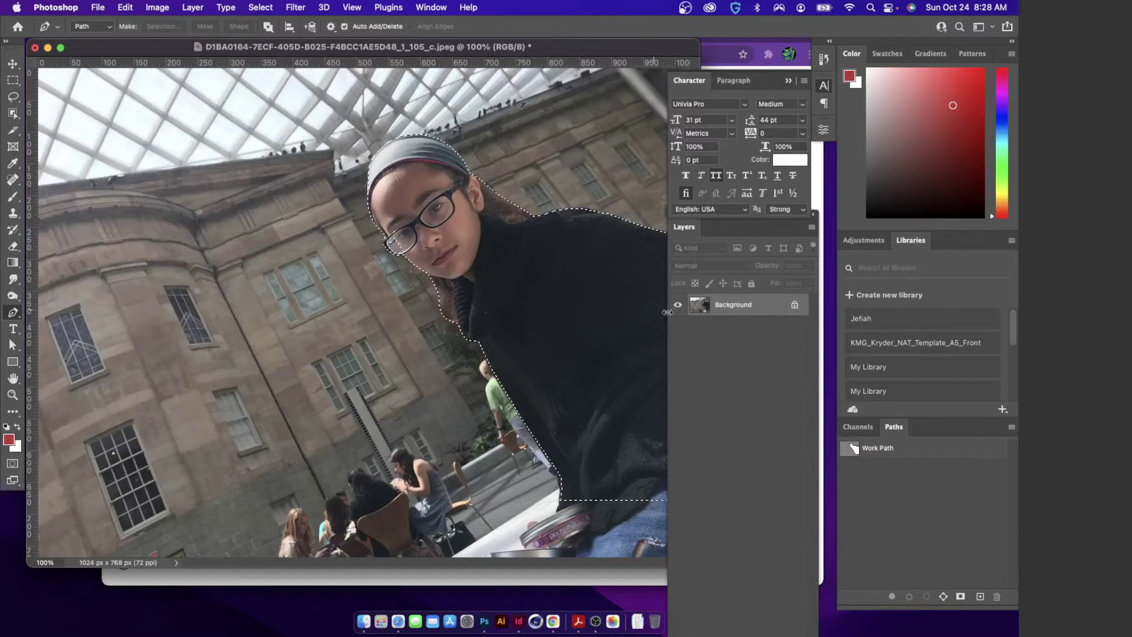
- Convert the locked Background into a regular layer named Layer 0, and shorten and reposition the Layers panel so it fits on screen
double_click(731, 308)
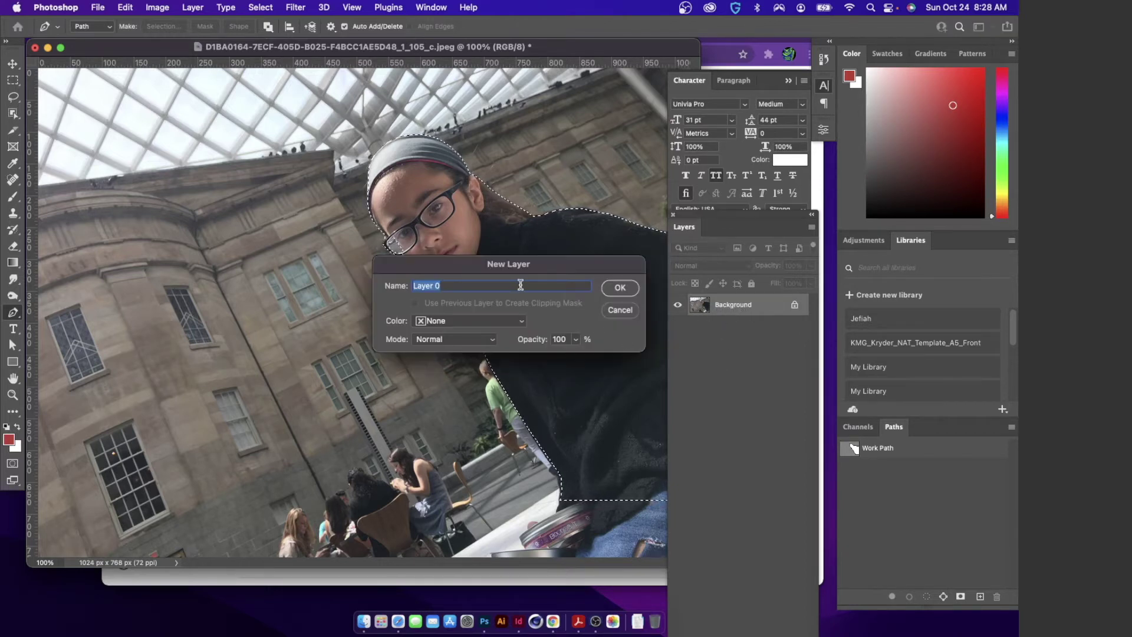
click(616, 290)
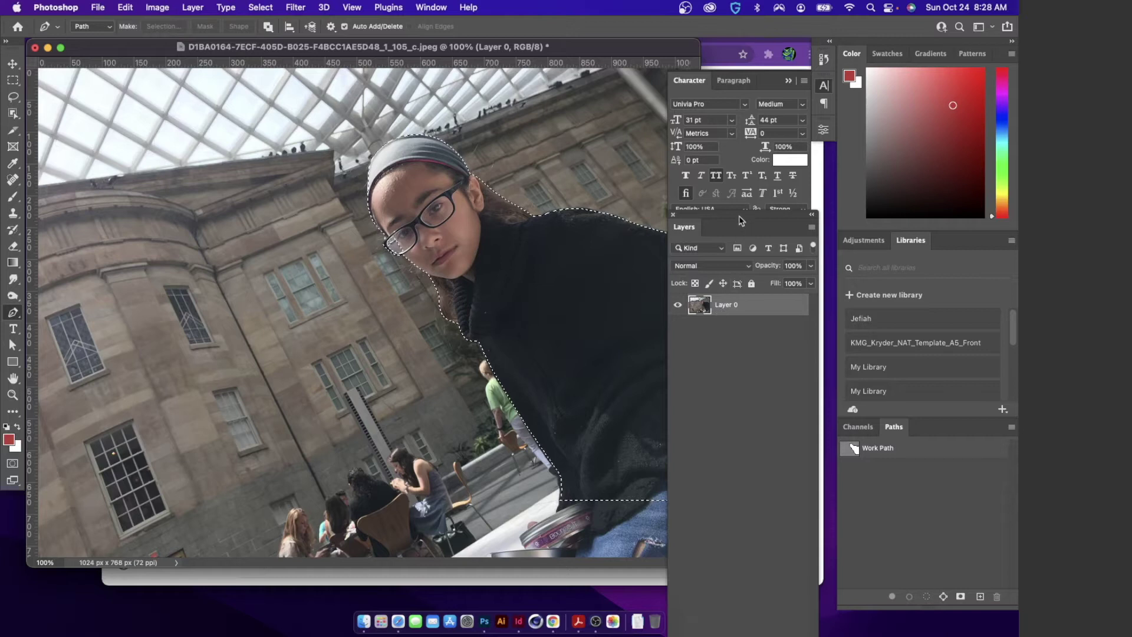
drag(738, 217, 744, 58)
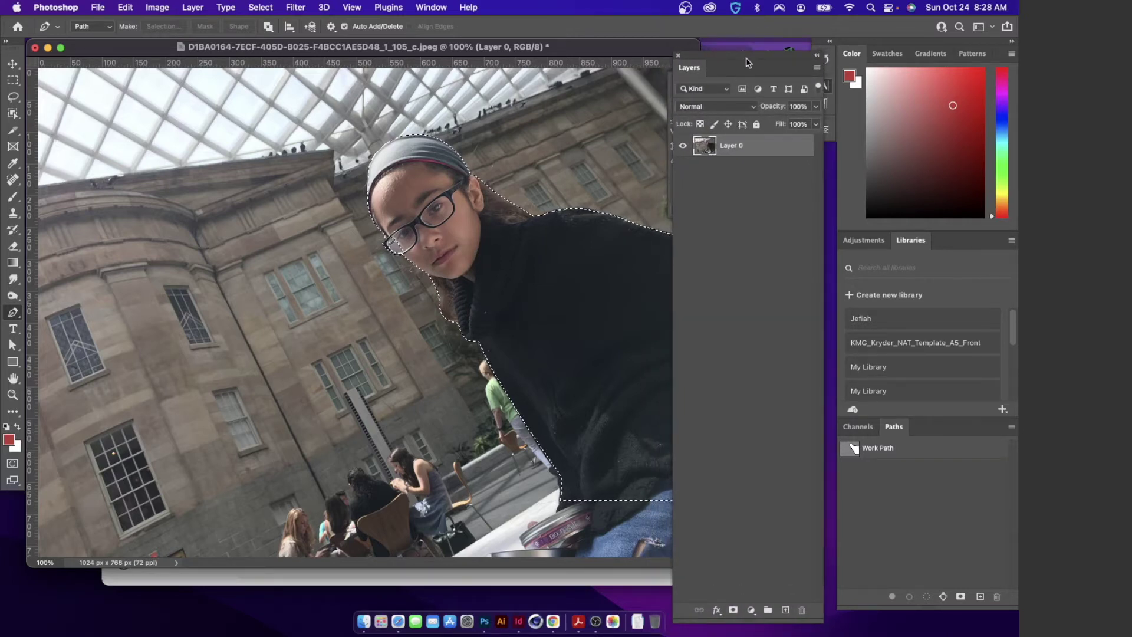
drag(822, 617, 817, 375)
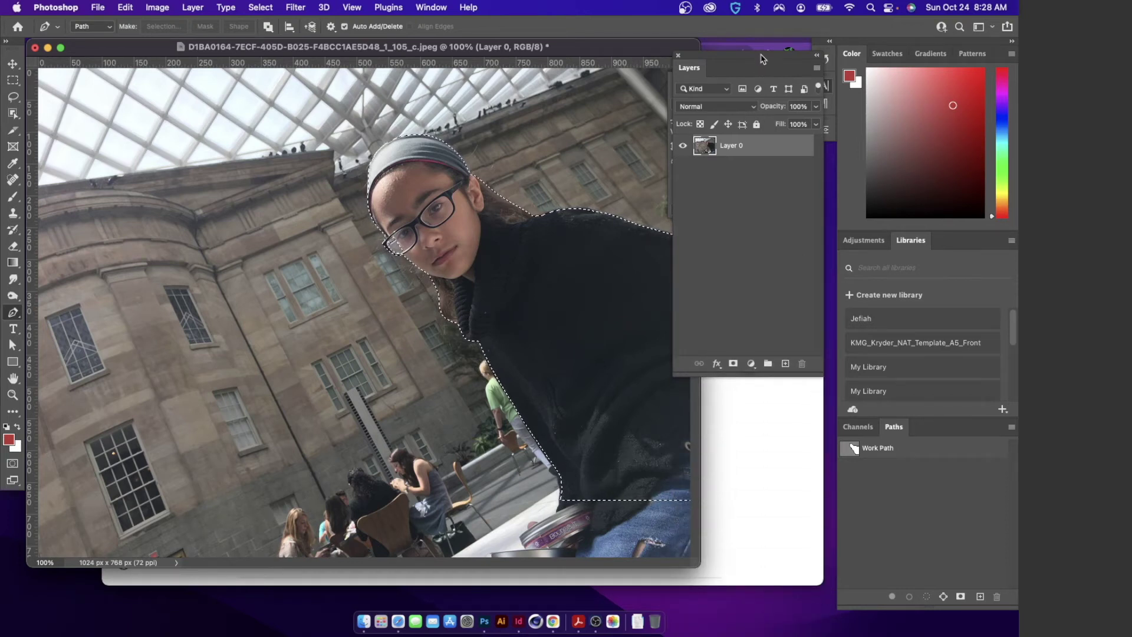
drag(761, 59, 760, 249)
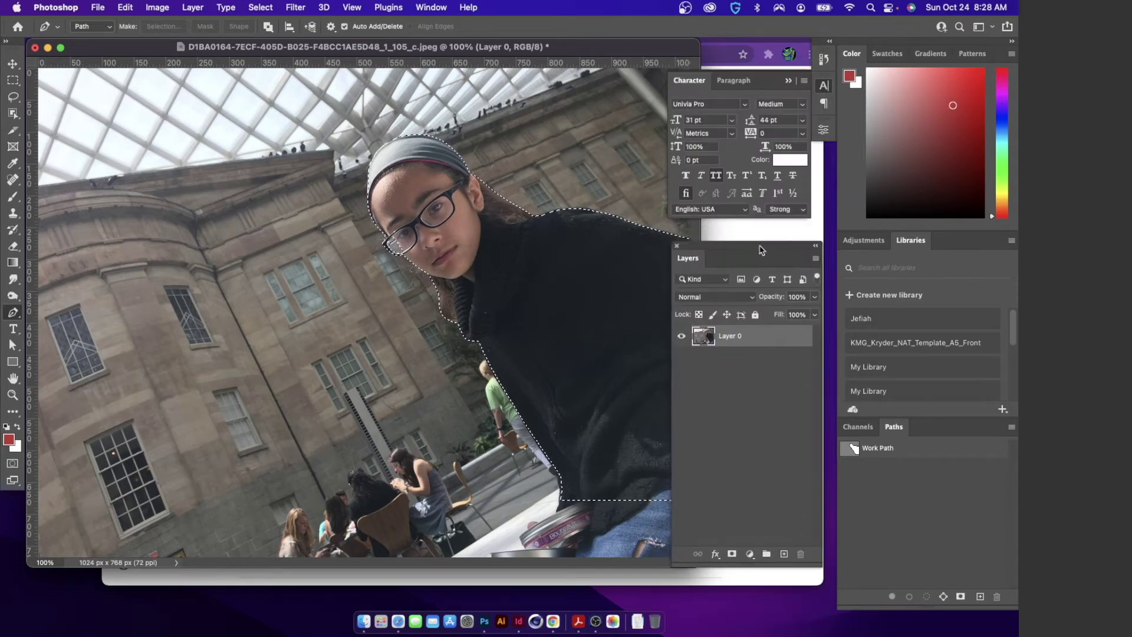
- Add a layer mask to Layer 0 from the selection, and target the layer's image with the Move tool
click(733, 554)
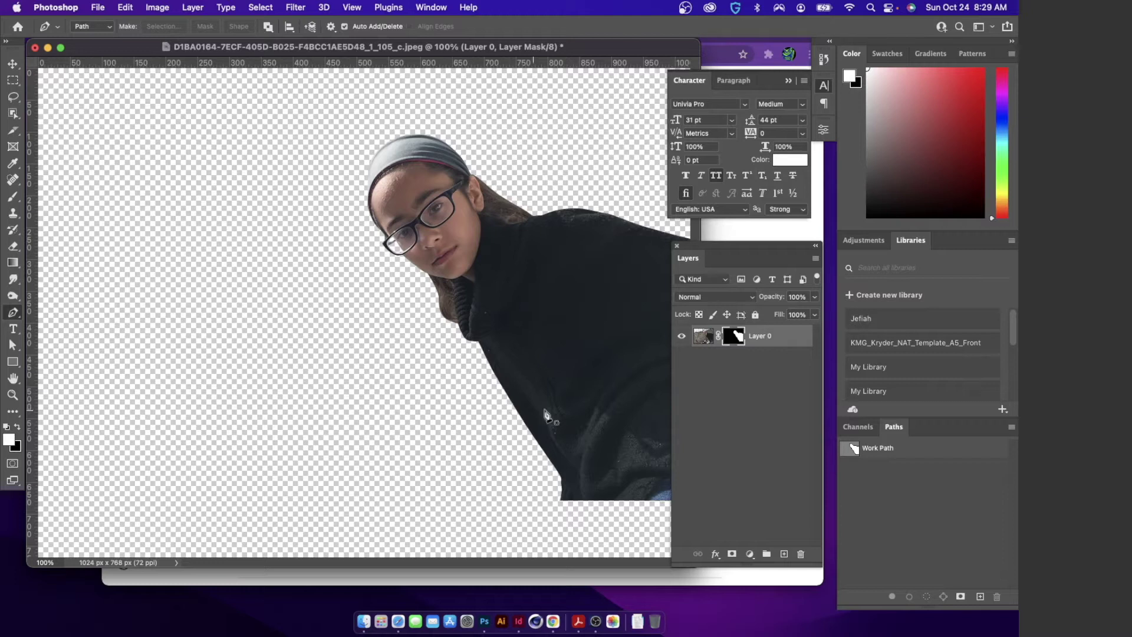
click(706, 339)
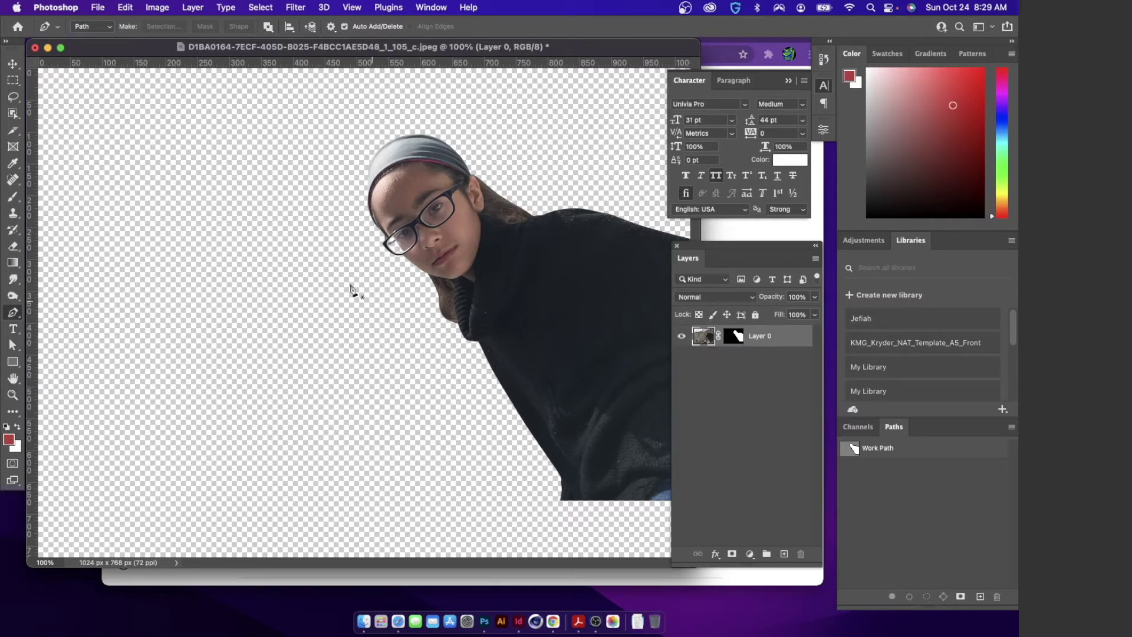
click(12, 64)
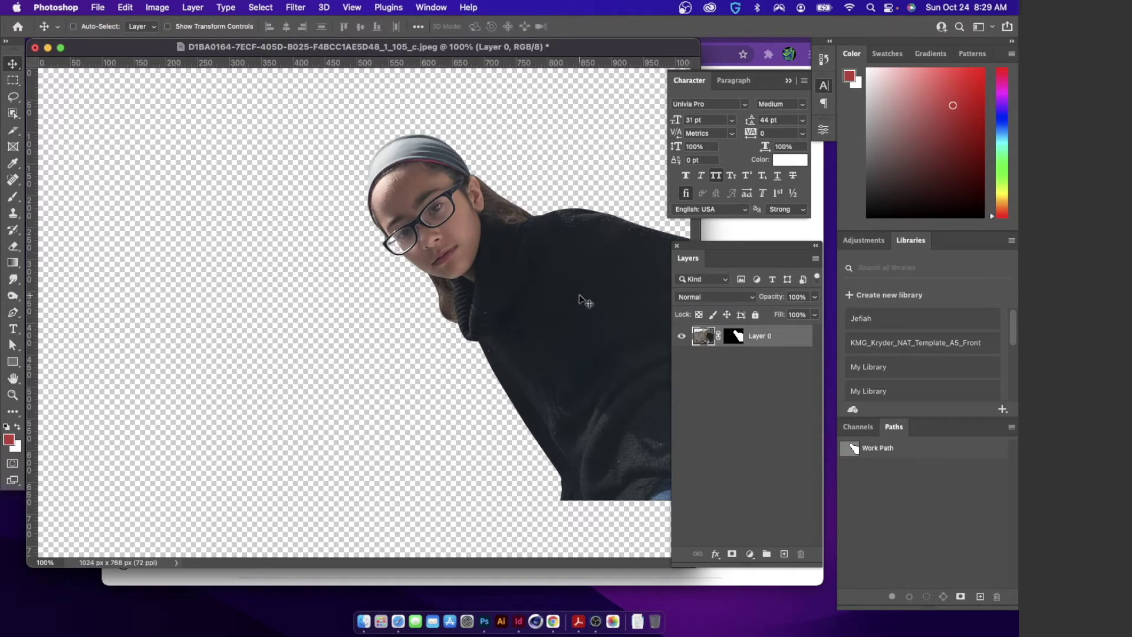
- Create a new 12 x 12 inch RGB document at 72 pixels/inch with a white background
key(super+n)
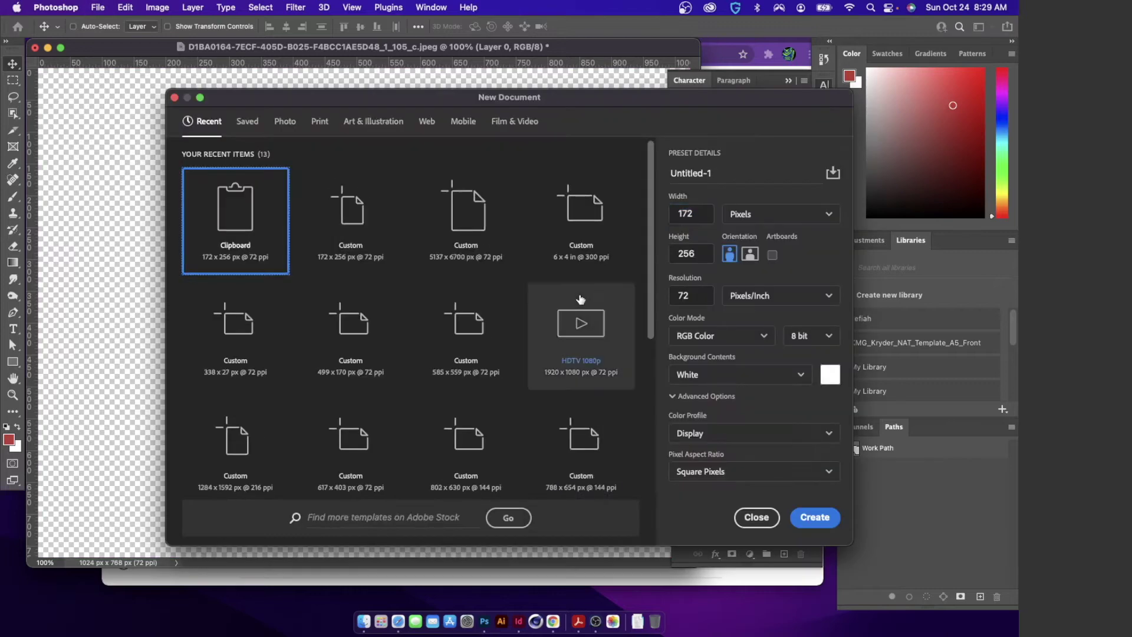
click(761, 219)
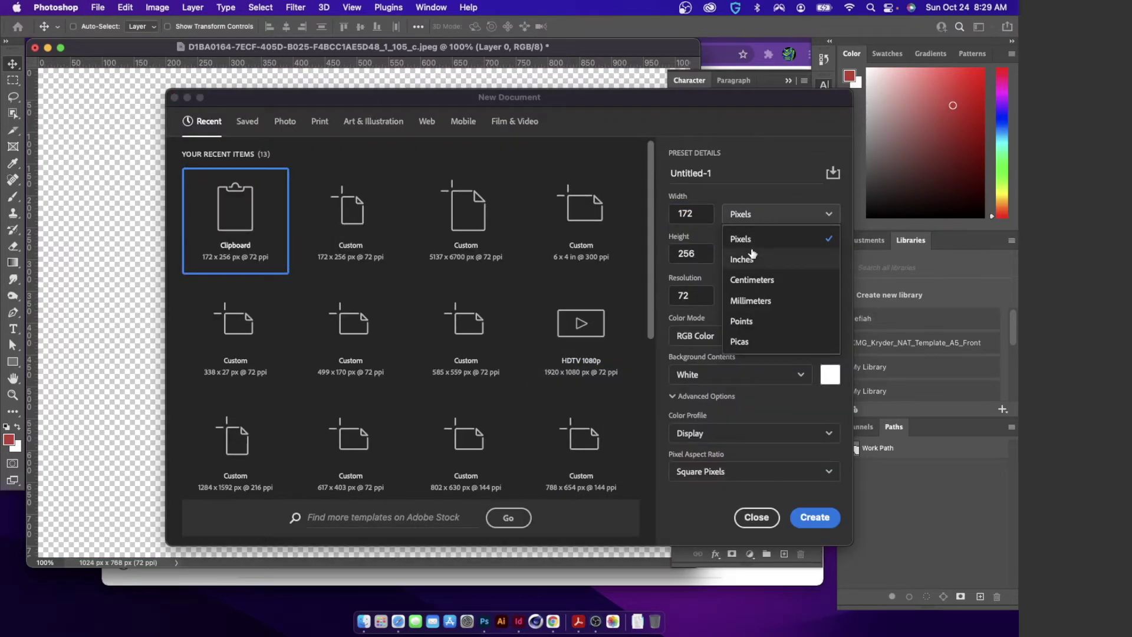
click(751, 256)
double_click(704, 213)
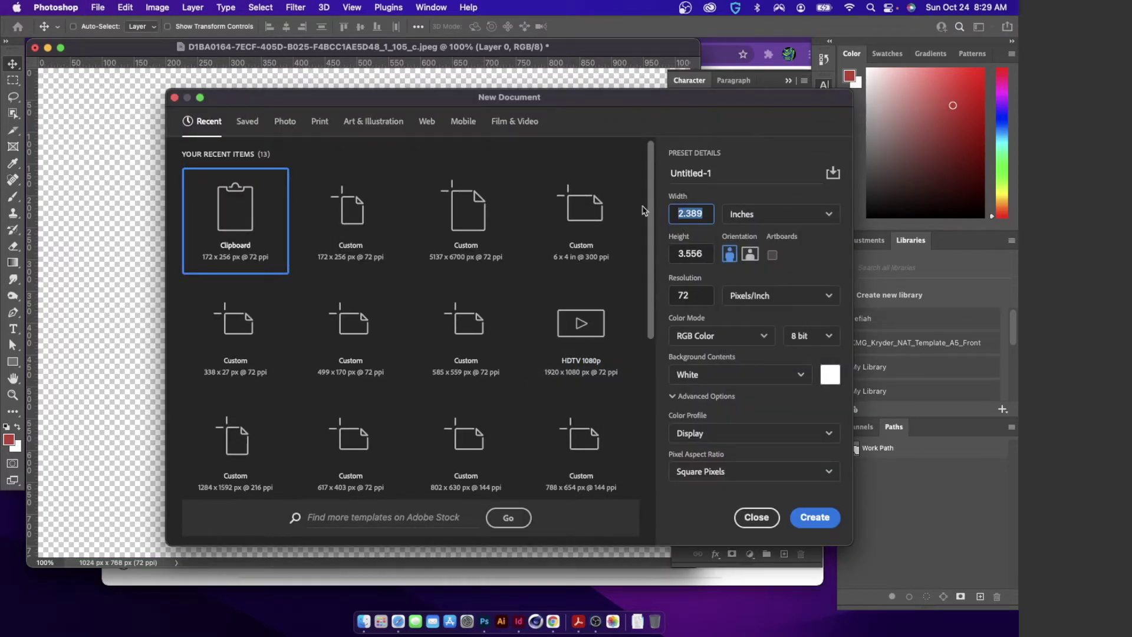
text(12)
click(710, 252)
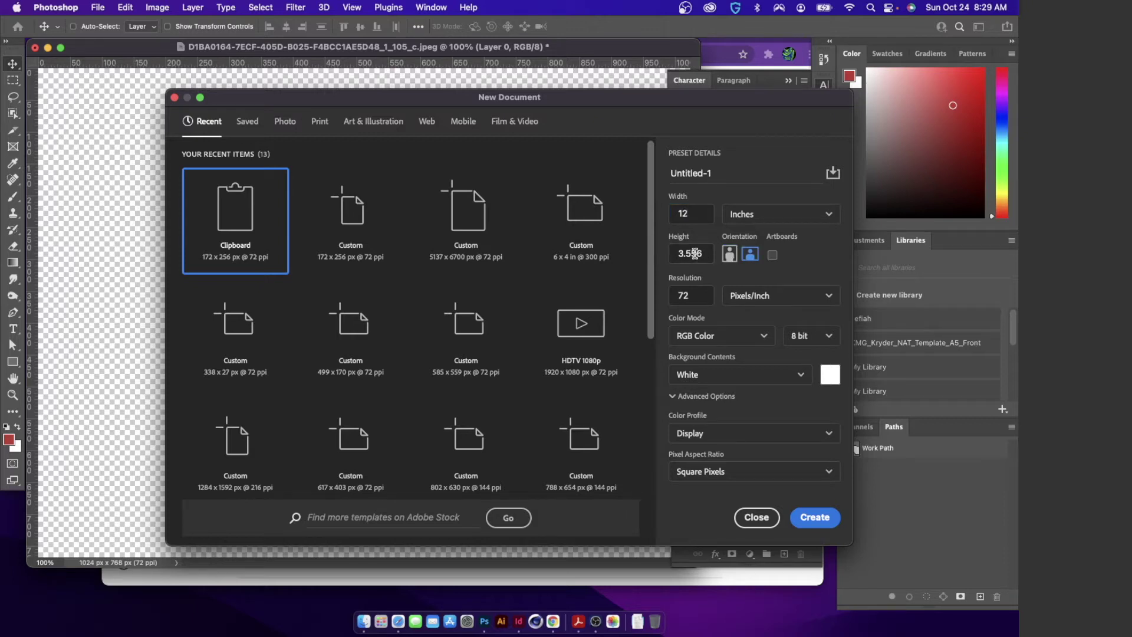
double_click(708, 252)
text(12)
double_click(691, 294)
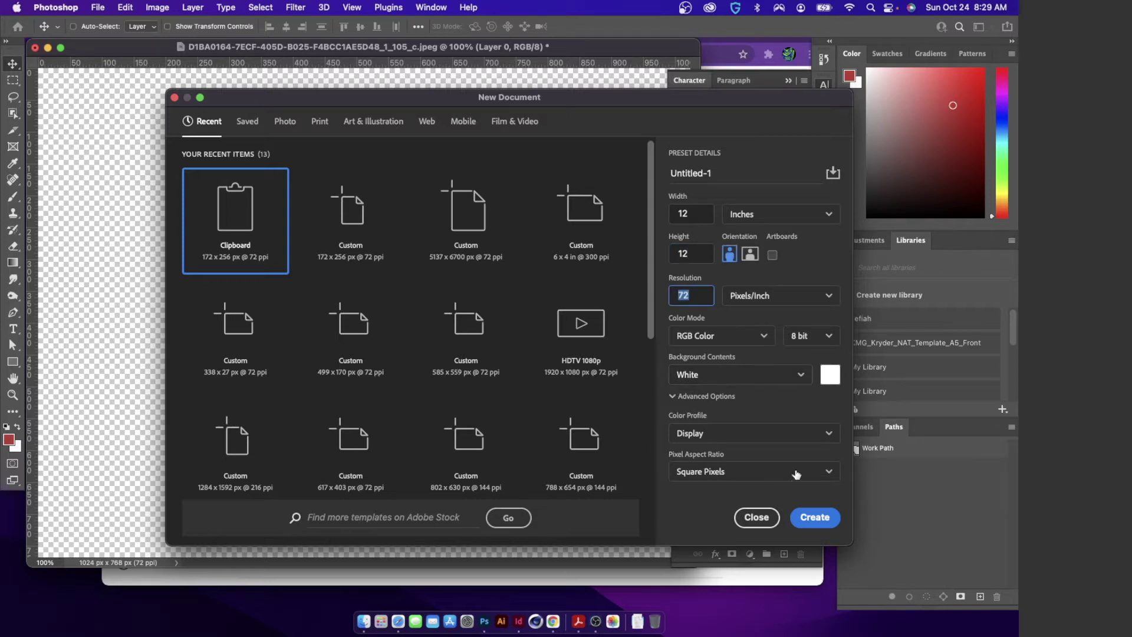
click(819, 517)
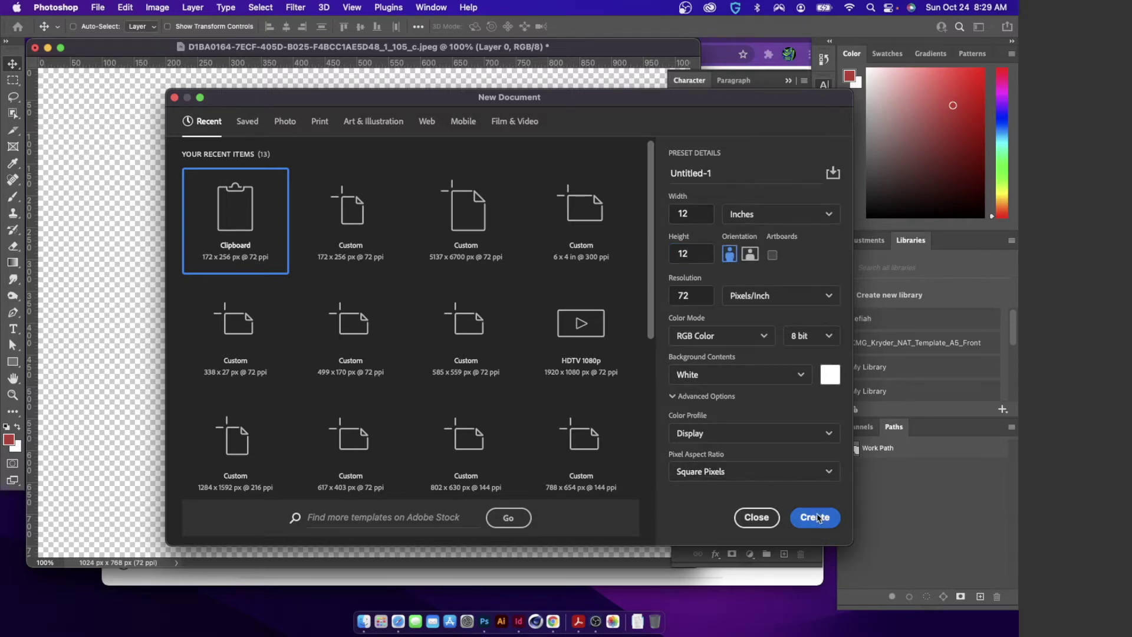
- Copy the masked figure layer from the photo document into the new square document and position it near the lower edge of the canvas
drag(324, 66, 301, 124)
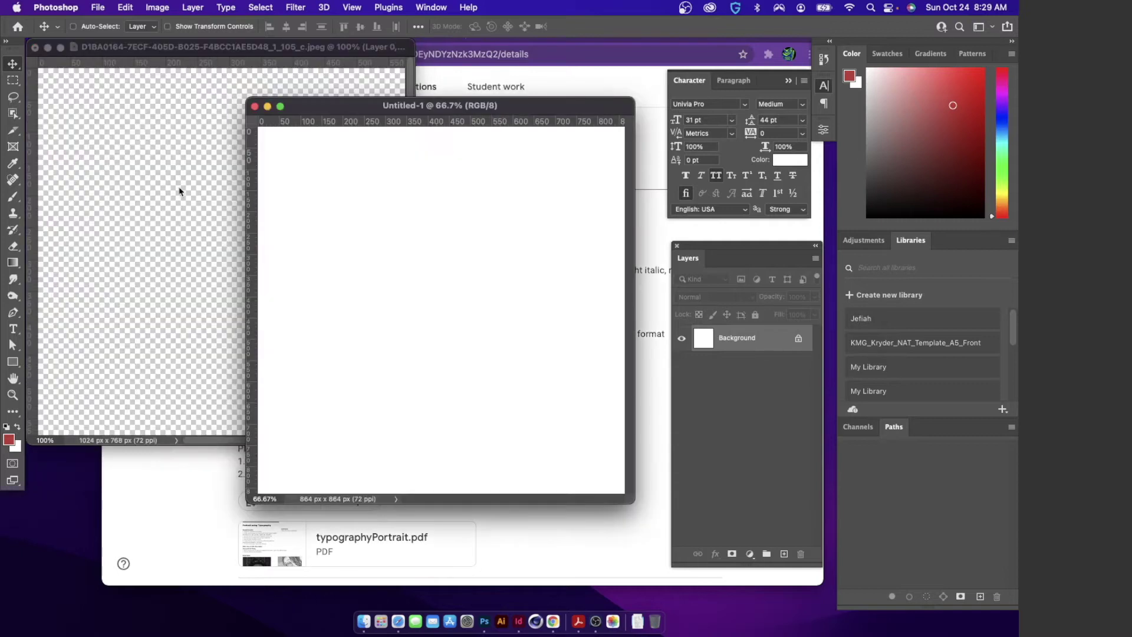
click(297, 258)
drag(710, 340, 630, 384)
drag(572, 317, 495, 374)
- Scale the masked figure to about 159% and reposition it so the head sits in the upper half and the body runs off the canvas
key(super+t)
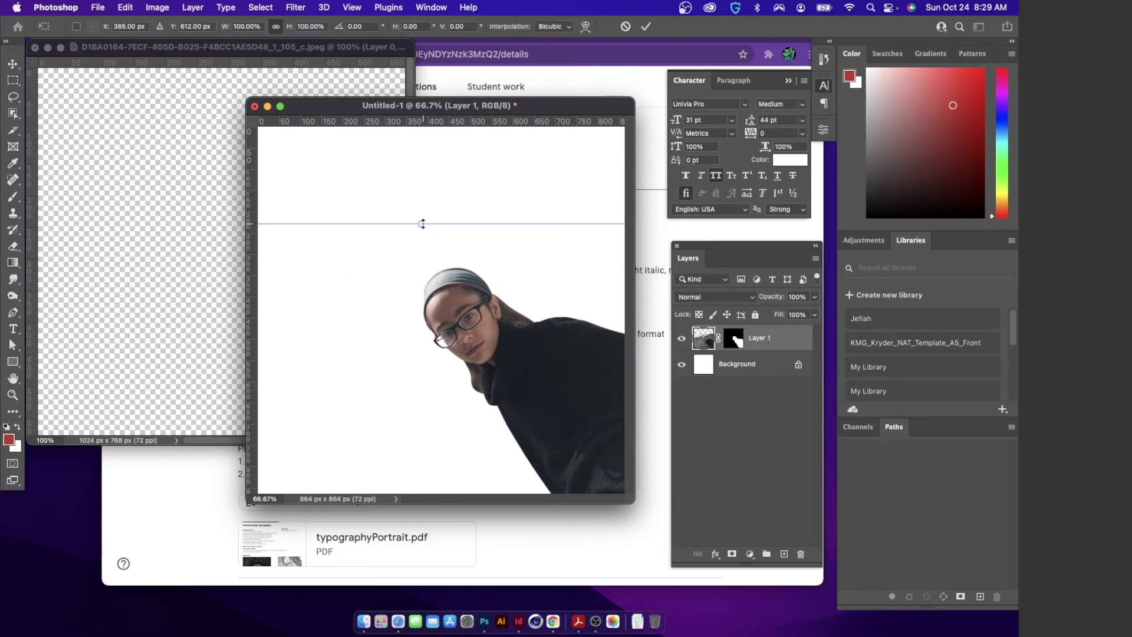
drag(422, 223, 422, 128)
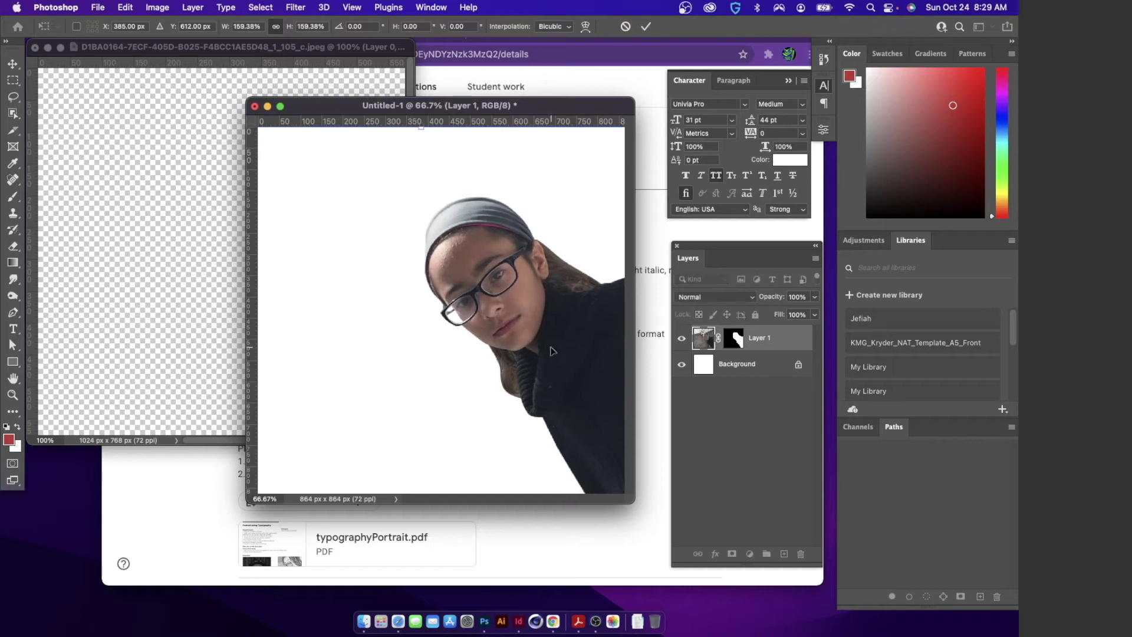
drag(558, 389, 474, 346)
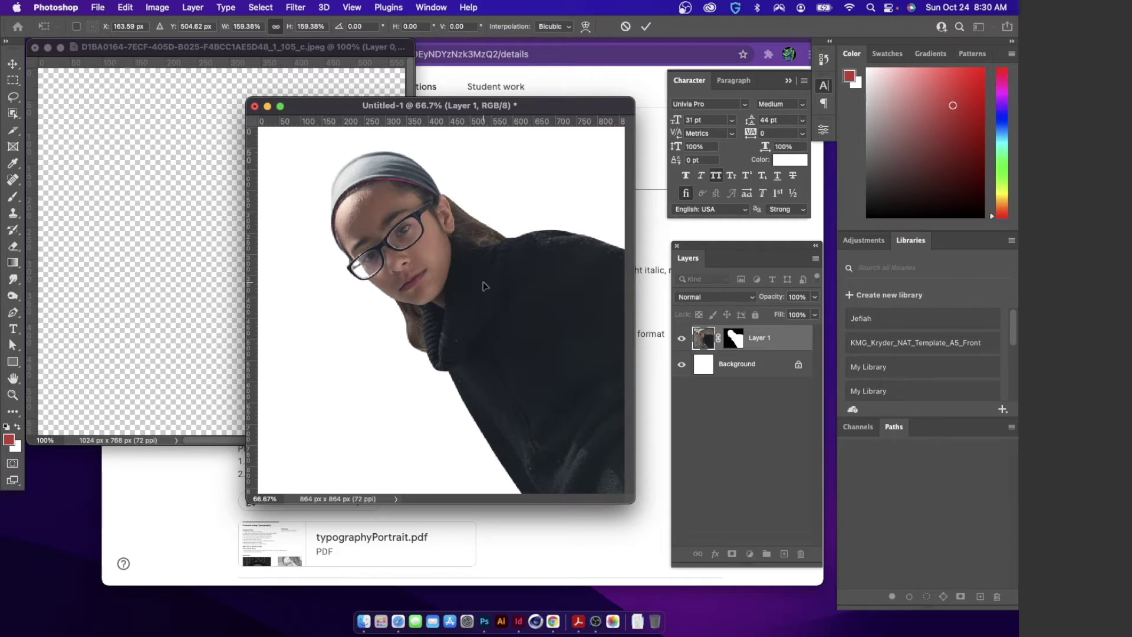
key(Return)
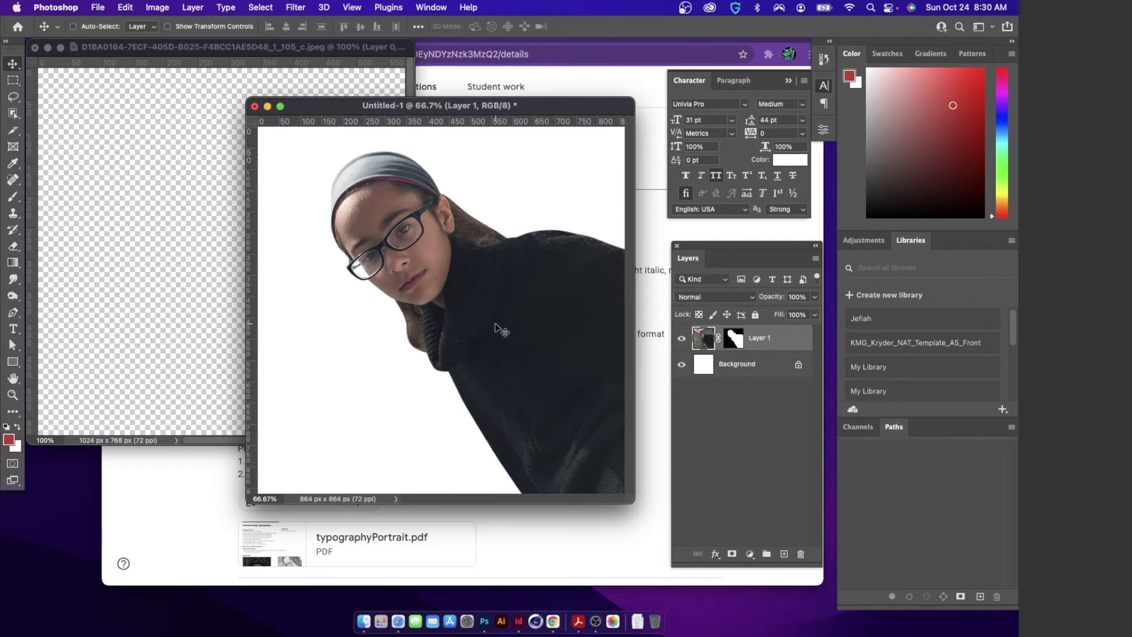
drag(499, 329, 495, 327)
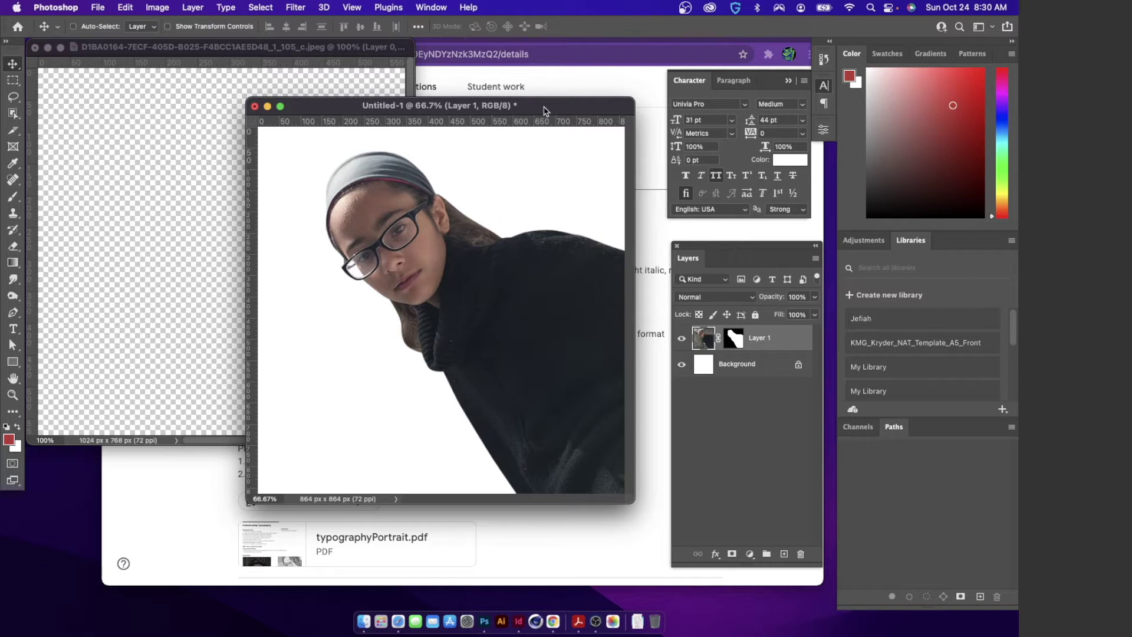
- Move the document window clear of the panels and desaturate the image with a Hue/Saturation adjustment layer at Saturation -100
drag(545, 107, 526, 139)
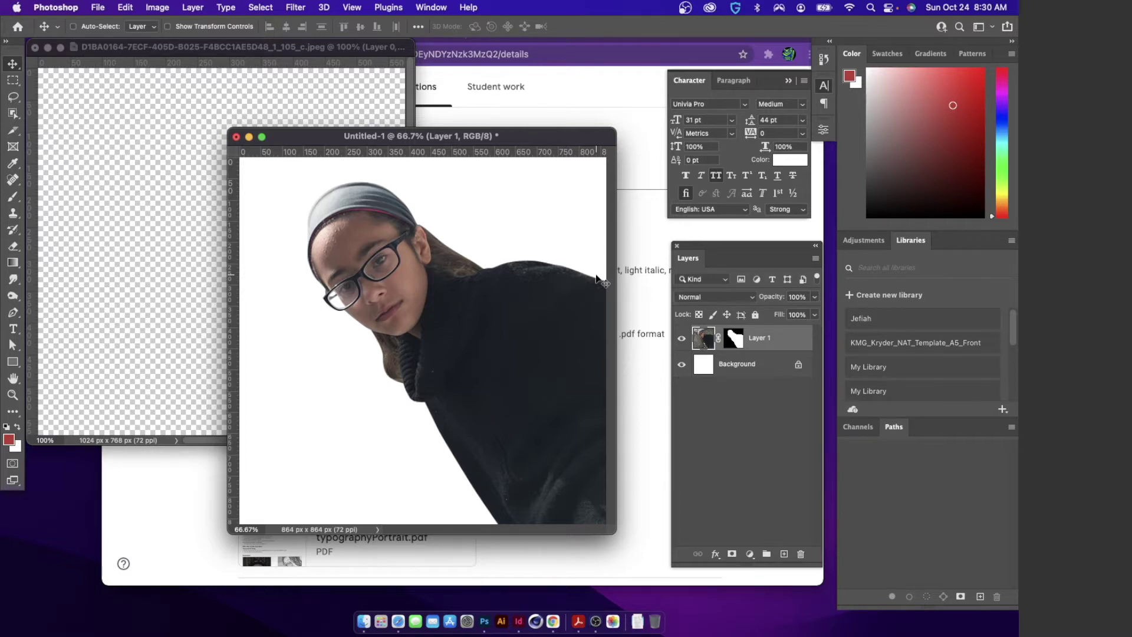
drag(529, 137, 365, 120)
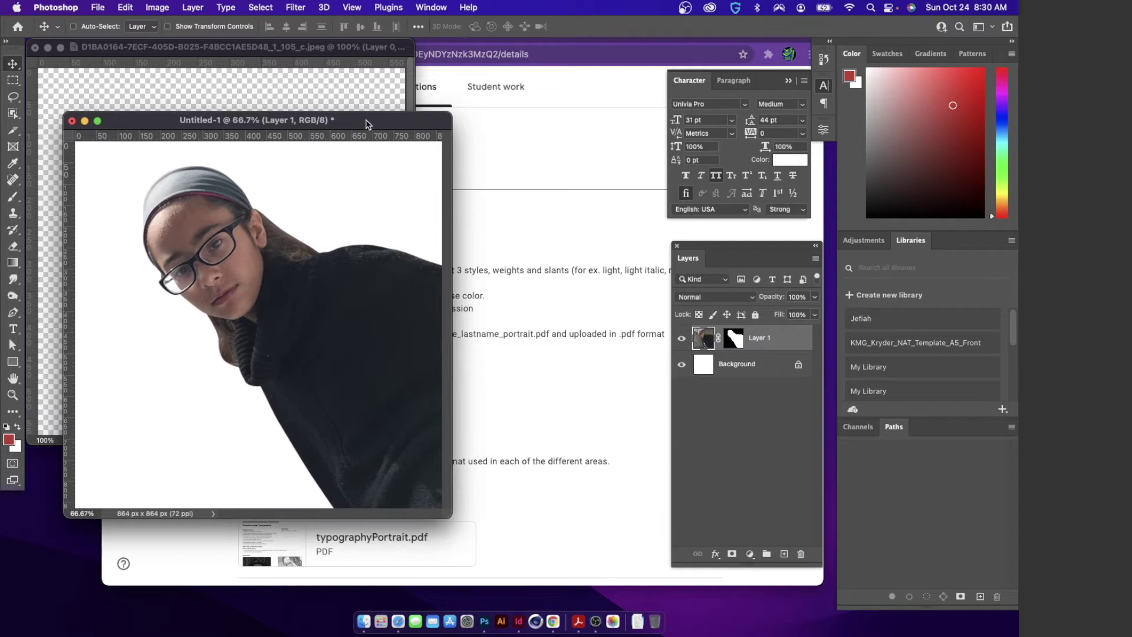
click(750, 556)
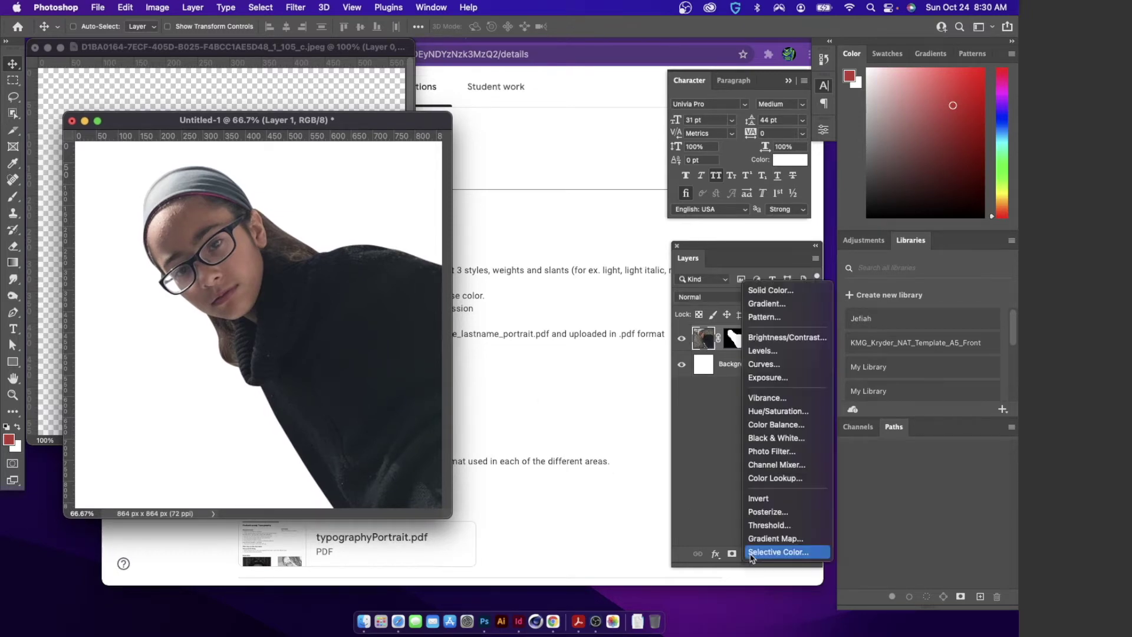
click(769, 411)
drag(702, 238, 635, 234)
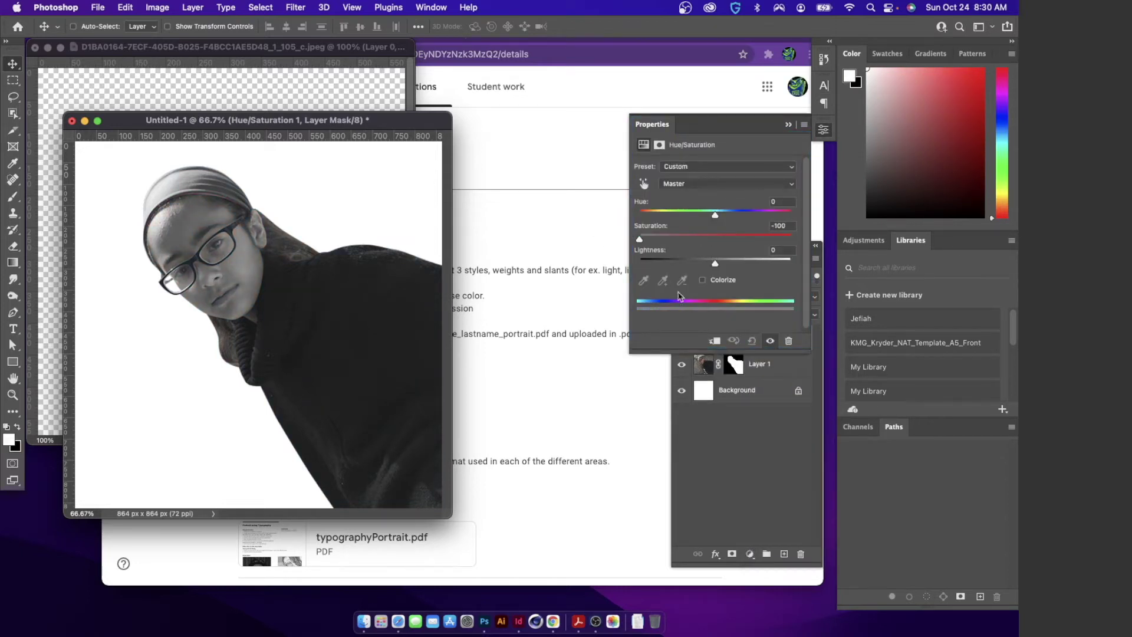
click(733, 449)
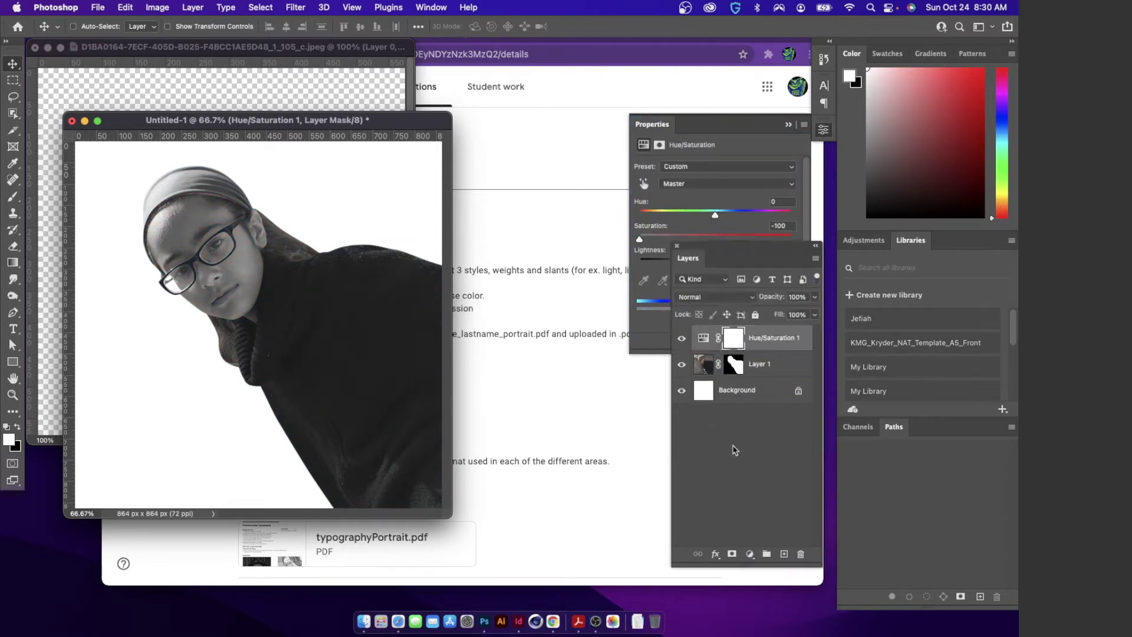
click(734, 450)
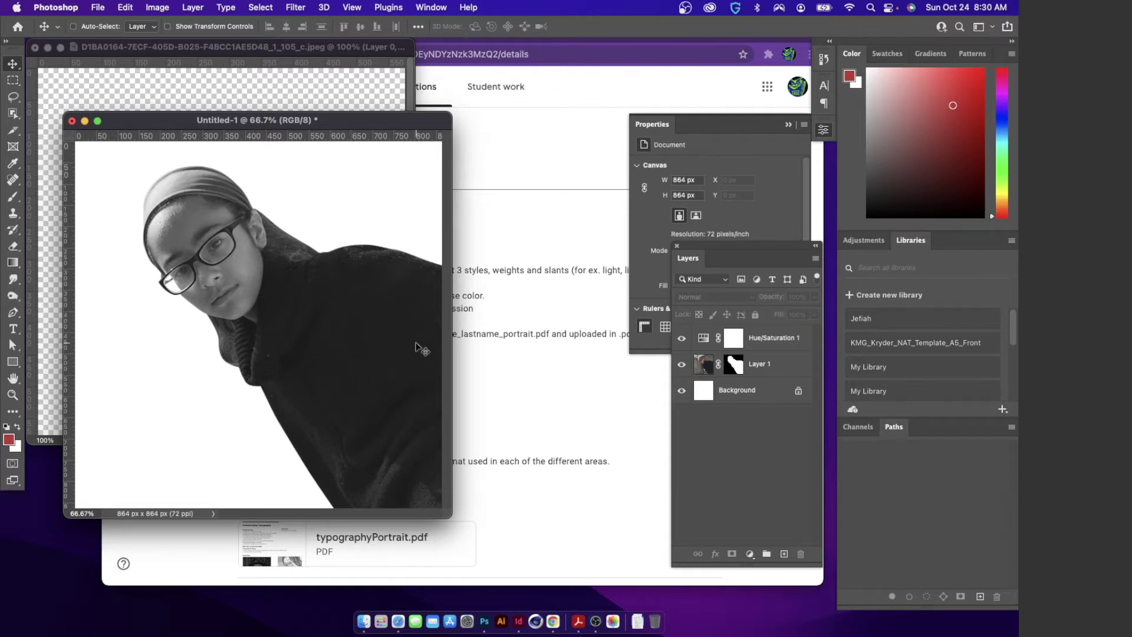
- Add a Curves adjustment layer, sampling the black point on the dark sweater and the white point on the forehead
click(749, 555)
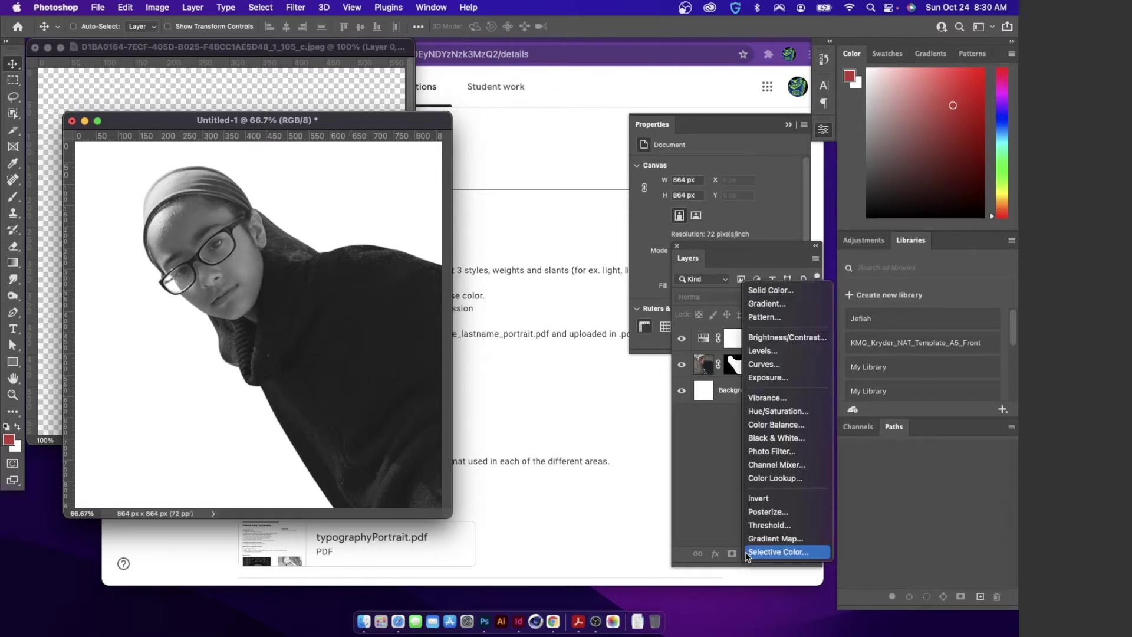
click(774, 368)
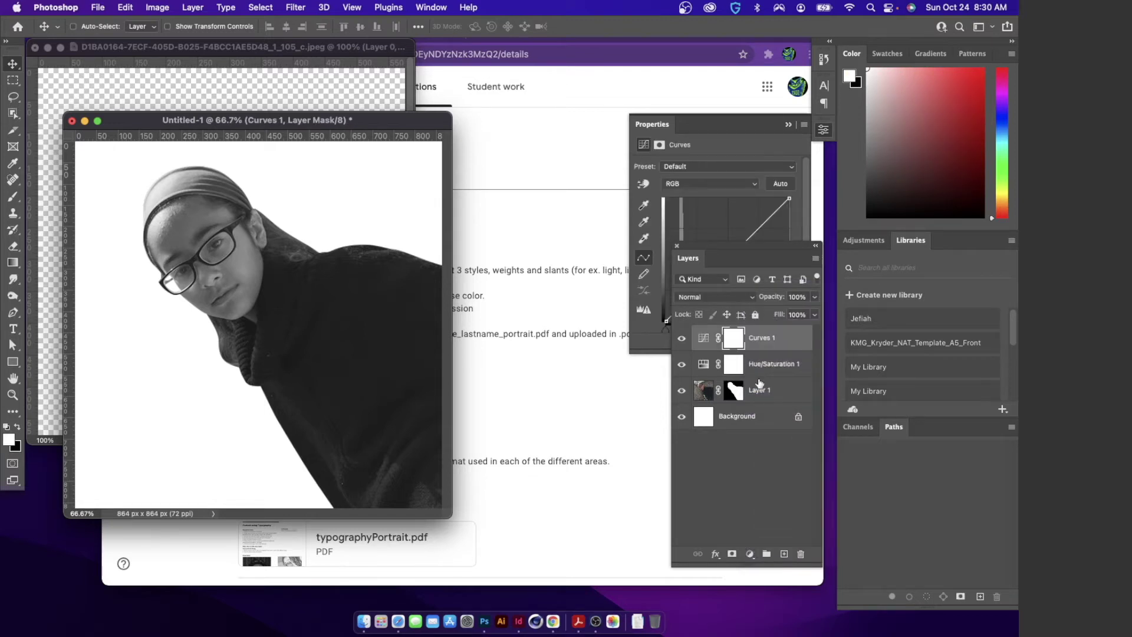
drag(725, 248, 727, 275)
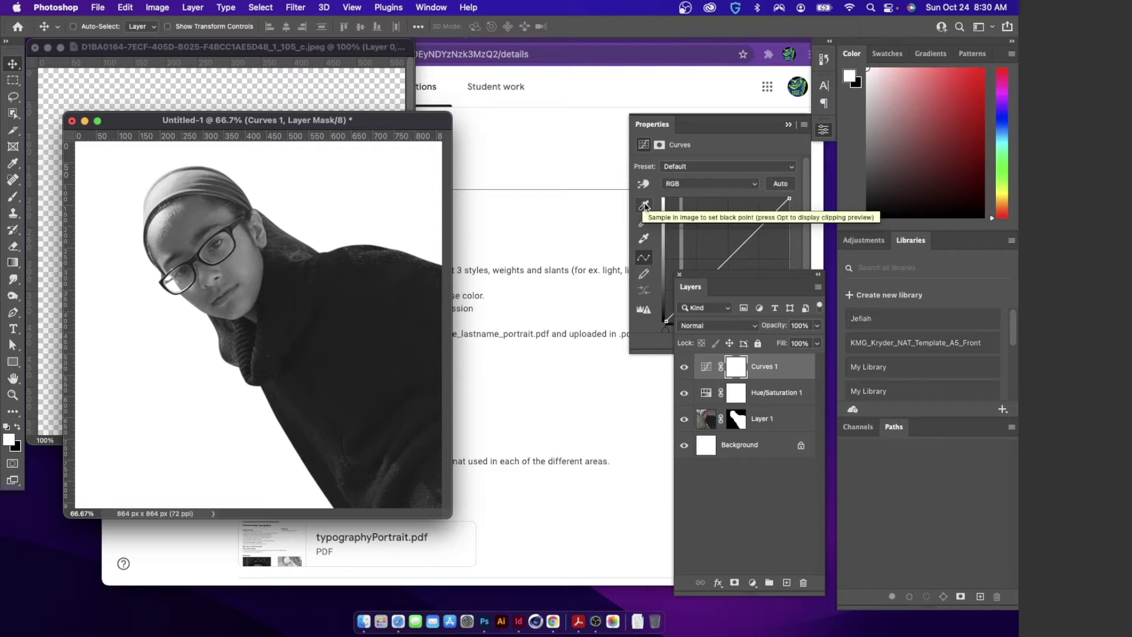
click(643, 207)
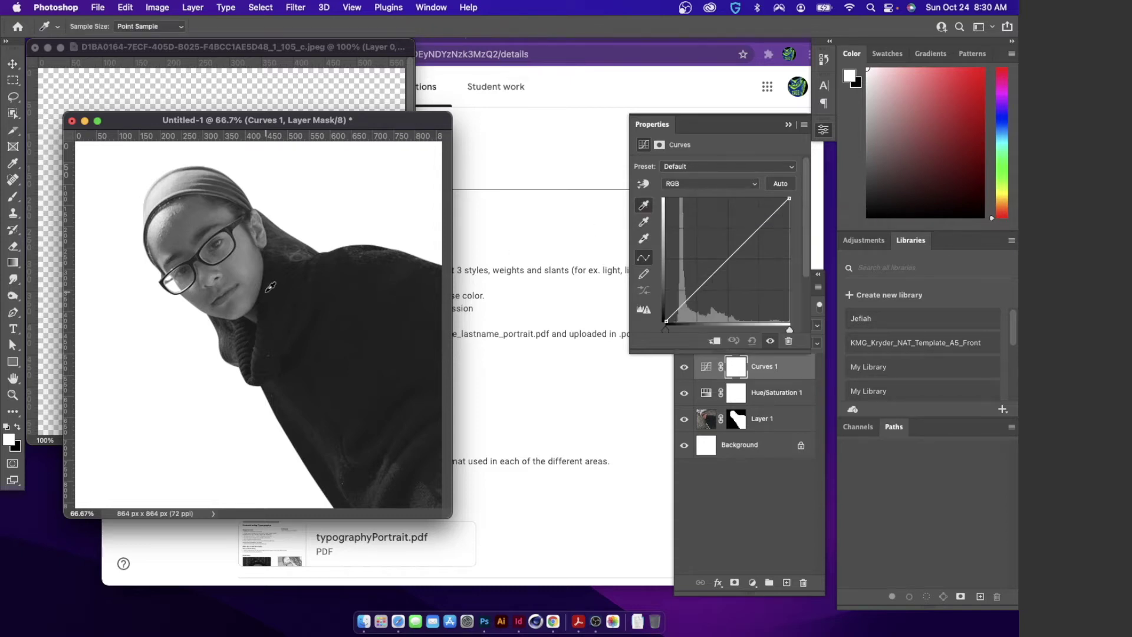
click(267, 274)
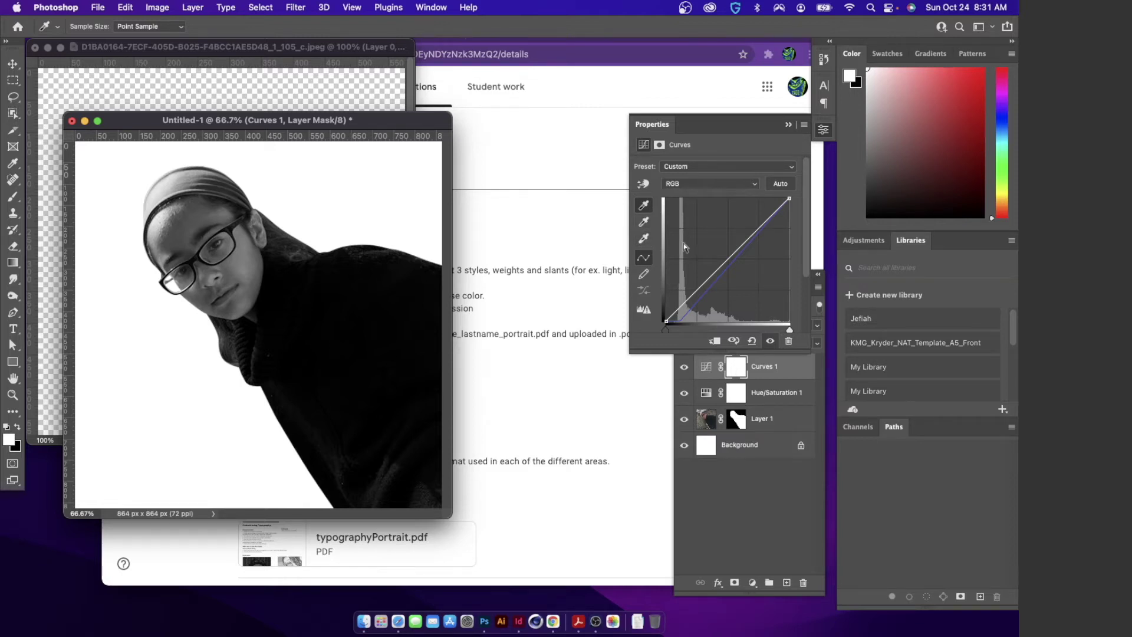
click(644, 238)
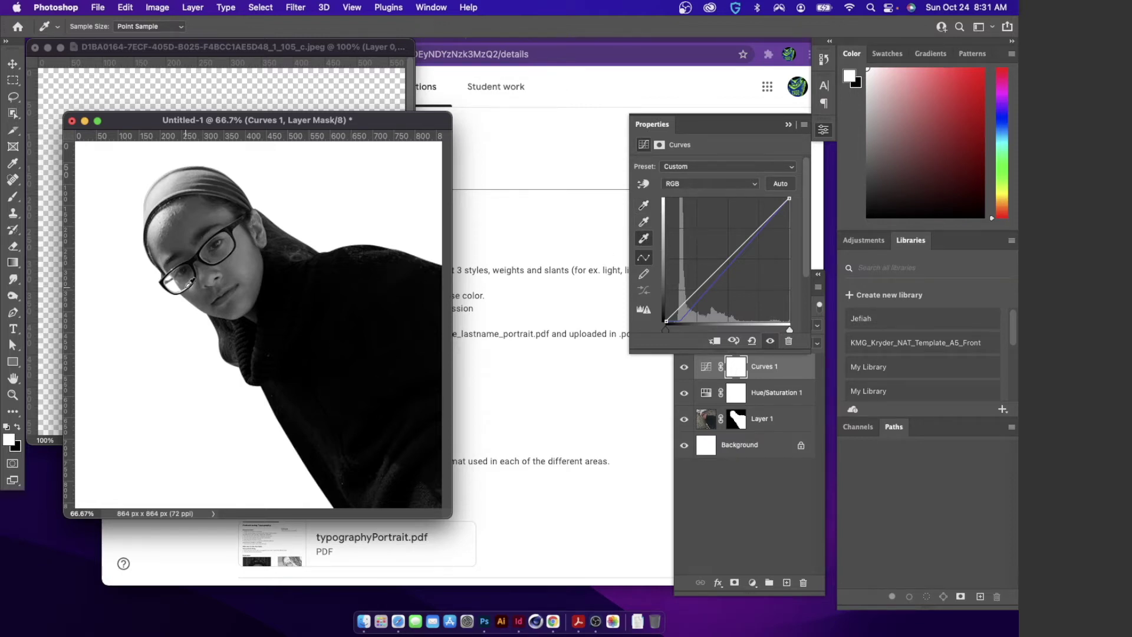
click(164, 213)
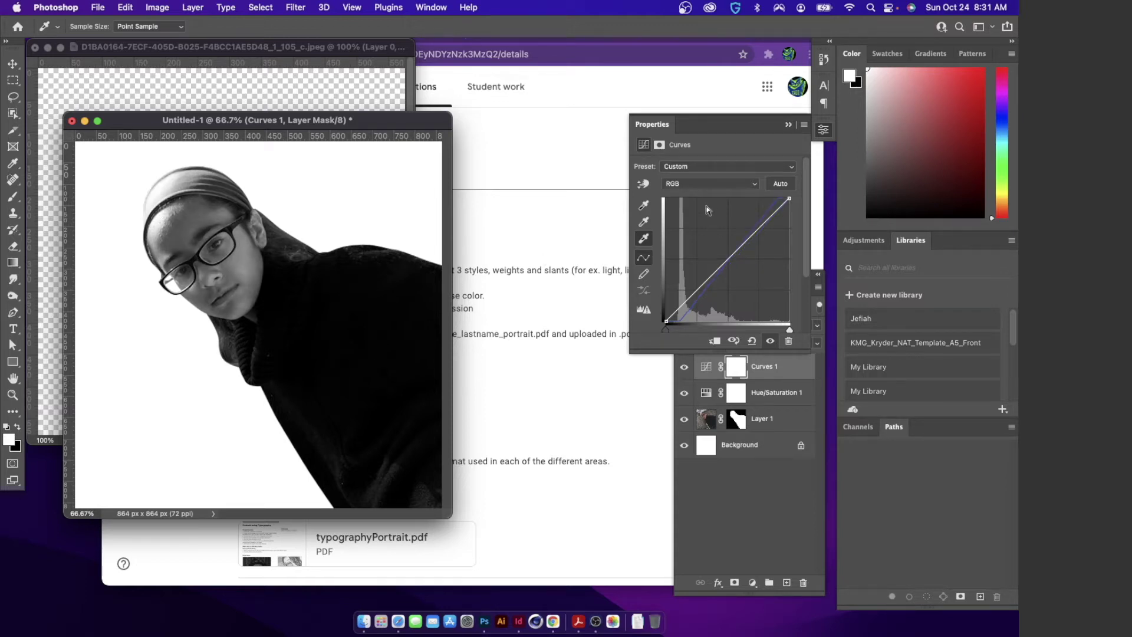
- Refine the Curves adjustment with on-image adjustments on the face, hair and sweater, lifting the shadow tones
click(644, 184)
drag(247, 261, 243, 254)
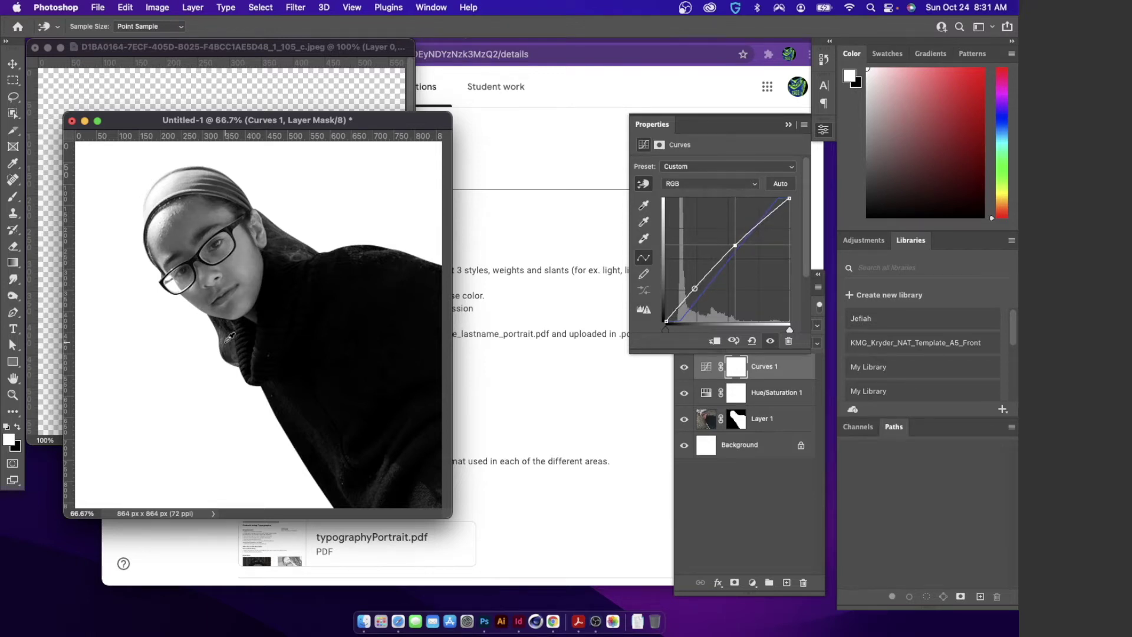
drag(228, 337, 226, 338)
drag(390, 473, 387, 471)
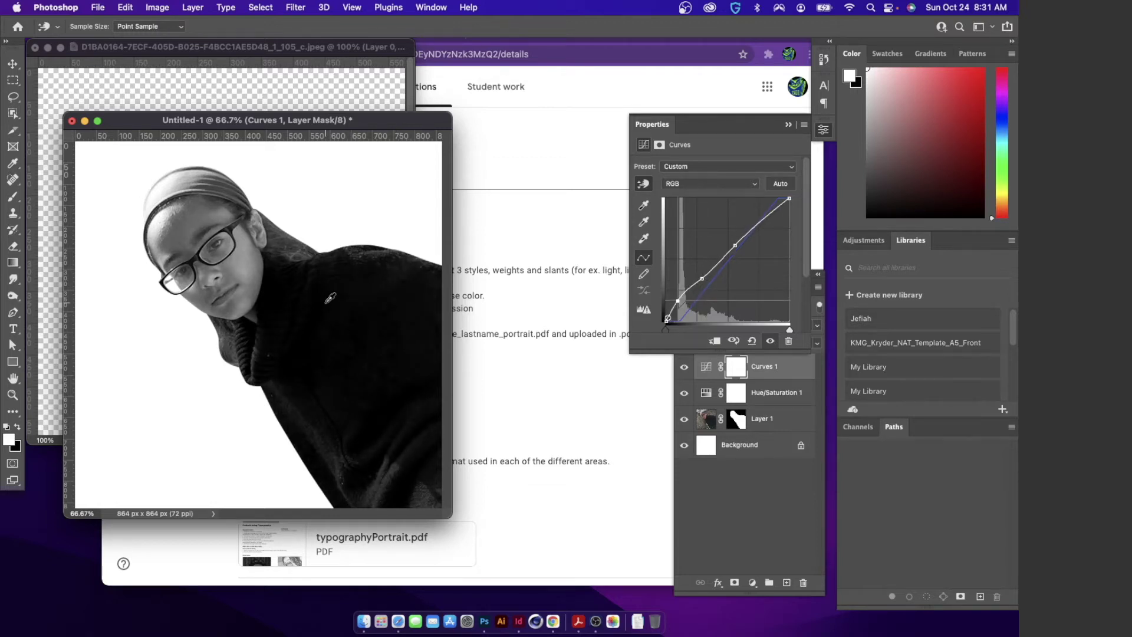
drag(294, 236, 299, 245)
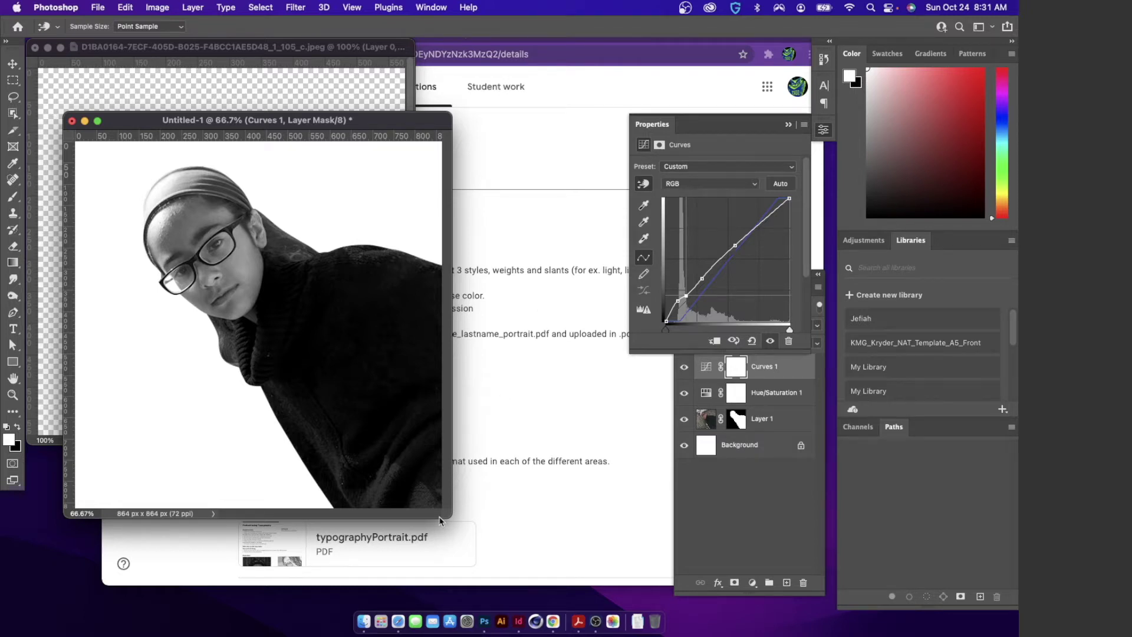
- Enlarge the document window and add black point text "sL" in Typo Hoop Inline Demo on the white area beside the head
drag(440, 520, 580, 572)
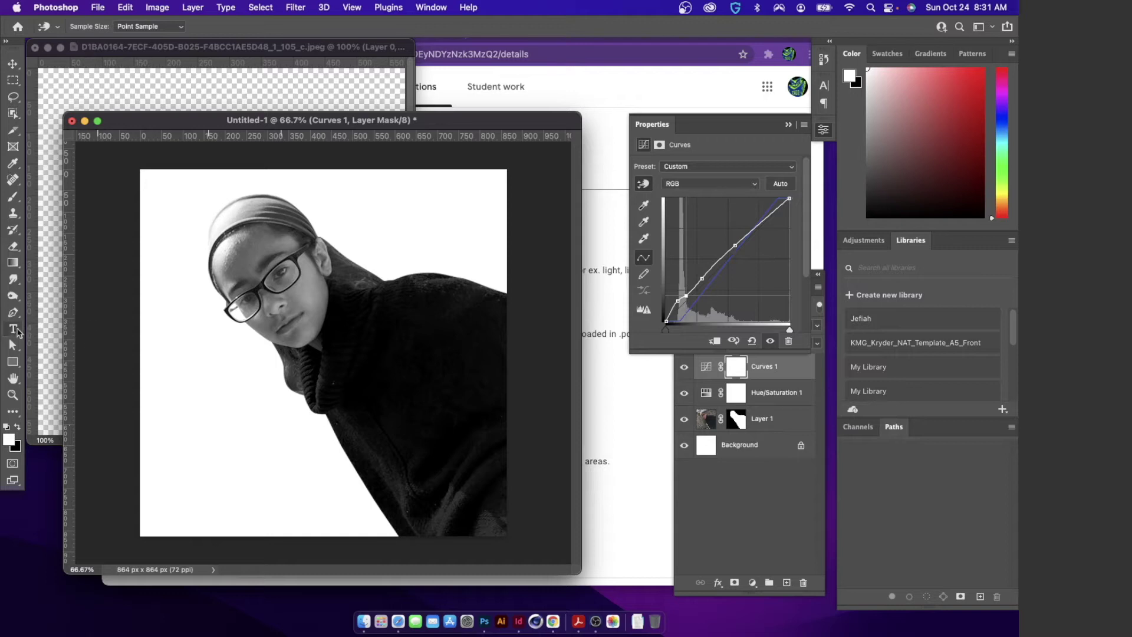
click(14, 329)
click(18, 428)
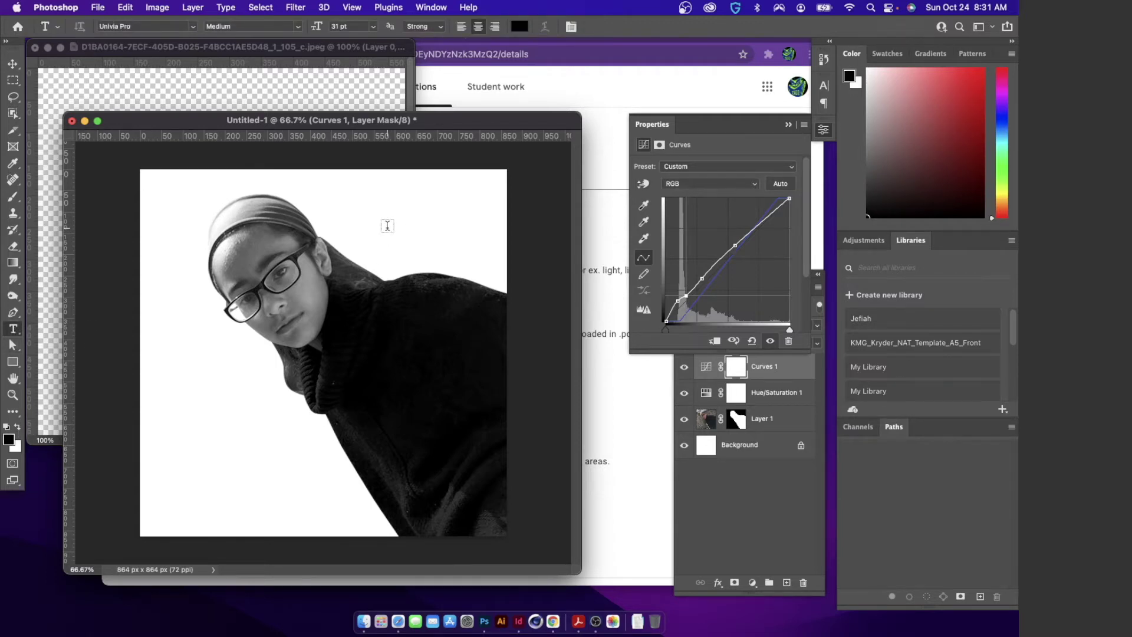
click(387, 225)
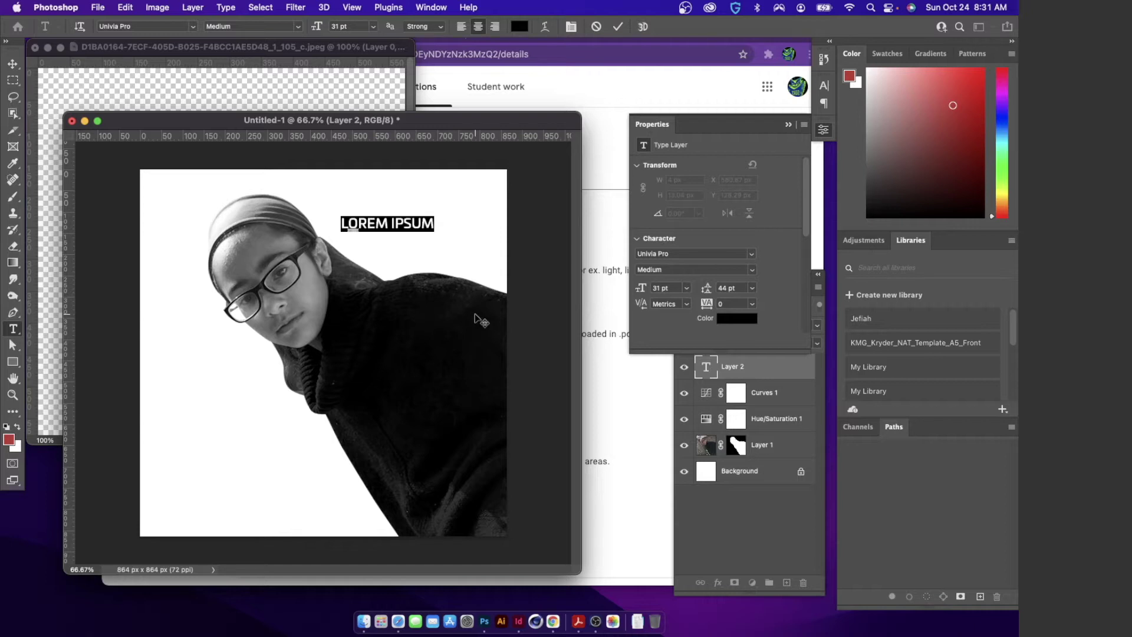
click(192, 26)
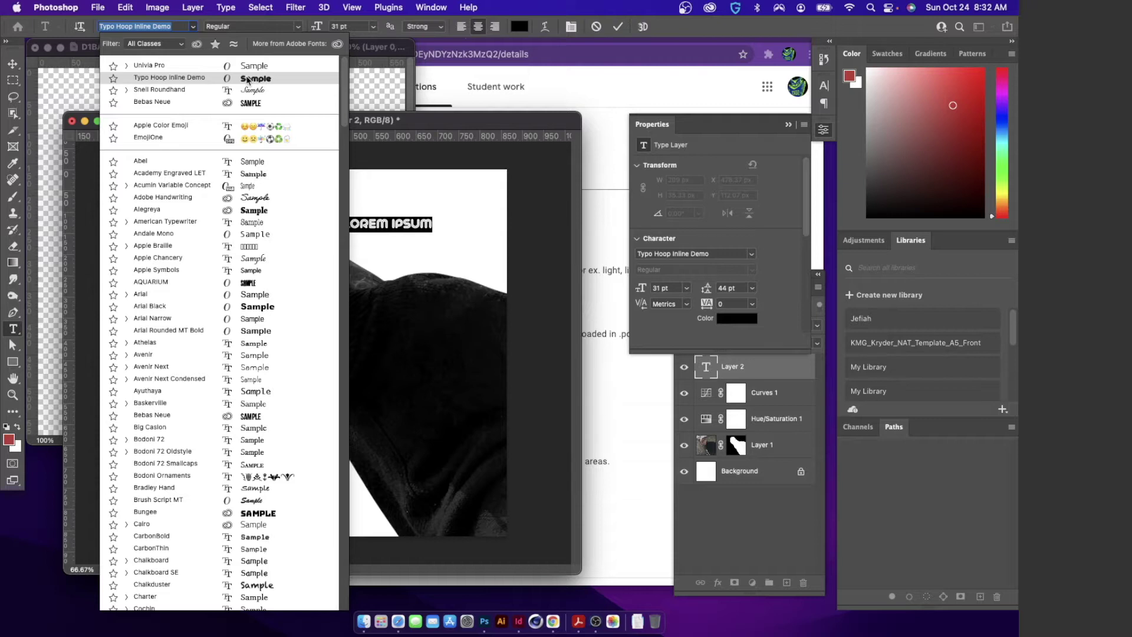
click(248, 79)
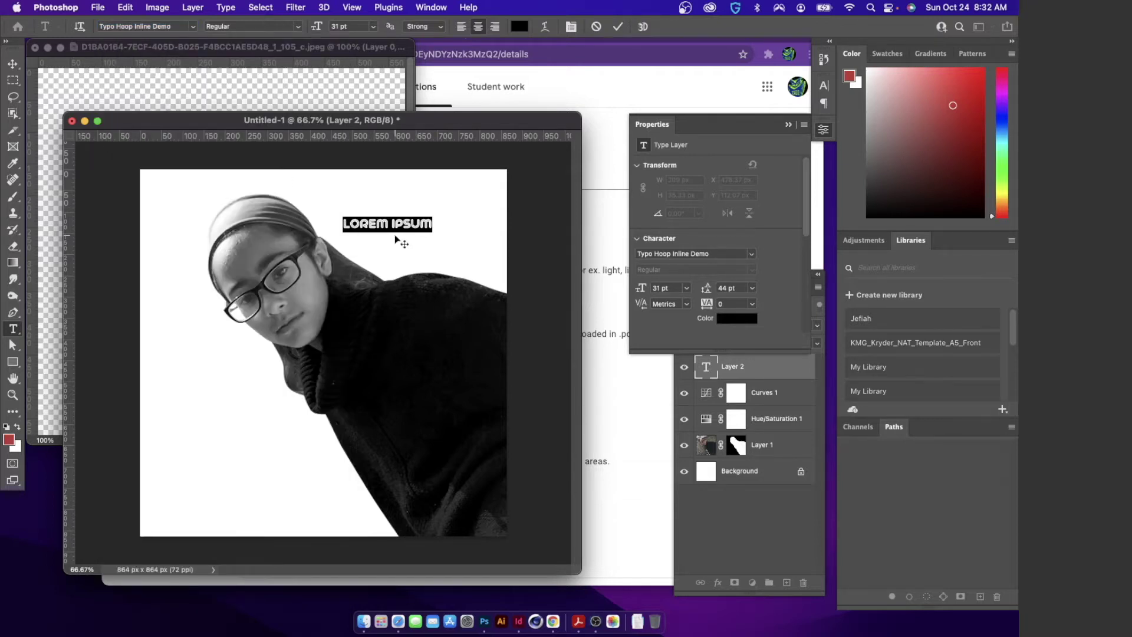
text(S)
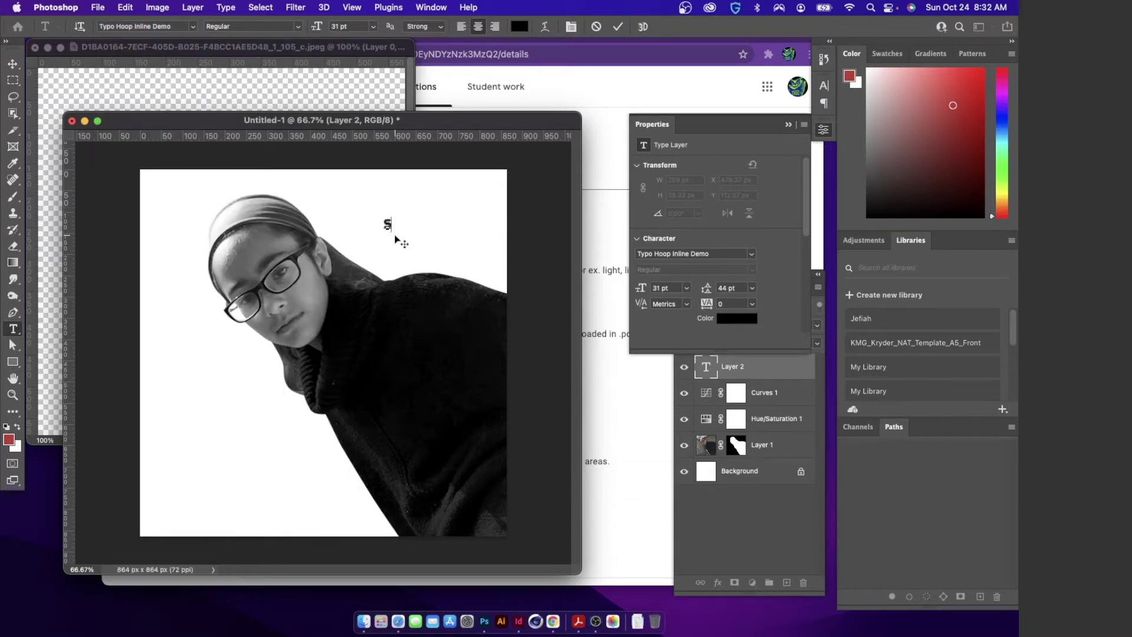
text(L)
click(12, 63)
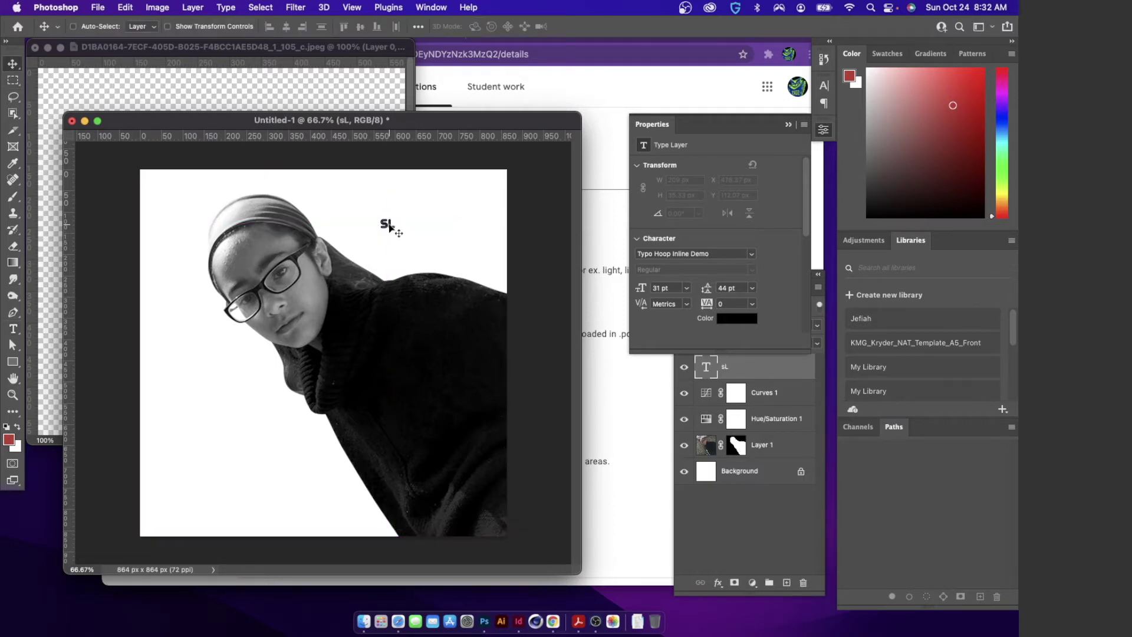
- Replace the "sL" text with "Lm" and scale it up to about 1815% so it spans the portrait
key(t)
double_click(387, 223)
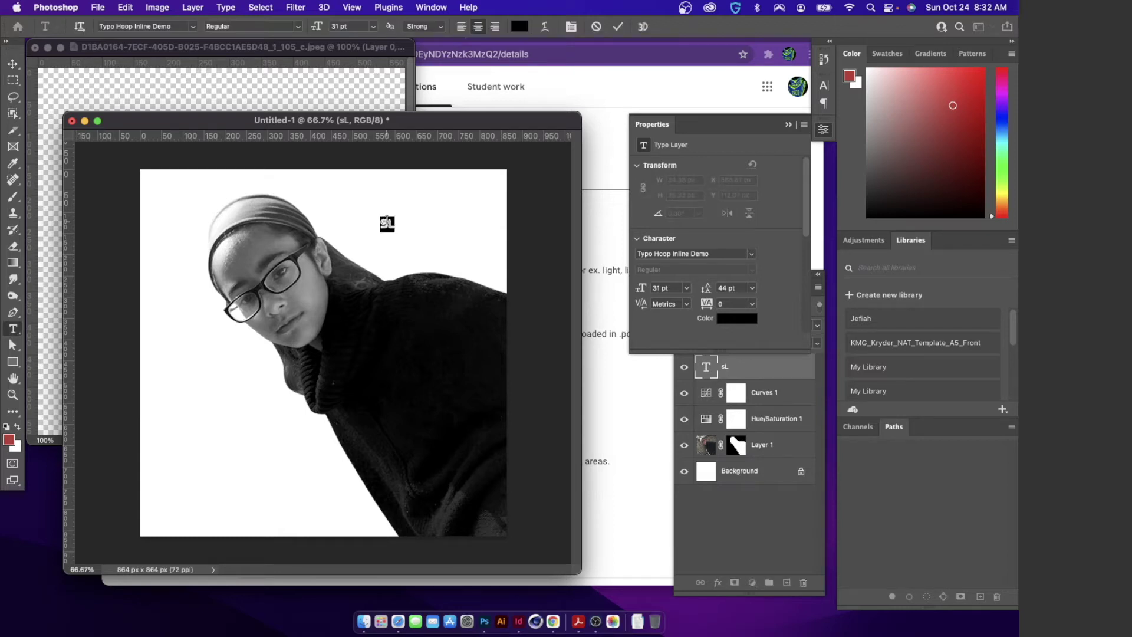
text(Lm)
key(super+Return)
key(super+t)
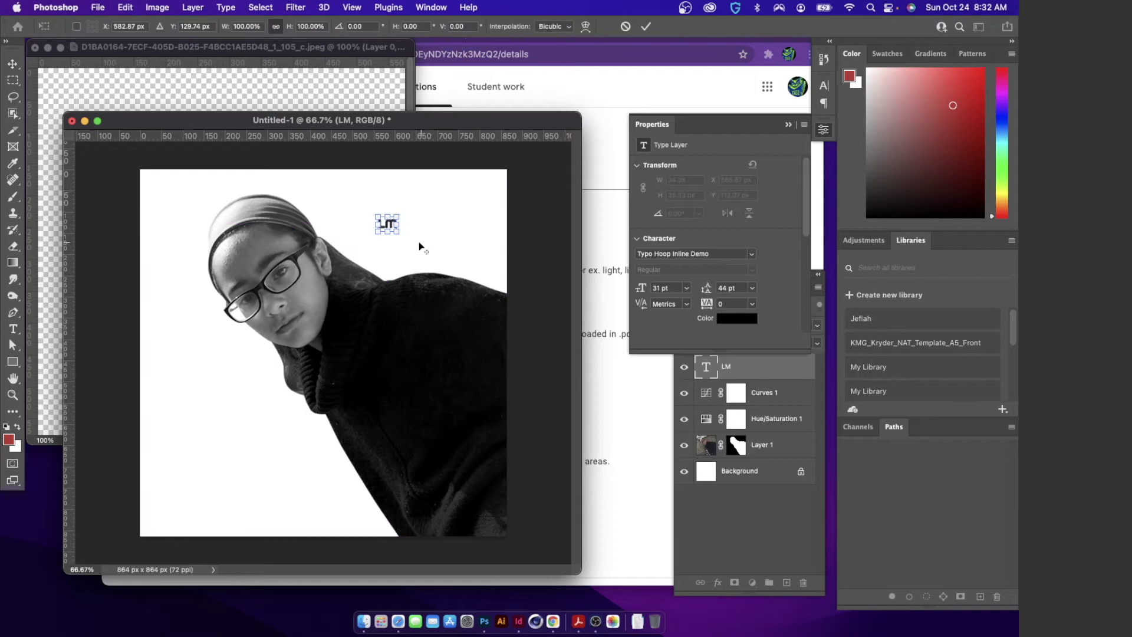
drag(399, 235, 556, 360)
drag(463, 257, 406, 346)
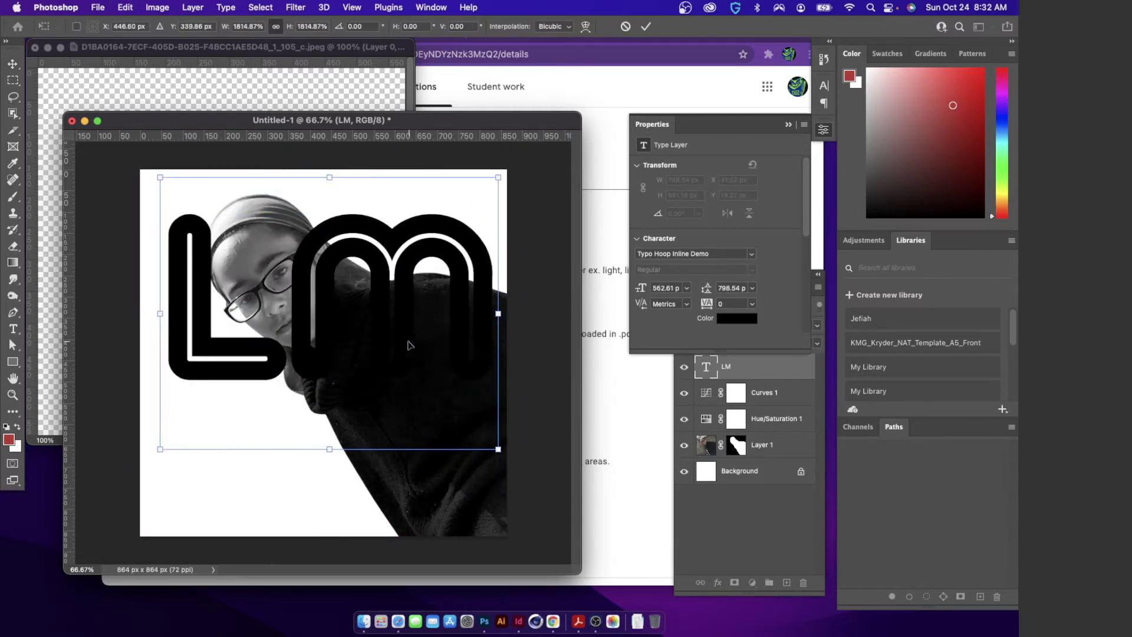
key(Return)
- Move the LM text layer beneath Layer 1, enlarge it to about 159%, and shift it so the m sits behind the head
drag(758, 370, 755, 457)
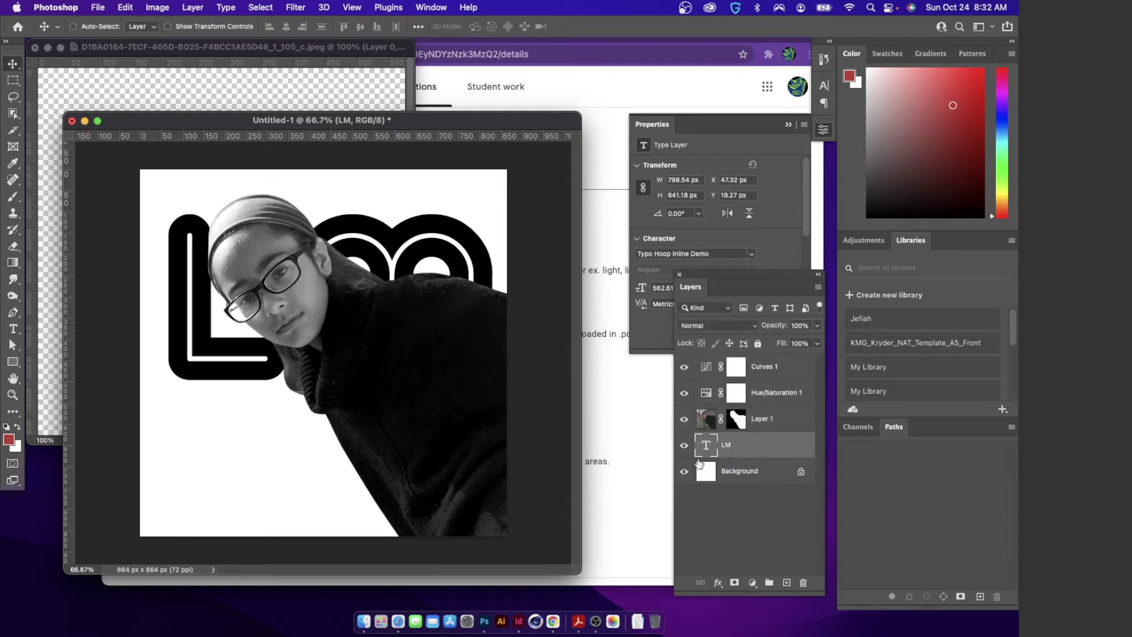
key(ctrl+t)
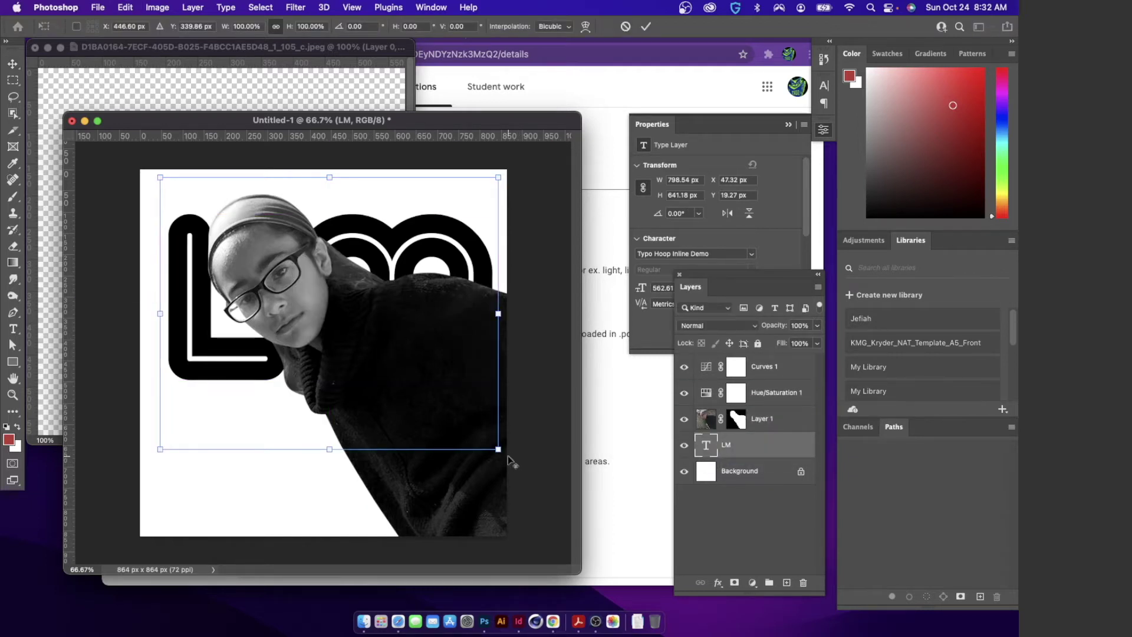
drag(499, 450, 601, 537)
drag(393, 303, 278, 368)
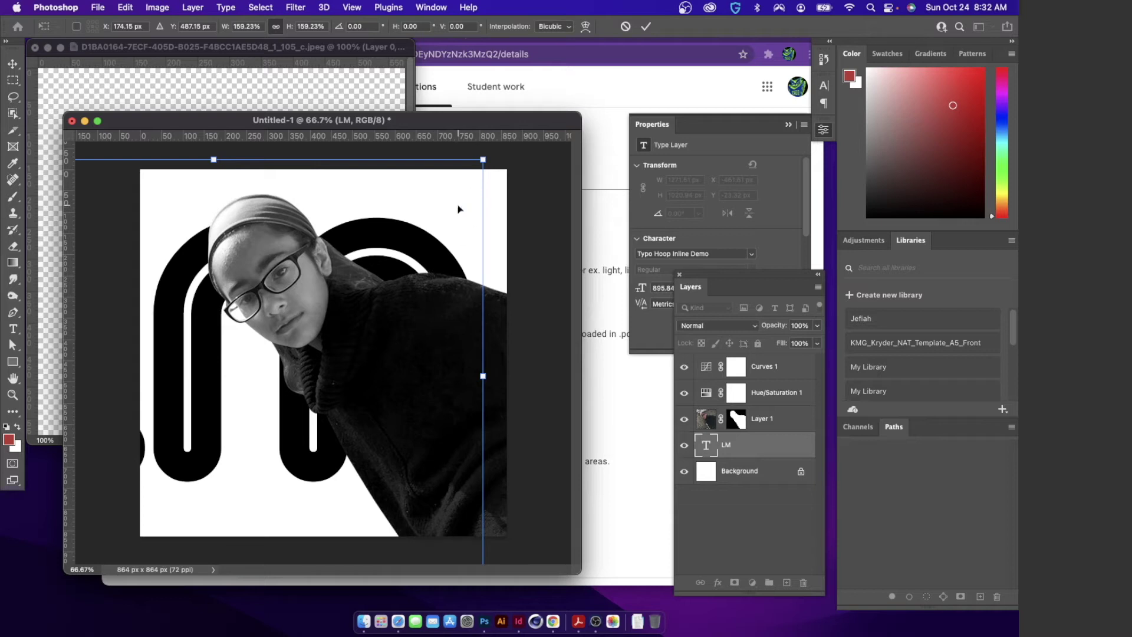
key(Return)
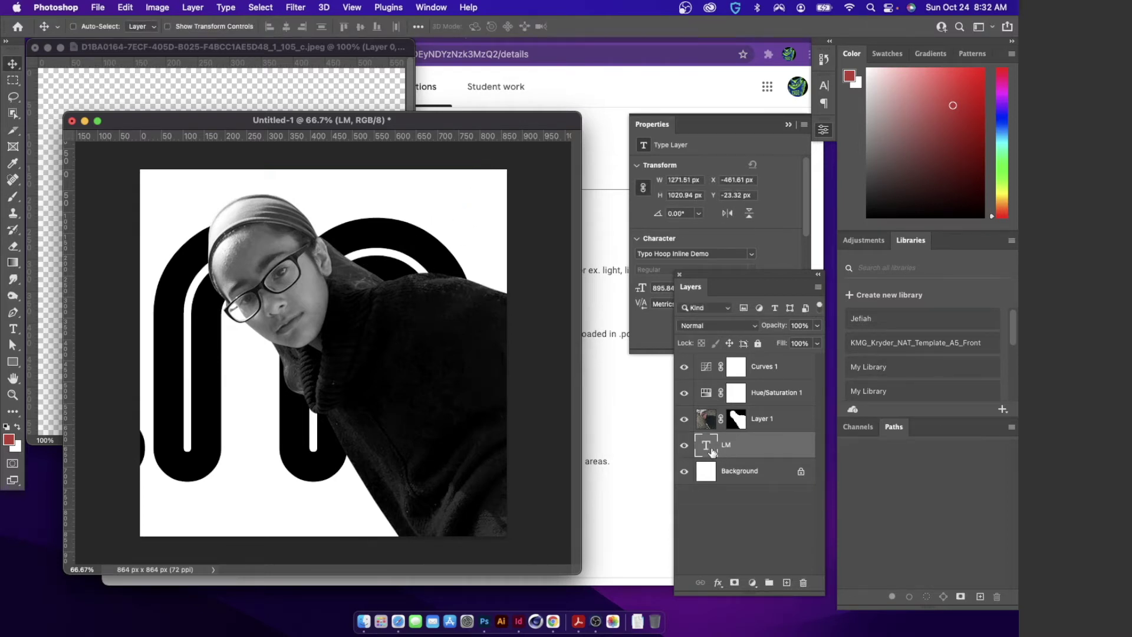
- Cut the L out of the large text layer, leaving only the M
key(t)
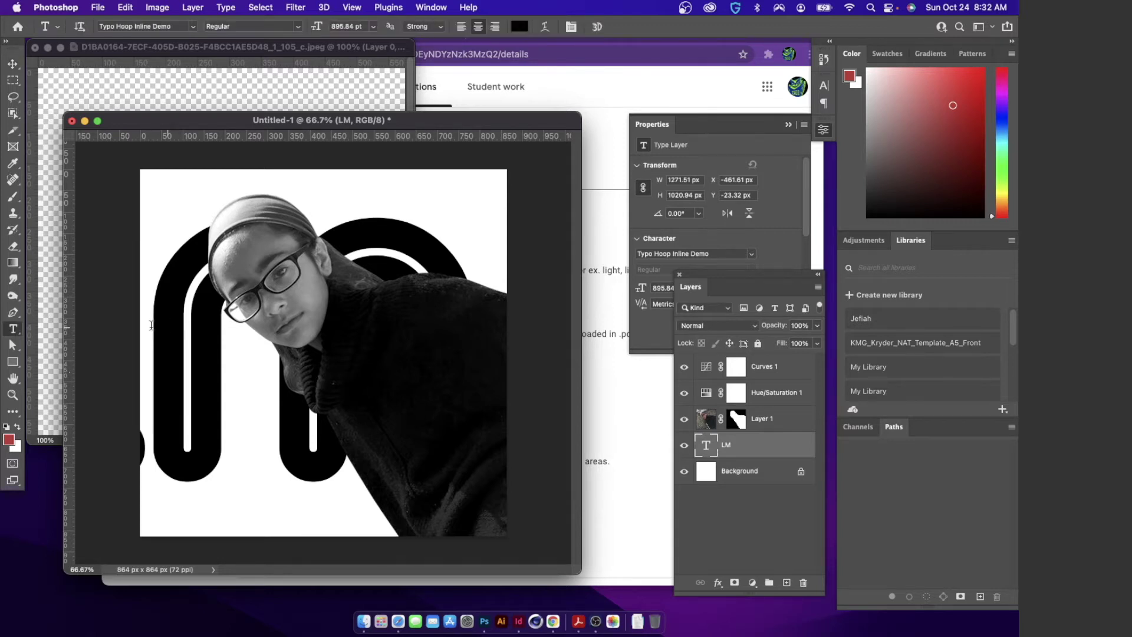
key(Return)
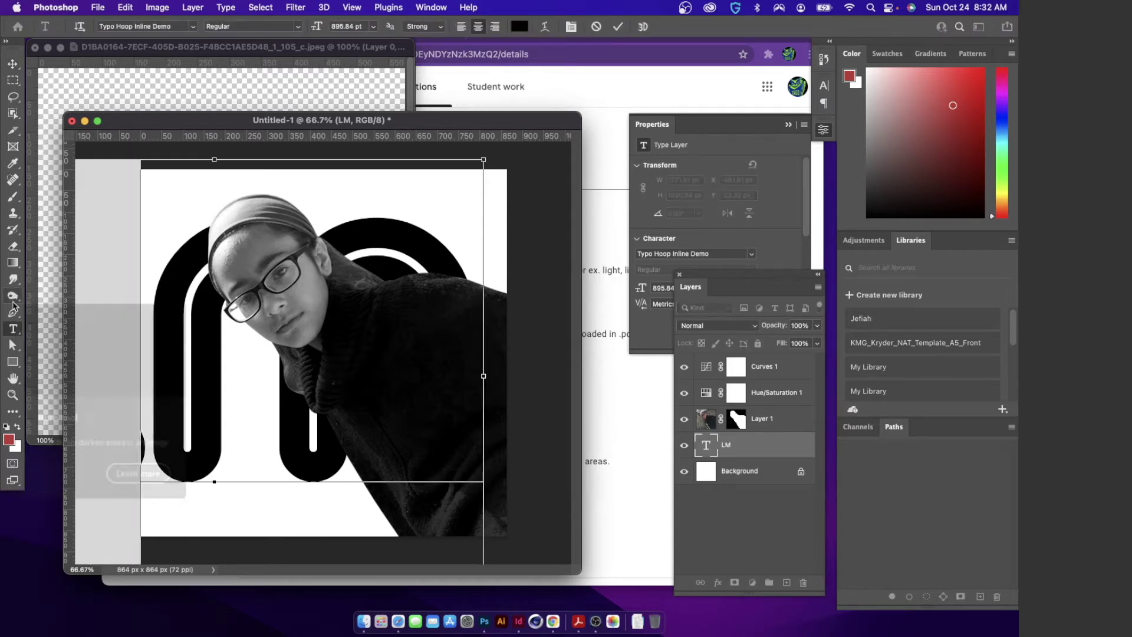
key(super+x)
click(12, 63)
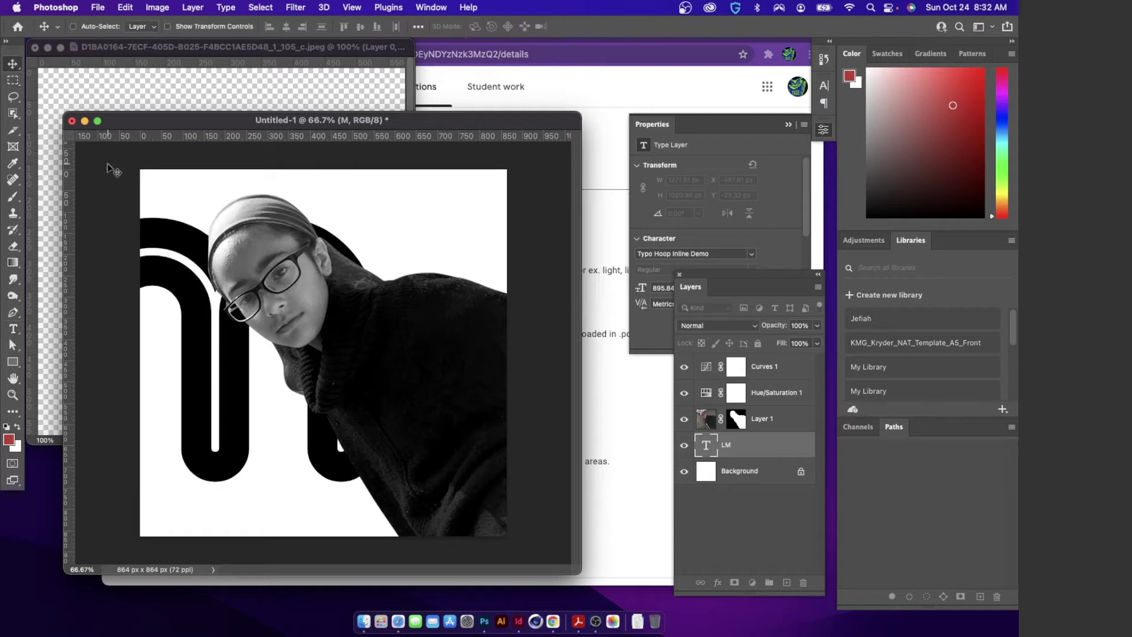
- Position the M behind the head, duplicate it, change the copy to "L", and move that L down behind the sweater
drag(220, 323, 249, 280)
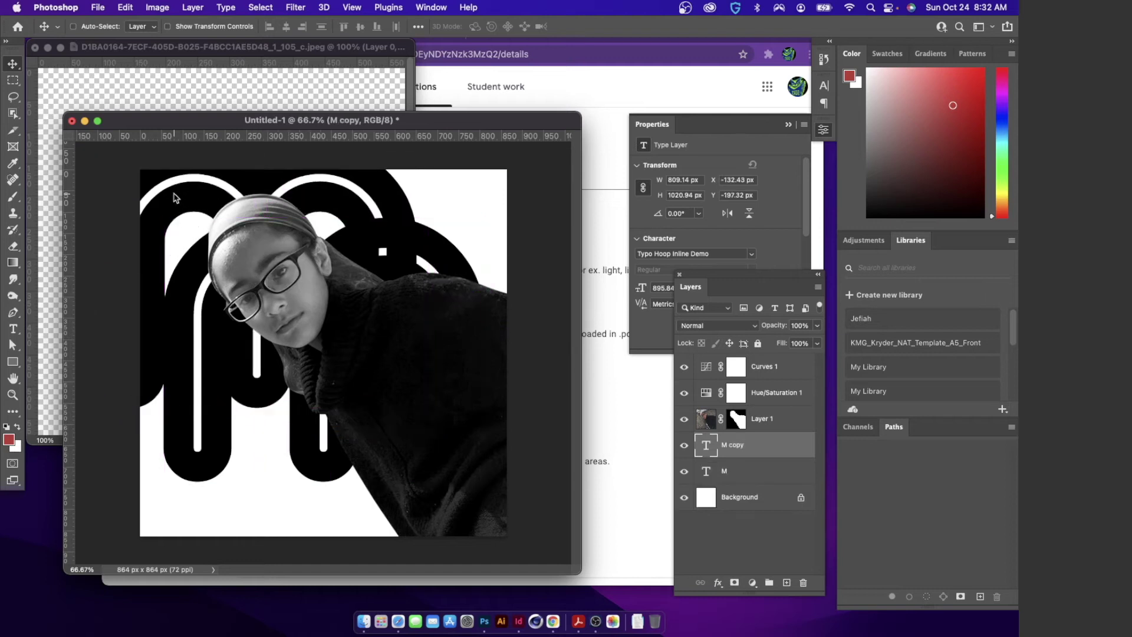
double_click(707, 447)
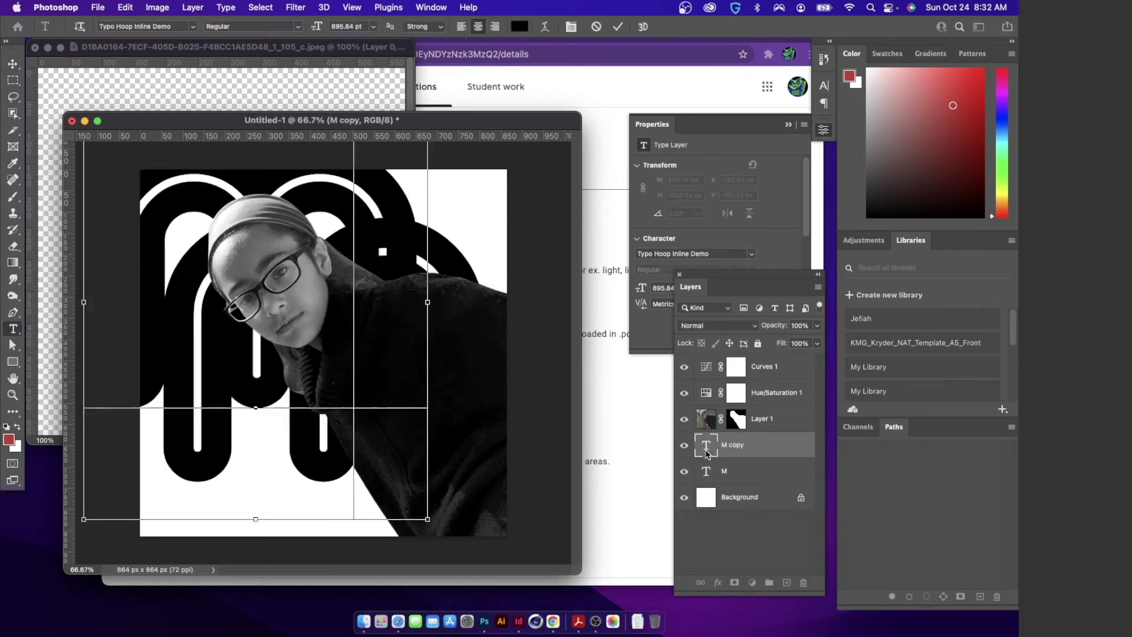
text(L)
click(12, 63)
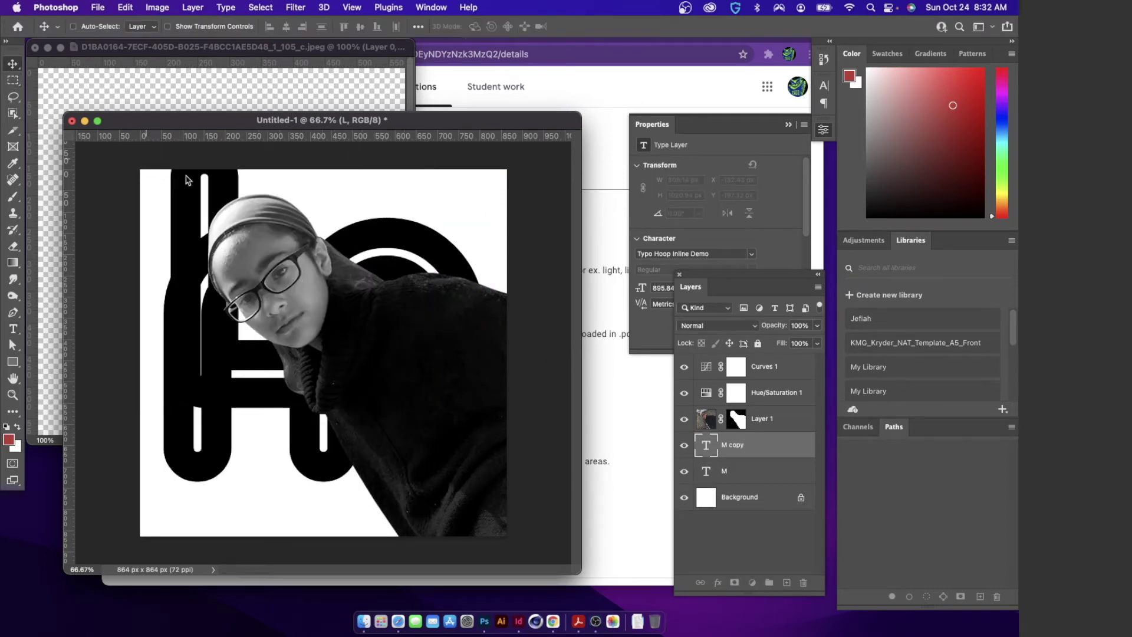
drag(210, 180, 275, 336)
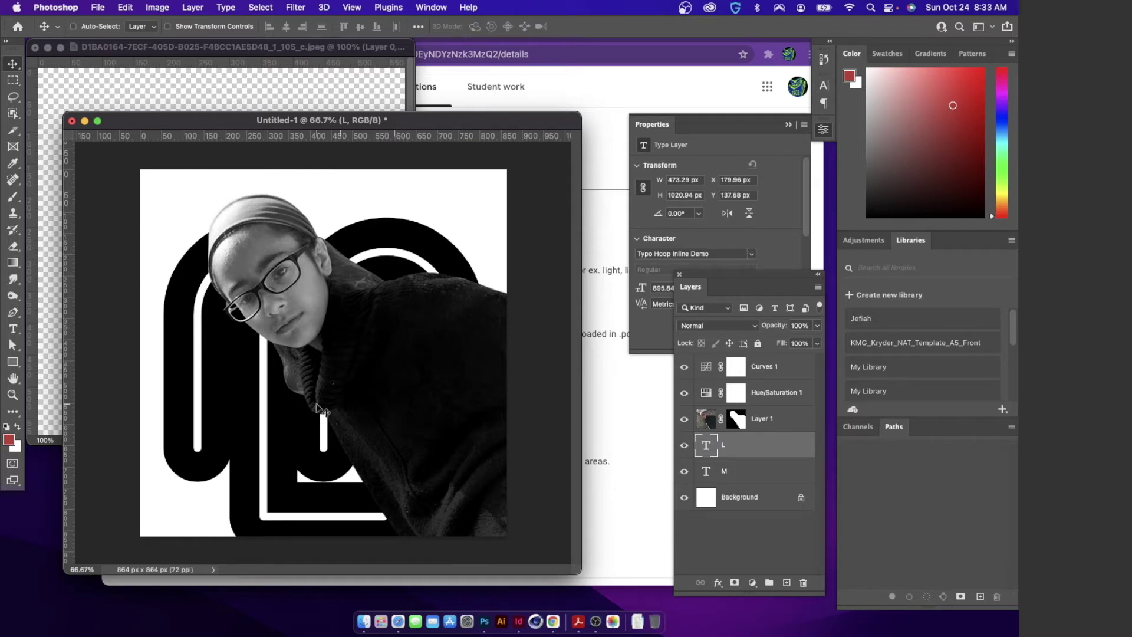
- Duplicate the L above the head and nudge the copy to X 169.96 px, Y -652.32 px
drag(286, 501, 355, 183)
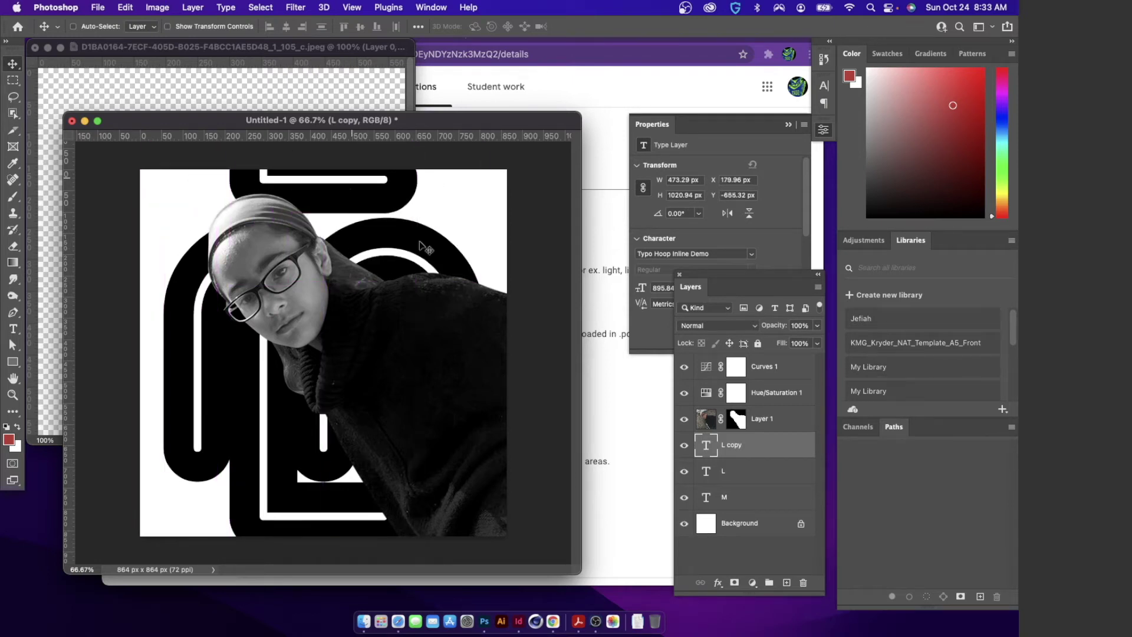
key(shift+Left)
key(Down)
key(Down)
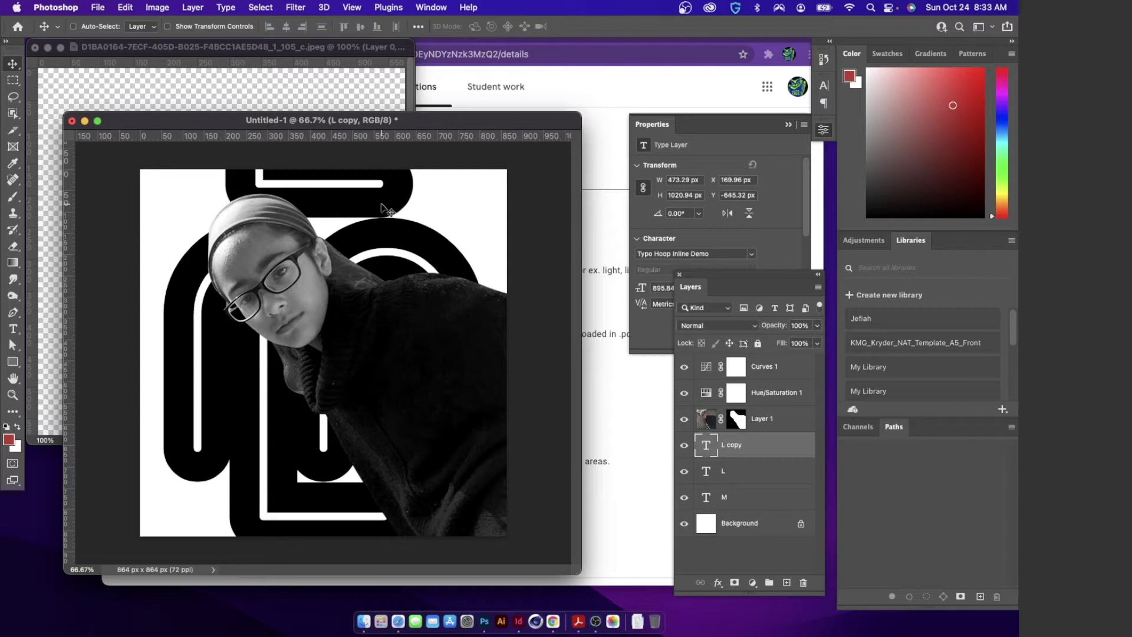
key(Down)
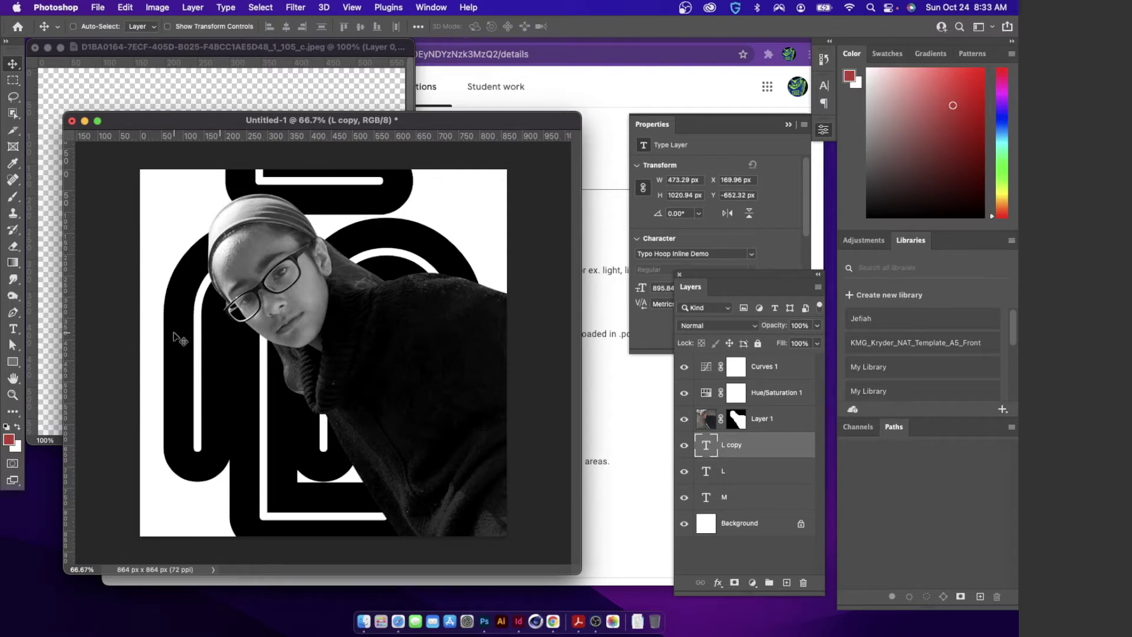
- Scale the M layer up to about 115% and nudge it to X -36.79 px so it fills the canvas width
right_click(177, 339)
click(187, 339)
key(super+t)
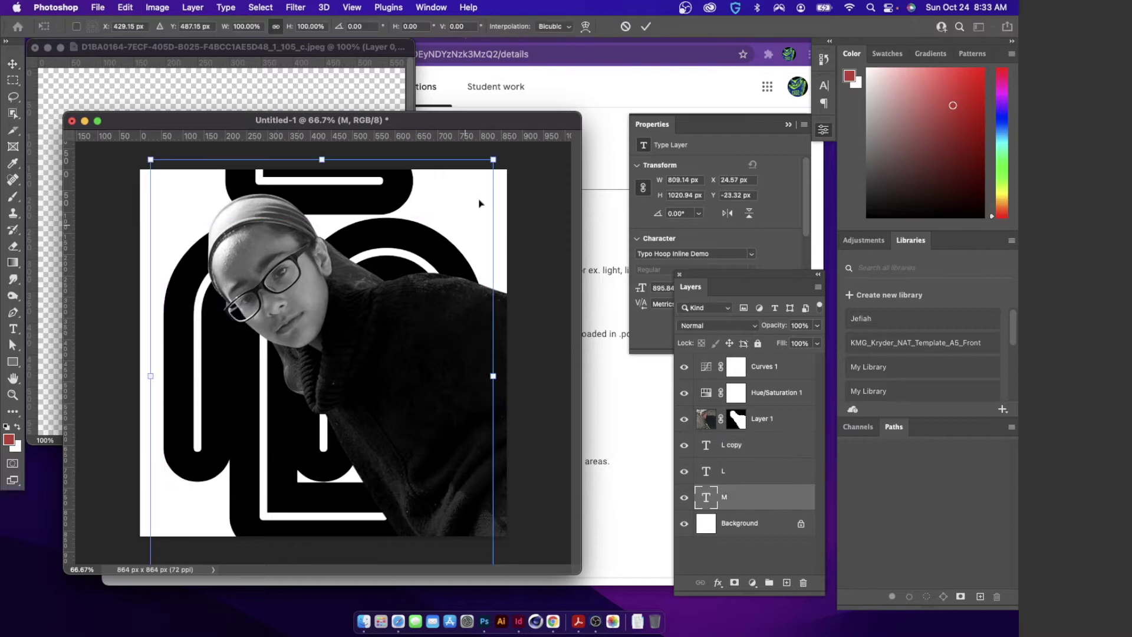
drag(493, 158, 503, 148)
drag(526, 133, 521, 128)
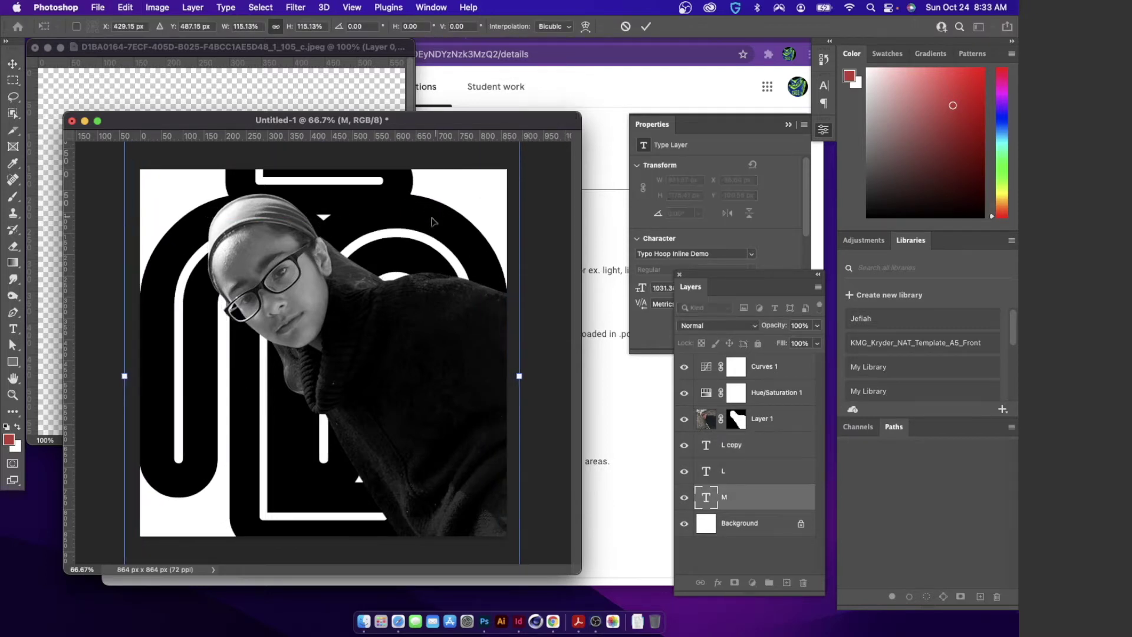
mouse_move(397, 241)
mouse_down()
mouse_move(399, 257)
mouse_move(401, 245)
mouse_up()
key(Return)
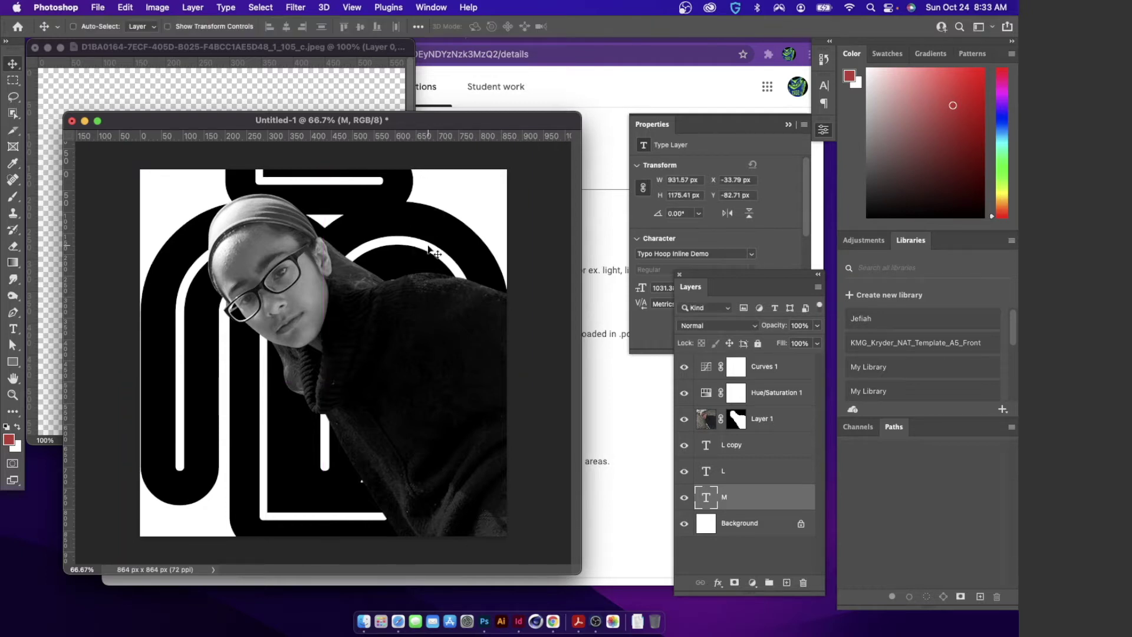
key(Left)
key(Left)
key(Left)
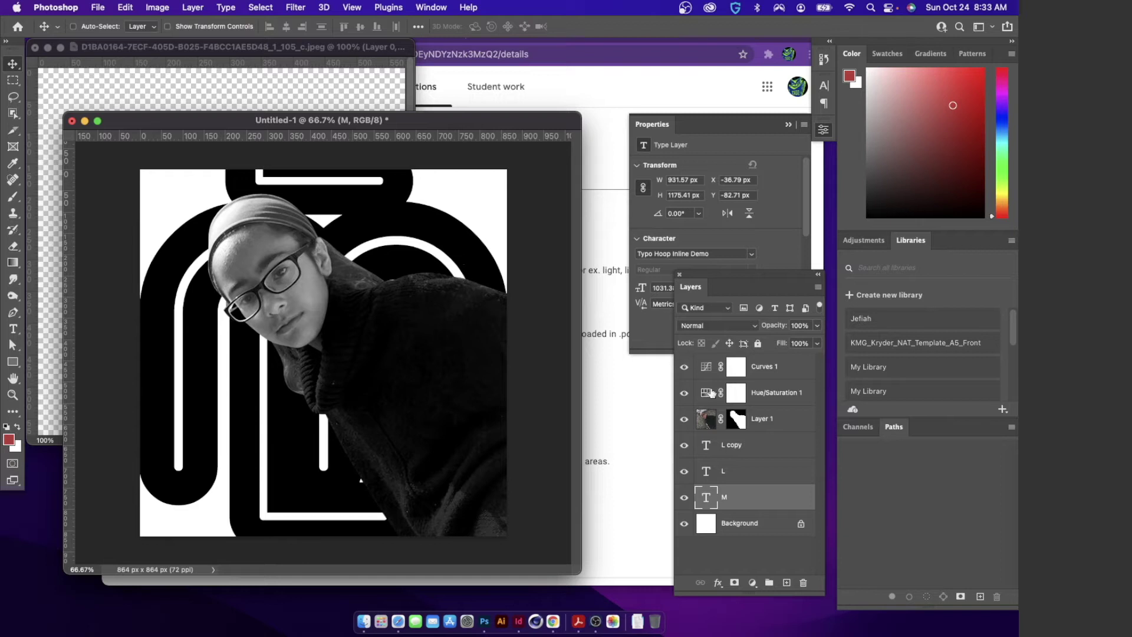
- Select all layers from Curves 1 down to M and convert them to a single Smart Object
click(787, 367)
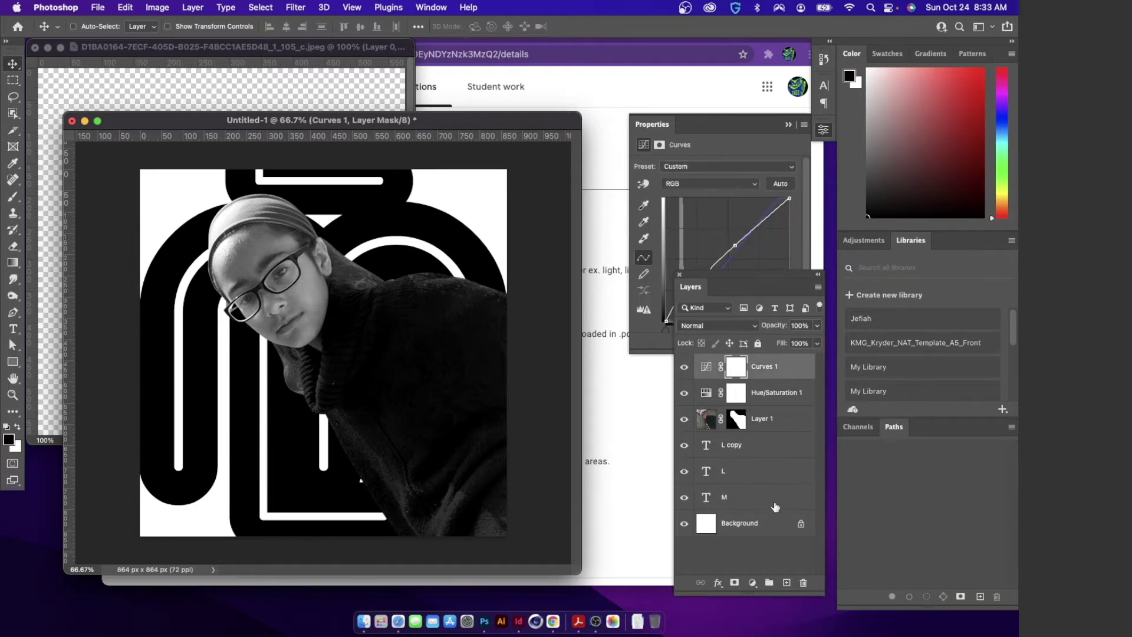
click(706, 367)
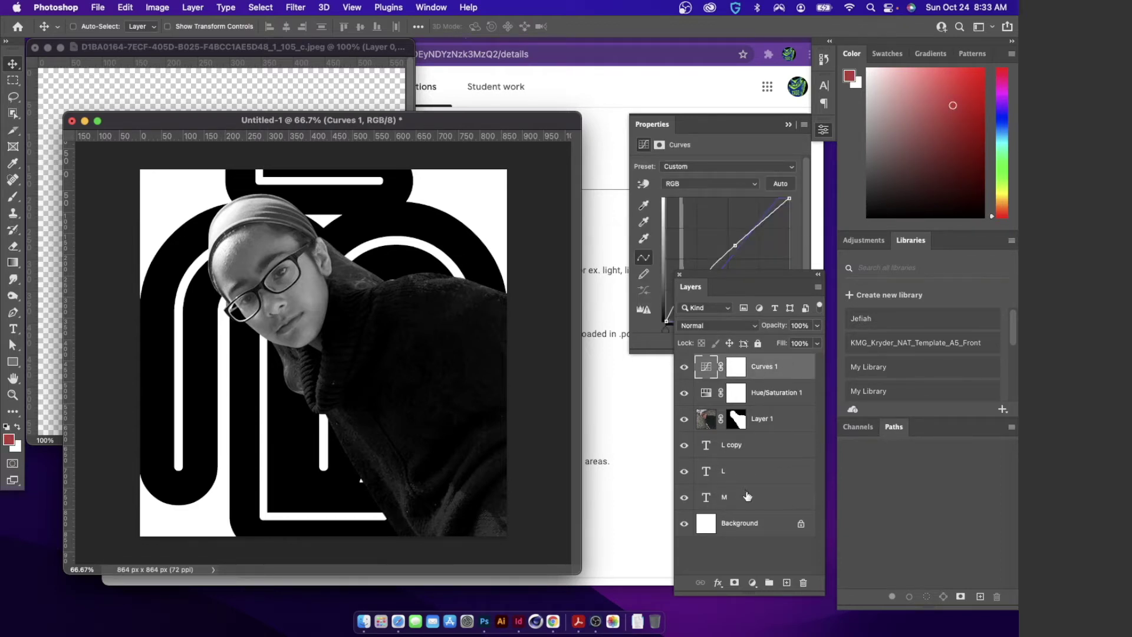
shift+click(746, 496)
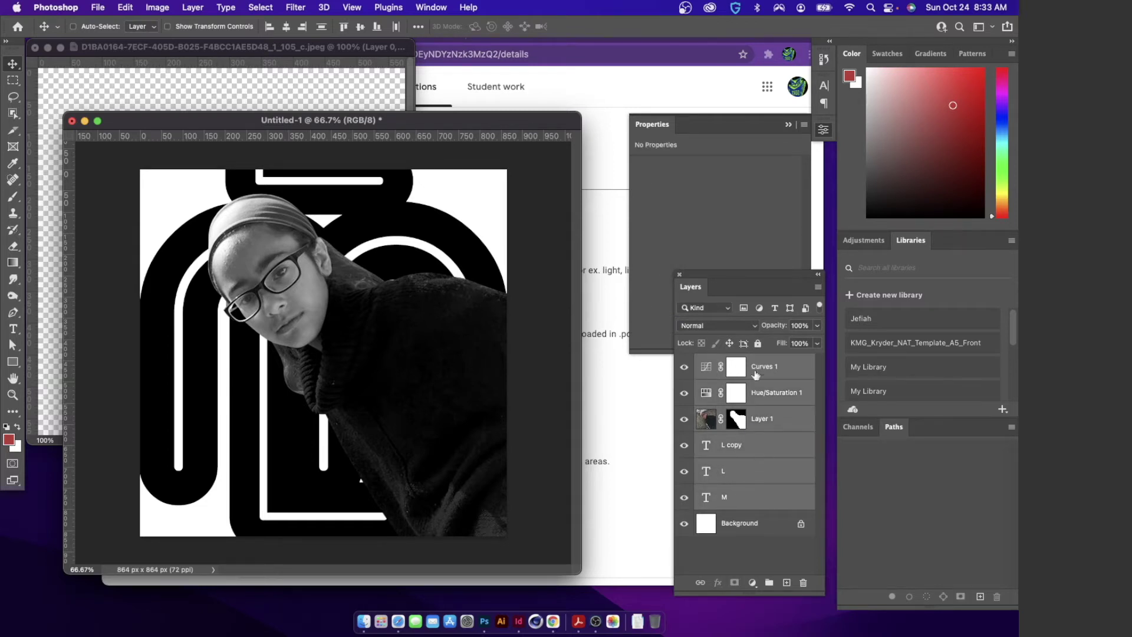
click(787, 368)
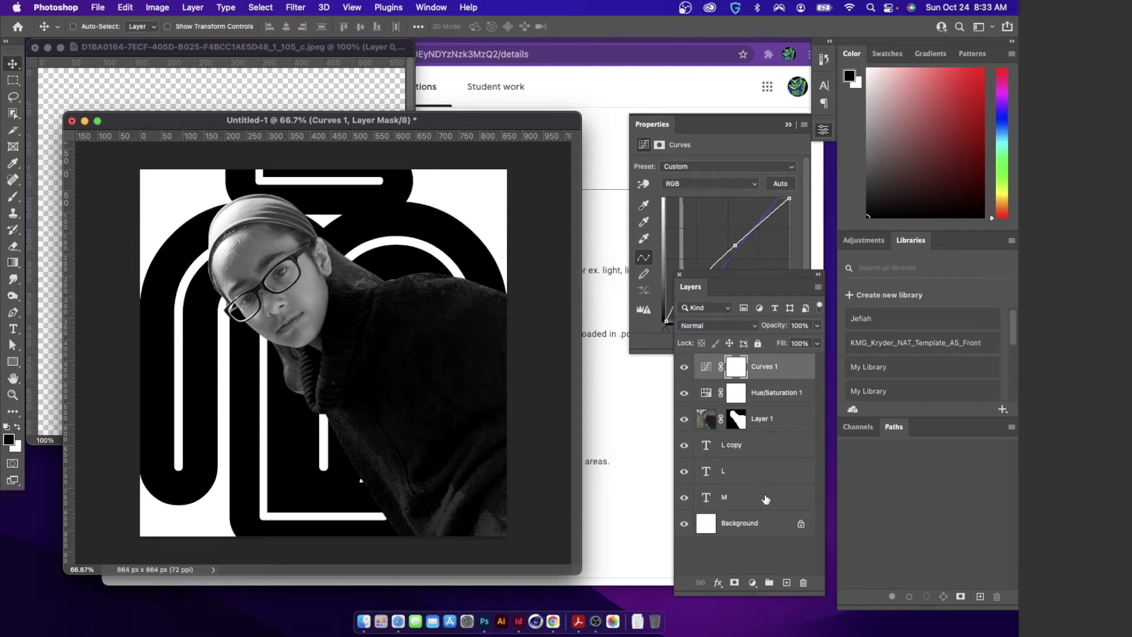
shift+click(772, 499)
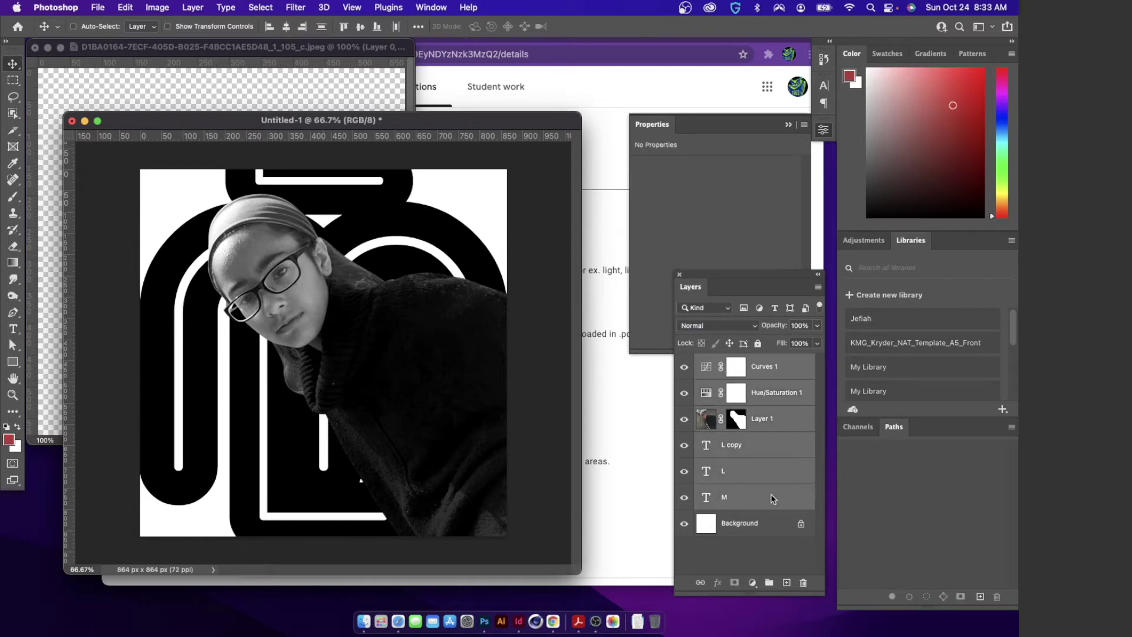
right_click(792, 368)
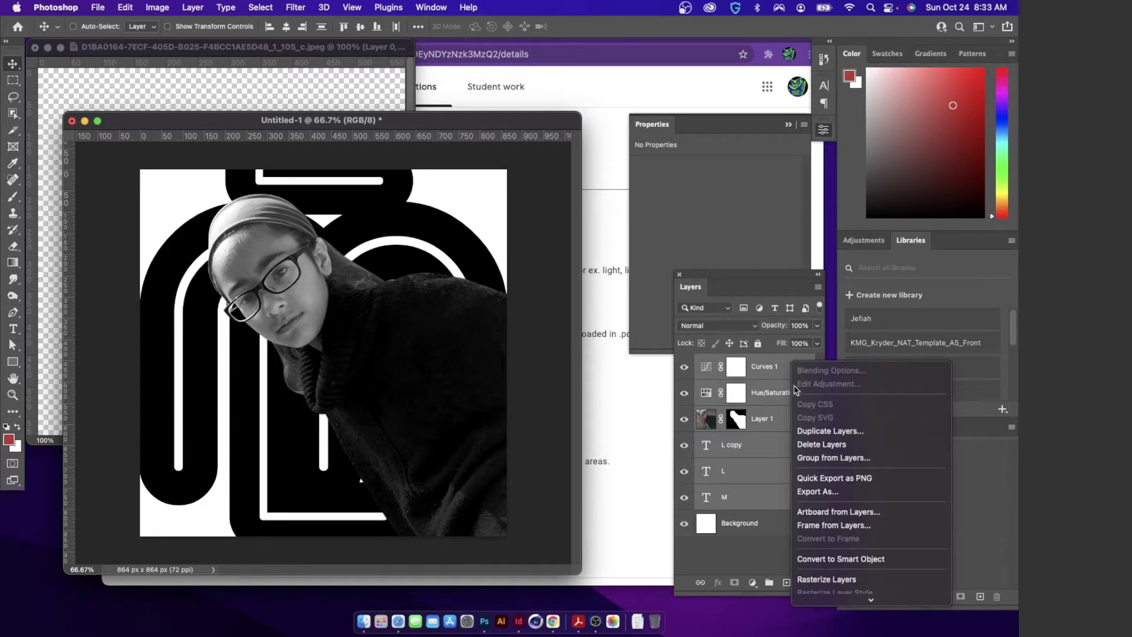
click(835, 560)
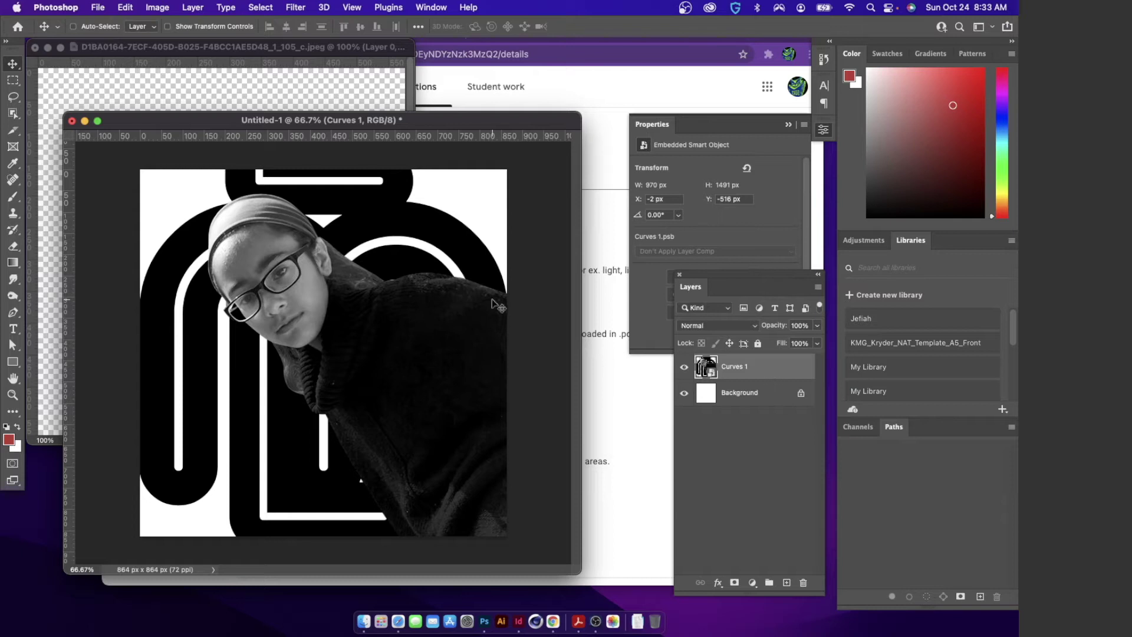
- Apply the Filter Gallery's Cutout filter to the Smart Object with Number of Levels 7, reduced Edge Simplicity and Edge Fidelity 3
click(301, 9)
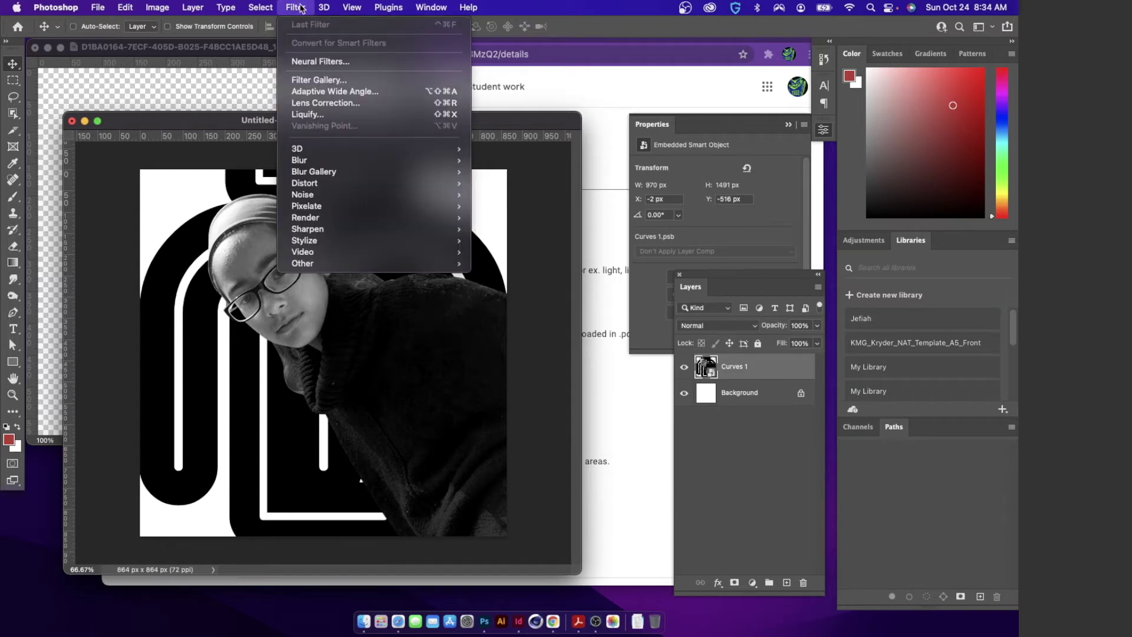
click(327, 79)
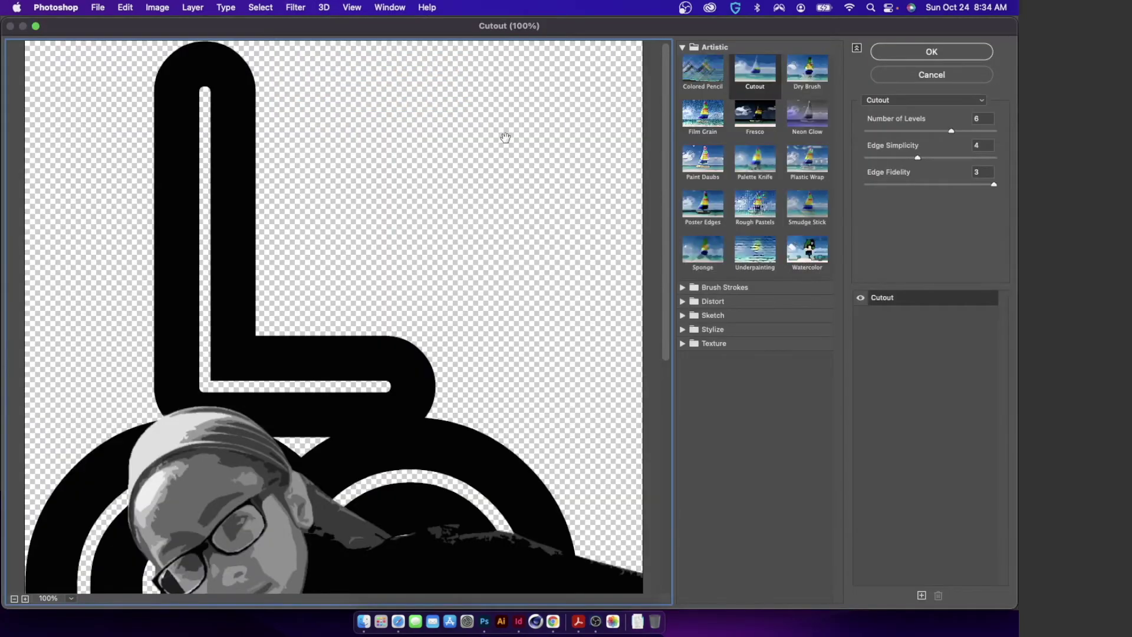
scroll(373, 203, up, 10)
scroll(372, 204, down, 8)
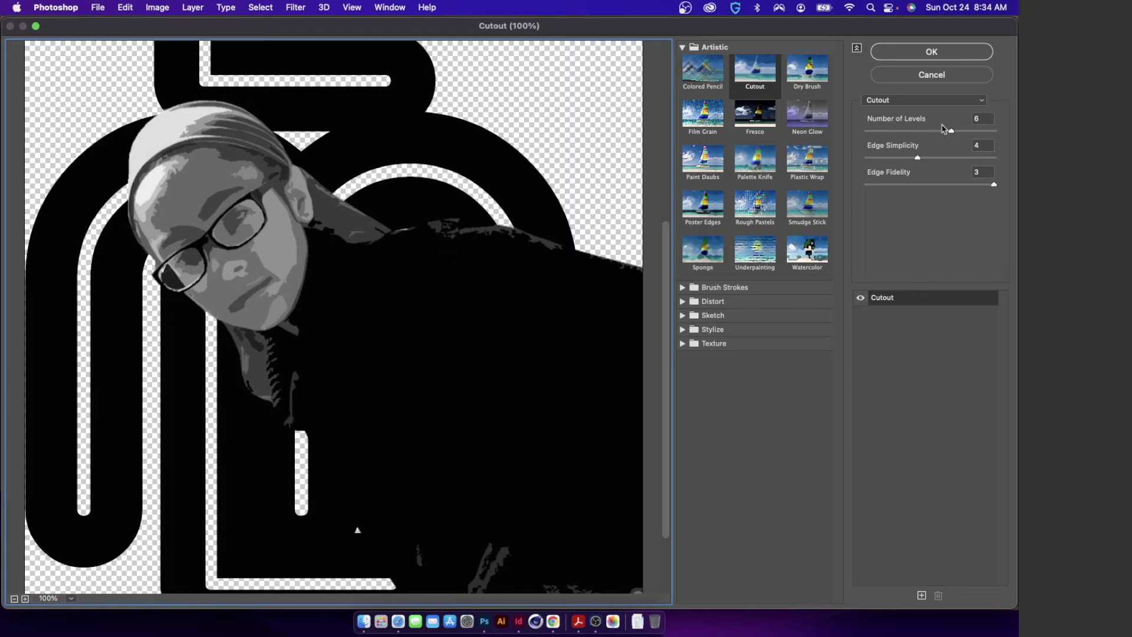
drag(951, 133, 899, 163)
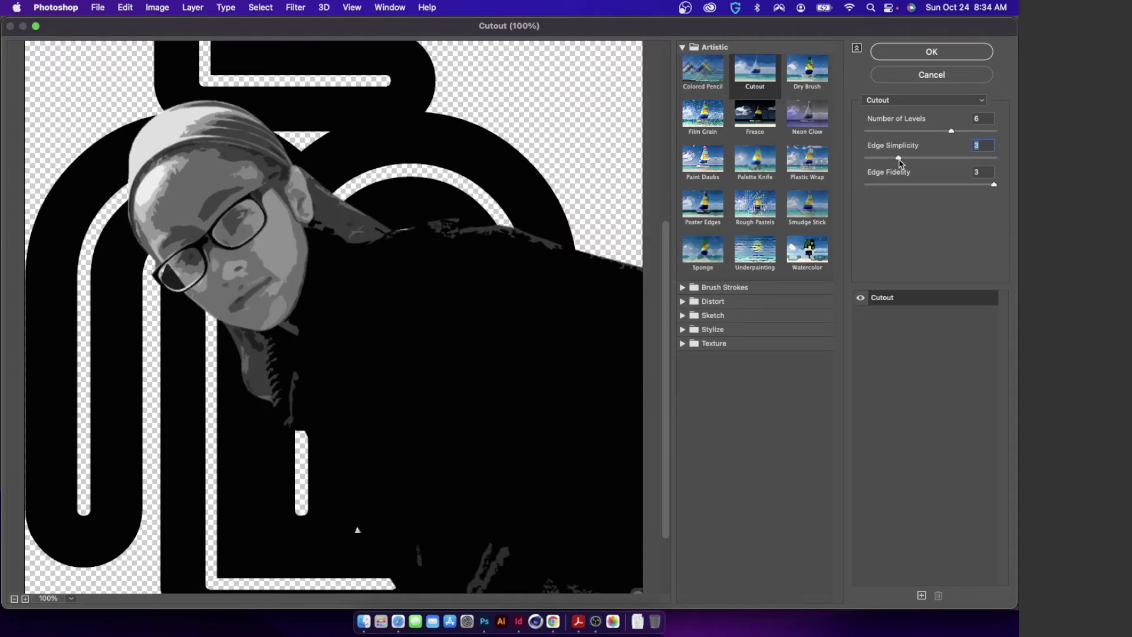
drag(951, 131, 971, 133)
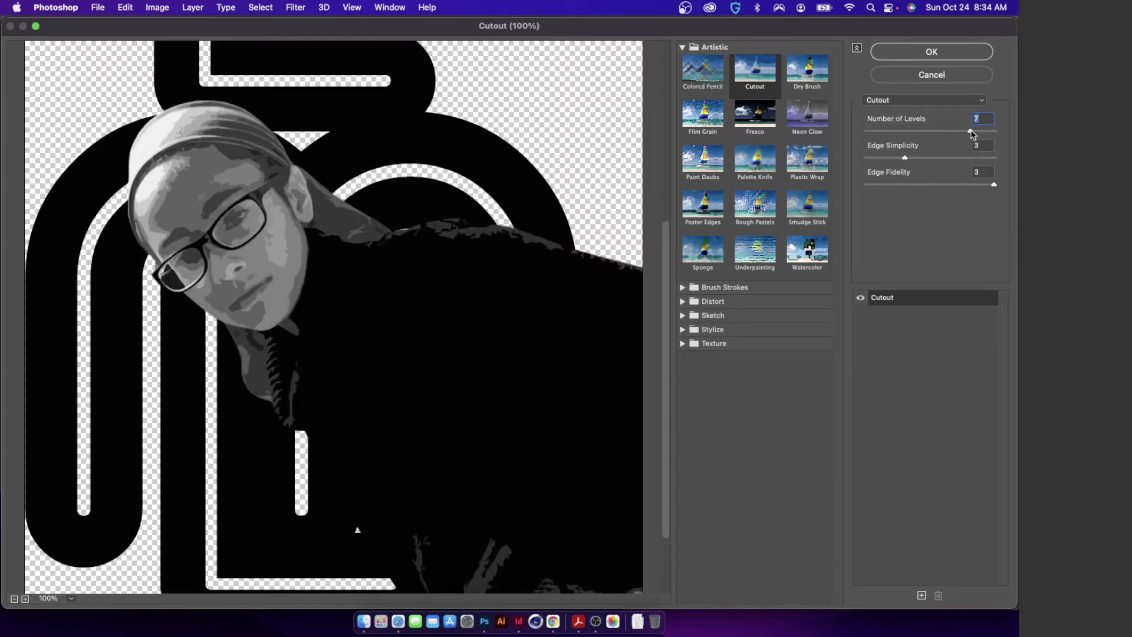
mouse_move(968, 133)
mouse_down()
mouse_move(992, 134)
mouse_move(968, 135)
mouse_up()
mouse_move(901, 161)
mouse_down()
mouse_move(874, 163)
mouse_move(931, 162)
mouse_move(891, 163)
mouse_up()
mouse_move(994, 184)
mouse_down()
mouse_move(923, 187)
mouse_move(995, 184)
mouse_up()
mouse_move(974, 131)
mouse_down()
mouse_move(990, 133)
mouse_move(944, 133)
mouse_move(967, 133)
mouse_up()
click(960, 53)
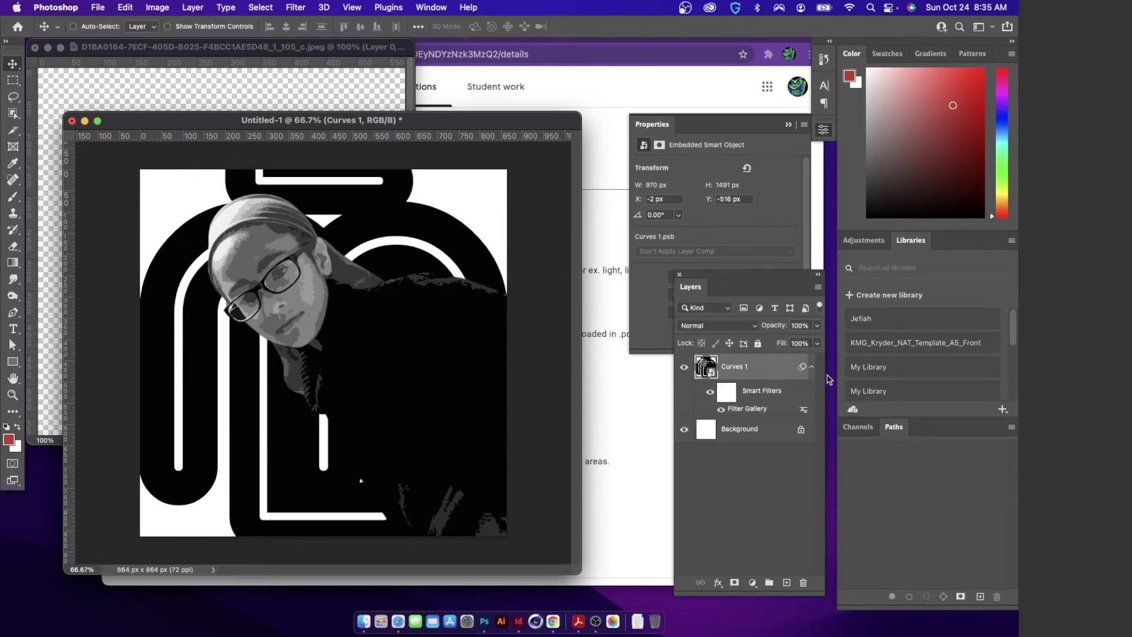
- Open the Curves 1 Smart Object's contents and float them in their own window beside the portrait document
double_click(711, 372)
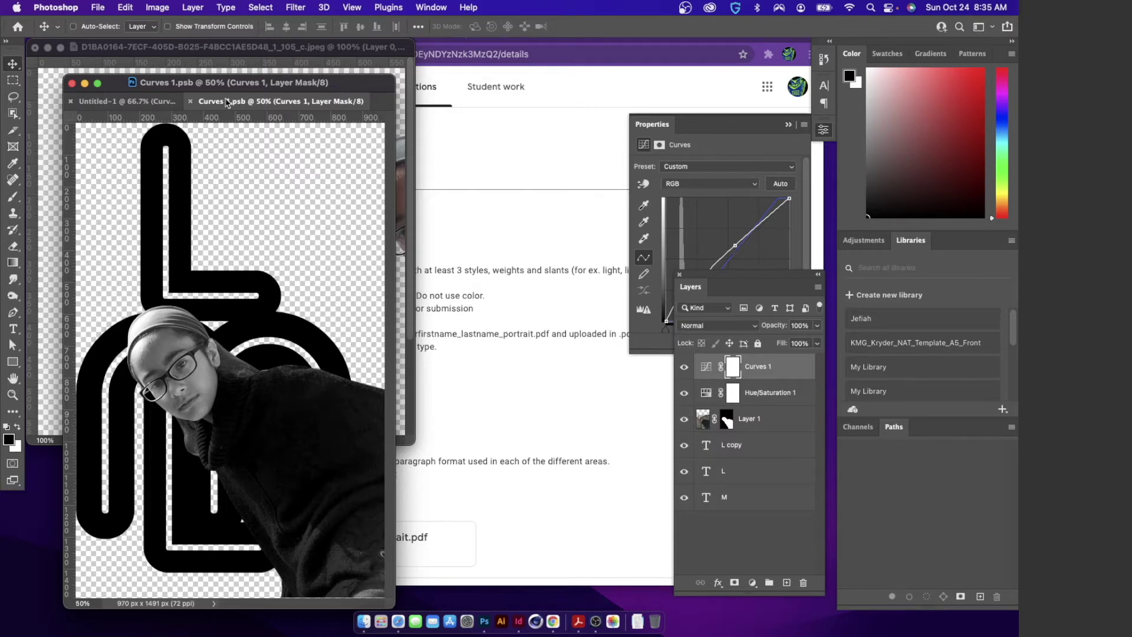
drag(229, 103, 496, 87)
click(278, 86)
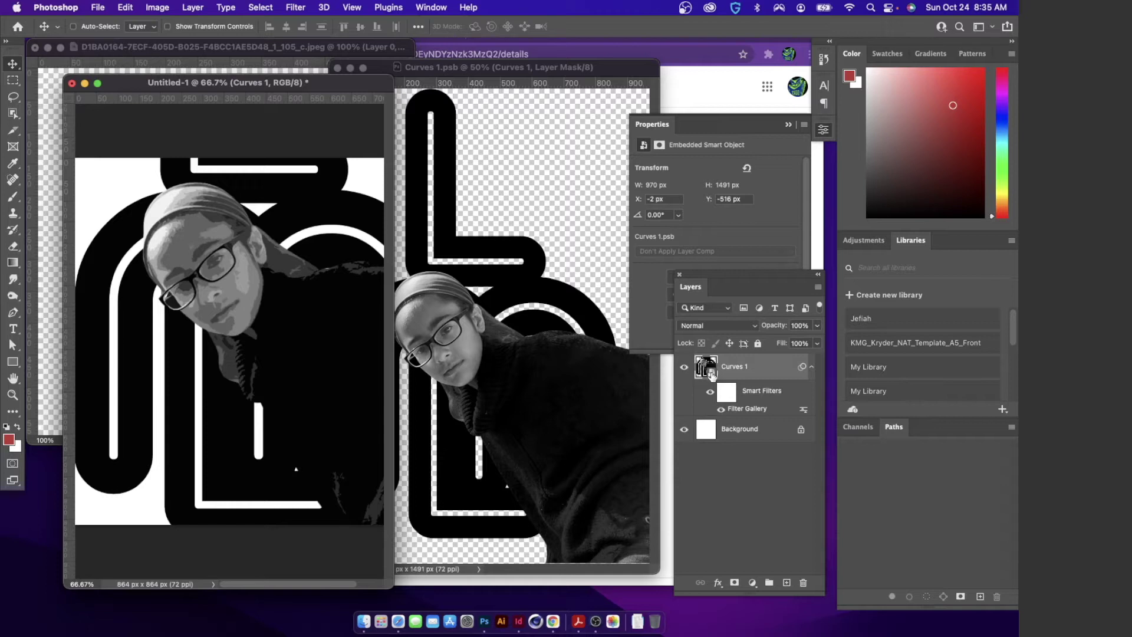
click(511, 381)
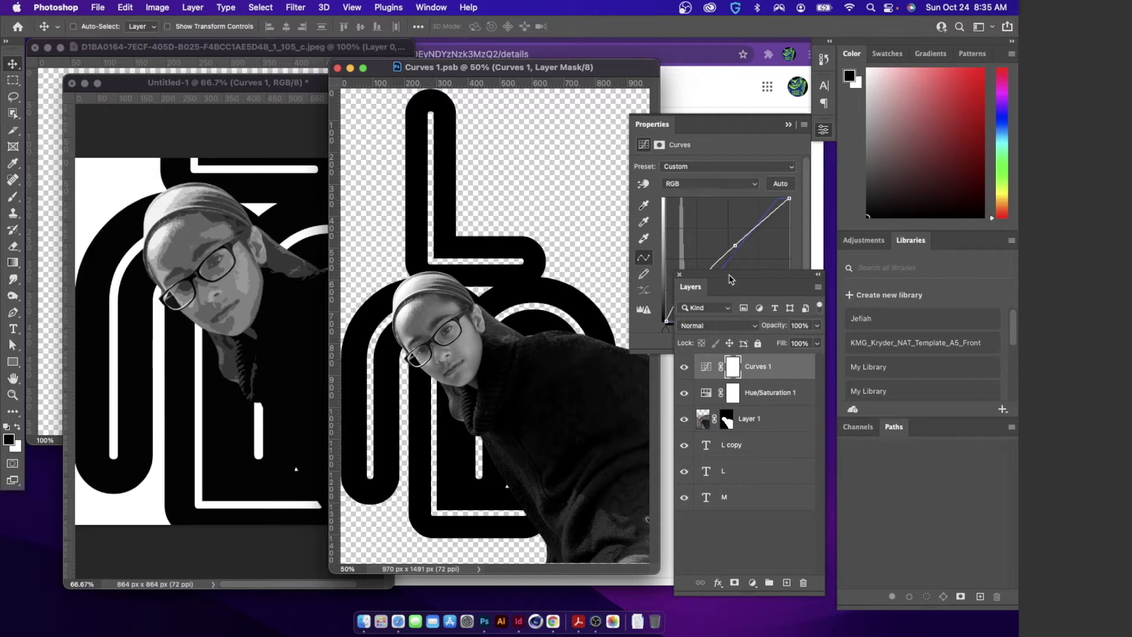
- Darken the shadow tones of the Curves 1 adjustment with the on-image adjustment tool, sampling around the eye inside the glasses
click(644, 184)
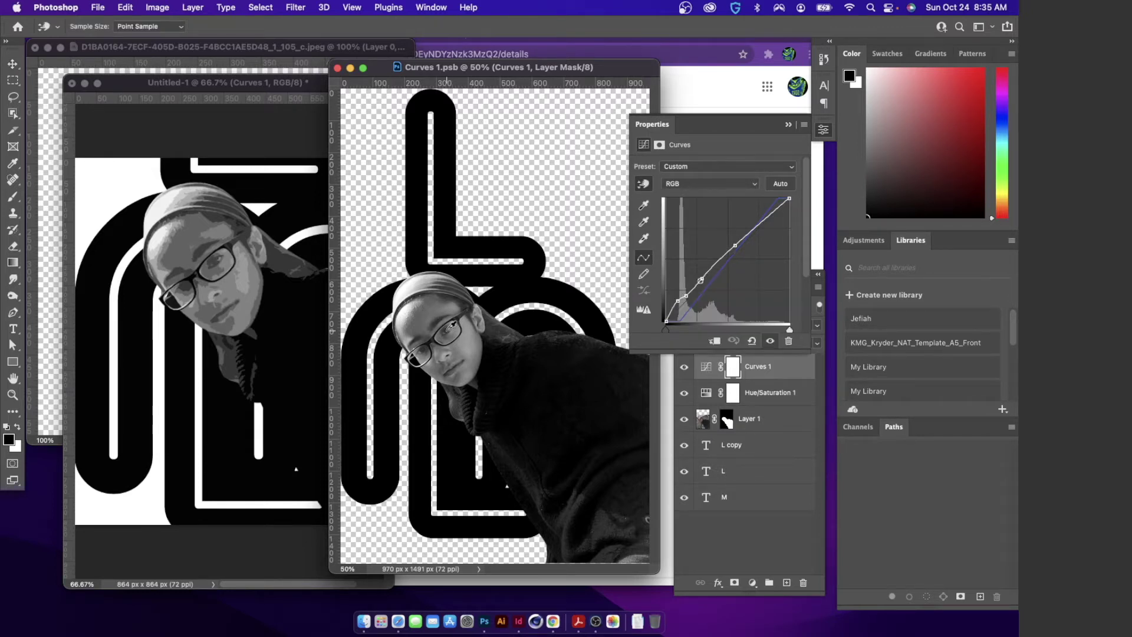
mouse_move(451, 324)
mouse_down()
mouse_move(450, 351)
mouse_move(452, 333)
mouse_up()
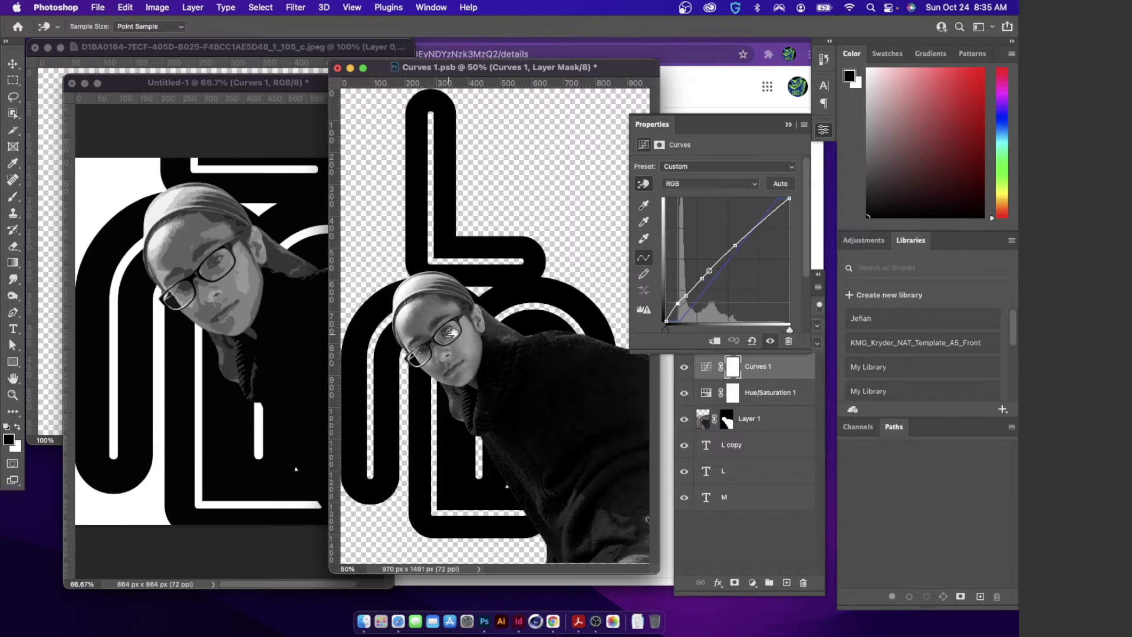
key(super+equal)
key(super+equal)
key(super+equal)
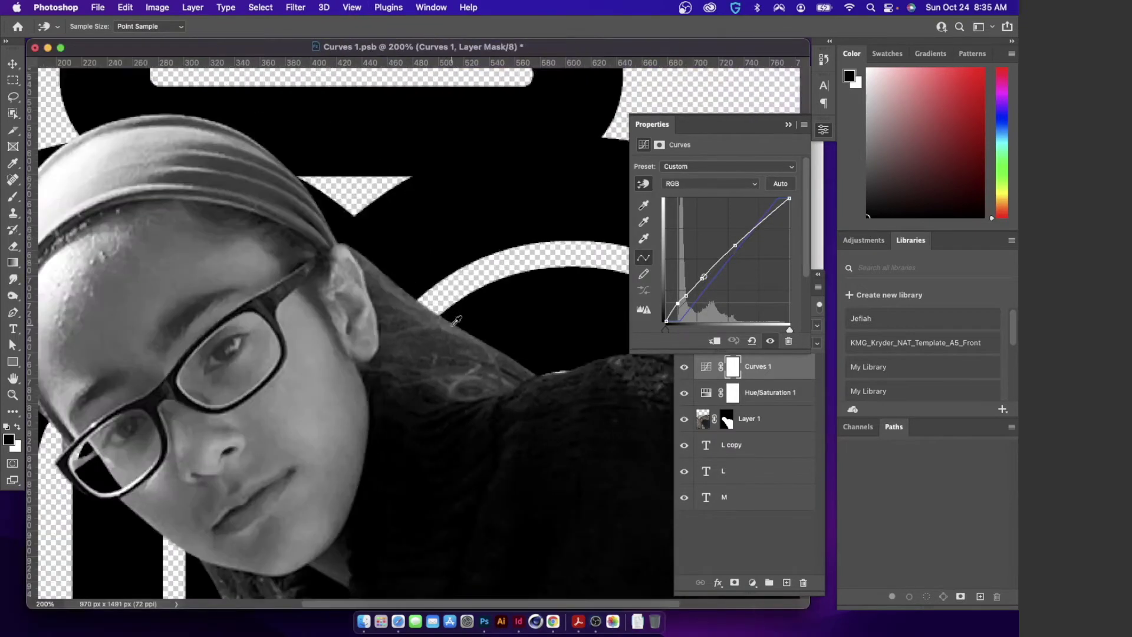
mouse_move(223, 348)
mouse_down()
mouse_move(222, 360)
mouse_move(227, 354)
mouse_up()
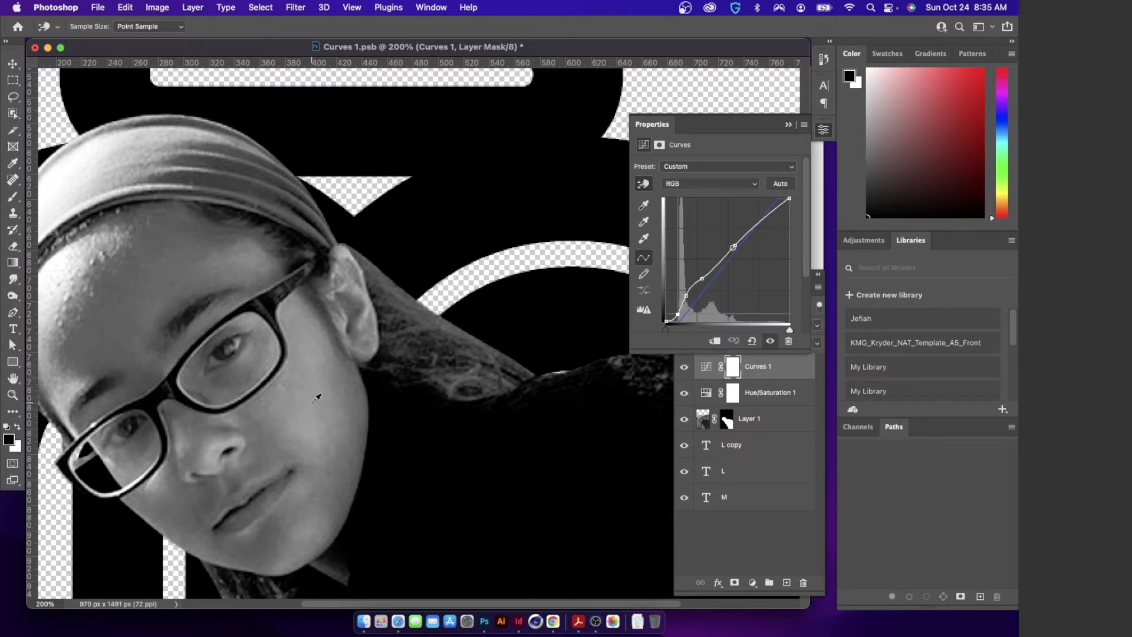
- Save and close the Smart Object's contents, then fit and reposition the updated portrait window at 66.7%
drag(184, 48, 484, 56)
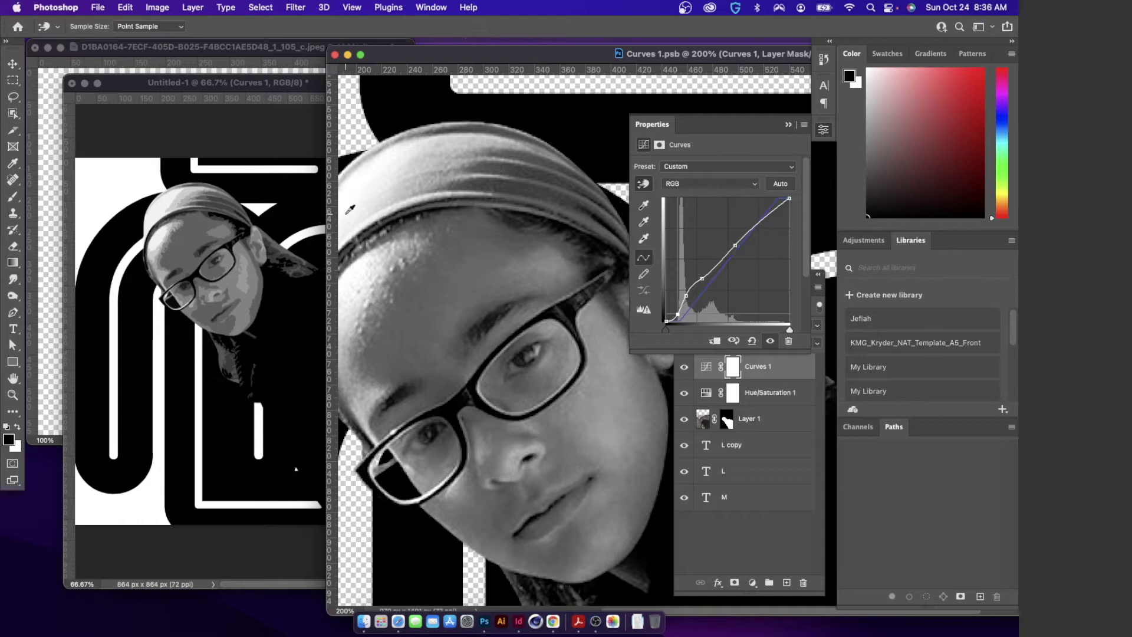
click(334, 55)
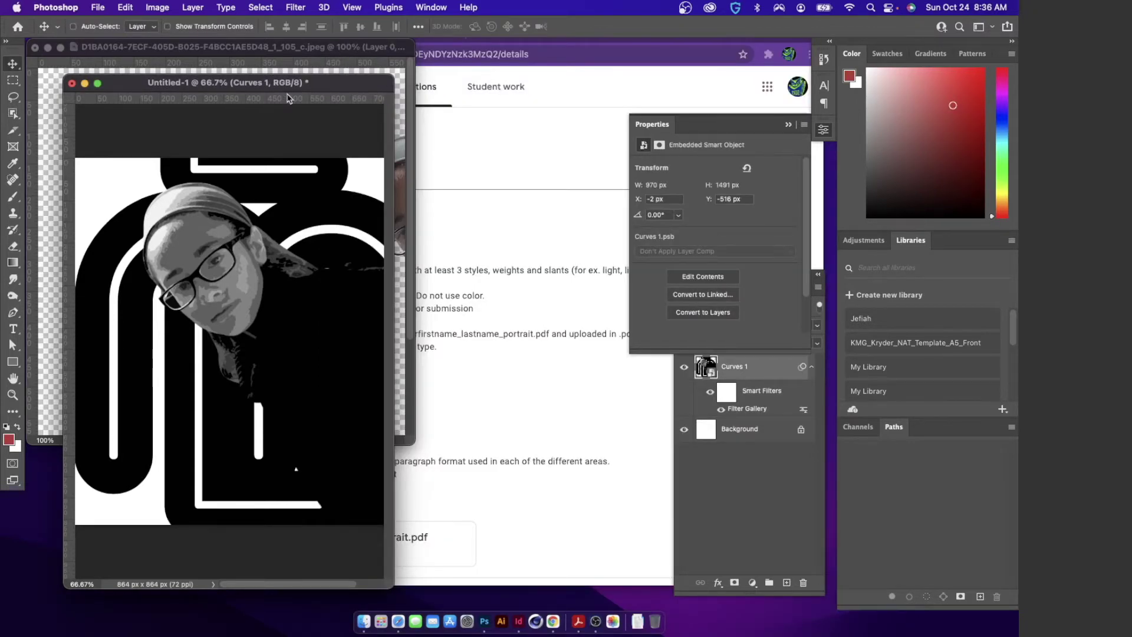
key(super+minus)
key(super+plus)
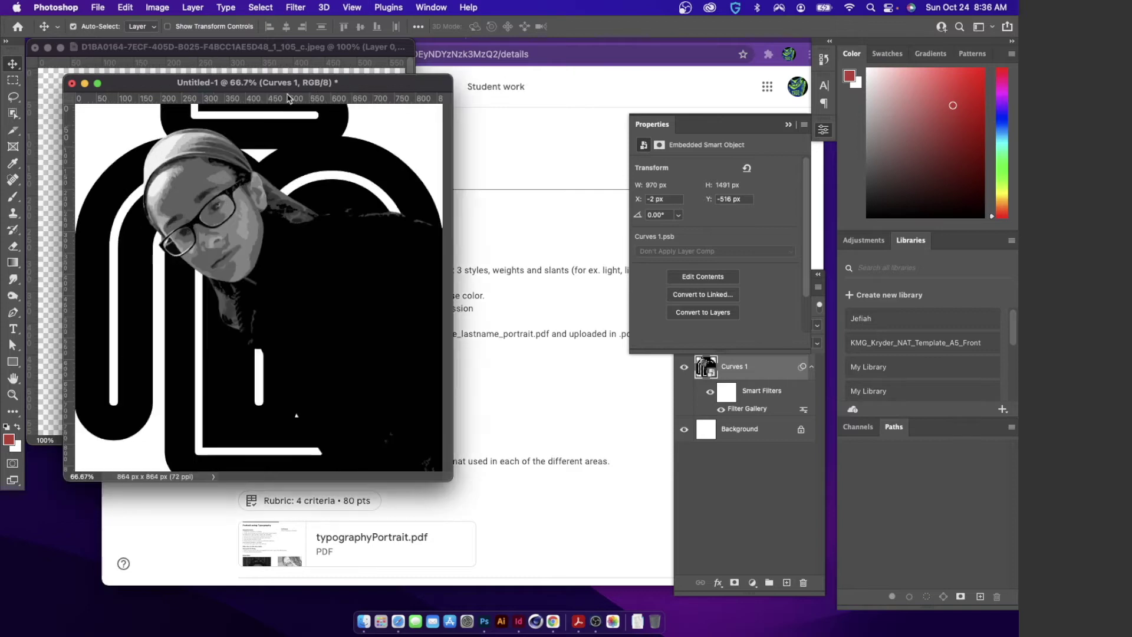
key(super+plus)
key(super+minus)
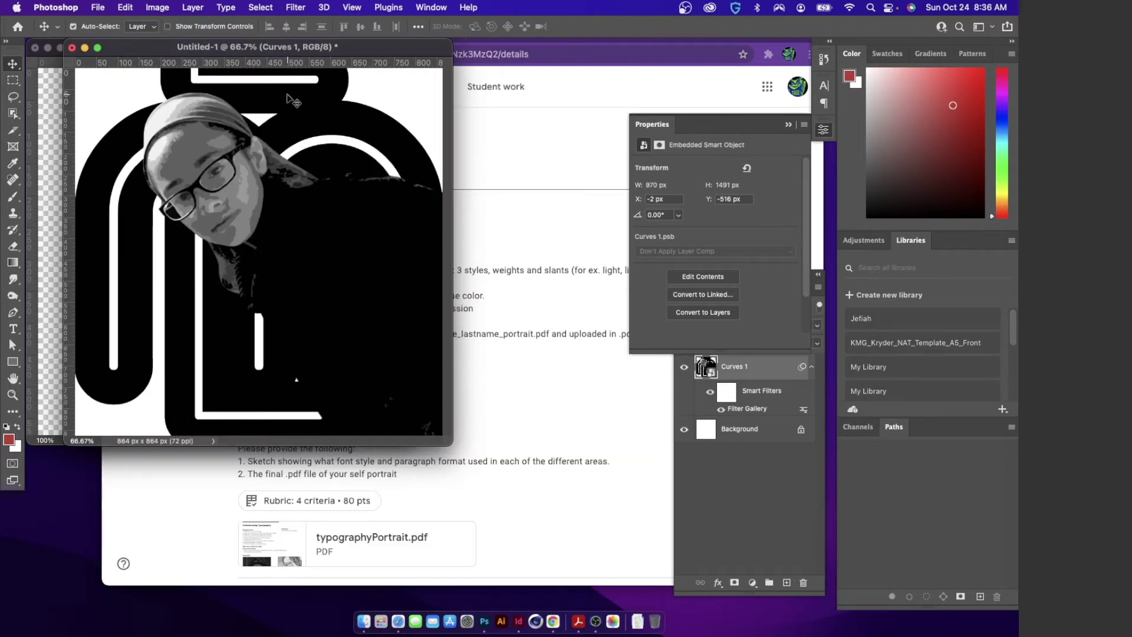
drag(351, 49, 368, 94)
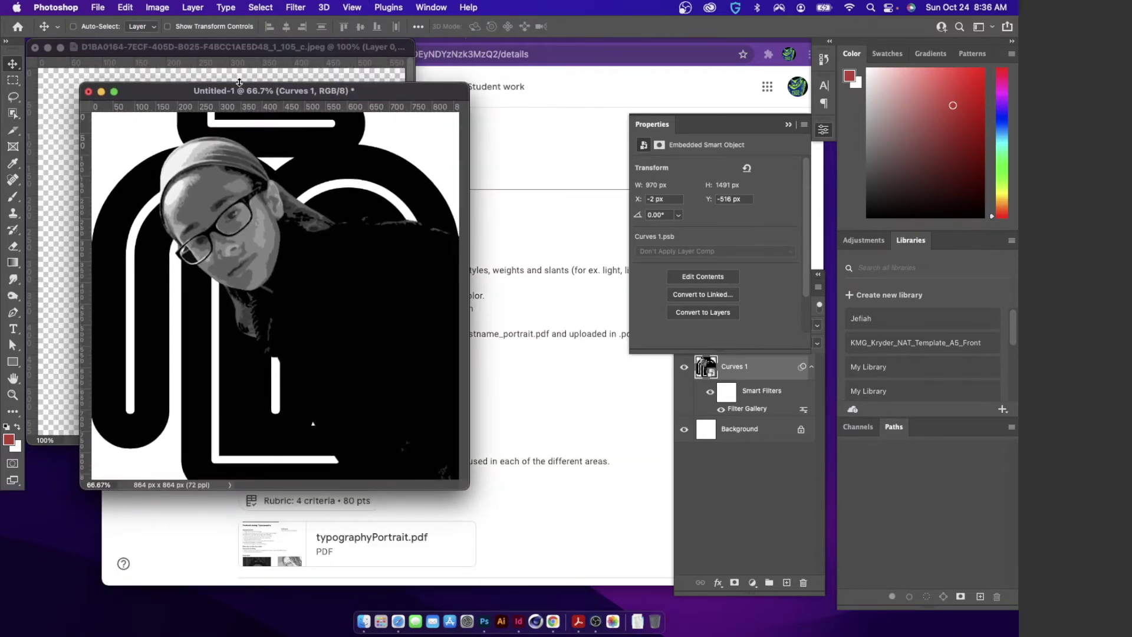
click(96, 7)
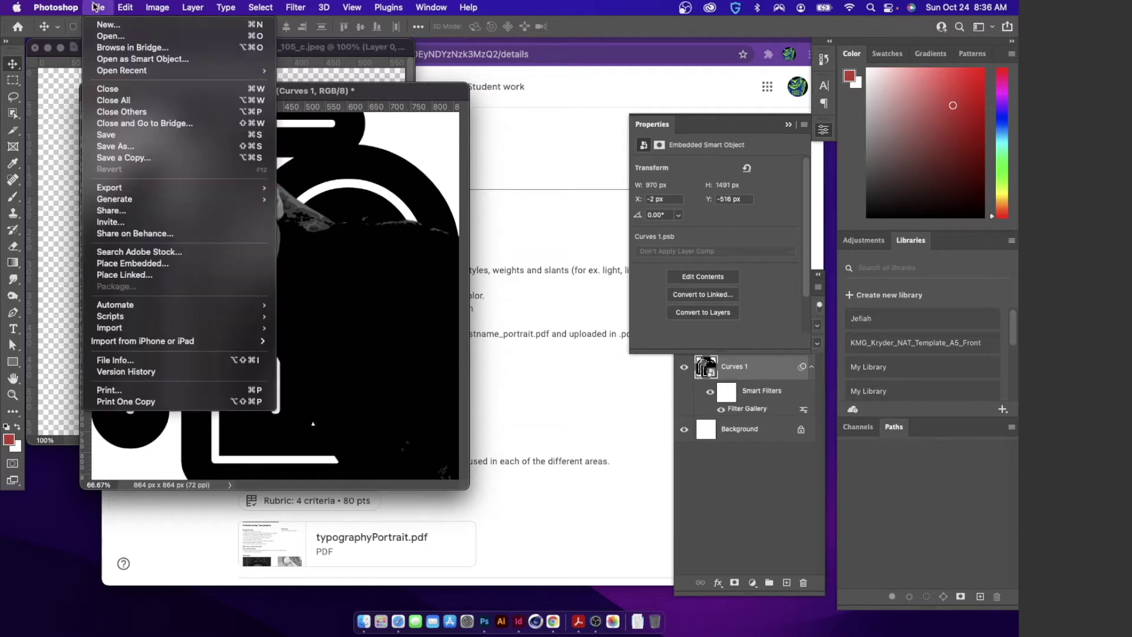
click(129, 146)
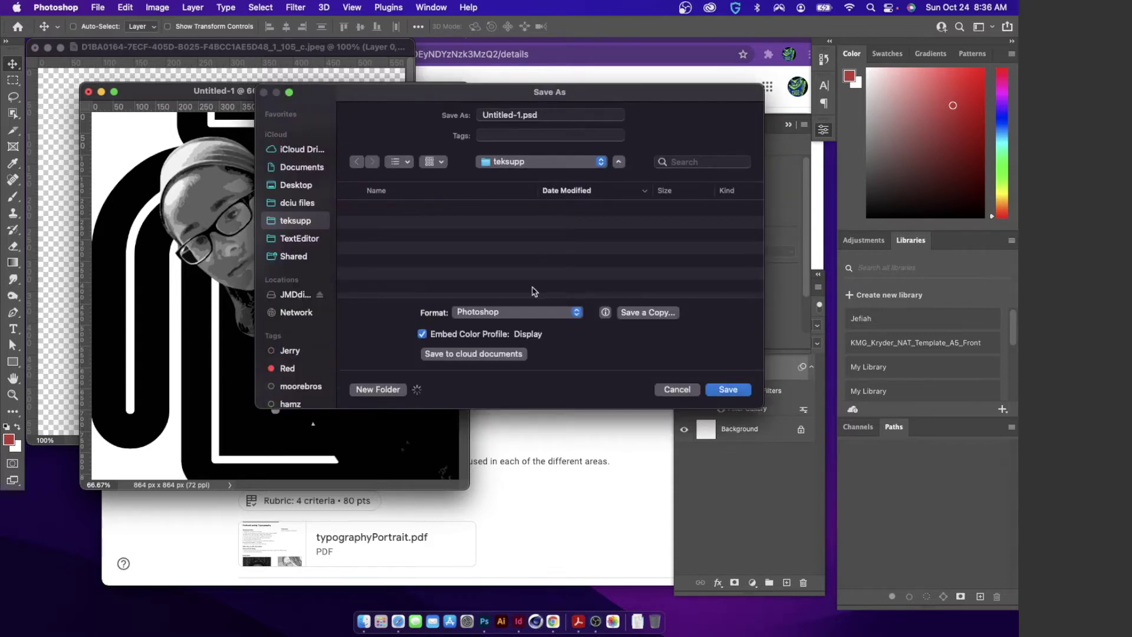
click(518, 313)
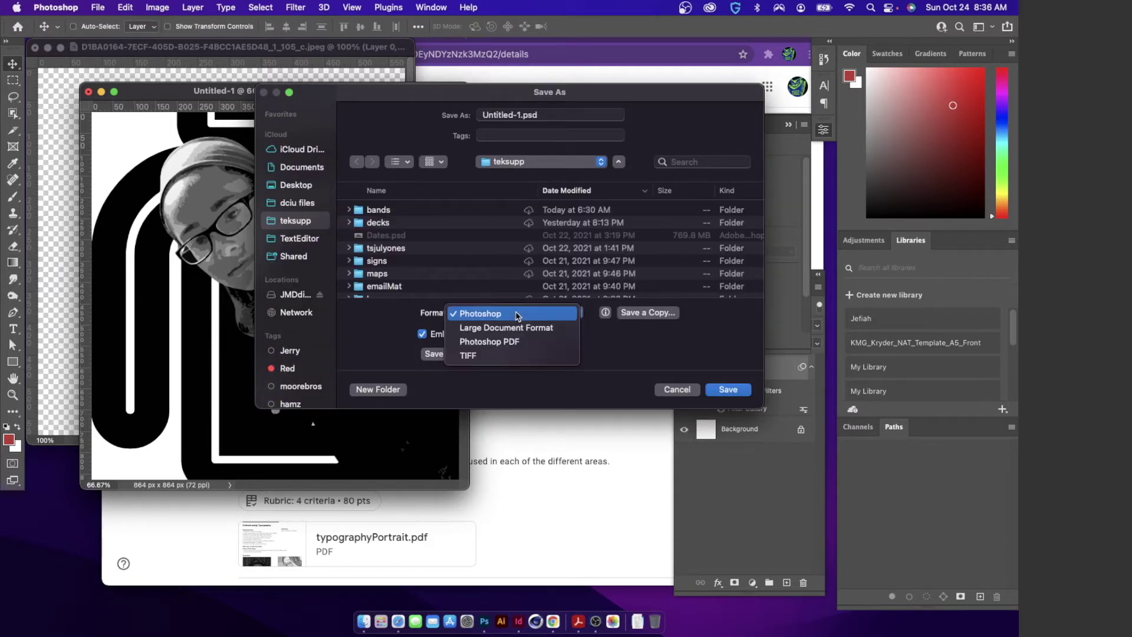
click(591, 358)
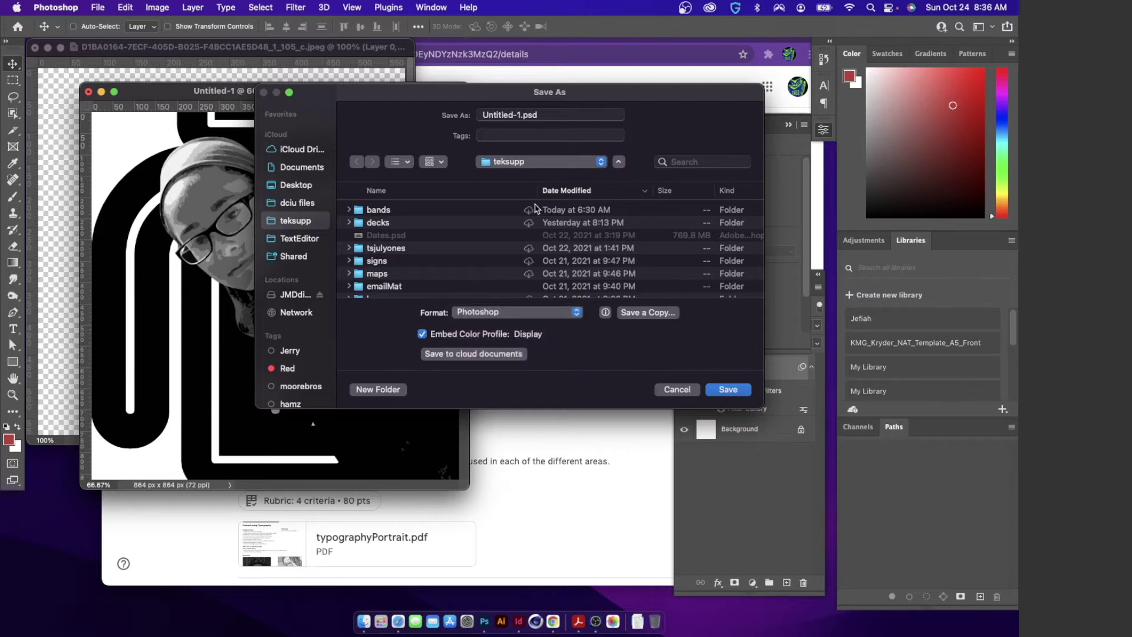
click(519, 315)
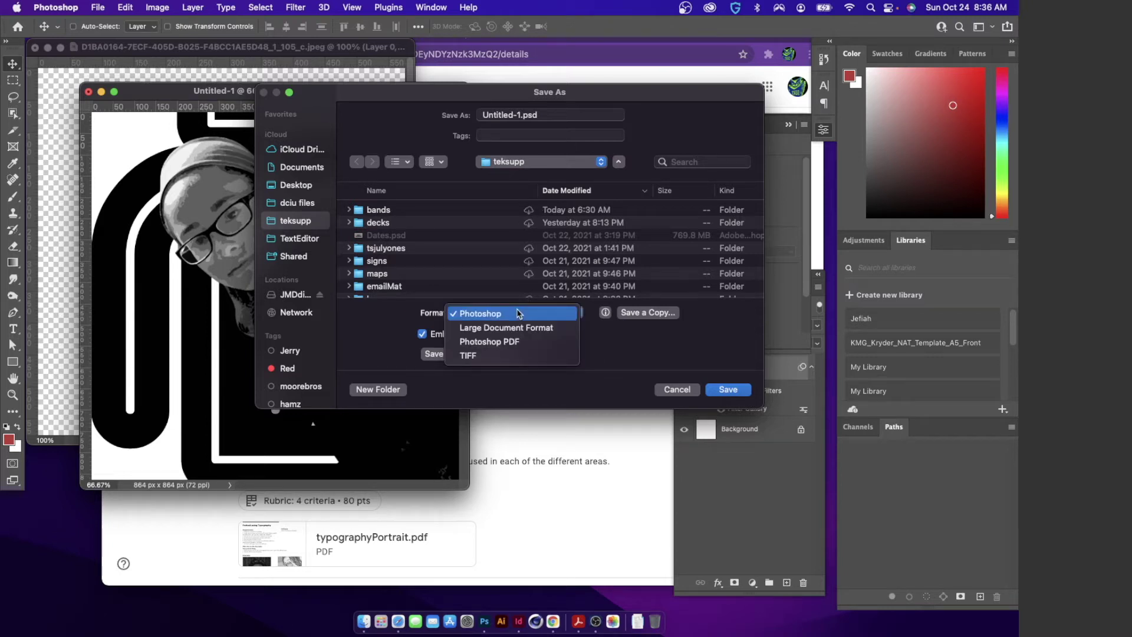
click(600, 354)
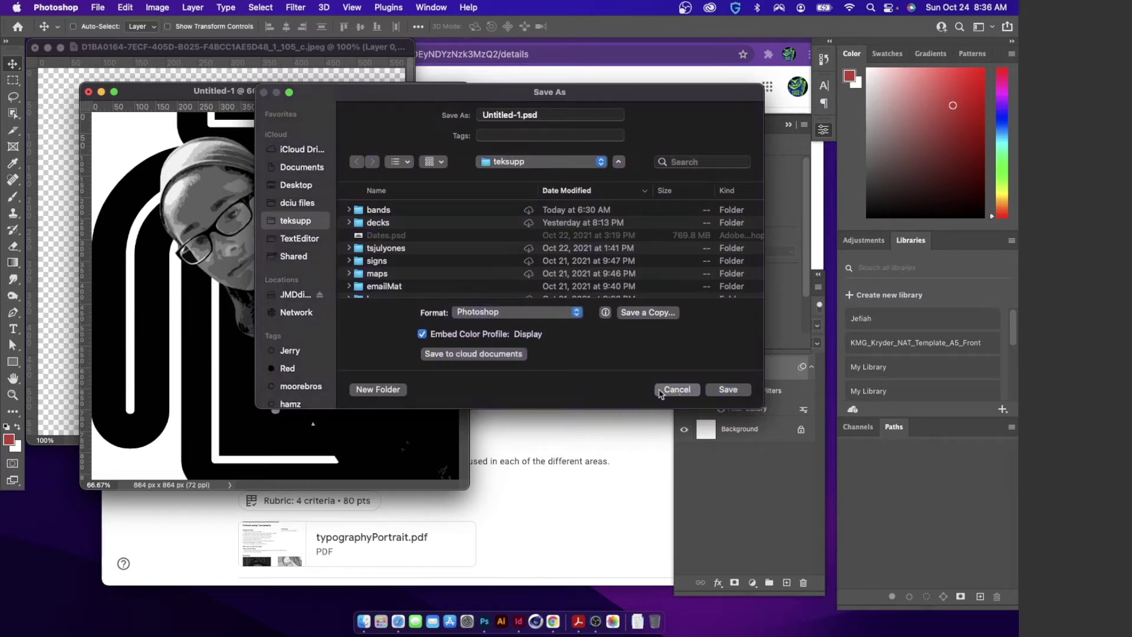
click(660, 391)
- Save a JPEG copy of the portrait to the Desktop, named from the word "type", at Maximum quality 12 with Baseline ("Standard") format
click(98, 9)
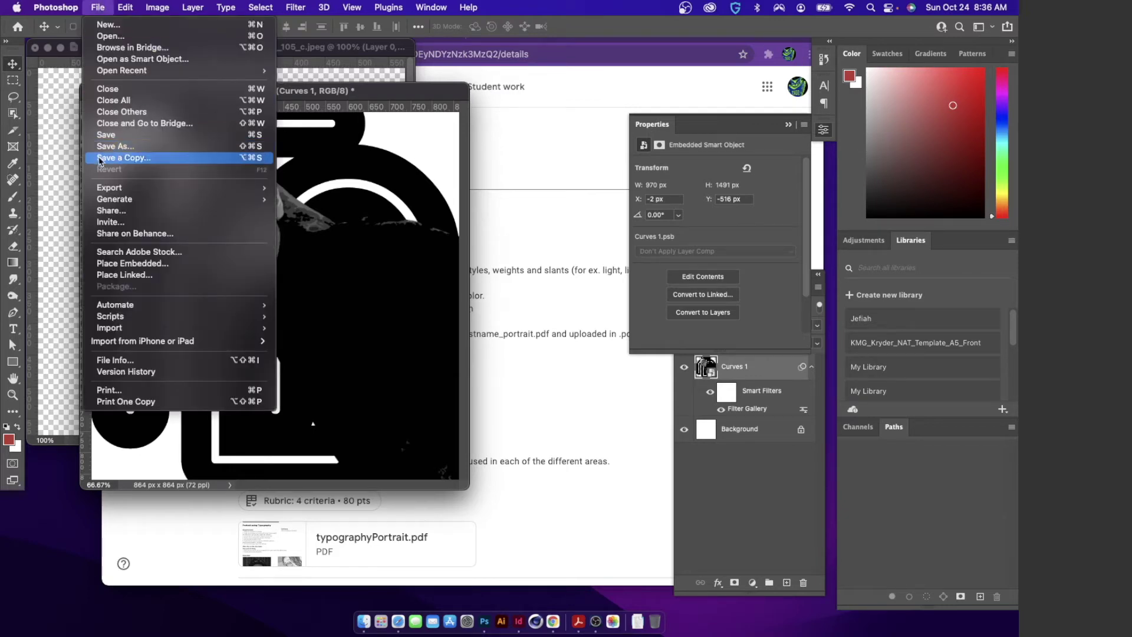
click(100, 158)
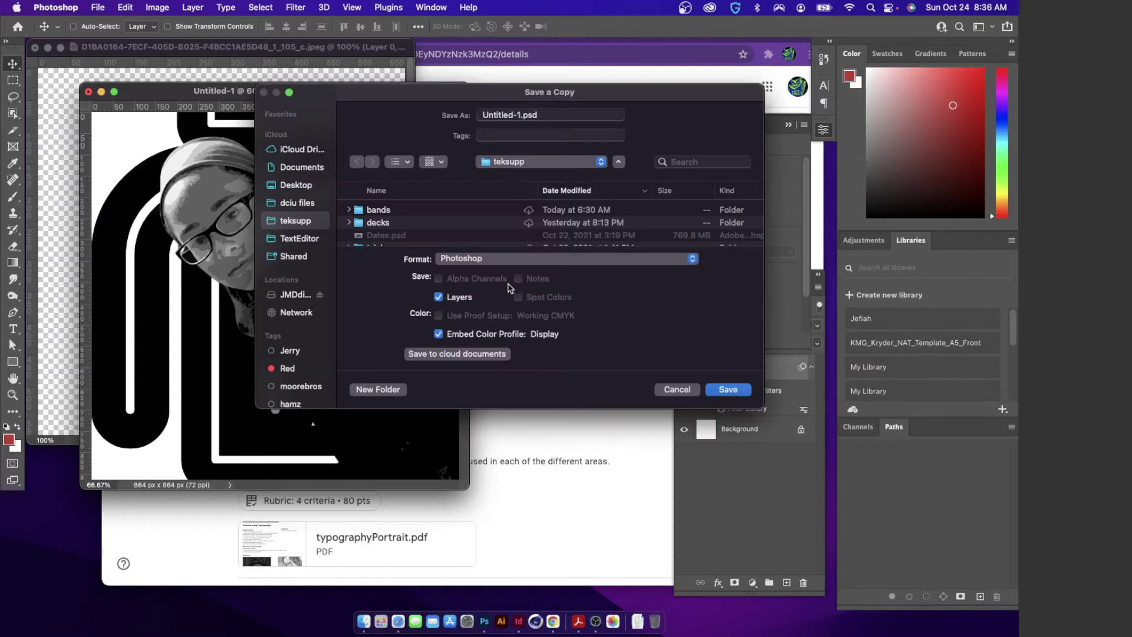
click(514, 261)
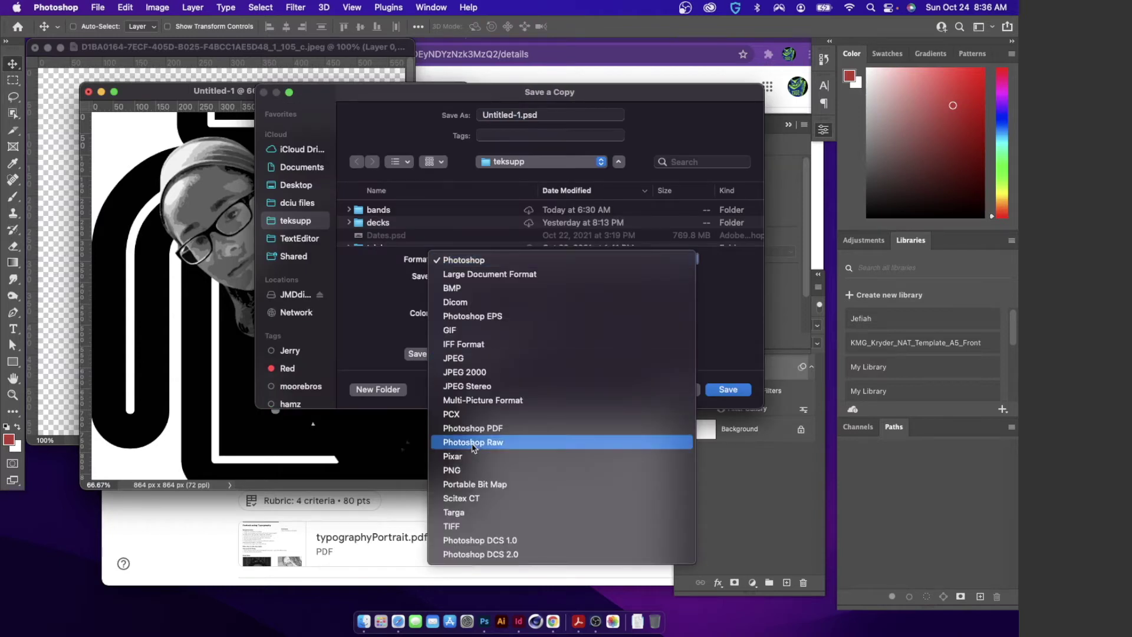
click(478, 358)
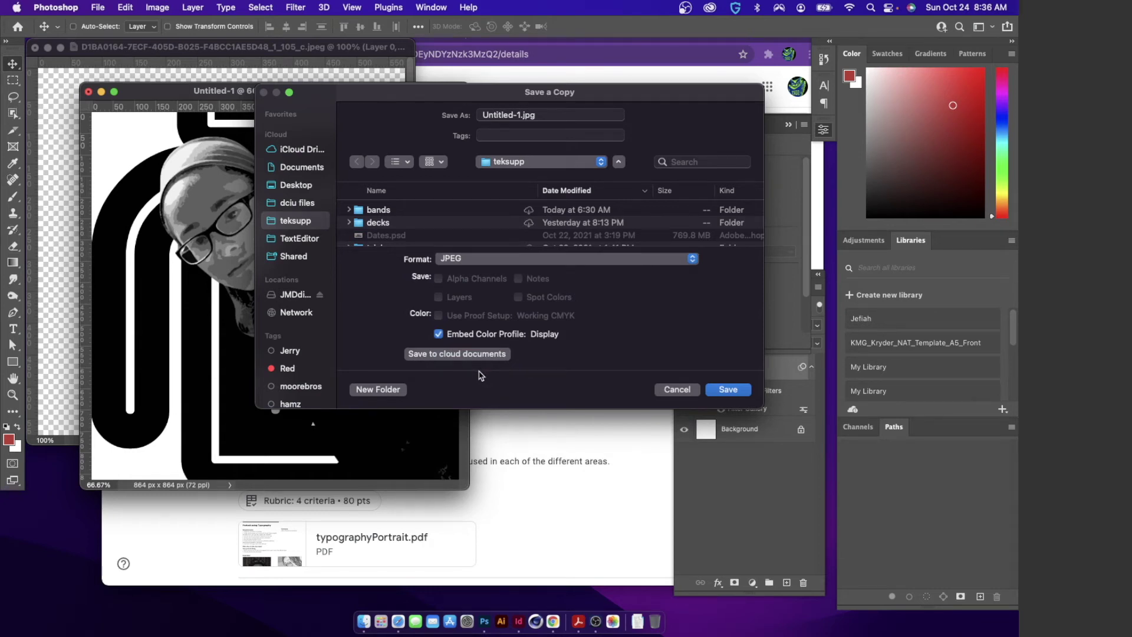
key(super+shift+d)
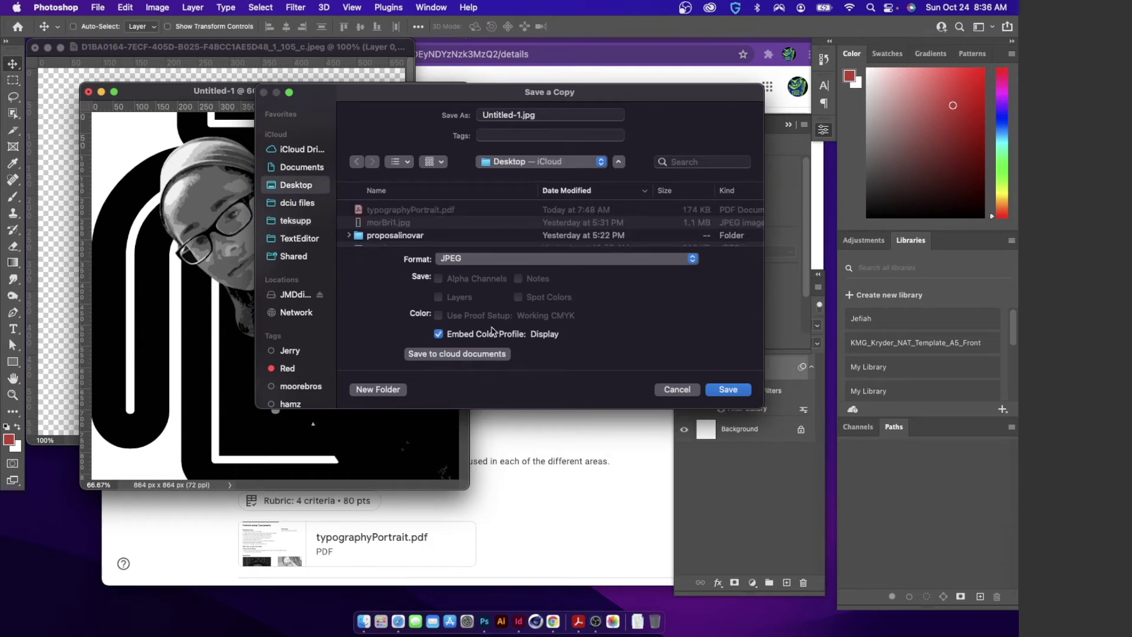
double_click(514, 115)
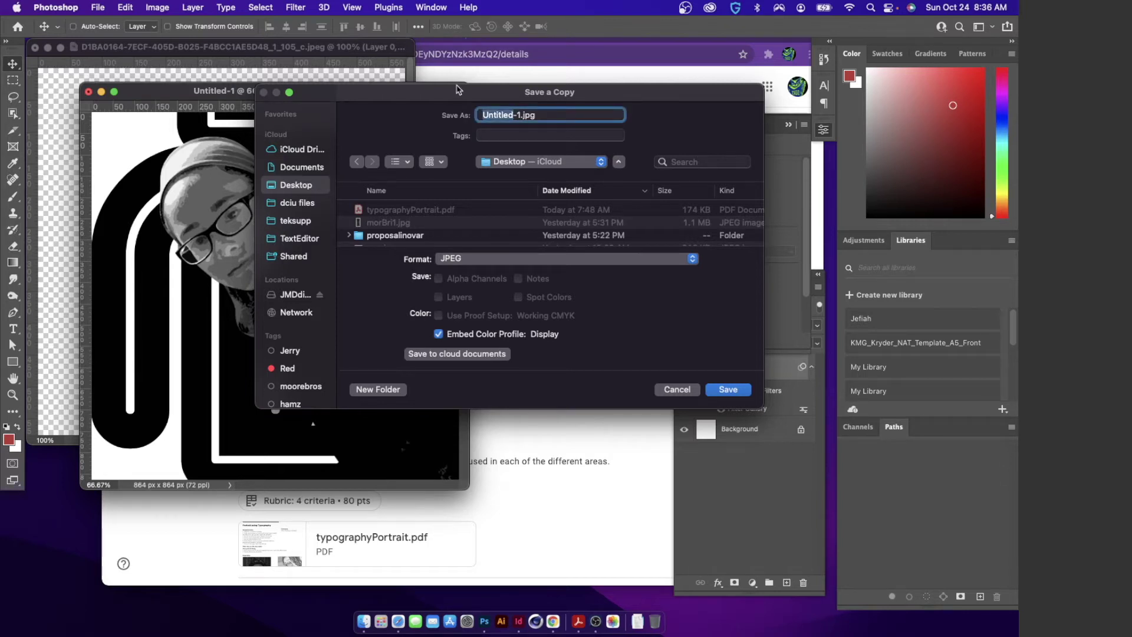
key(BackSpace)
text(type)
click(725, 391)
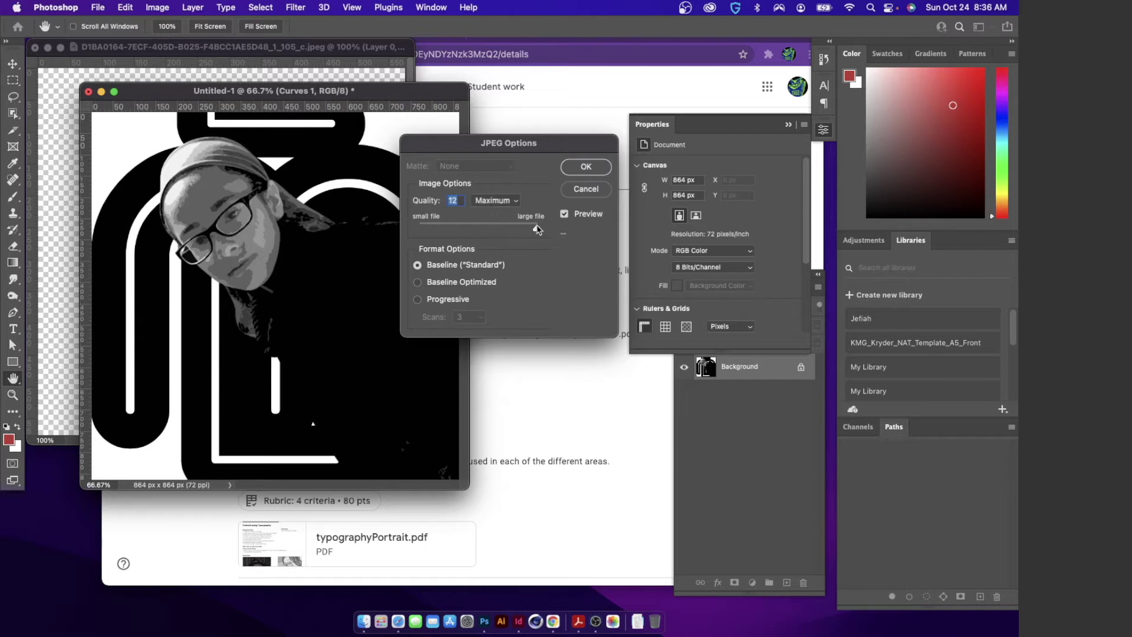
click(585, 168)
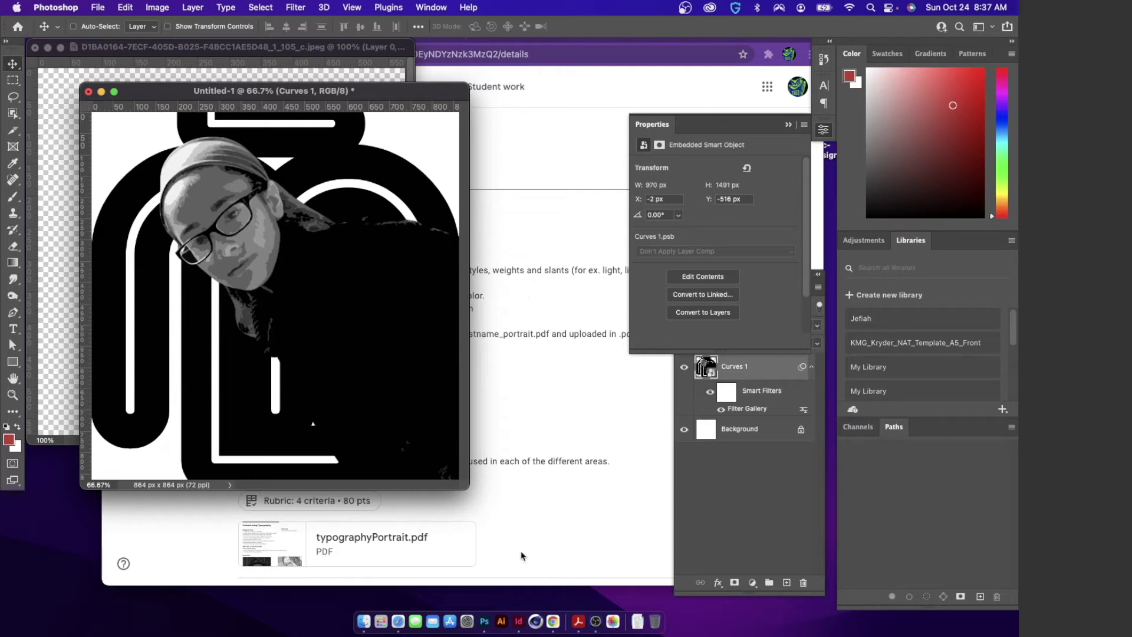
- Switch to Illustrator and create a new document 12 in wide by 12 in high
click(502, 621)
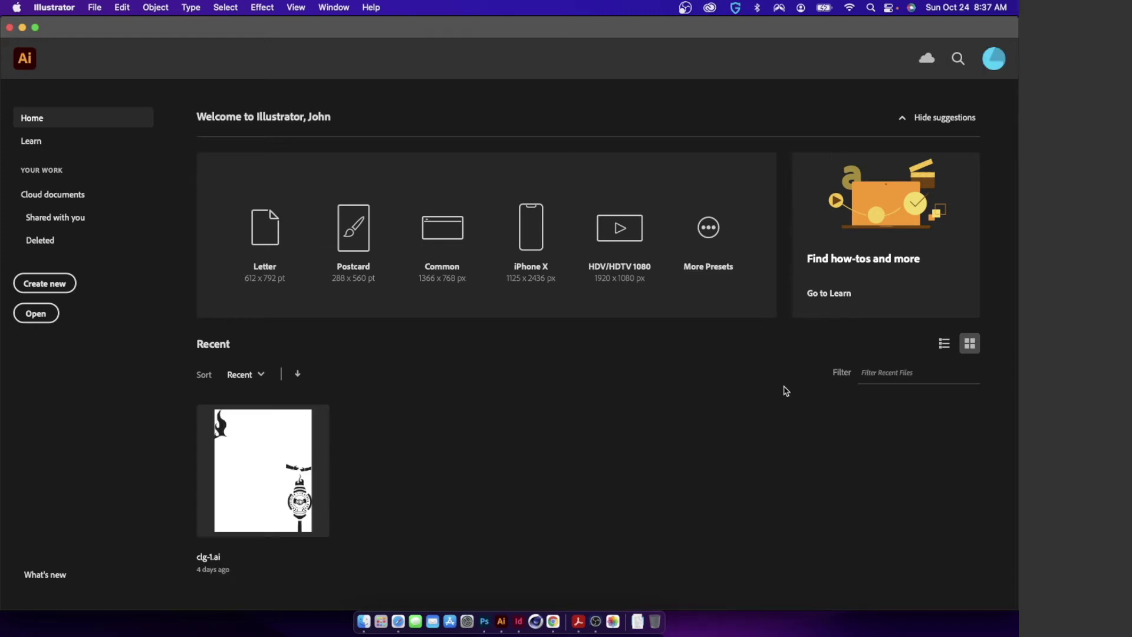
click(66, 285)
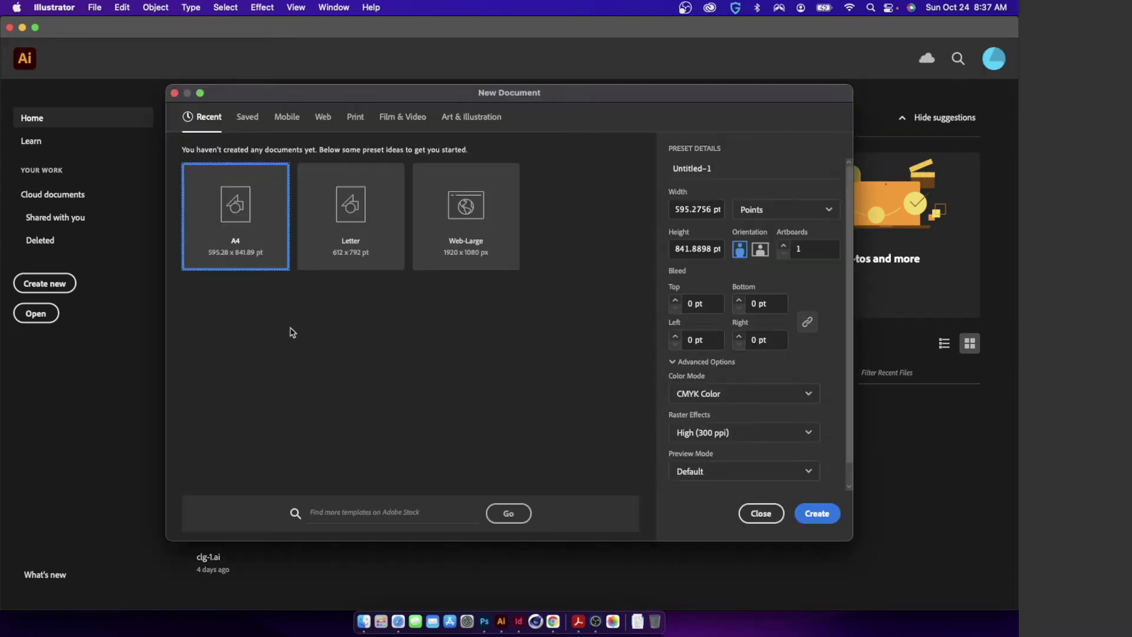
click(766, 210)
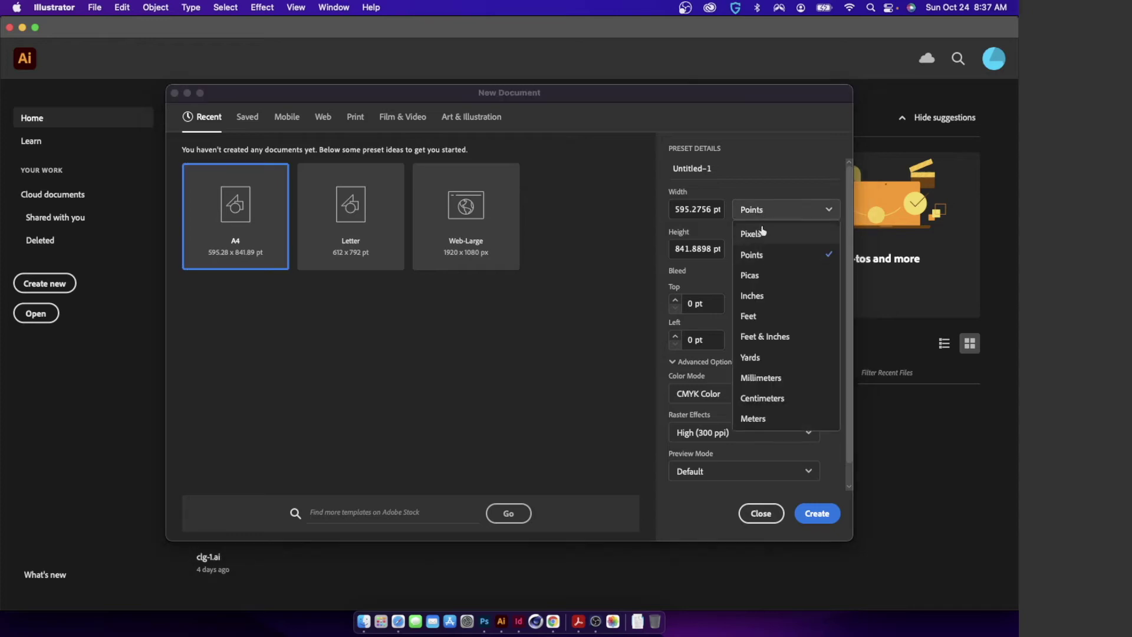
click(779, 295)
click(668, 209)
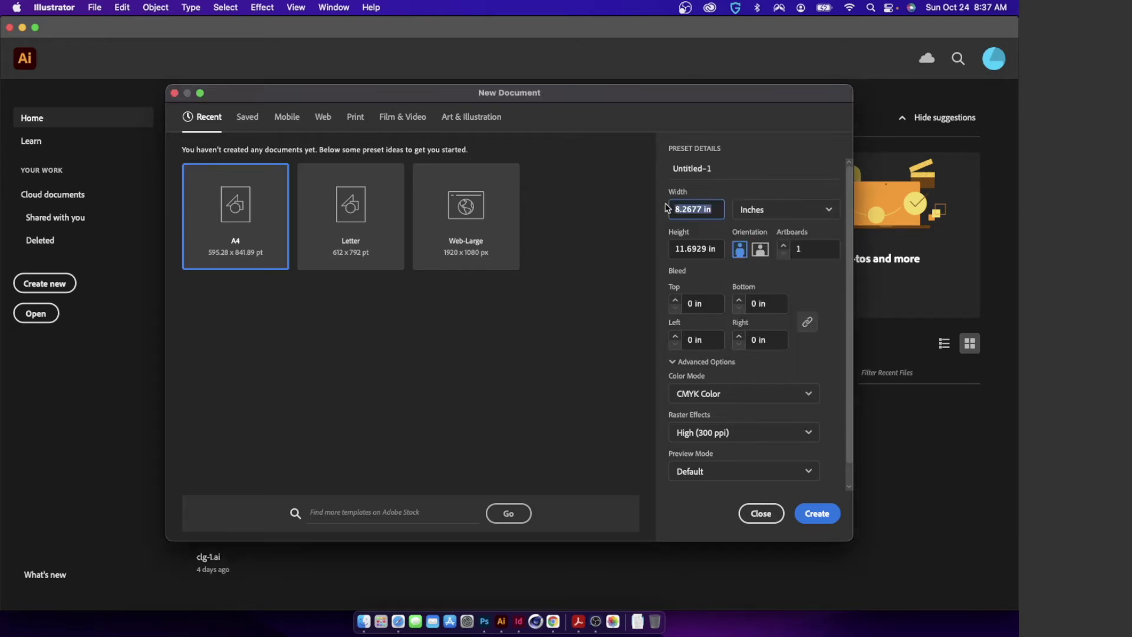
text(12)
click(719, 252)
text(12)
click(703, 212)
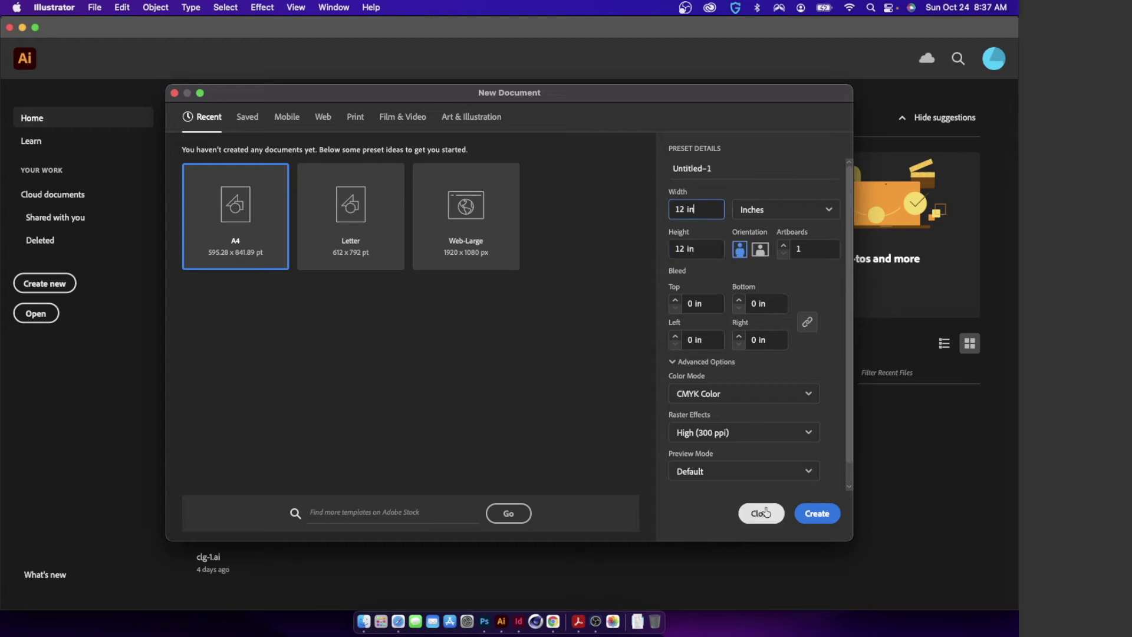
click(818, 513)
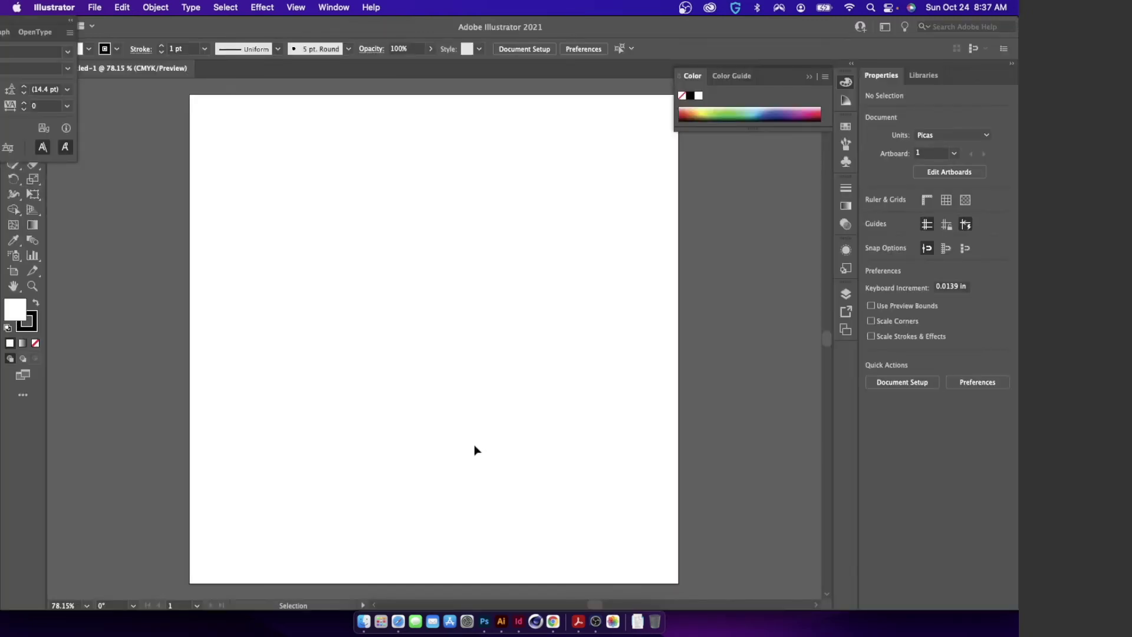
- Check the Portrait using type assignment specifications in Chrome and return to the blank Illustrator document
key(super+Tab)
key(super+Tab)
key(super+Tab)
key(super+Tab)
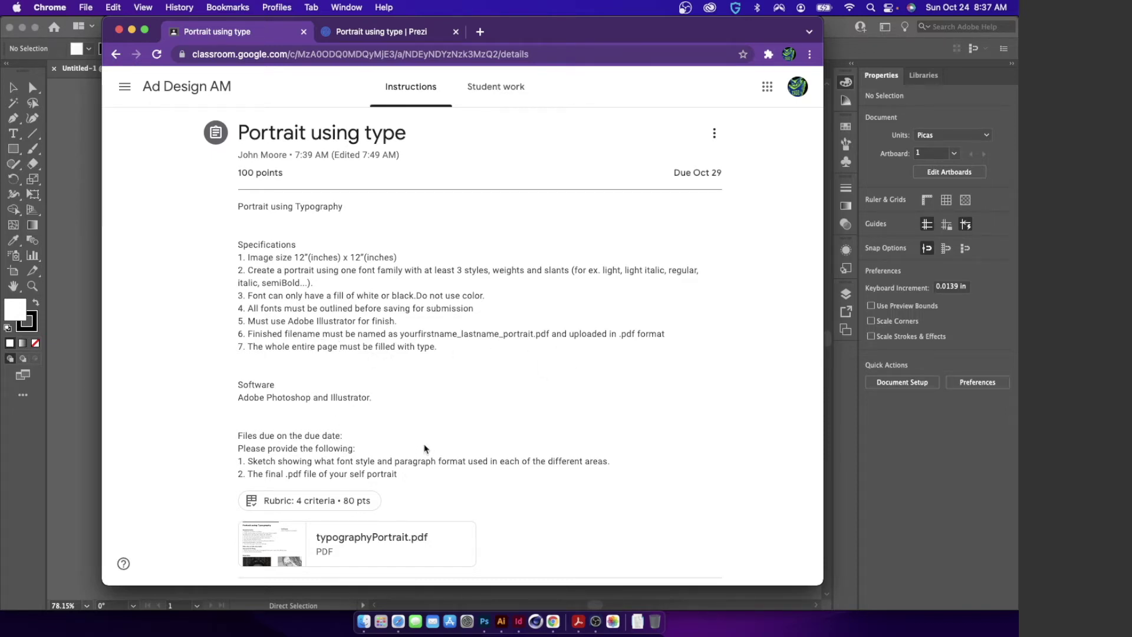
key(super+Tab)
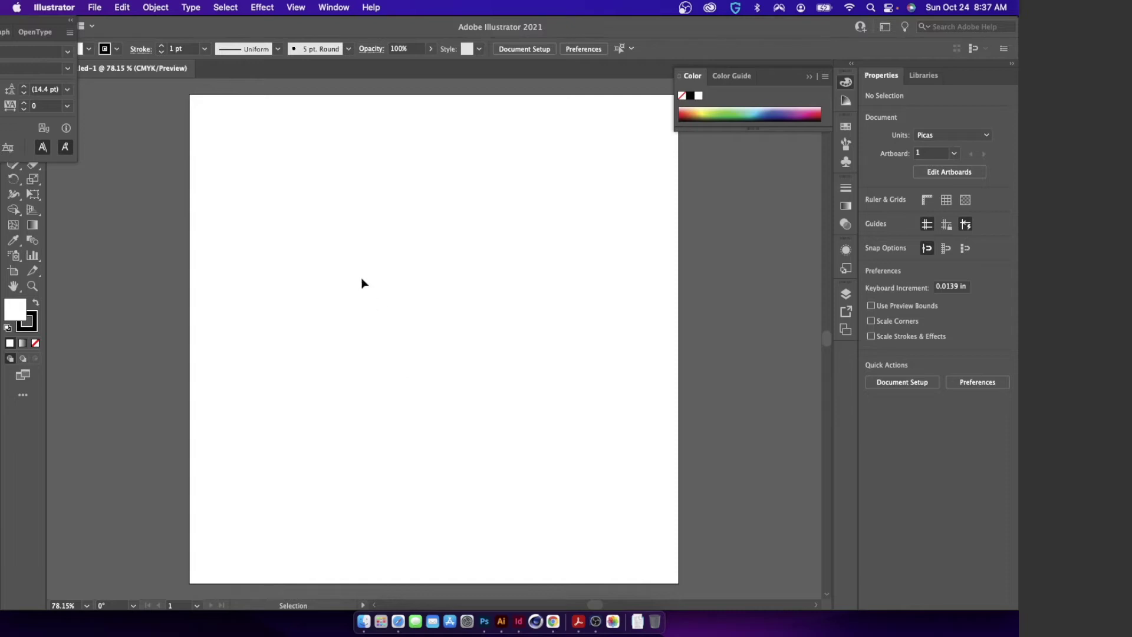
- Place type-1.jpg from the Desktop in the document and align it so the 12 x 12 in image covers the artboard
click(94, 7)
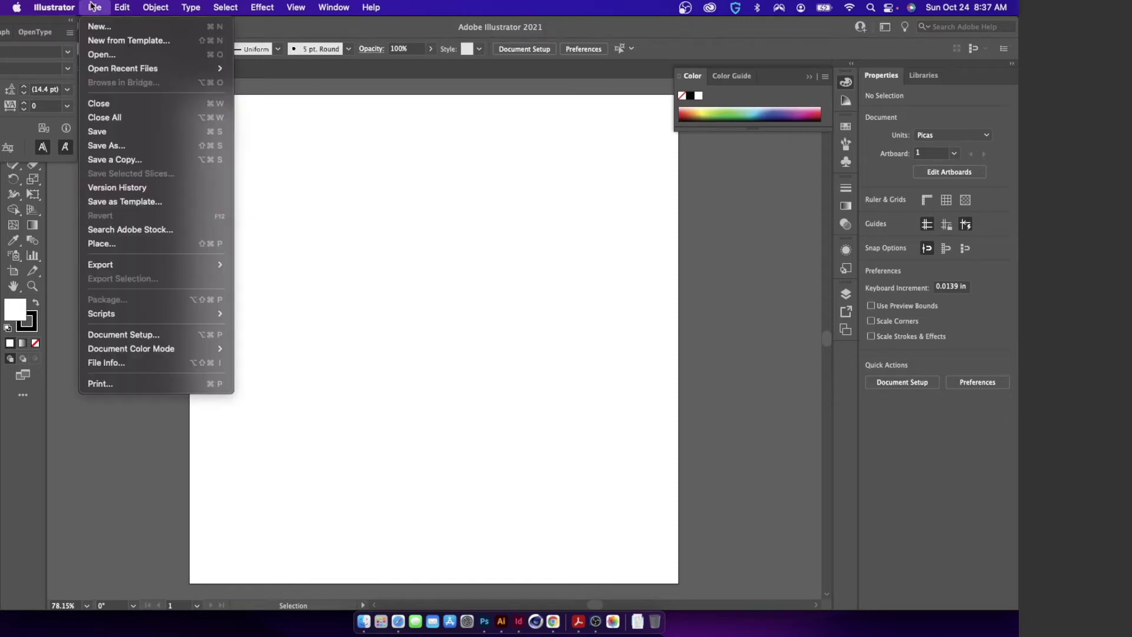
click(415, 259)
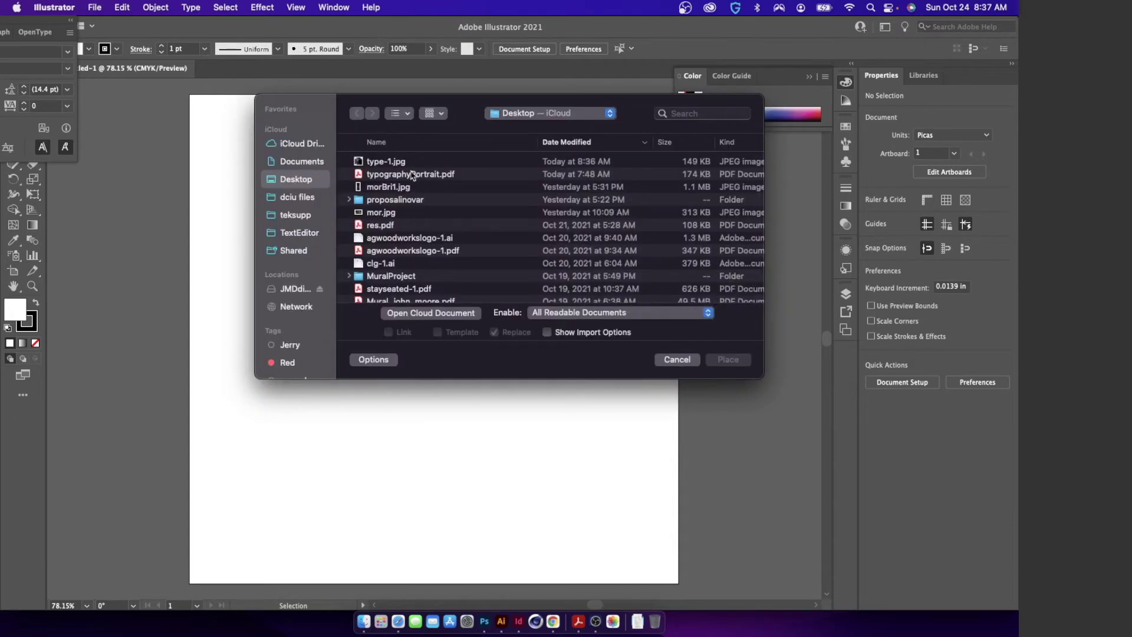
click(395, 162)
double_click(395, 162)
click(327, 251)
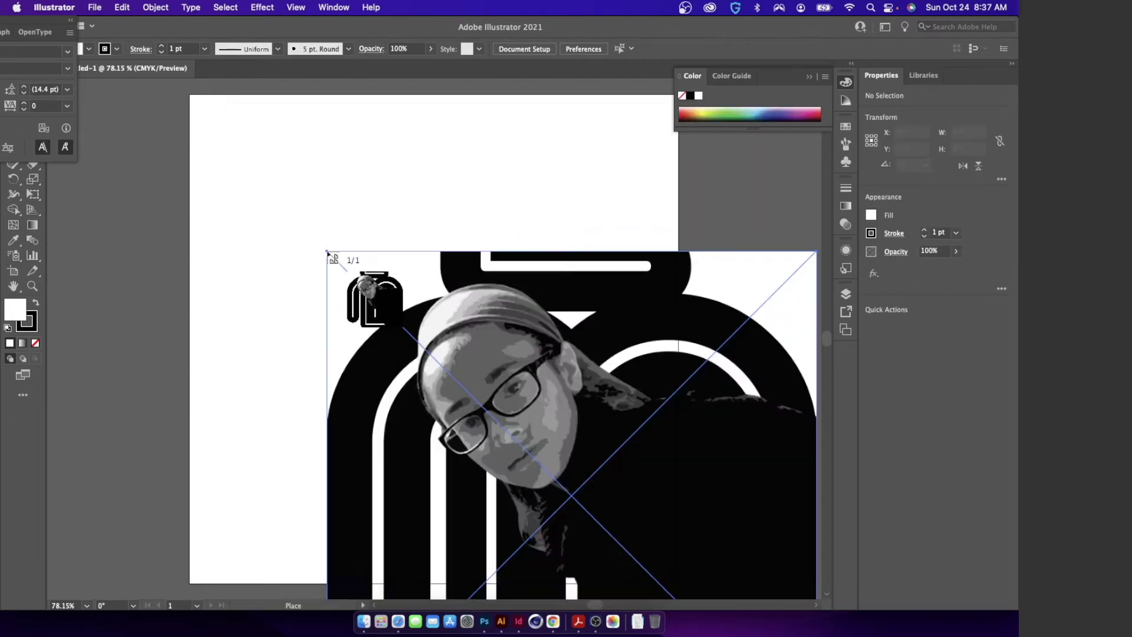
drag(546, 362, 409, 207)
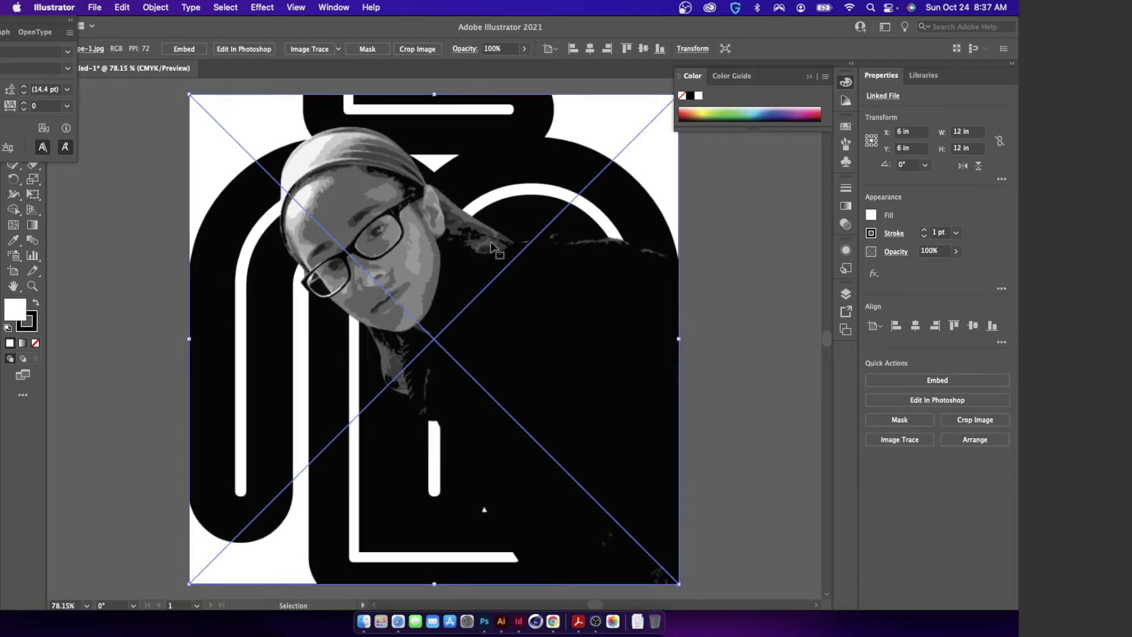
- Lock Layer 1 with the placed portrait and add a new layer above it
click(846, 294)
click(703, 307)
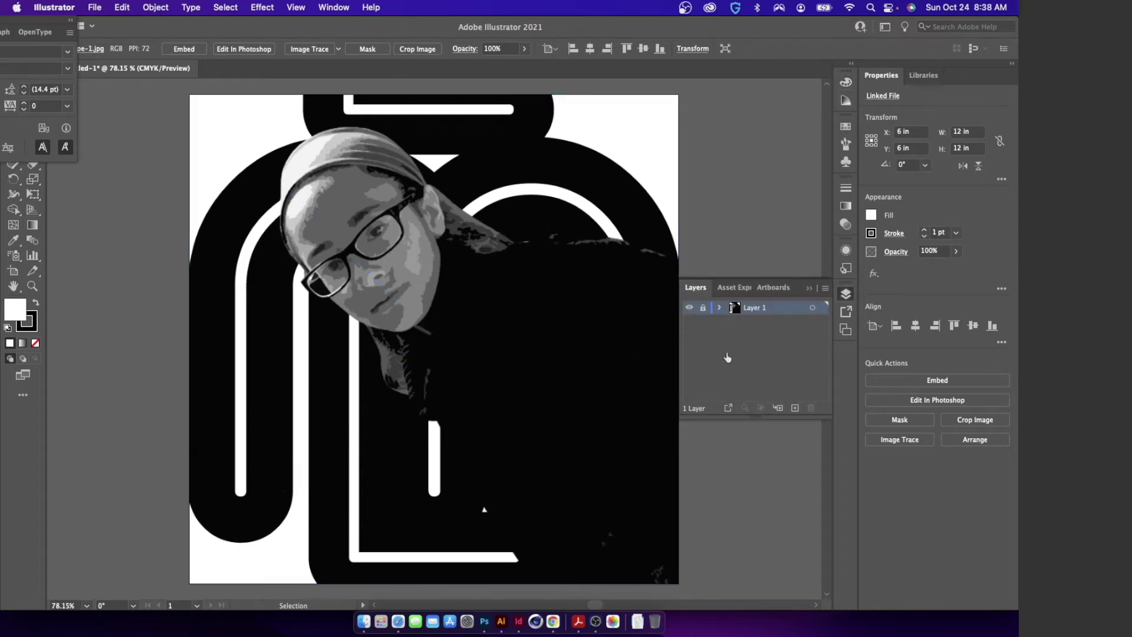
click(796, 409)
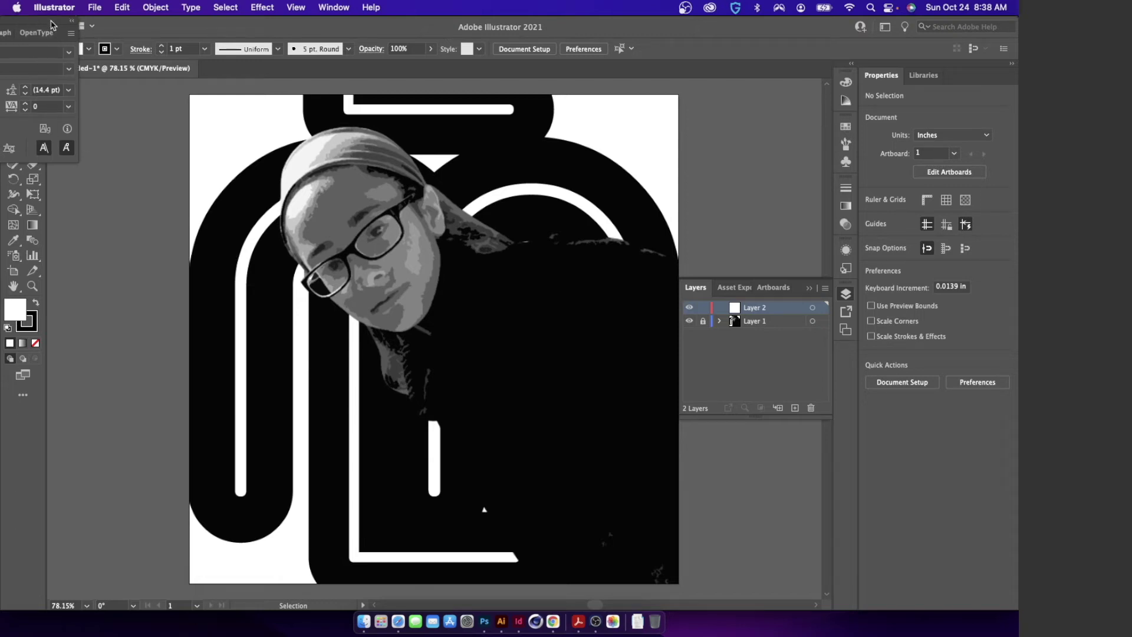
- Move the floating Character panel into full view and set the font to Noto Sans
drag(50, 24, 726, 114)
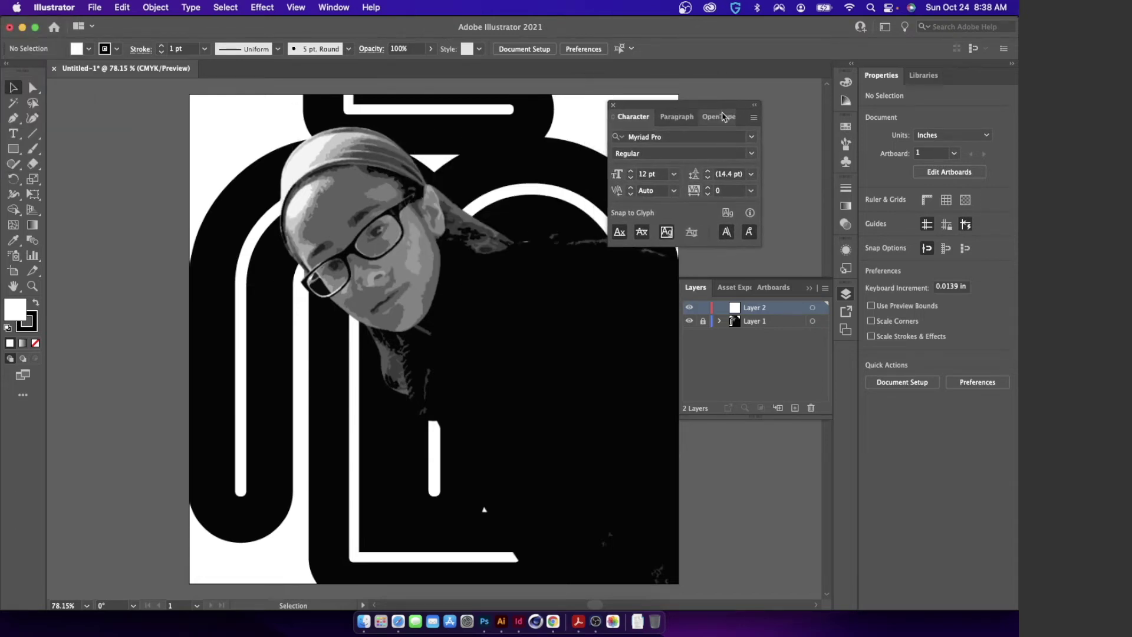
click(752, 136)
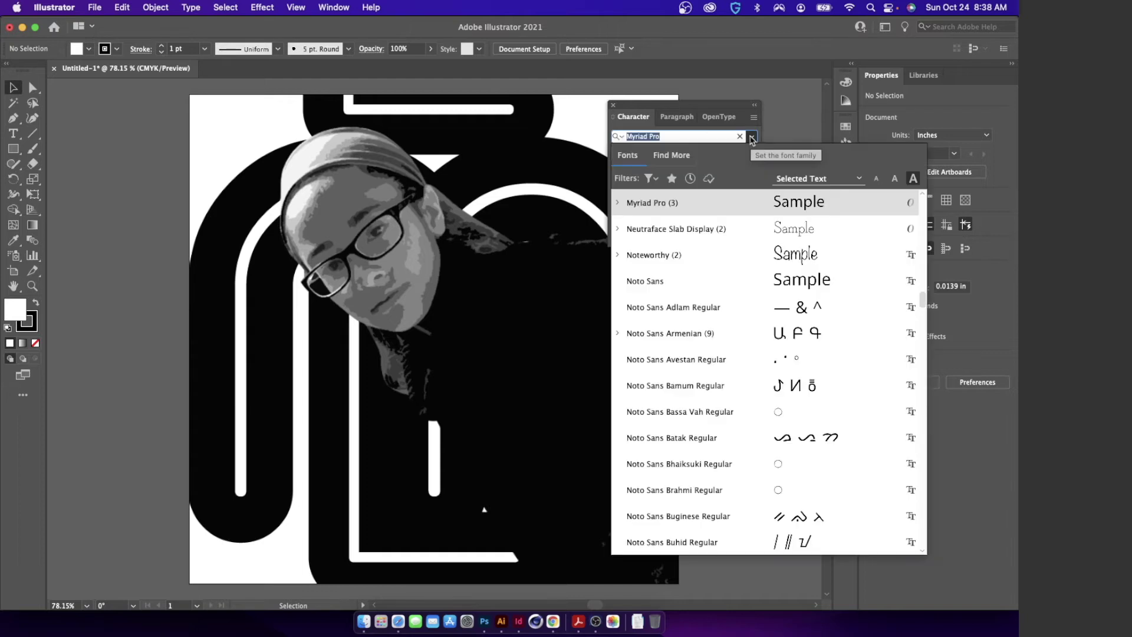
click(752, 137)
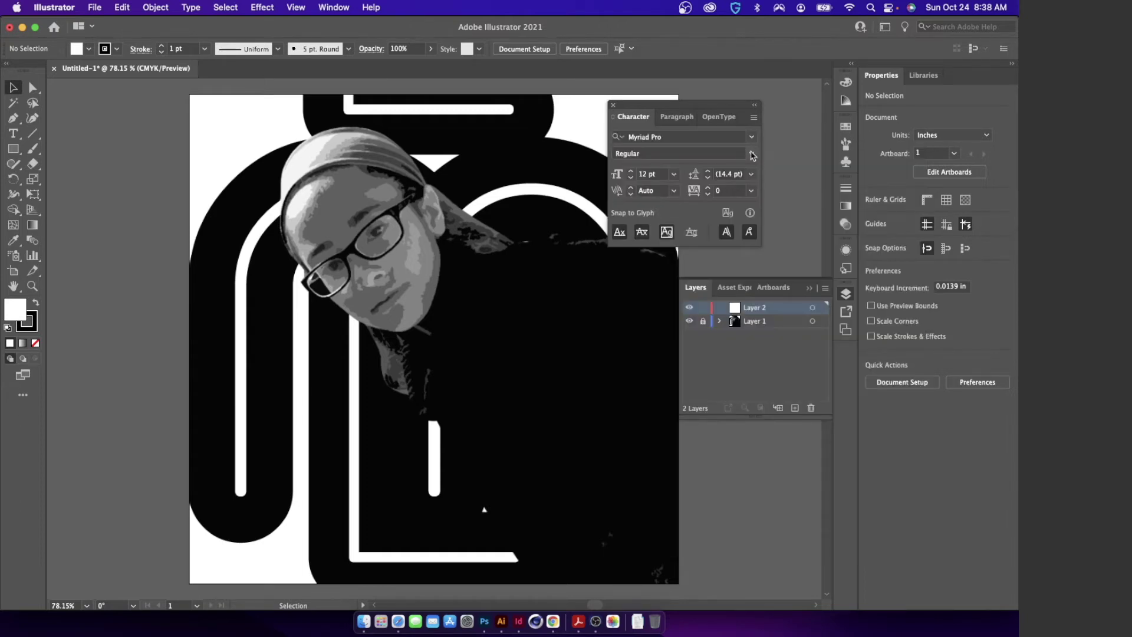
click(752, 154)
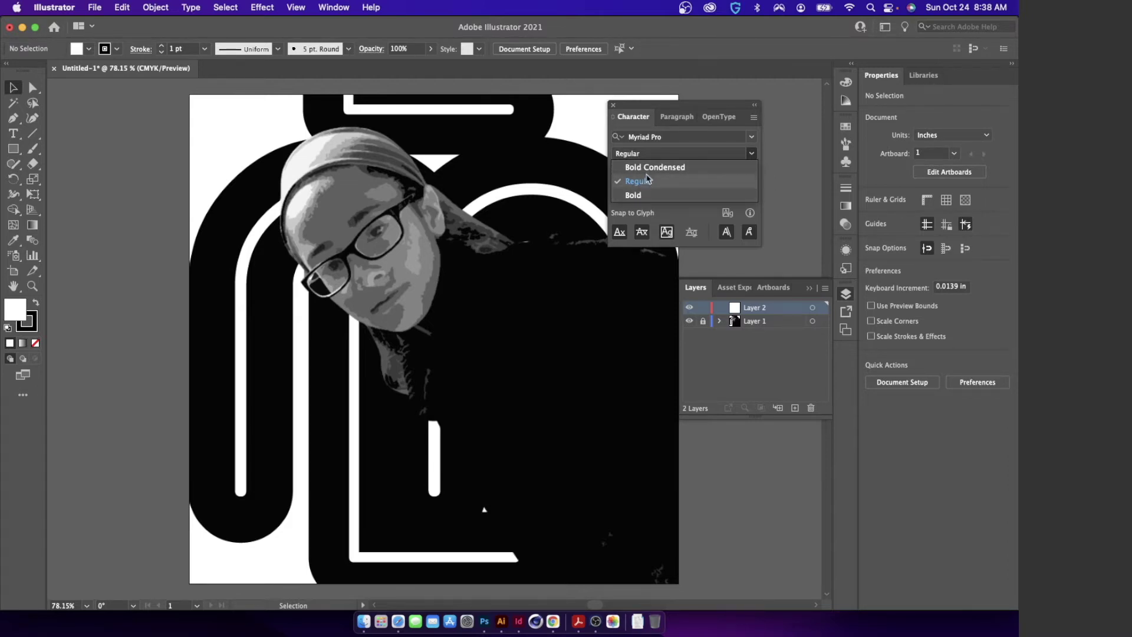
click(733, 111)
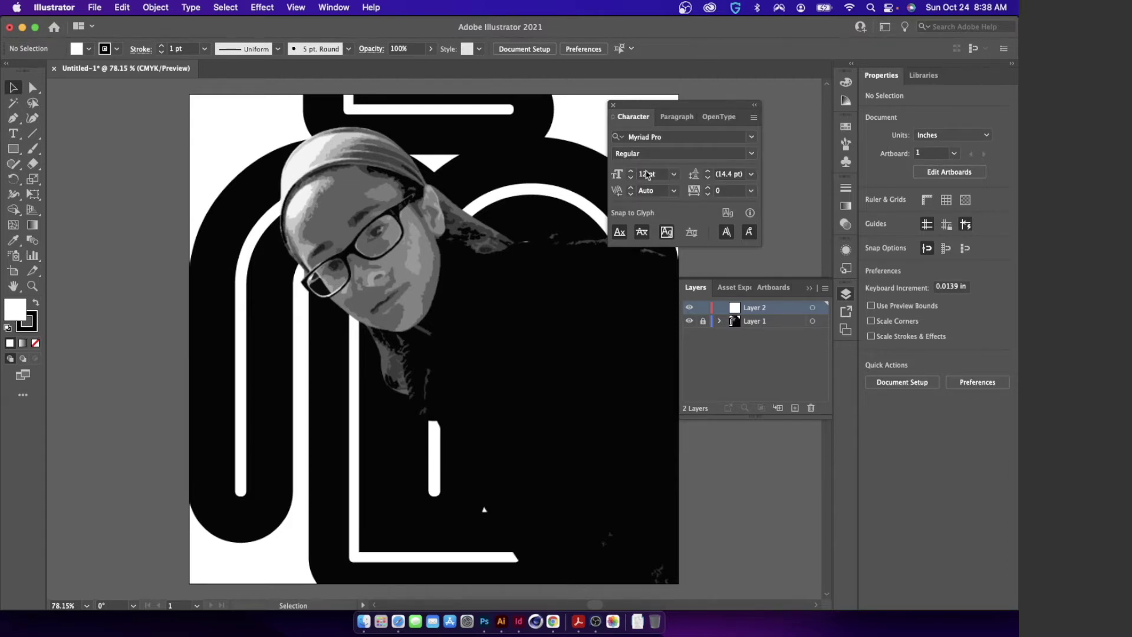
click(750, 137)
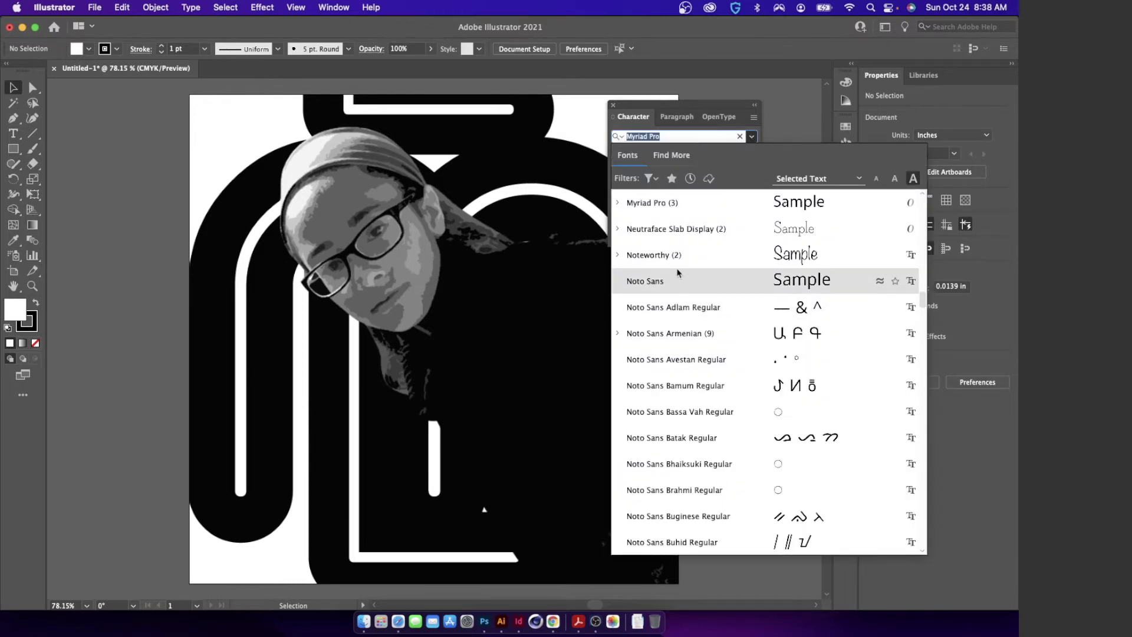
click(655, 282)
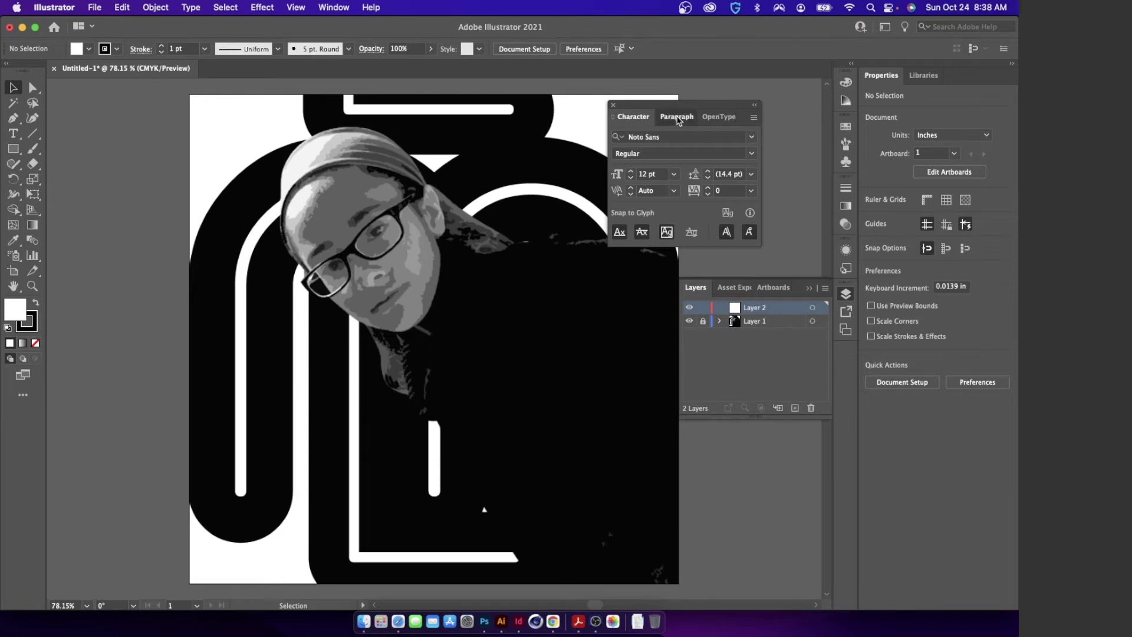
- Turn off hyphenation in the paragraph settings and return to the character settings
click(676, 117)
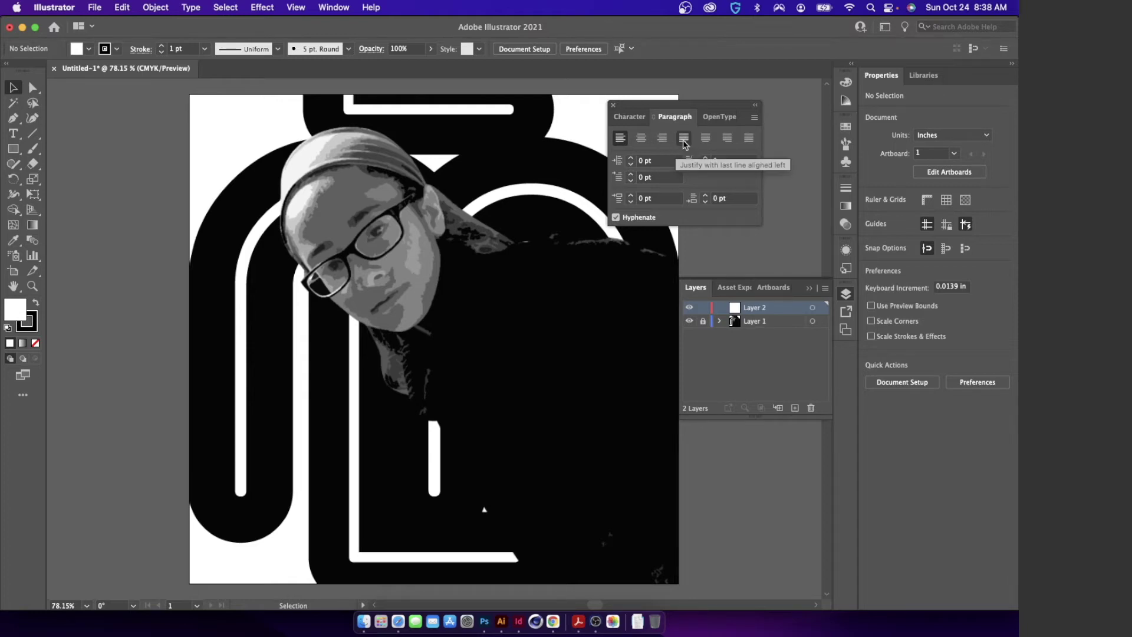
click(615, 217)
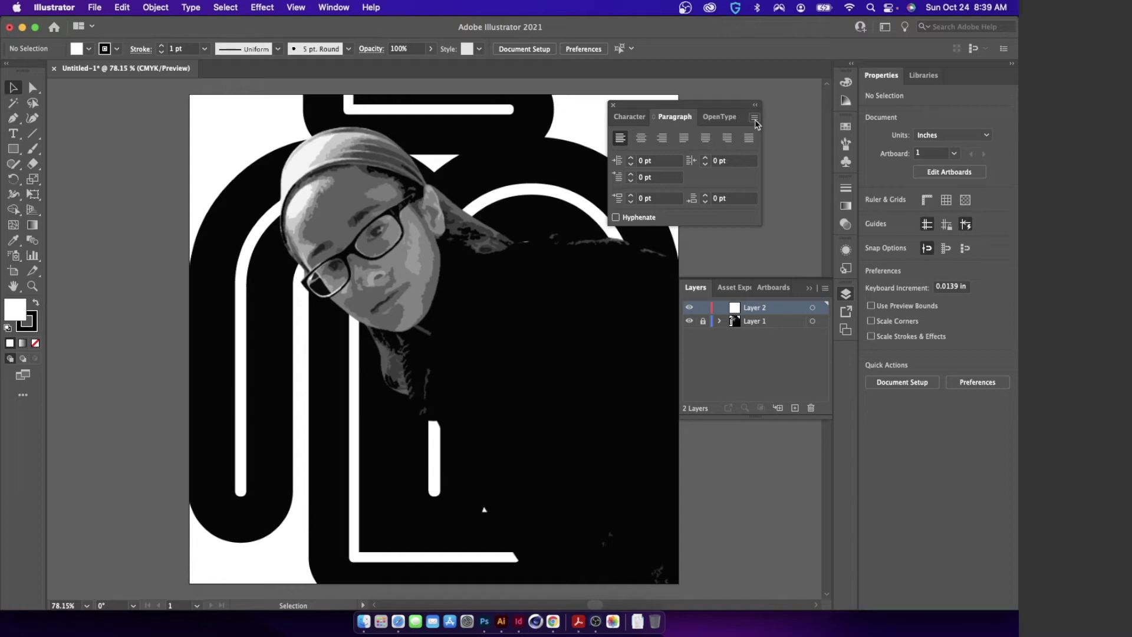
click(631, 117)
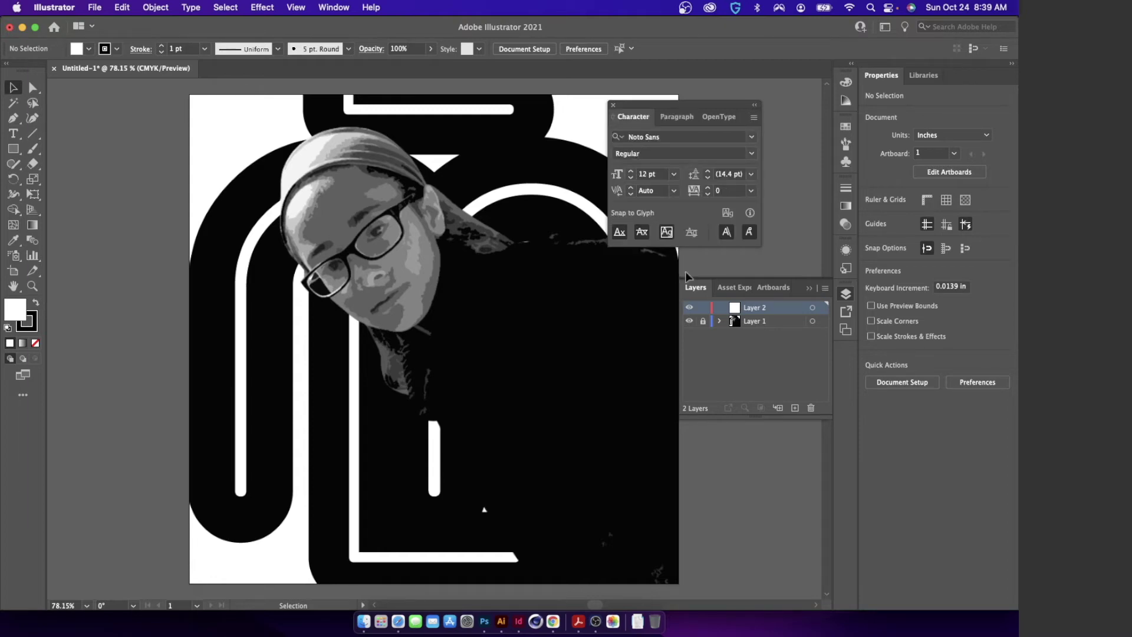
- Search the font list for "aria" and set the font to Arial with the Bold style
click(751, 137)
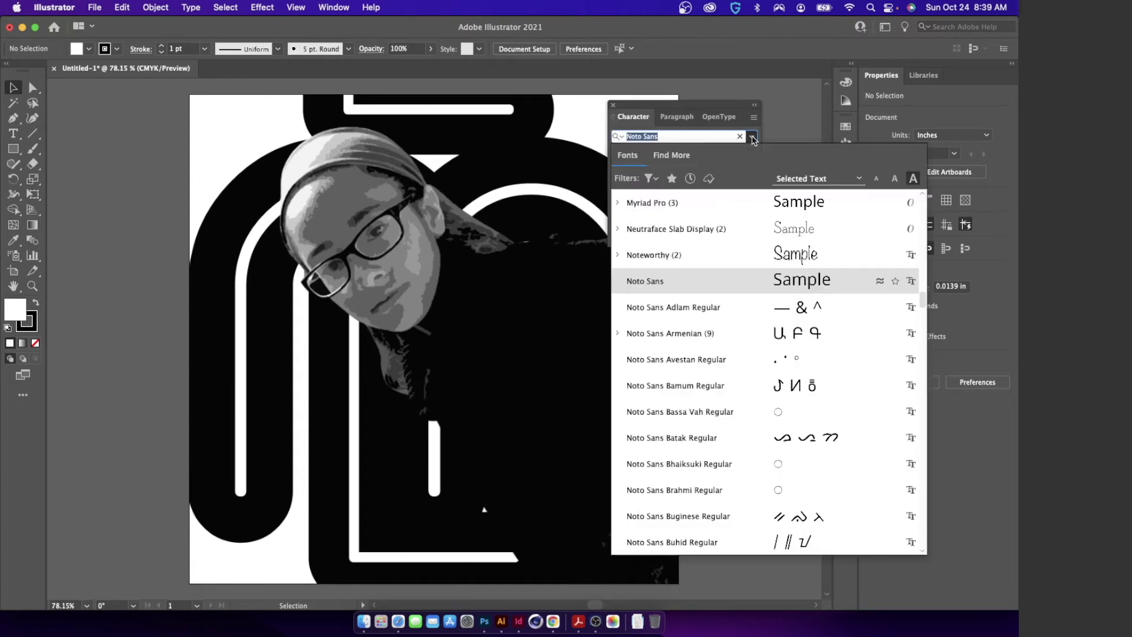
click(752, 137)
click(753, 154)
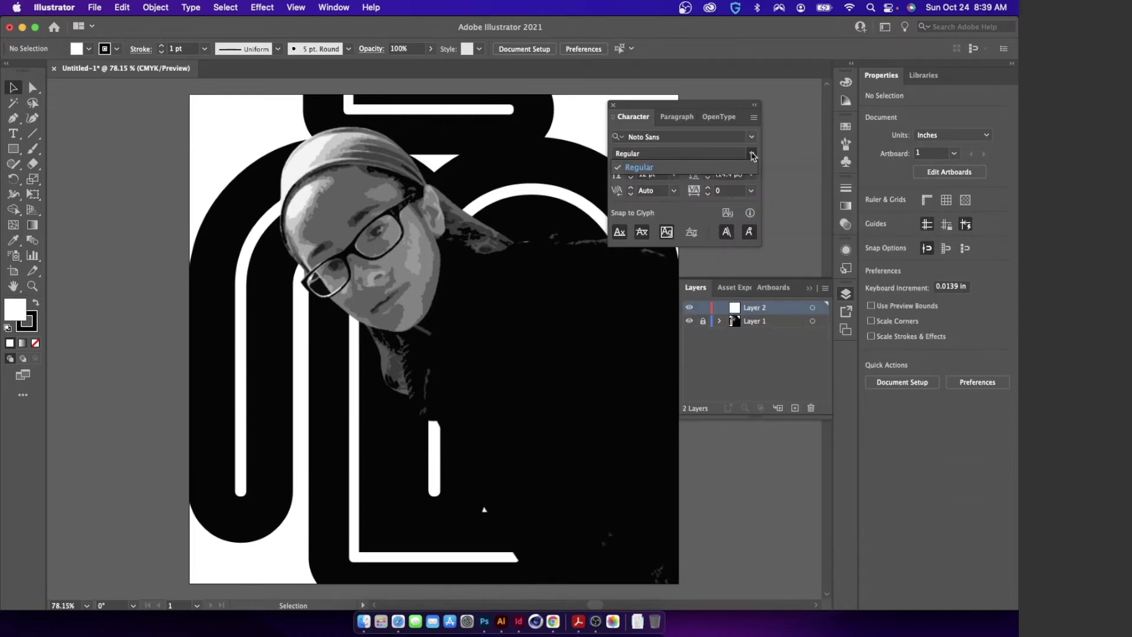
click(752, 155)
click(752, 136)
scroll(706, 334, down, 10)
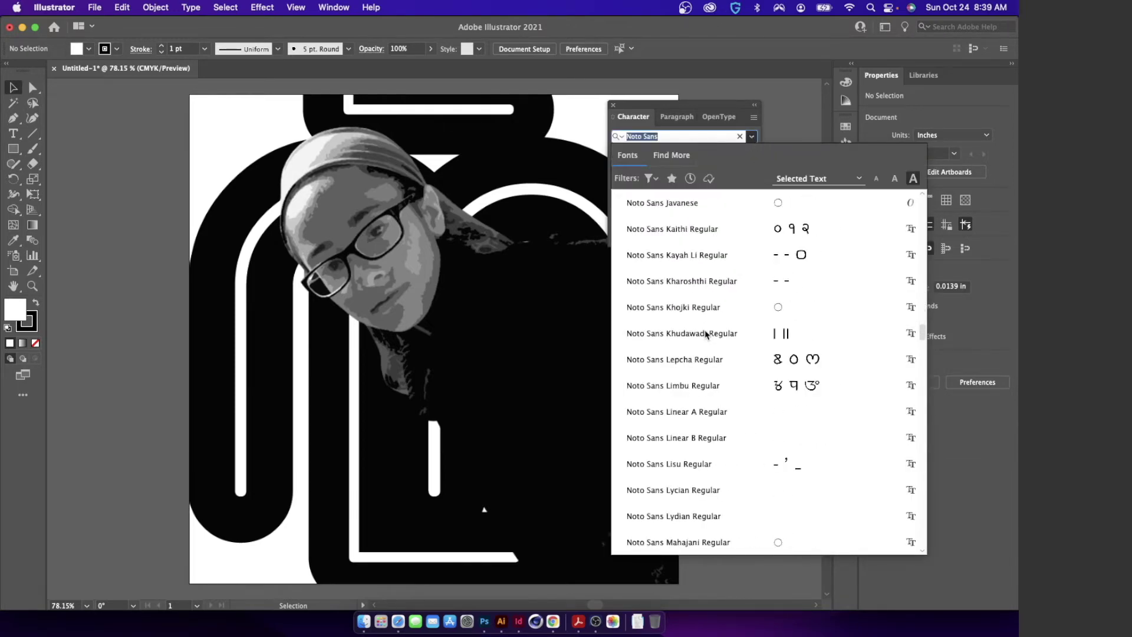
scroll(705, 334, down, 15)
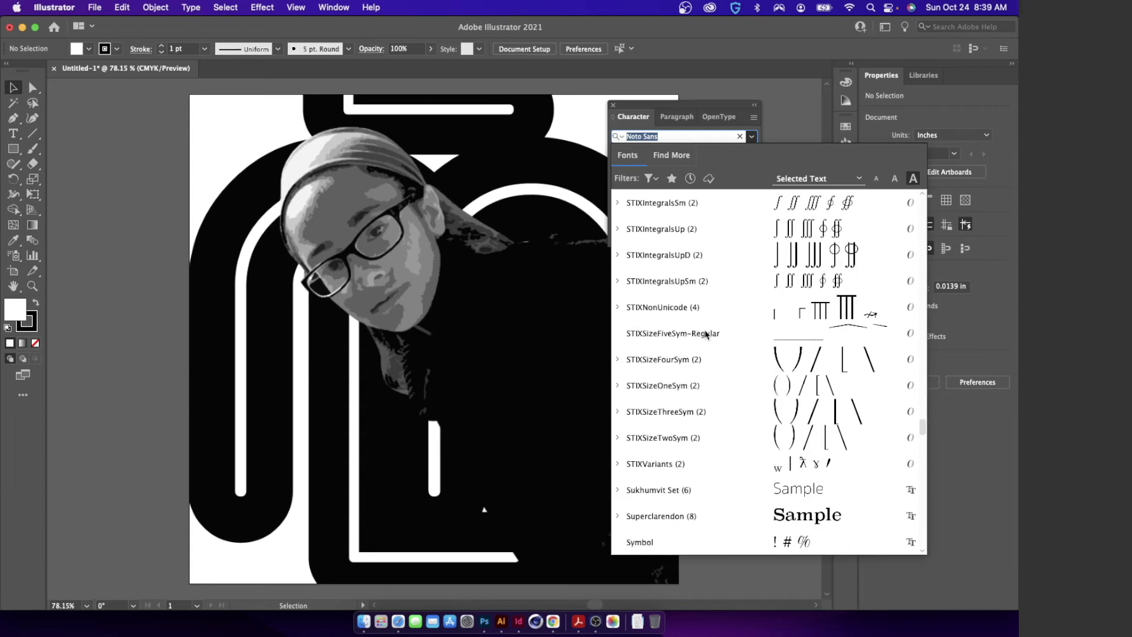
scroll(706, 334, down, 15)
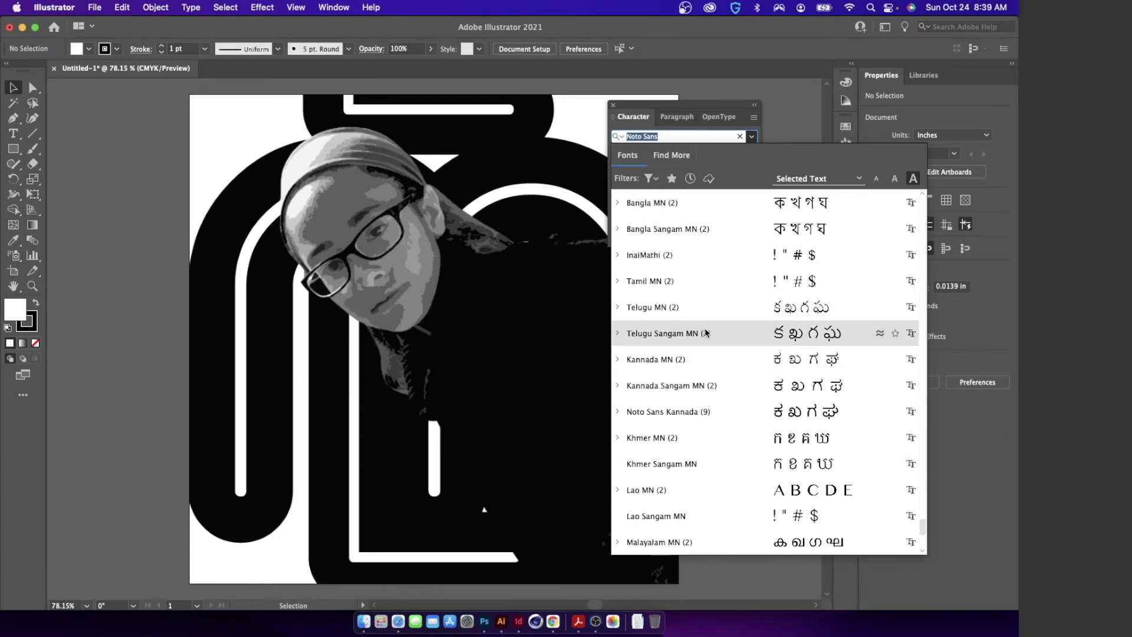
text(aria)
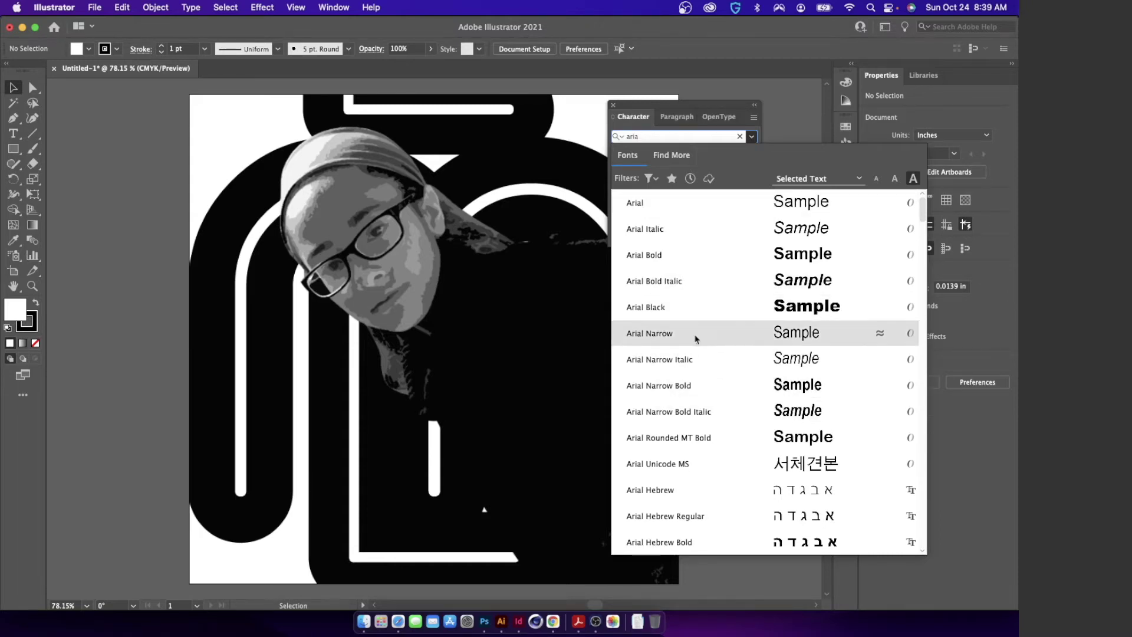
click(656, 257)
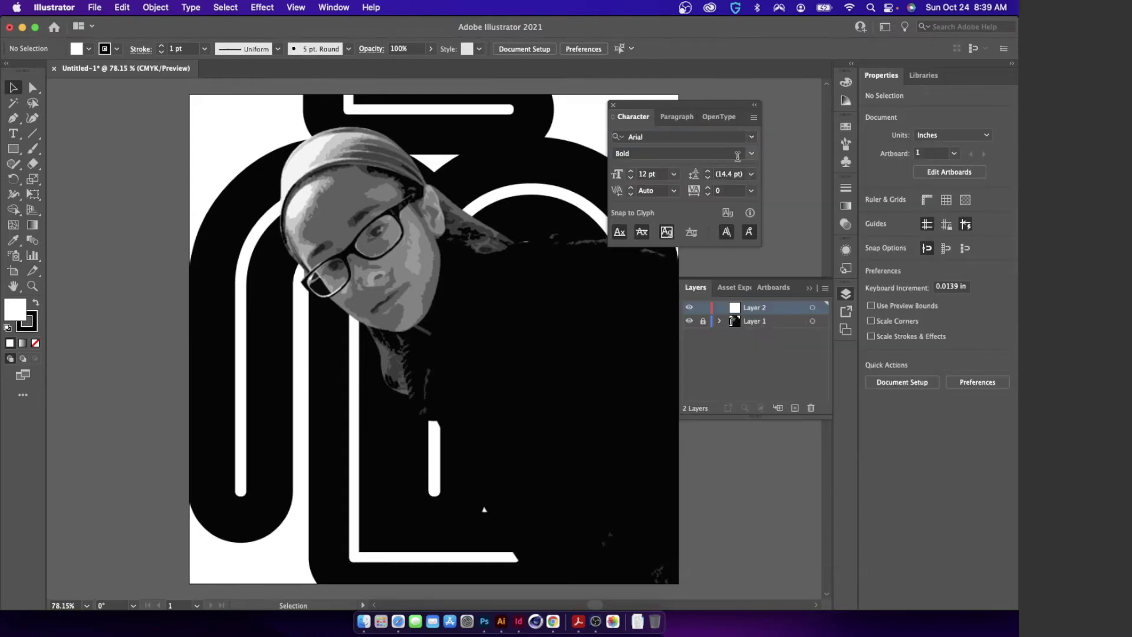
click(748, 154)
click(748, 154)
- With the Pen tool and no fill, trace the leftmost white stripe's outer edge on Layer 2 from the head down to its rounded end
click(14, 119)
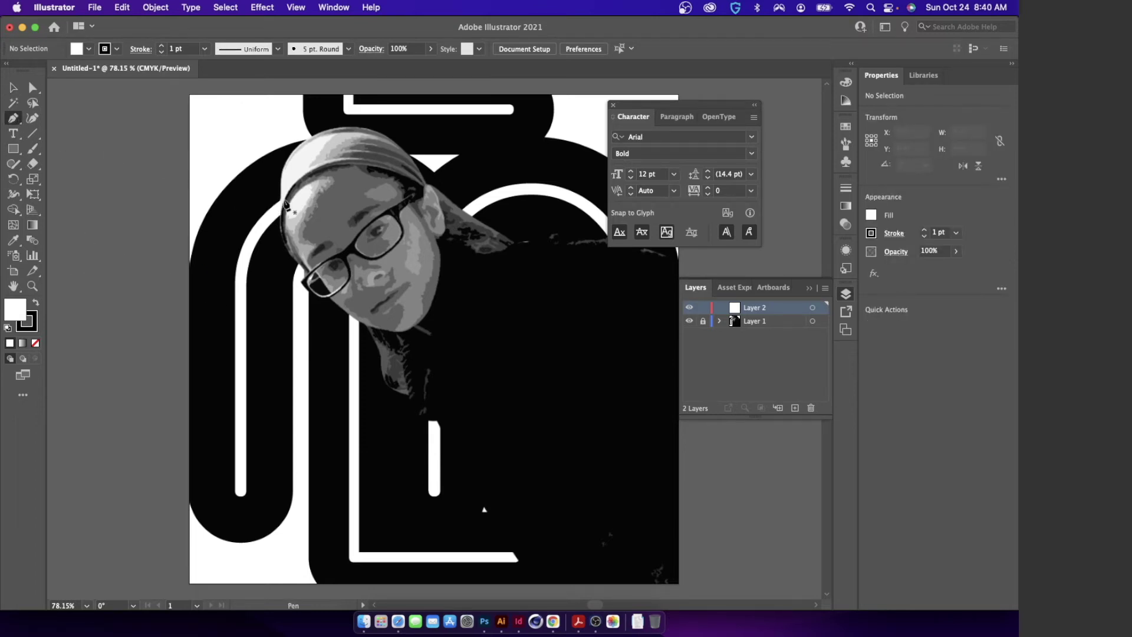
click(280, 198)
drag(239, 257, 233, 289)
drag(235, 289, 236, 491)
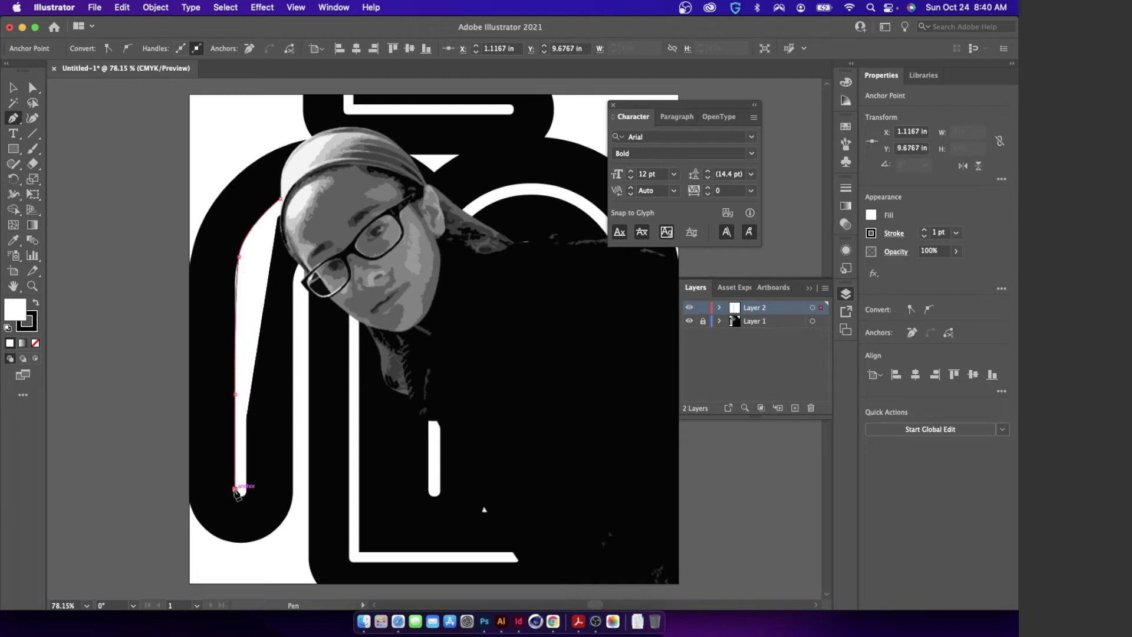
click(36, 343)
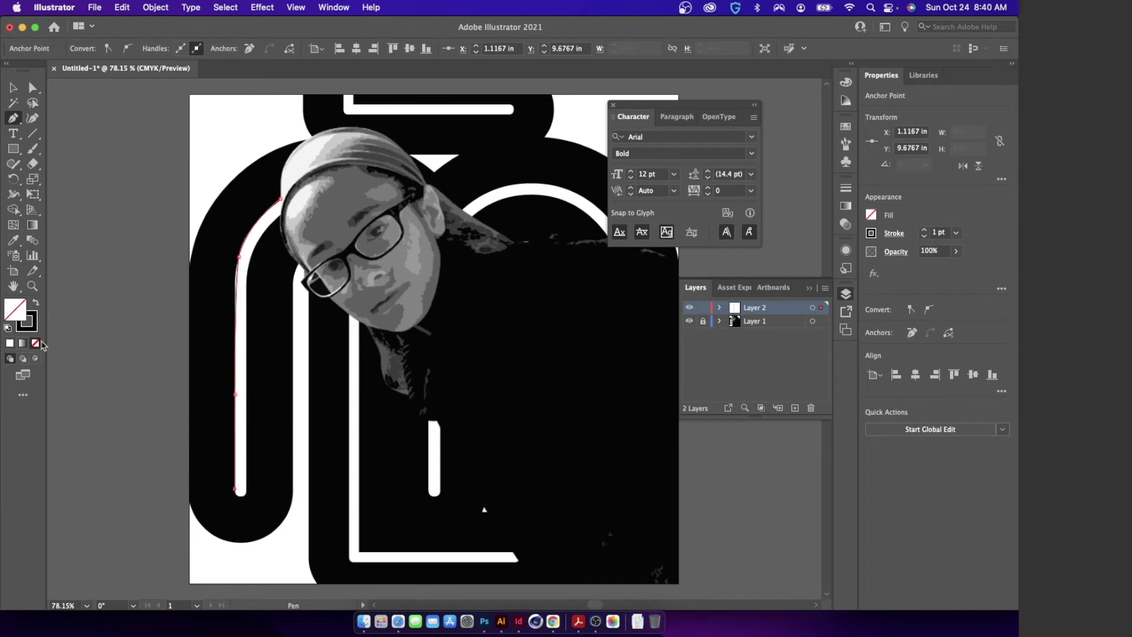
super+click(241, 500)
super+click(241, 498)
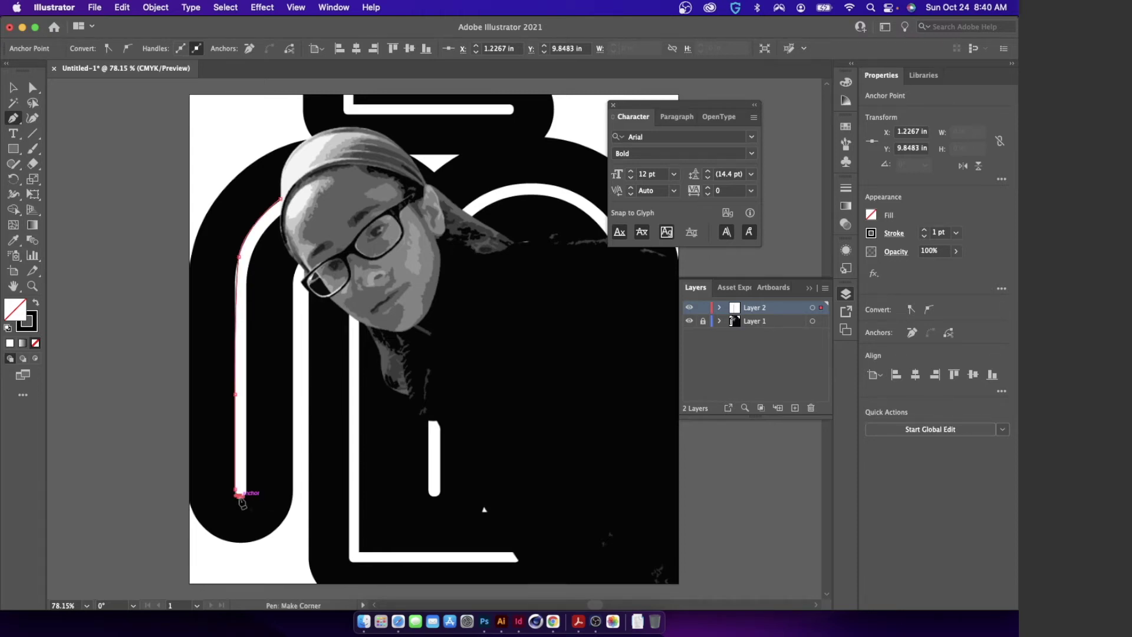
click(241, 497)
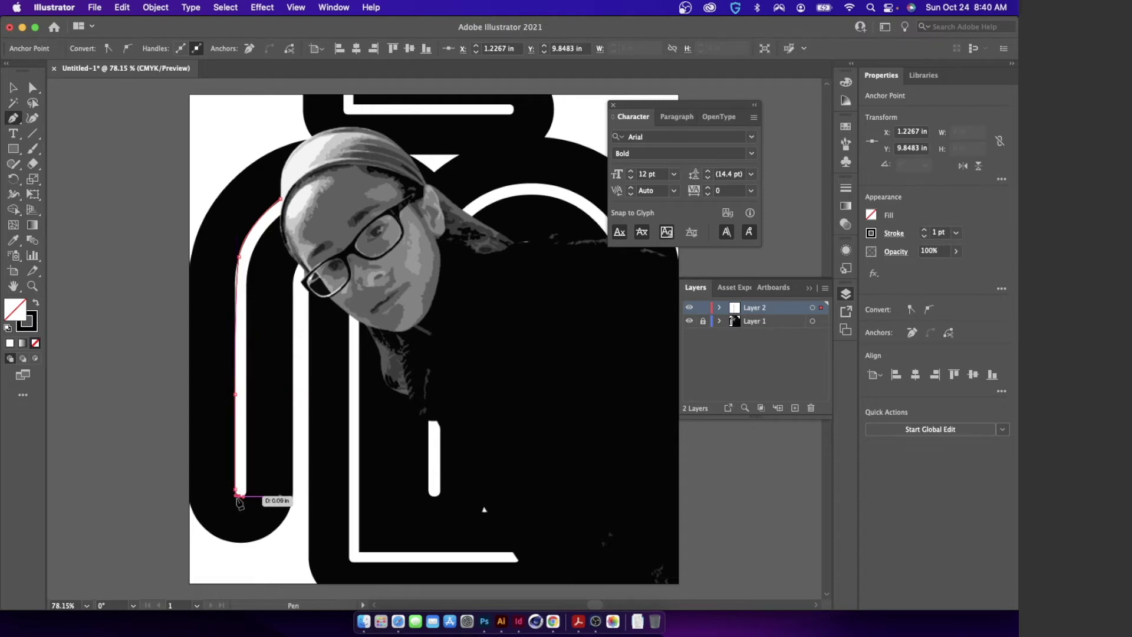
- Extend the path down to the bottom of the black letter's leg and around its curve to the artboard's left edge
key(super+plus)
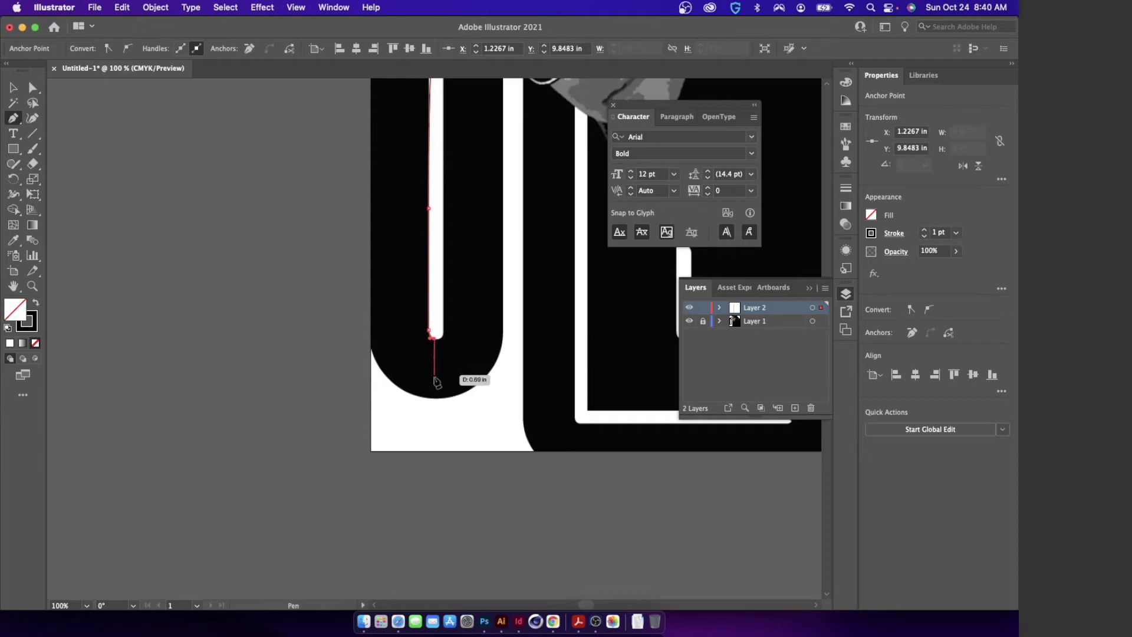
key(super+shift+a)
click(435, 398)
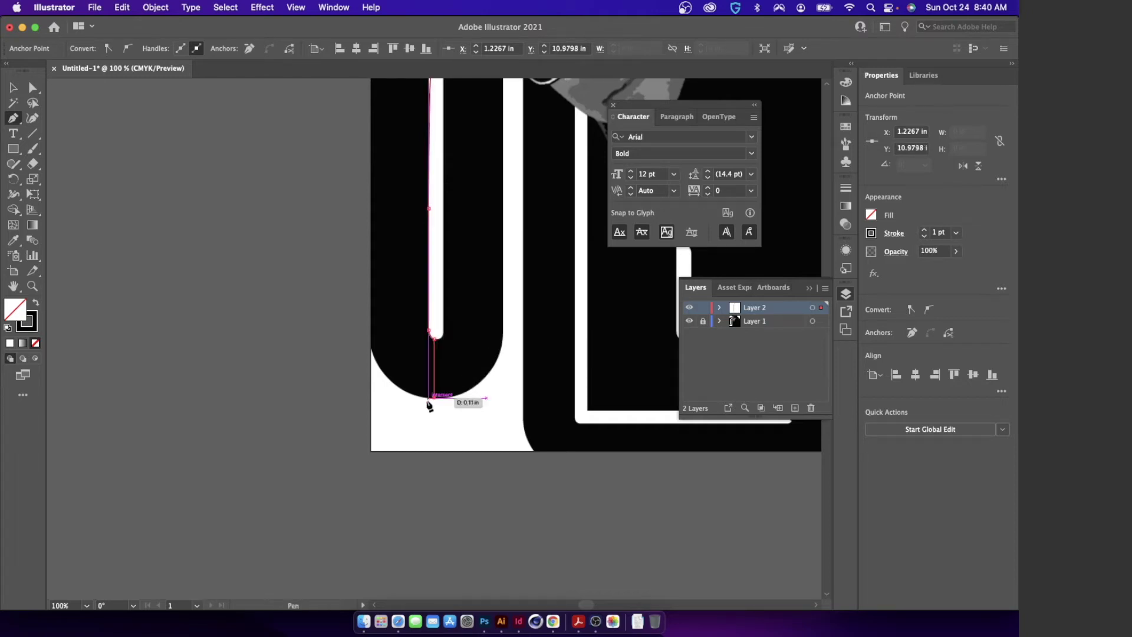
drag(372, 348, 350, 293)
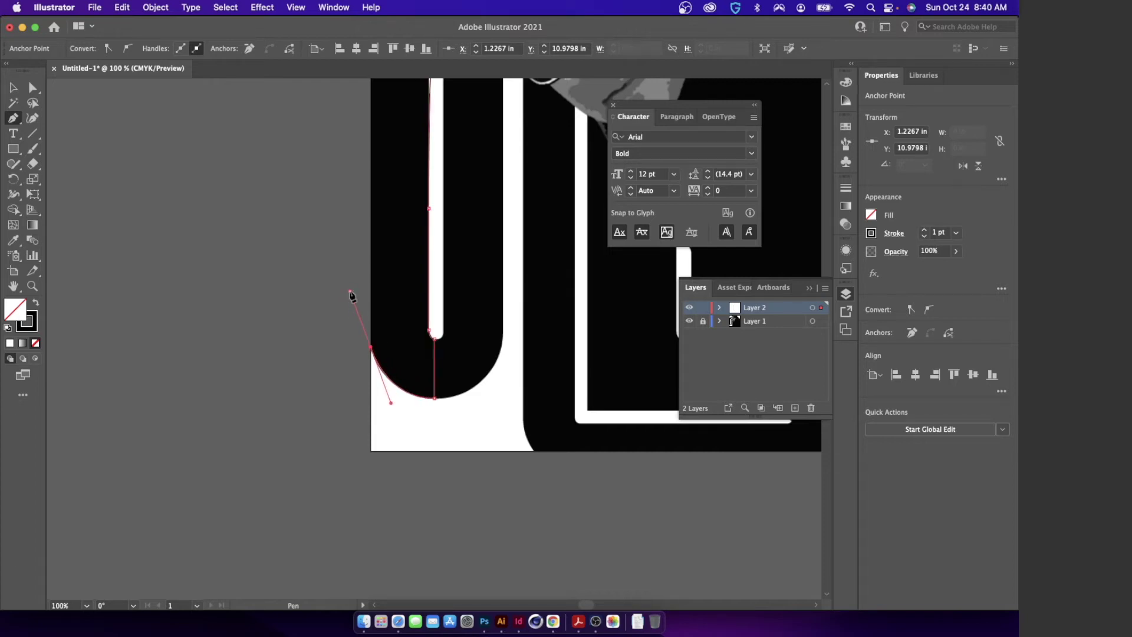
right_click(372, 352)
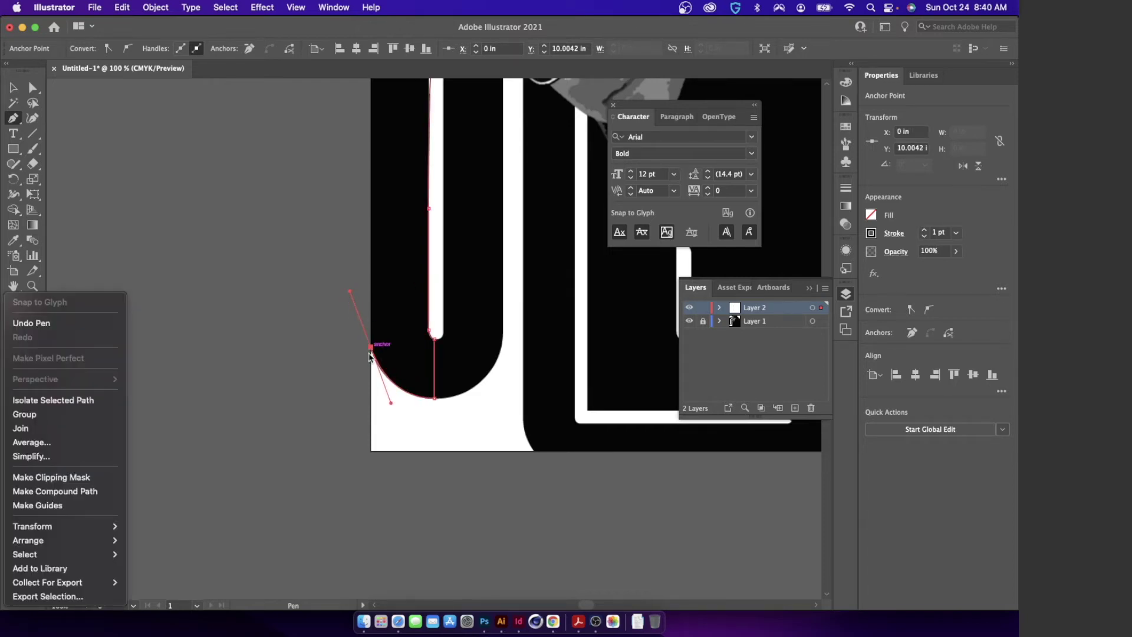
mouse_move(371, 348)
mouse_down()
mouse_move(382, 255)
mouse_move(381, 150)
mouse_move(371, 147)
mouse_move(411, 172)
mouse_move(460, 495)
mouse_move(439, 230)
mouse_move(376, 244)
mouse_up()
- Continue the path up the artboard's left edge, over the black arch and down along the hat, and close it at the stripe's inner curve
scroll(381, 258, up, 2)
scroll(382, 254, up, 3)
scroll(371, 148, up, 3)
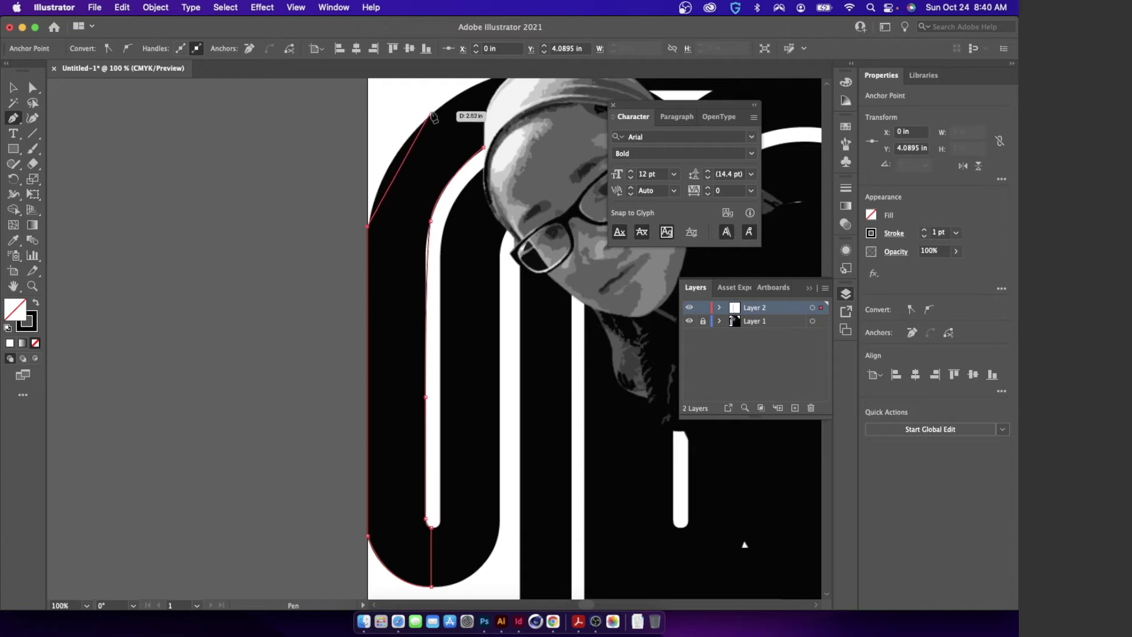
drag(422, 122, 486, 277)
drag(430, 356, 425, 393)
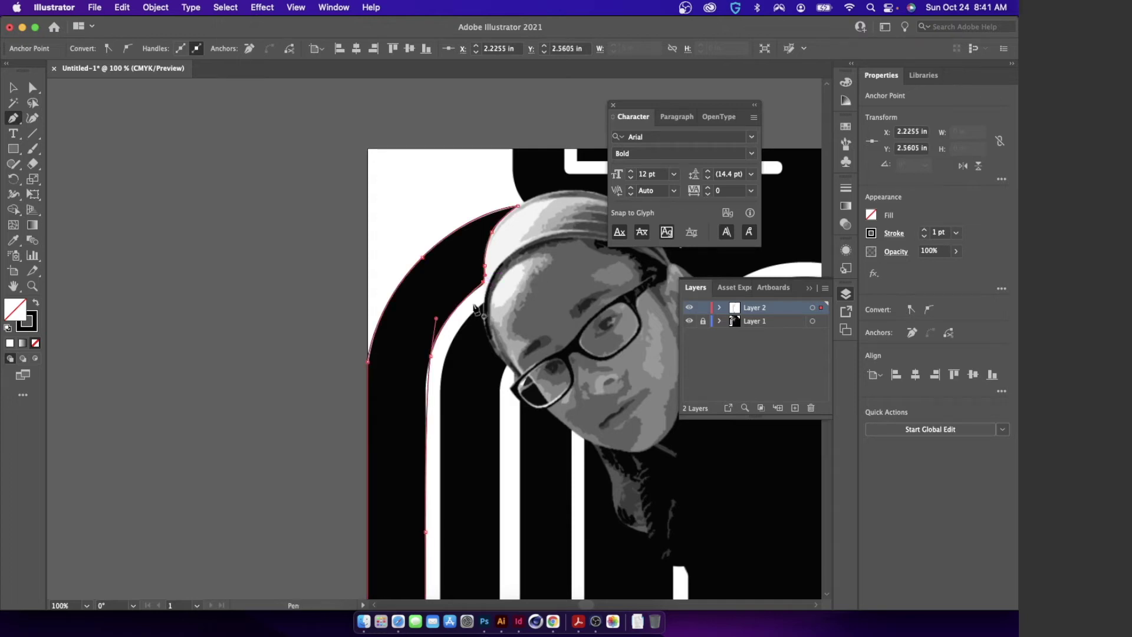
- Adjust the direction handles of the anchor at the inner curve so the closing segment follows the white stripe's edge
key(alt)
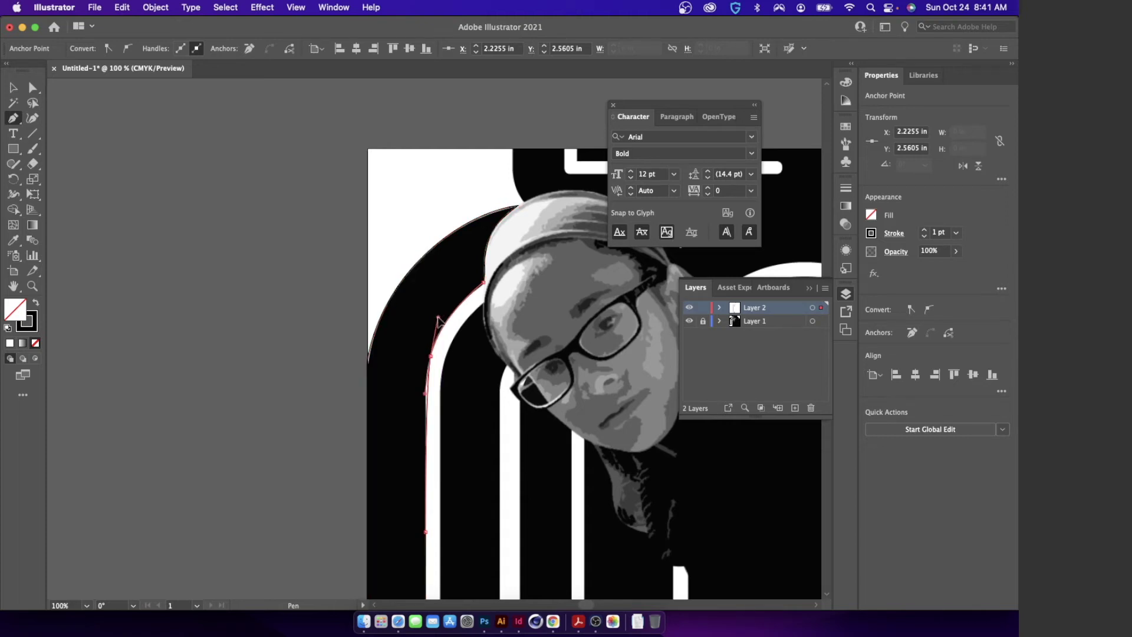
mouse_move(430, 356)
mouse_down()
mouse_move(425, 380)
mouse_move(424, 367)
mouse_up()
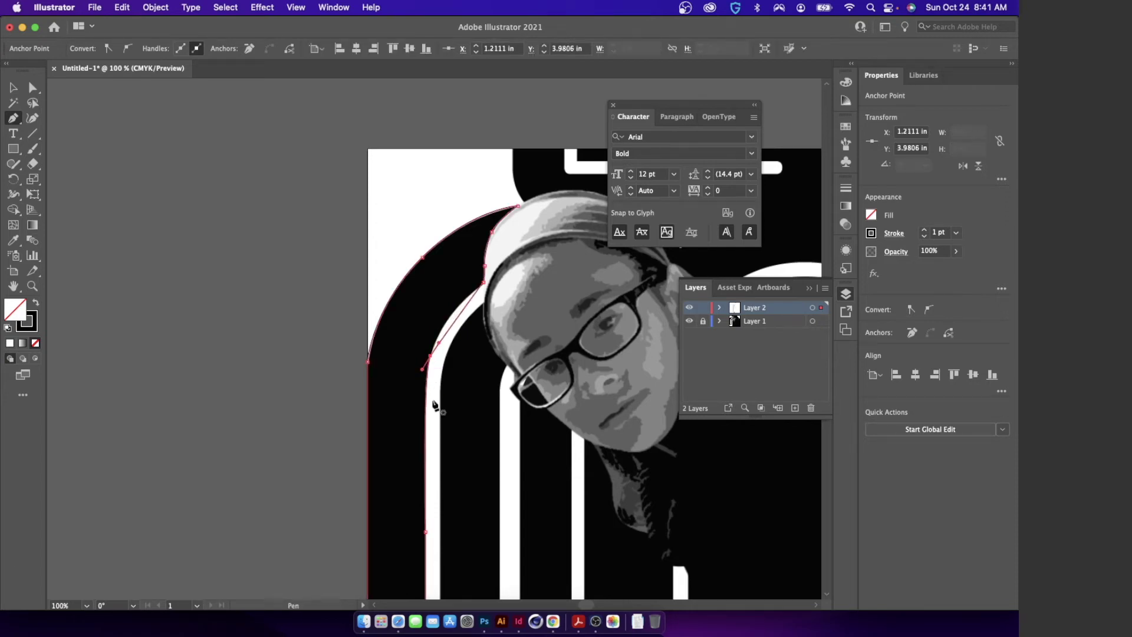
key(alt)
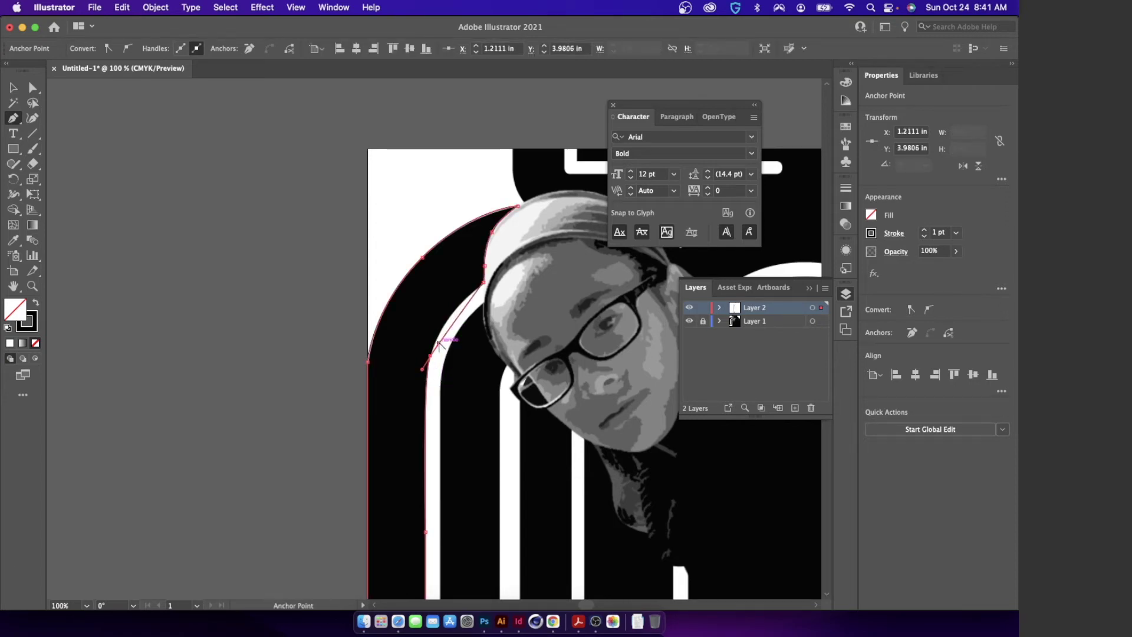
drag(439, 342, 443, 317)
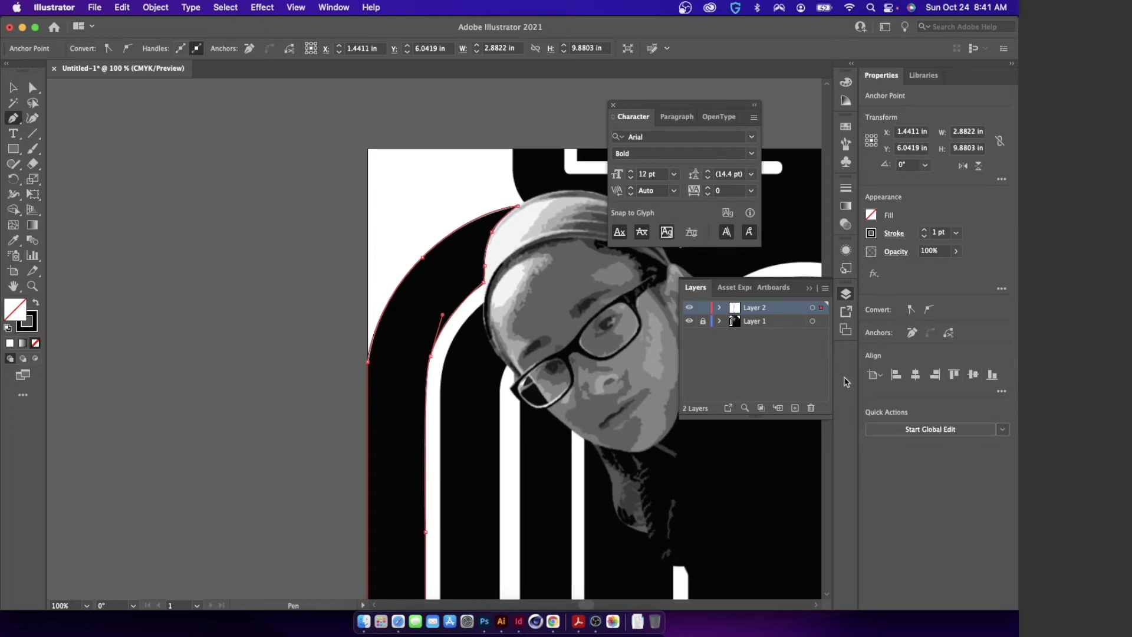
- Hide Layer 1 and fill the closed path with placeholder text using the Area Type tool
click(689, 320)
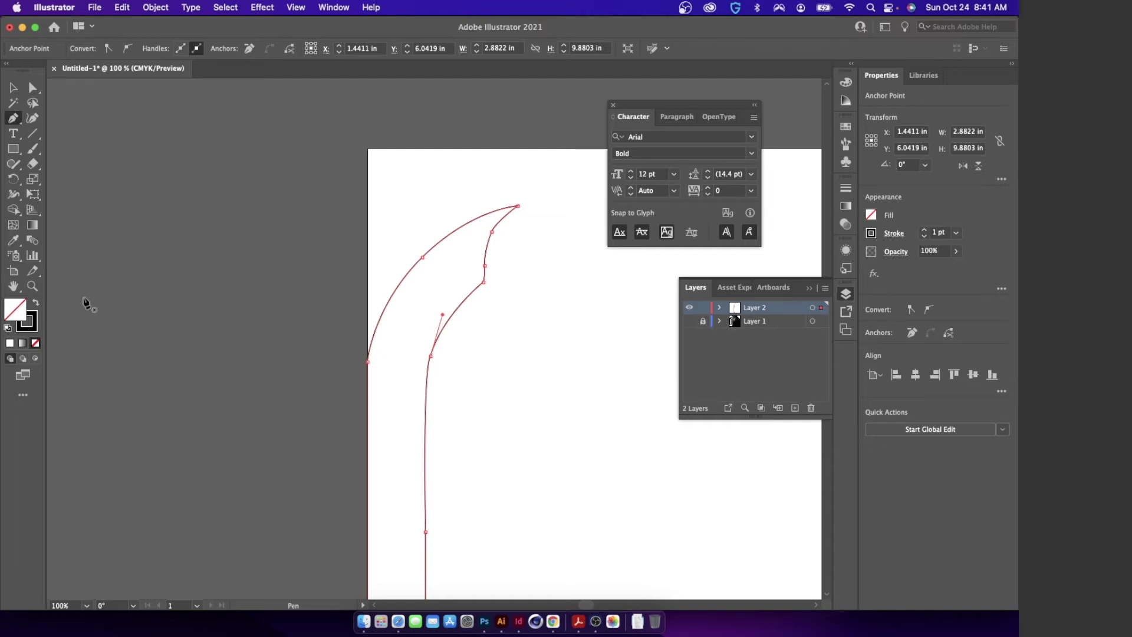
click(15, 140)
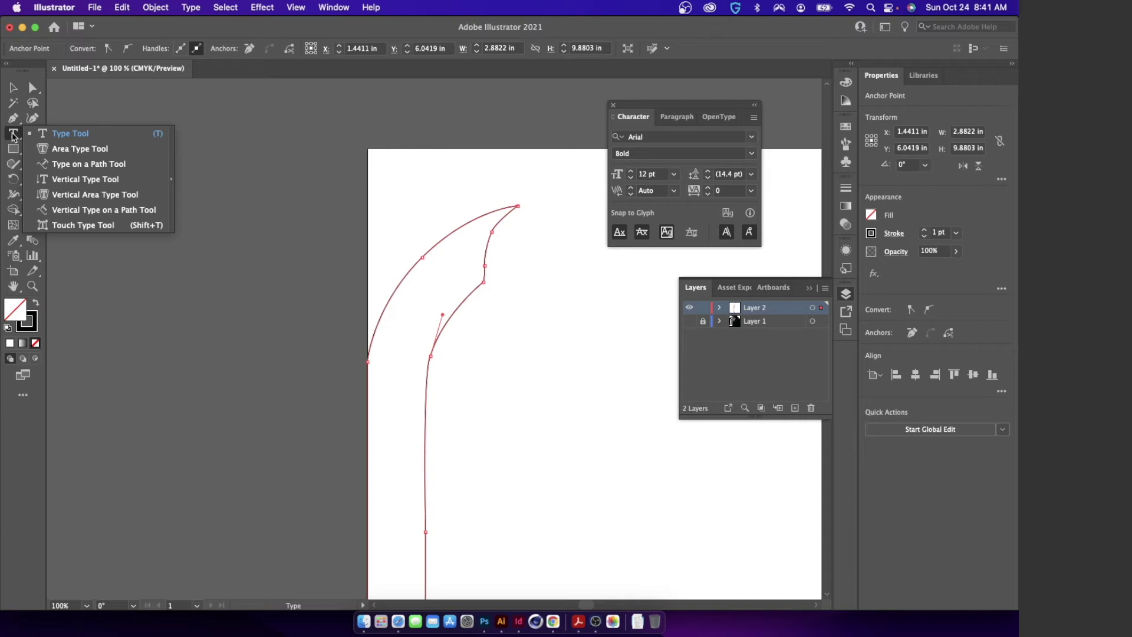
click(61, 151)
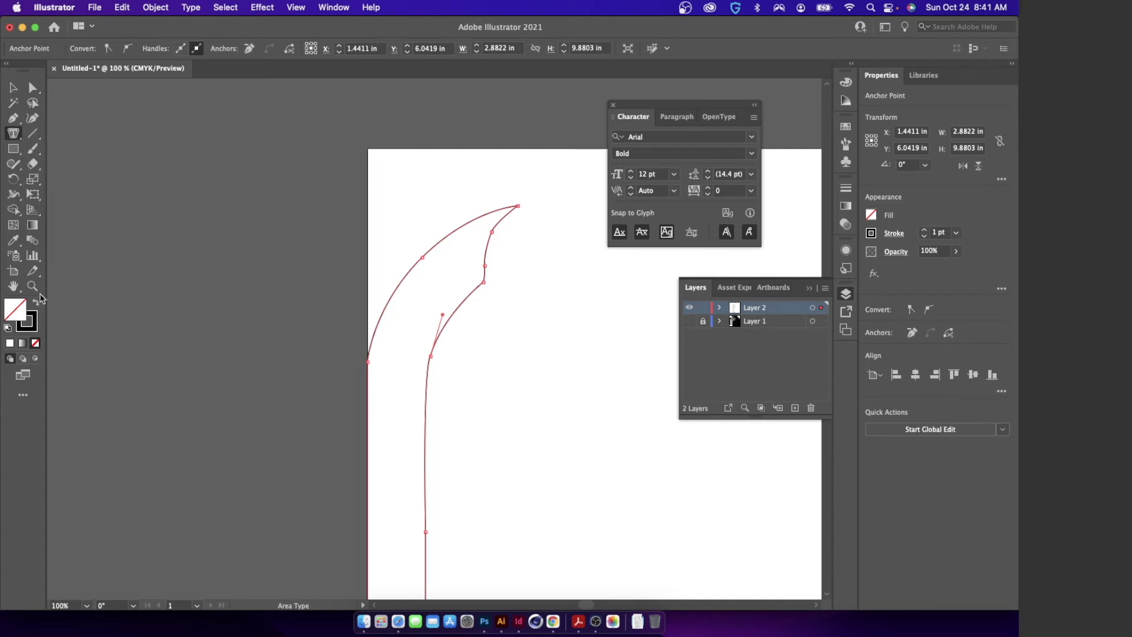
click(13, 135)
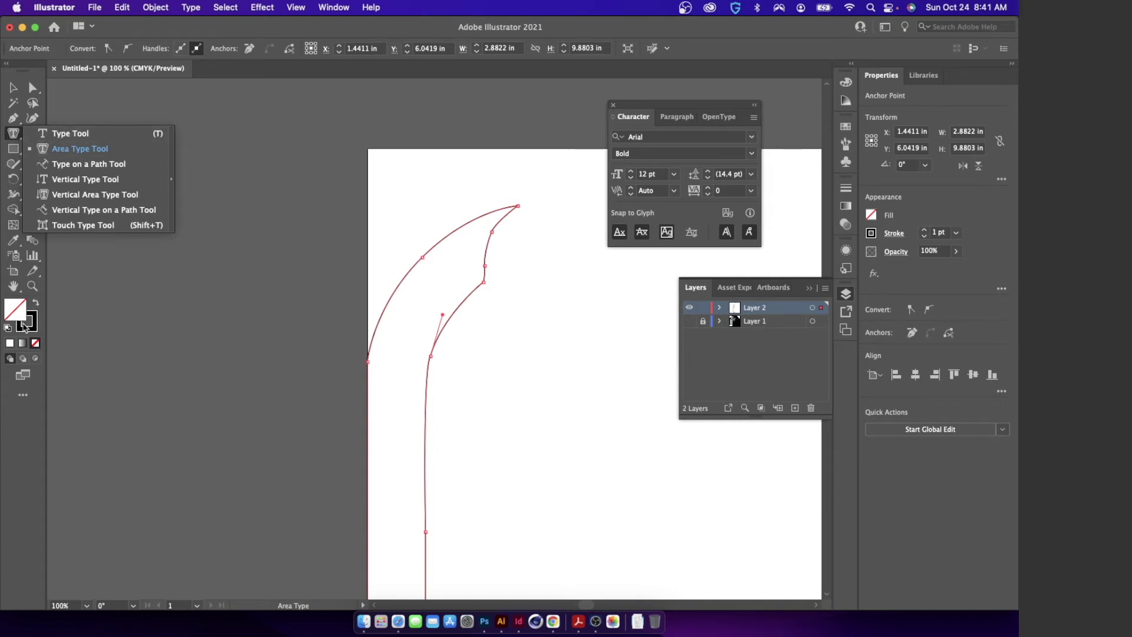
click(36, 304)
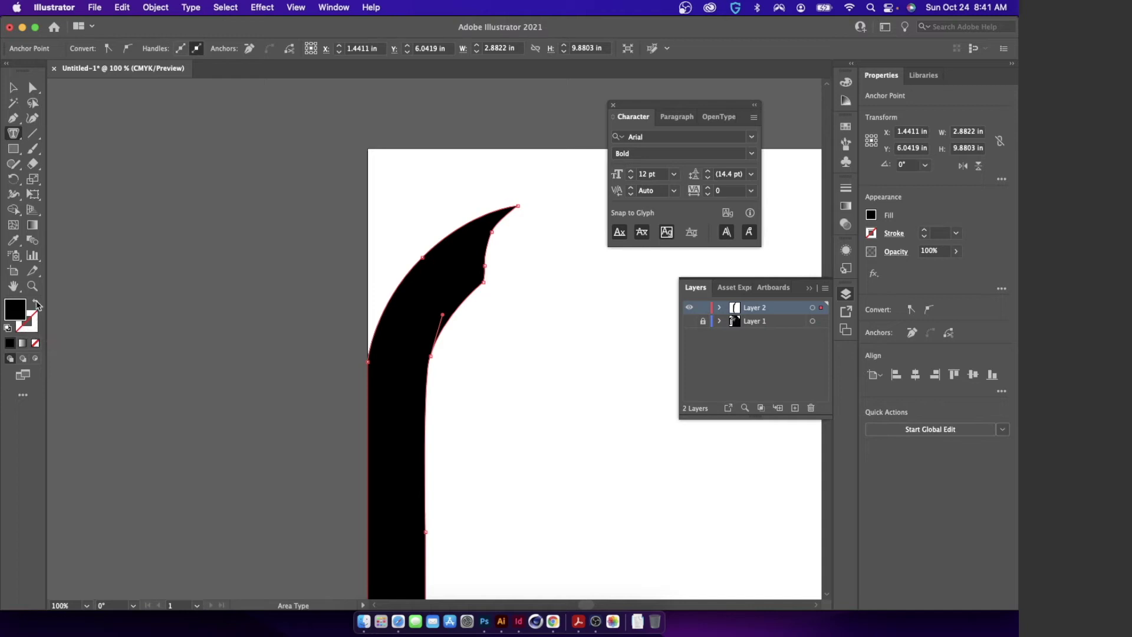
click(36, 304)
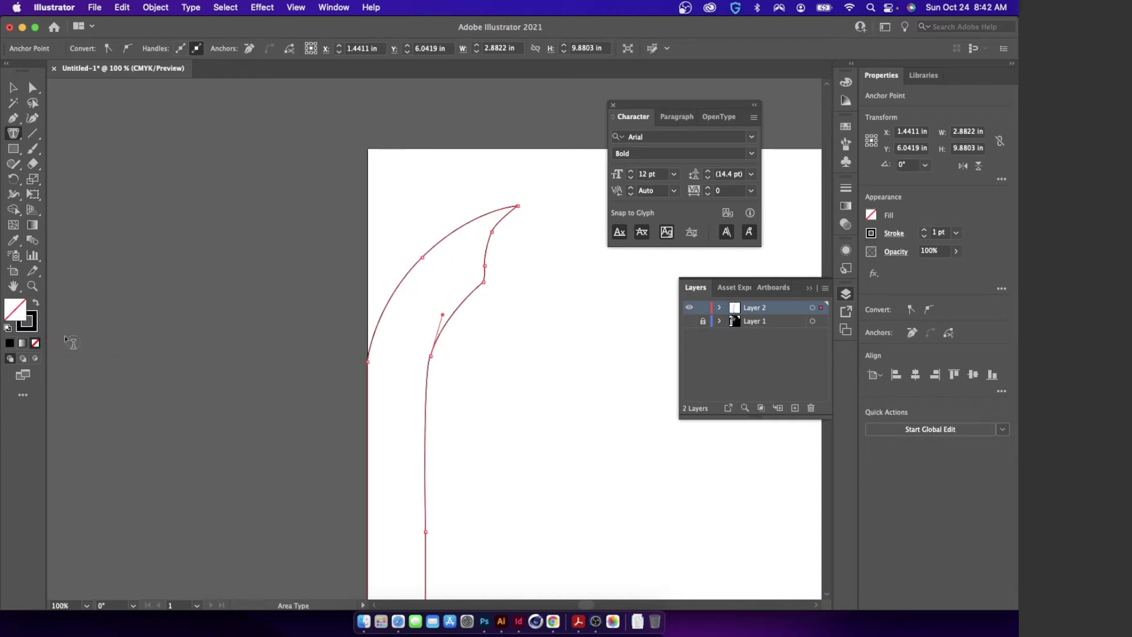
click(490, 221)
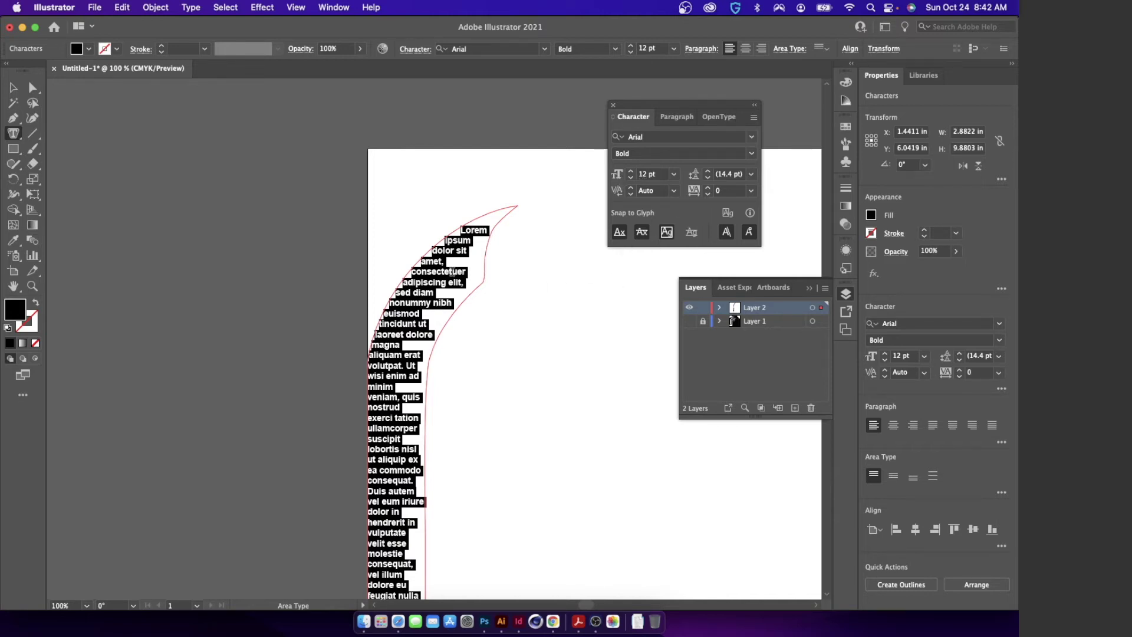
- Justify the text inside the traced shape with its last line aligned center
click(440, 274)
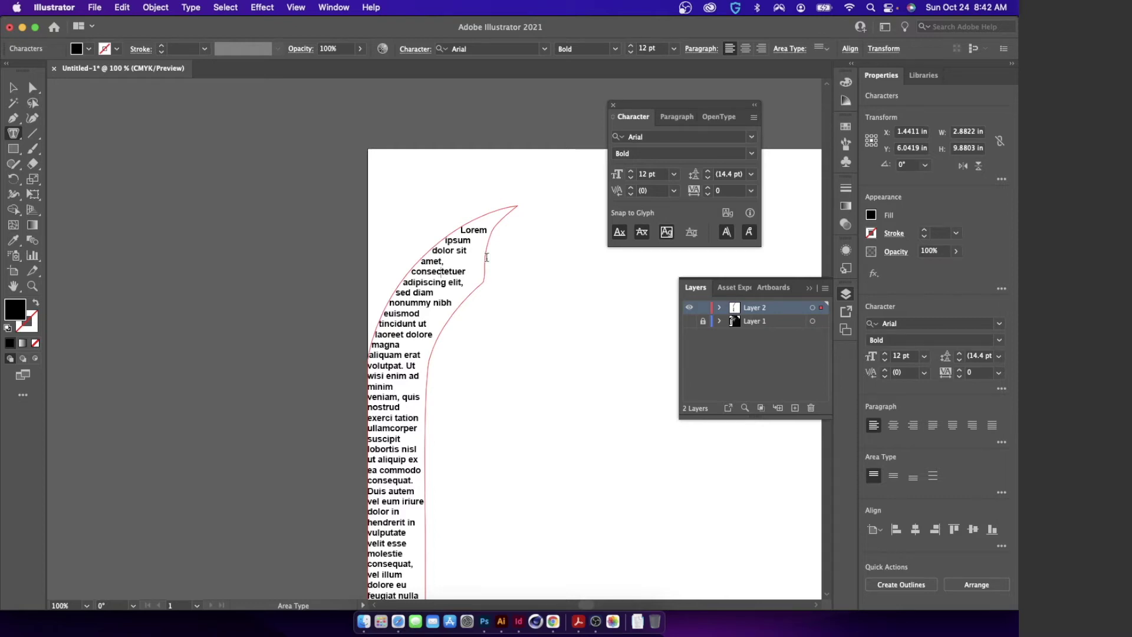
scroll(534, 282, down, 5)
scroll(533, 282, right, 3)
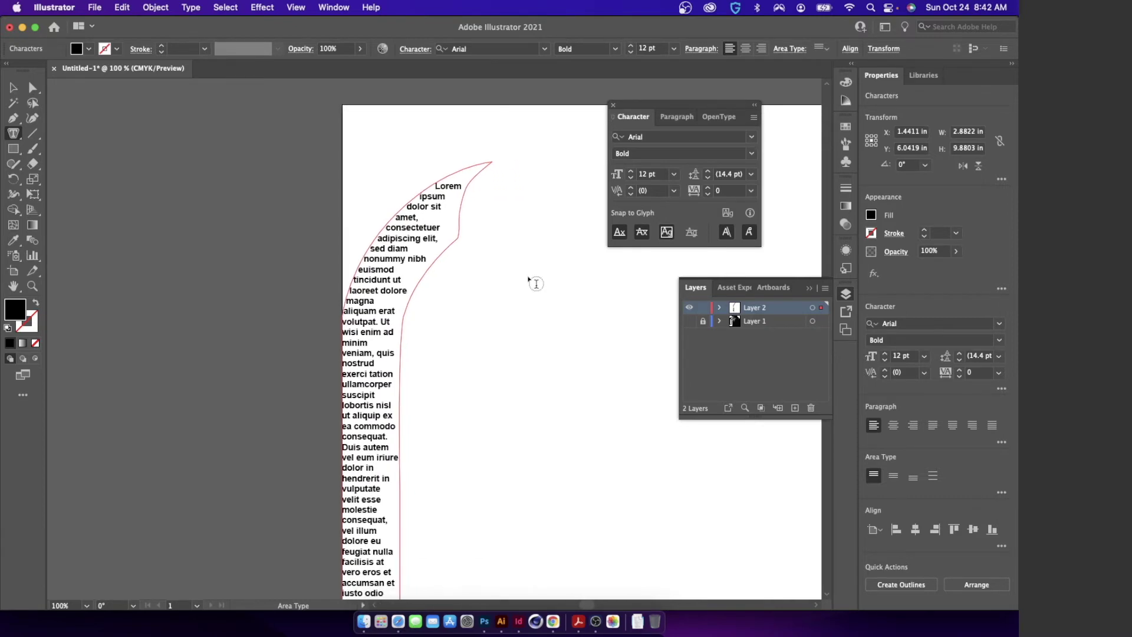
scroll(536, 284, down, 4)
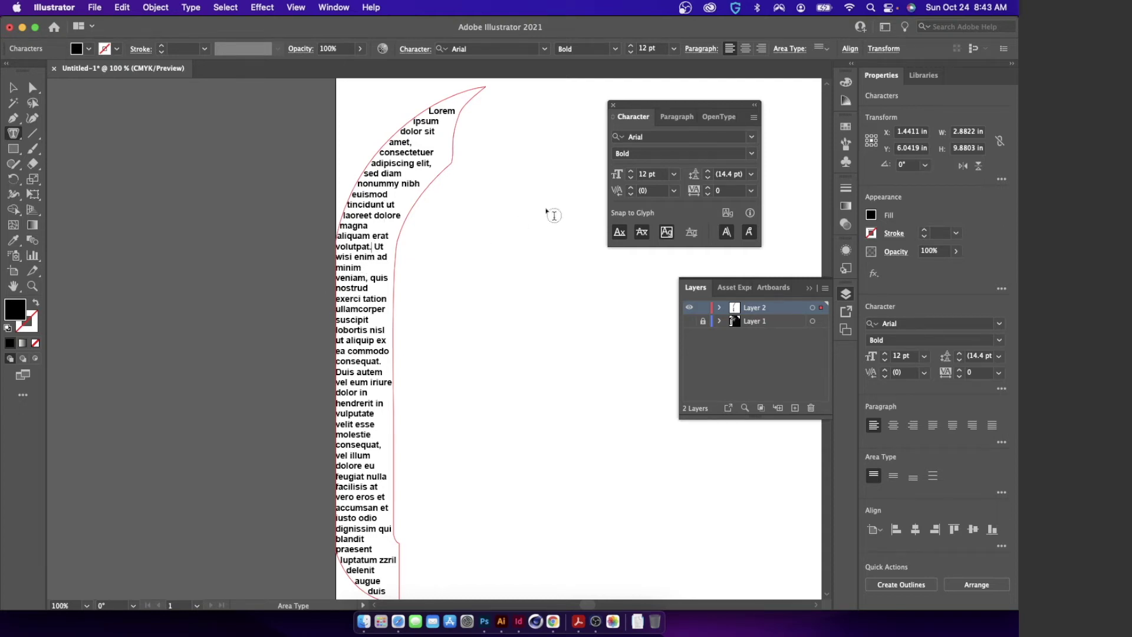
click(676, 116)
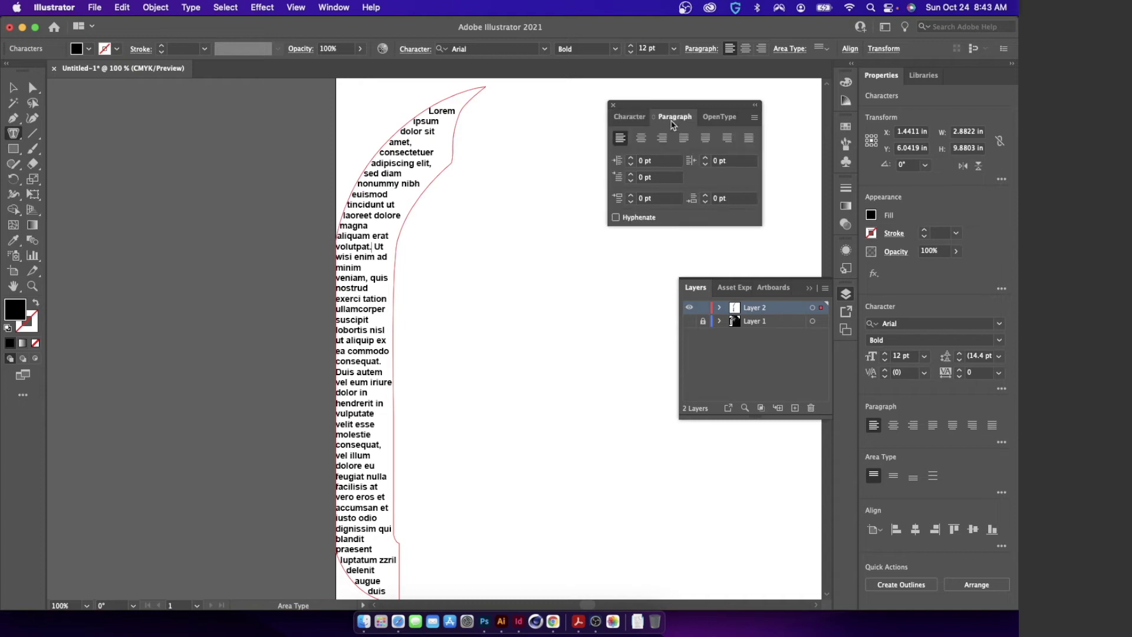
click(619, 144)
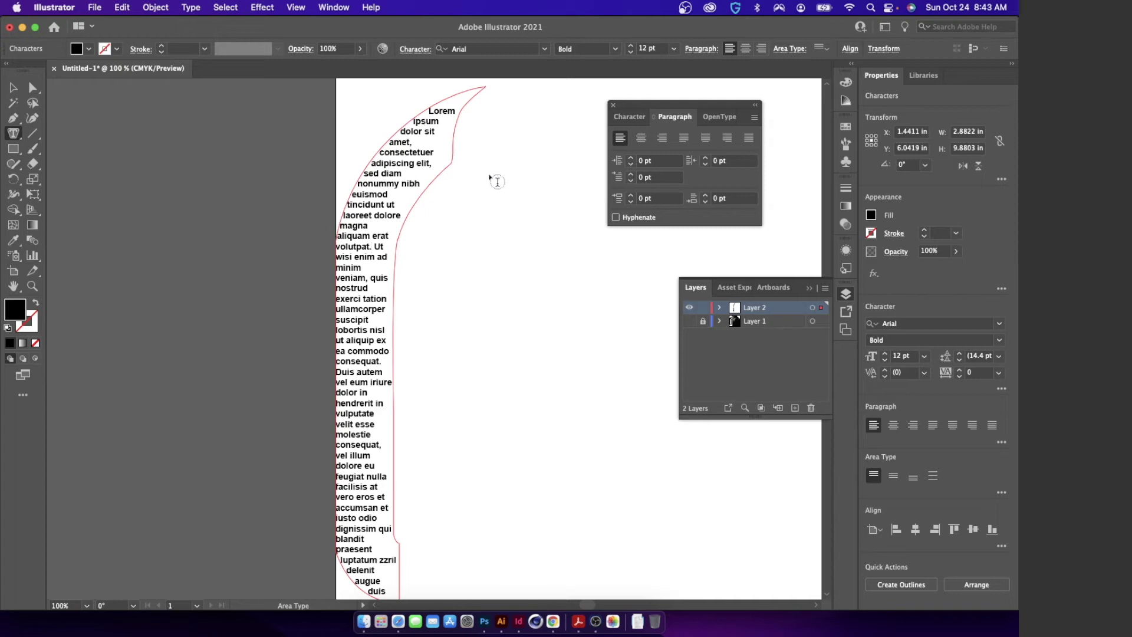
click(707, 141)
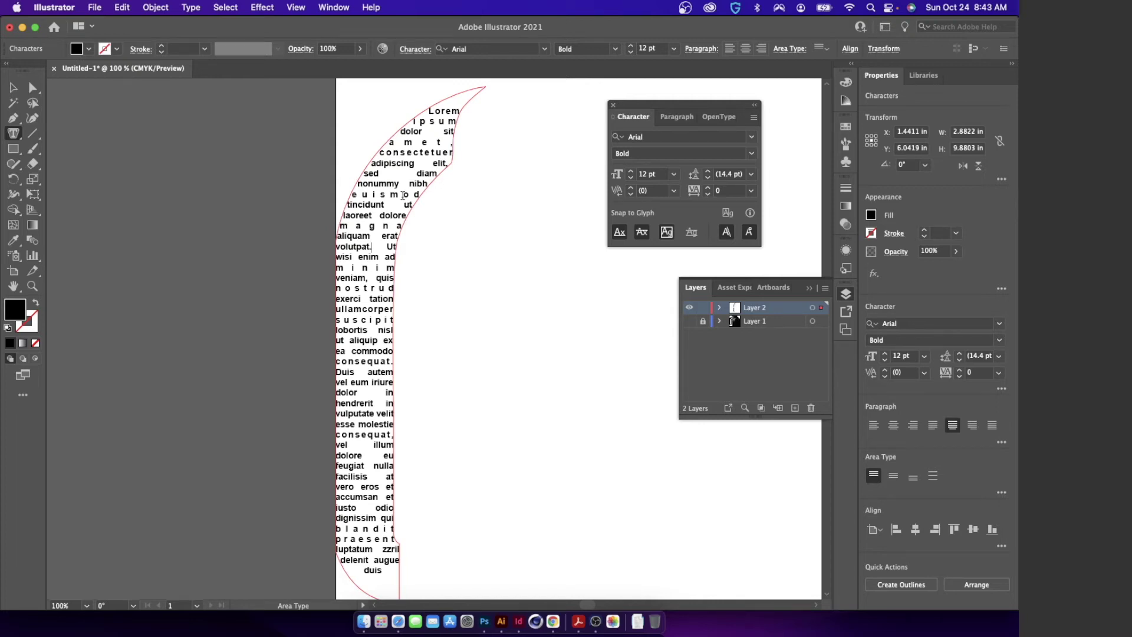
scroll(403, 195, down, 3)
scroll(403, 196, up, 3)
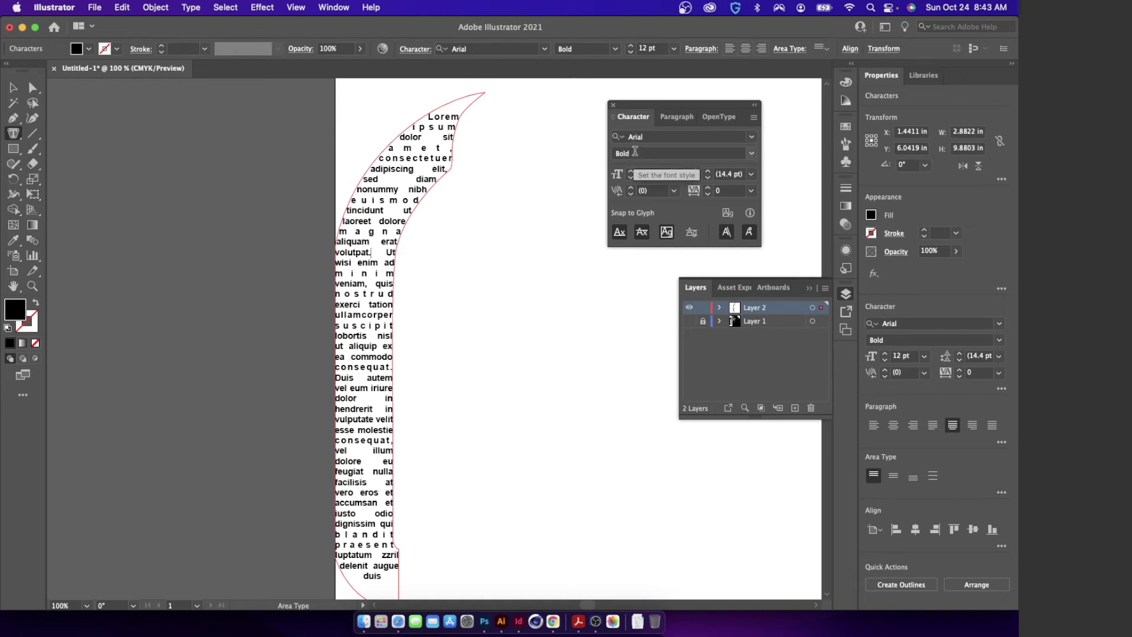
- Select all the text in the shape and tighten its tracking to -130
click(677, 118)
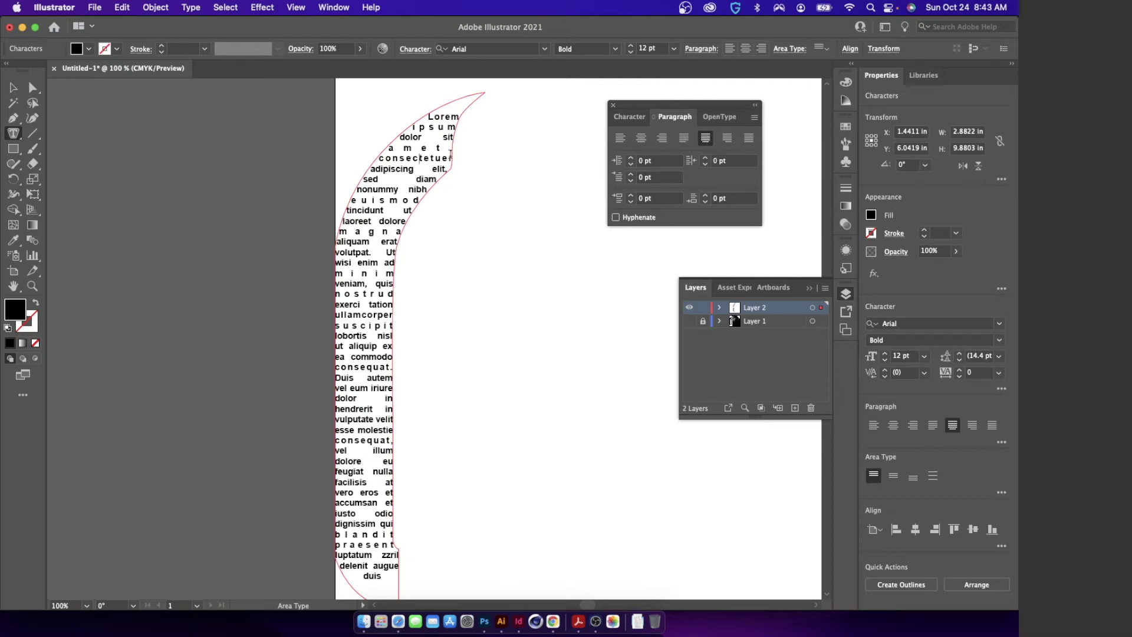
key(super+a)
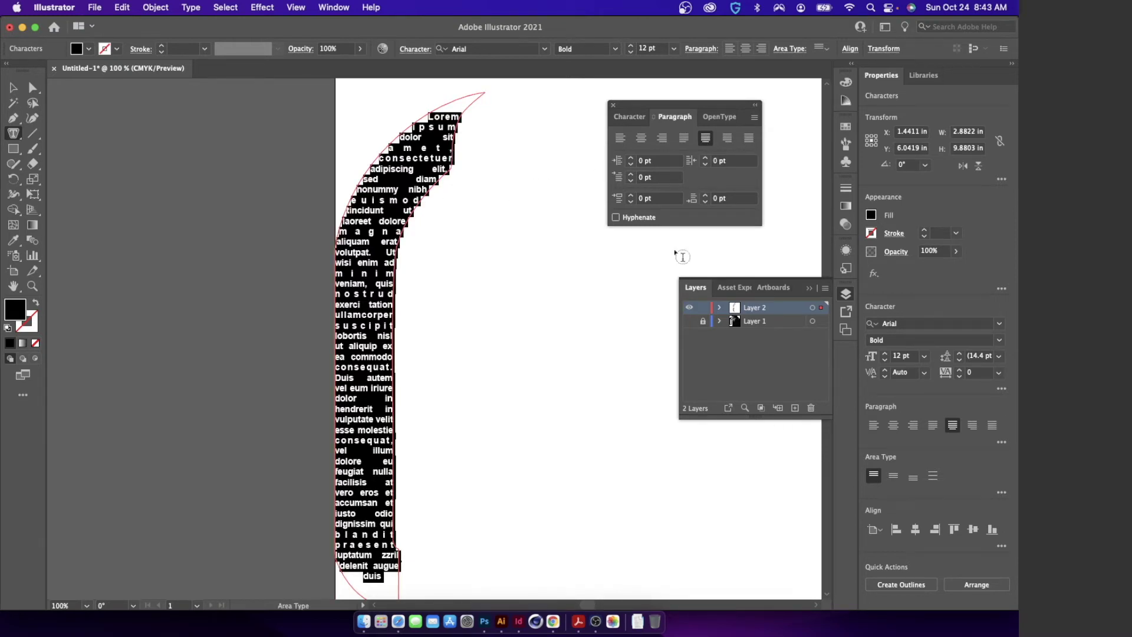
click(631, 117)
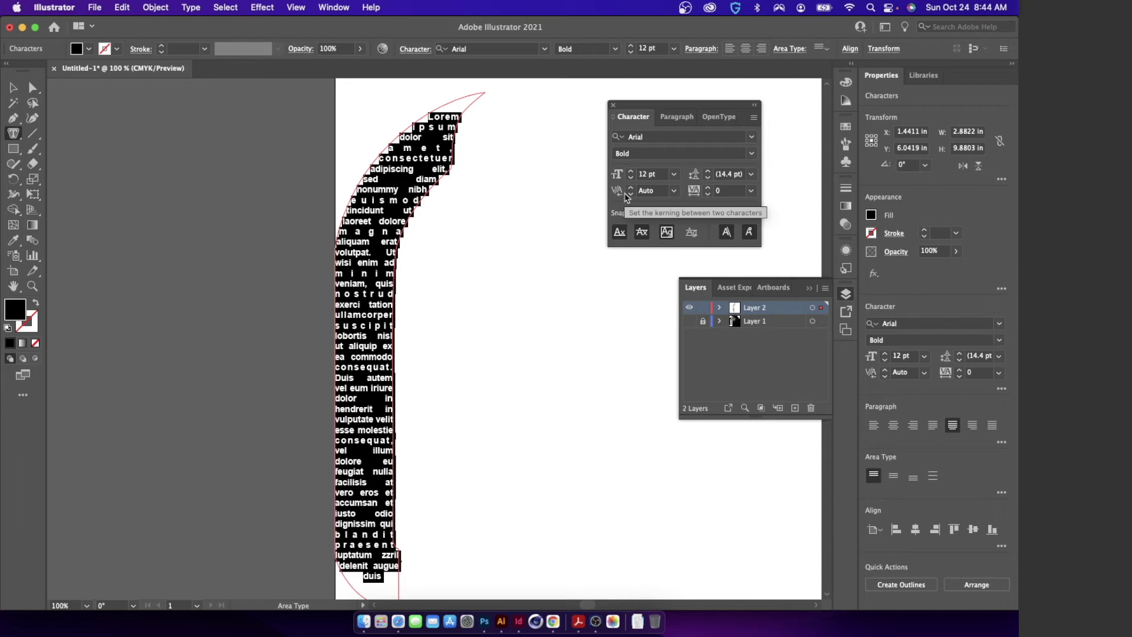
click(709, 195)
click(708, 195)
click(708, 195)
click(708, 196)
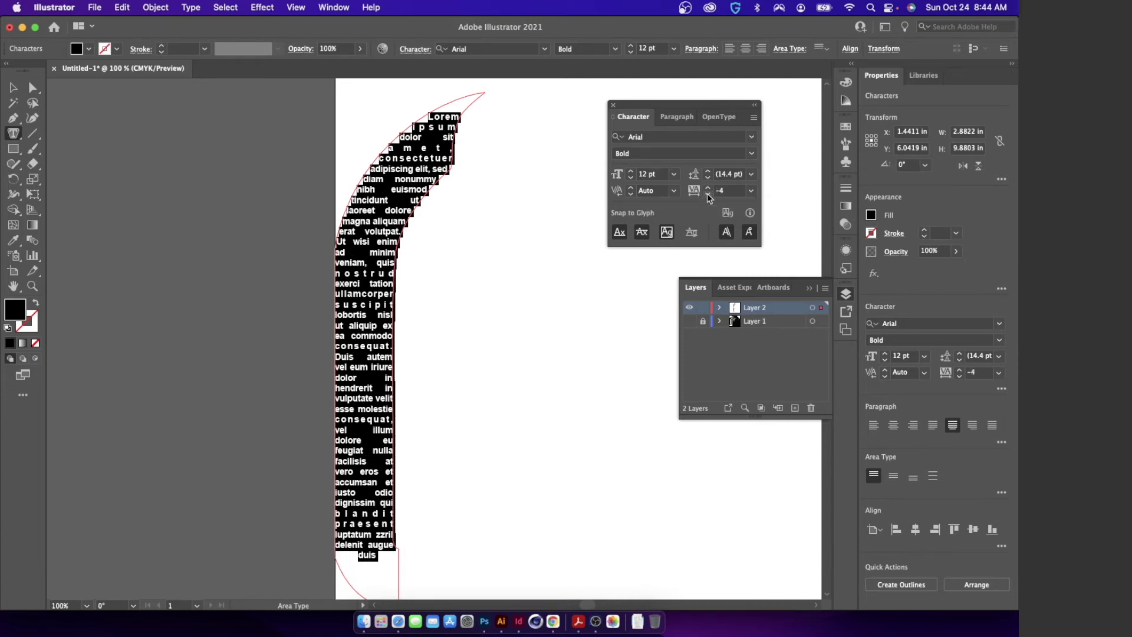
click(708, 196)
click(708, 195)
click(708, 195)
click(708, 195)
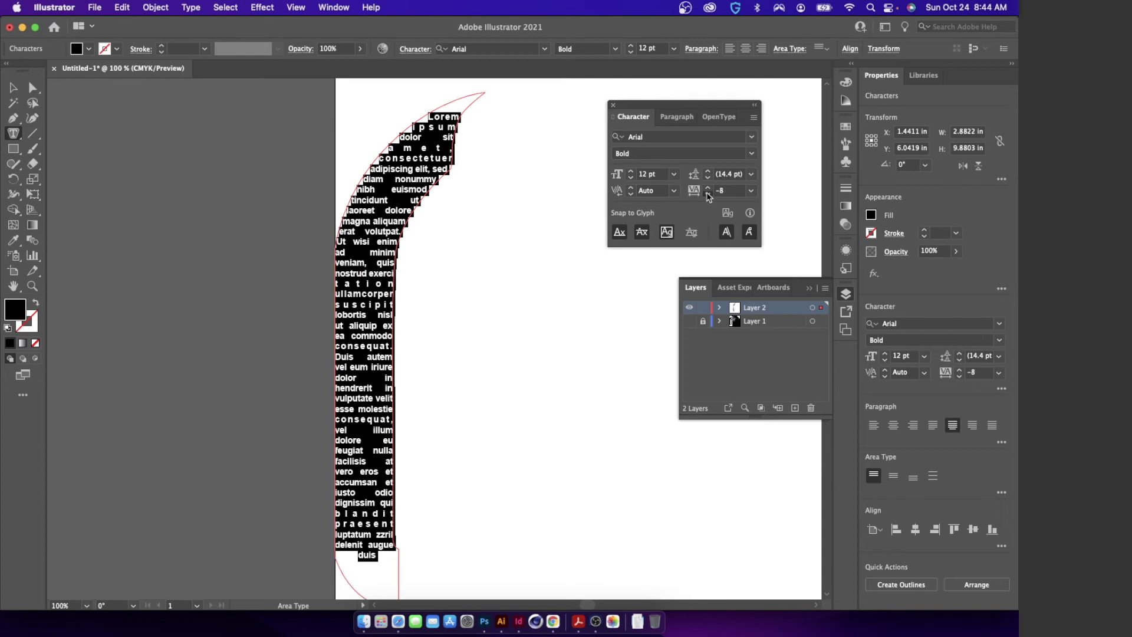
click(709, 196)
drag(708, 195, 708, 195)
click(709, 195)
click(708, 195)
click(708, 195)
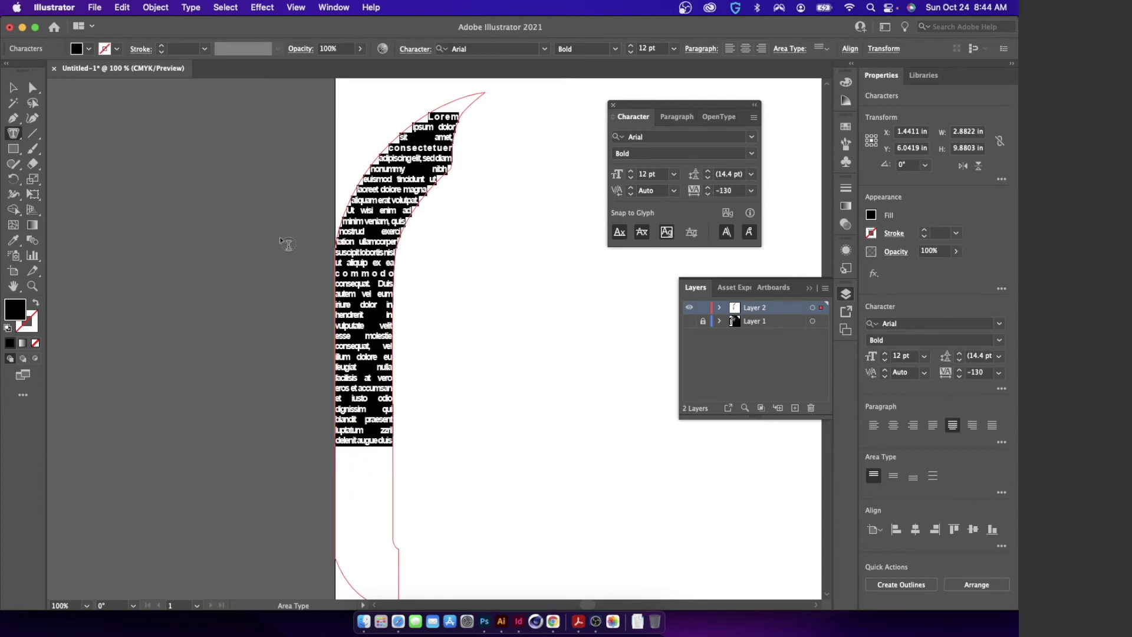
- Copy all the text and paste it after the last line to fill the rest of the shape
click(347, 234)
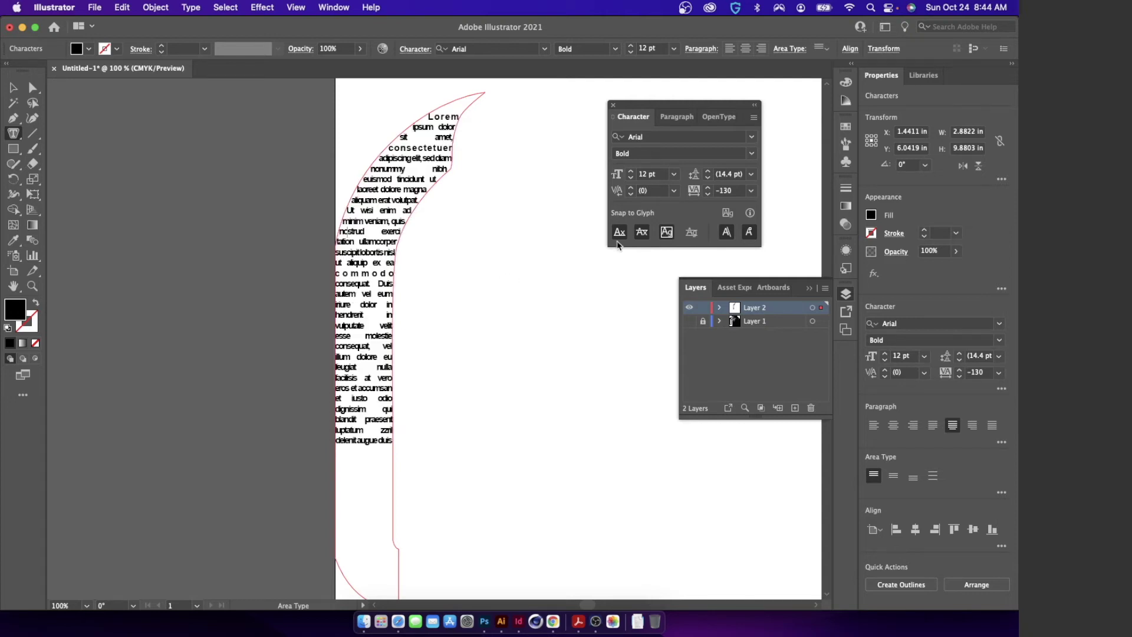
key(super+a)
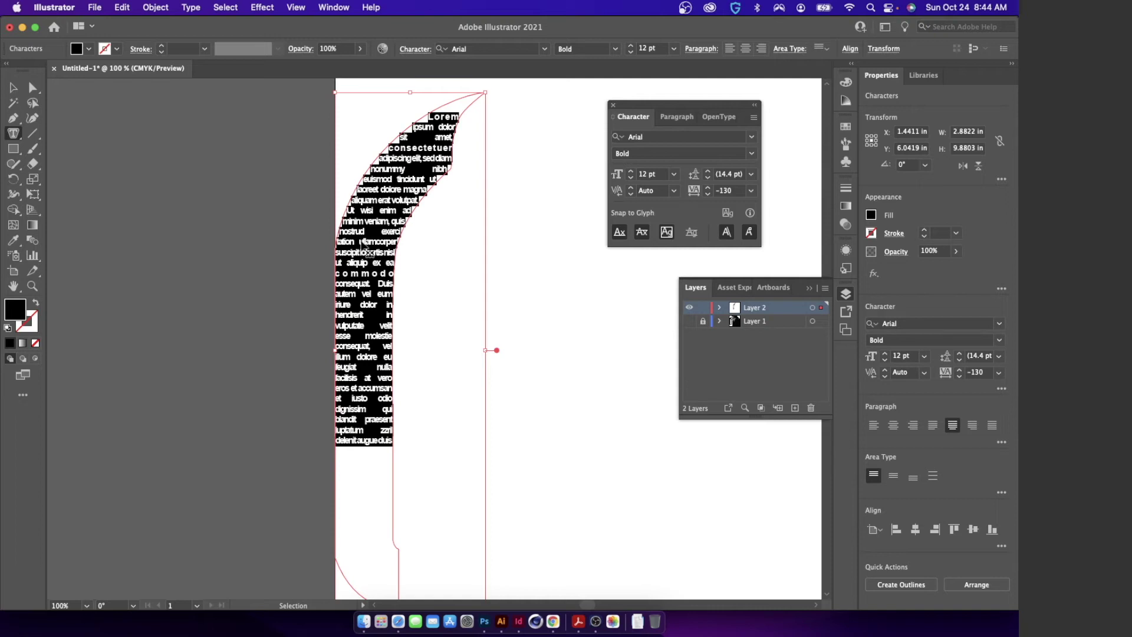
click(367, 250)
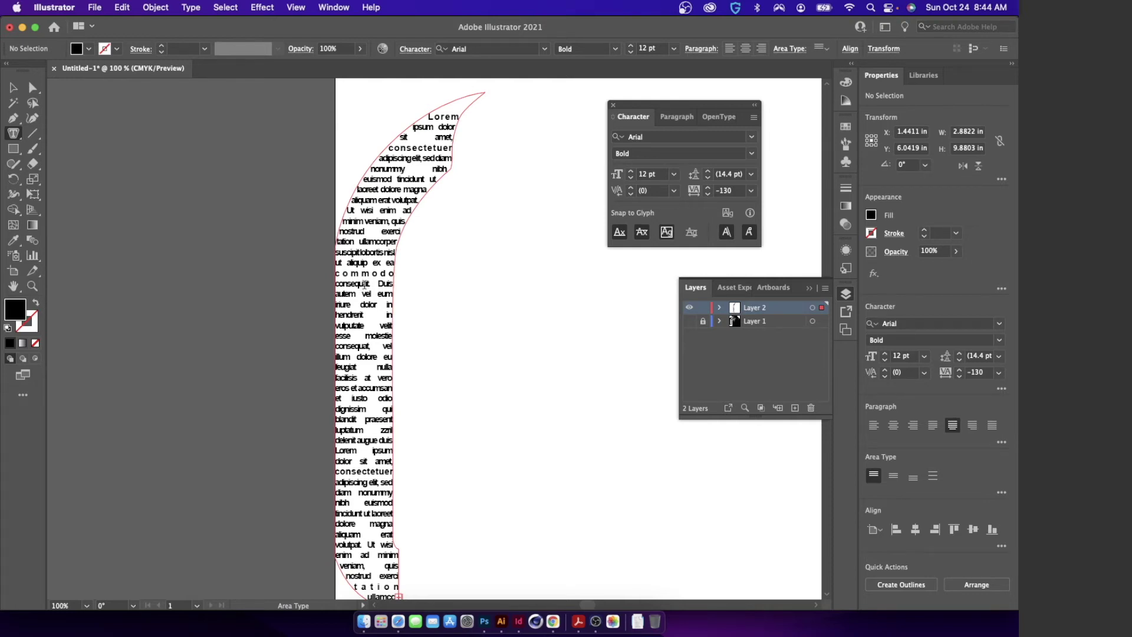
- Reduce the font size of all the text in the shape to 9 pt
click(631, 178)
click(630, 178)
click(630, 178)
key(super+a)
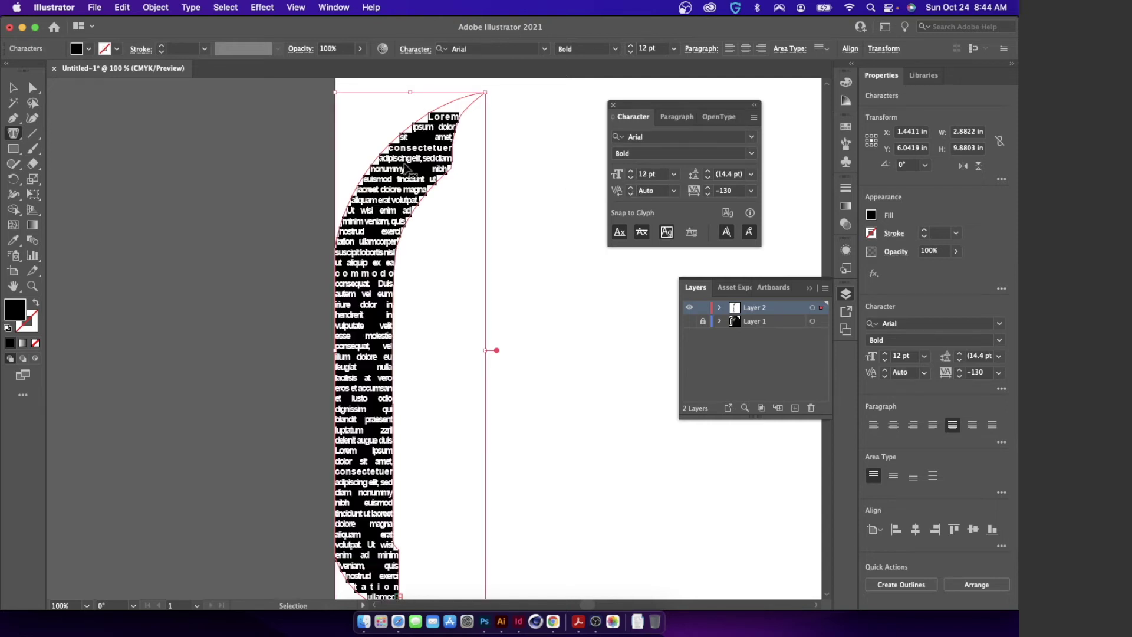
click(630, 179)
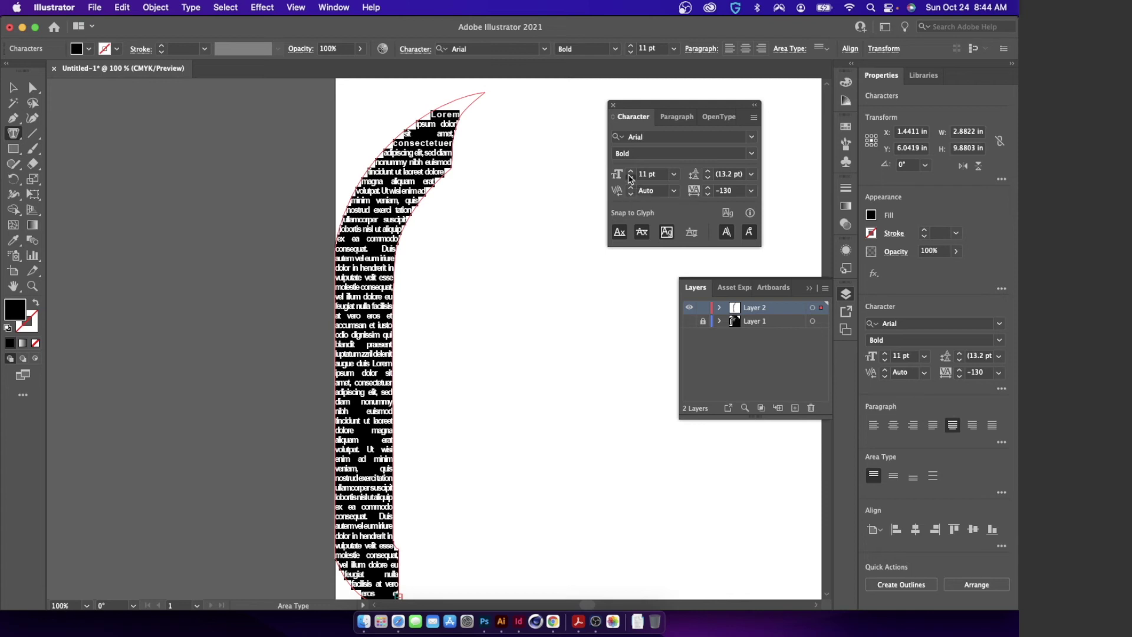
click(630, 178)
click(631, 178)
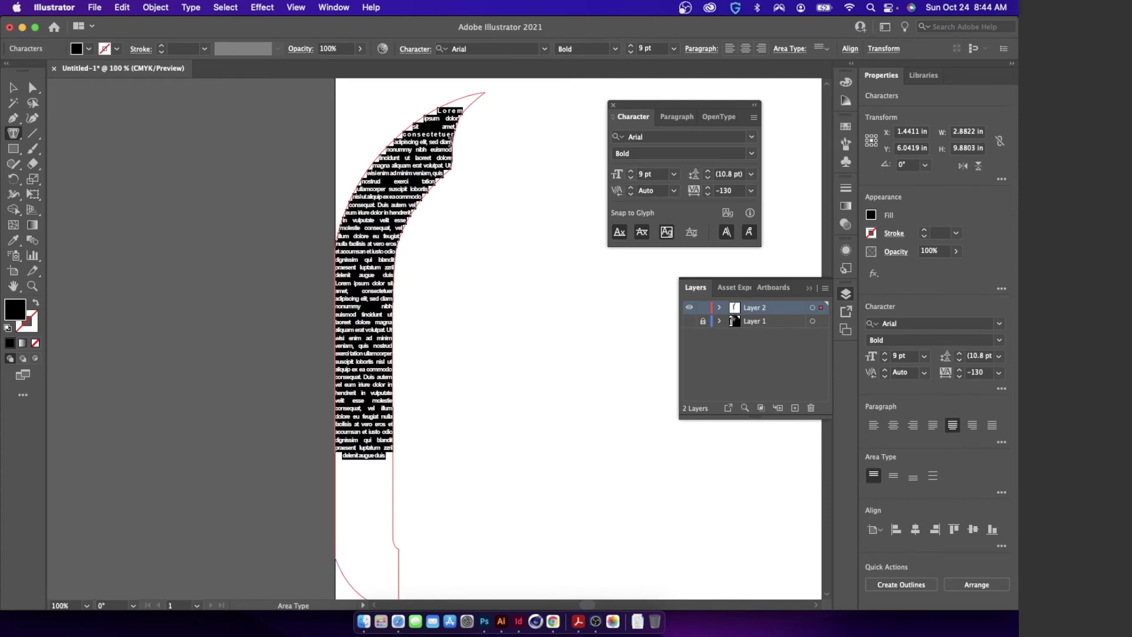
- Split the opening word Lorem into "L or em" to reach the shape's tip, and paste another copy of the text at the end
click(457, 111)
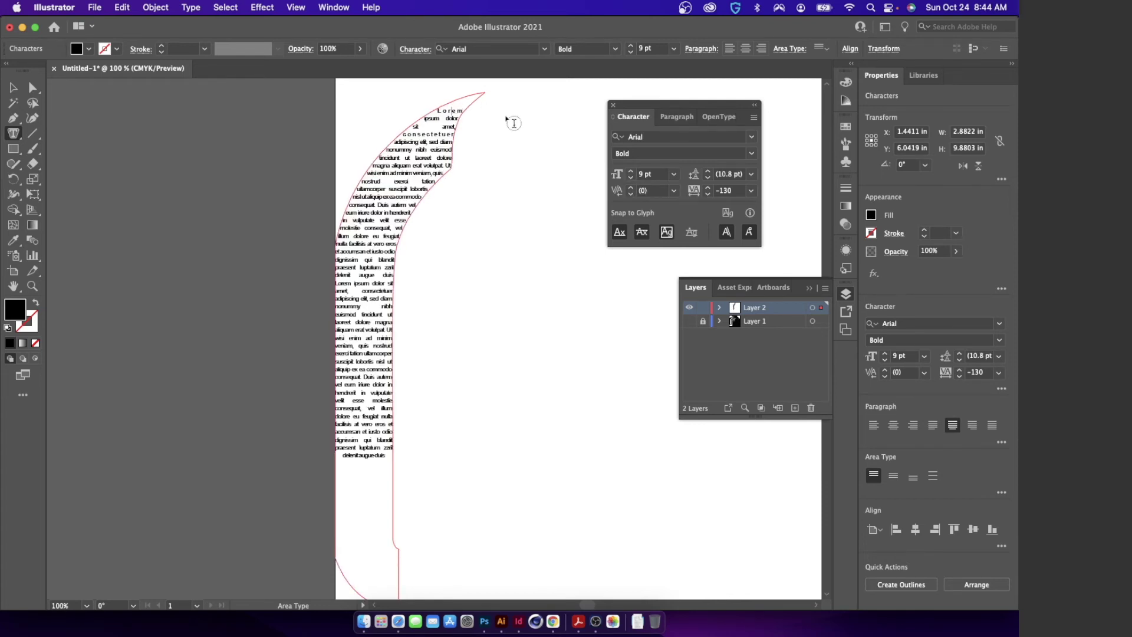
click(460, 102)
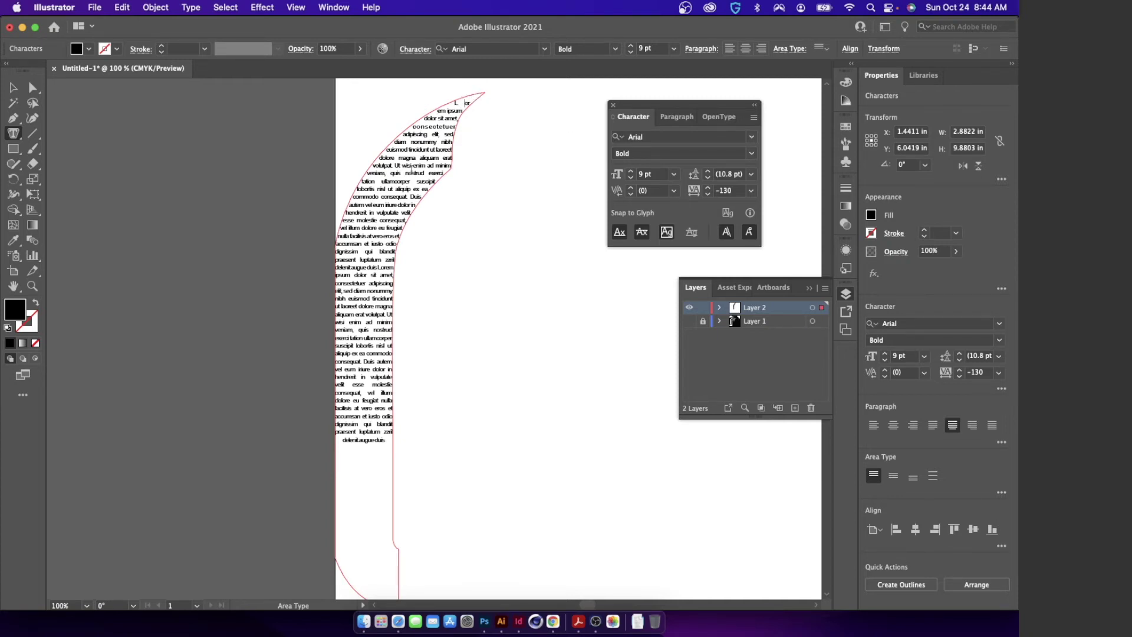
key(super+a)
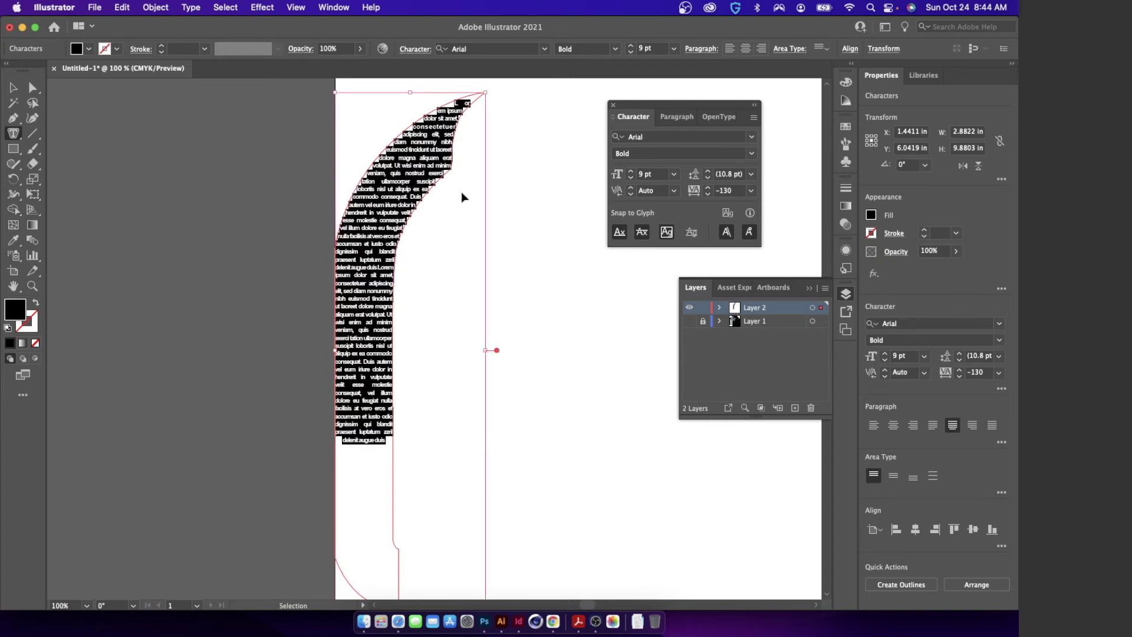
key(super+v)
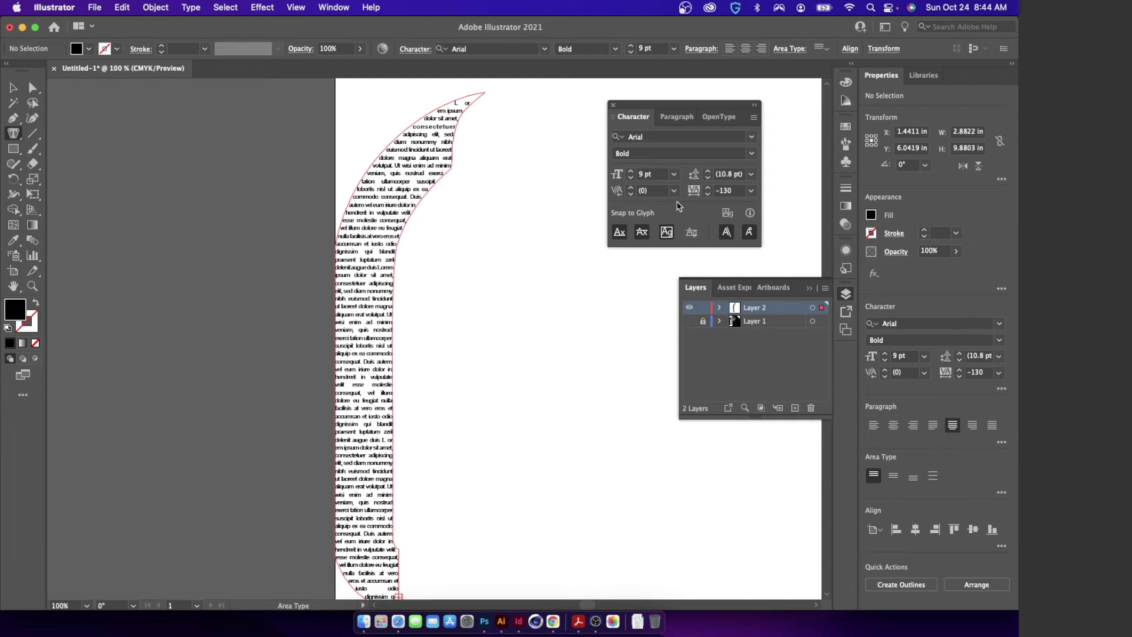
- Select all the text in the shape and tighten its leading to 6 pt
click(709, 178)
click(382, 269)
key(super+a)
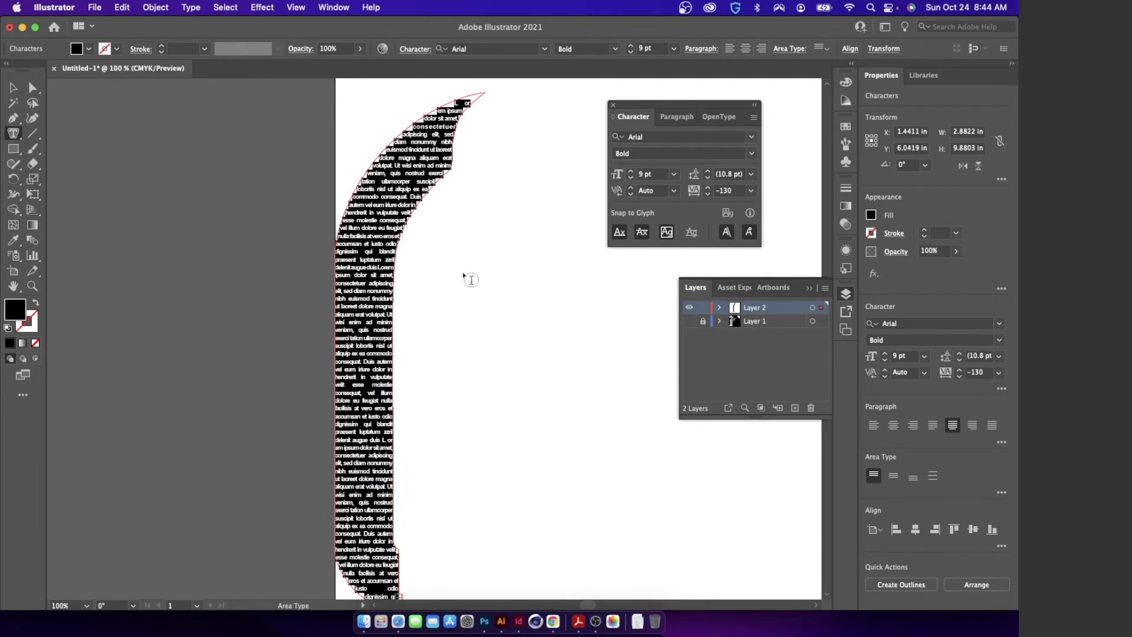
click(708, 178)
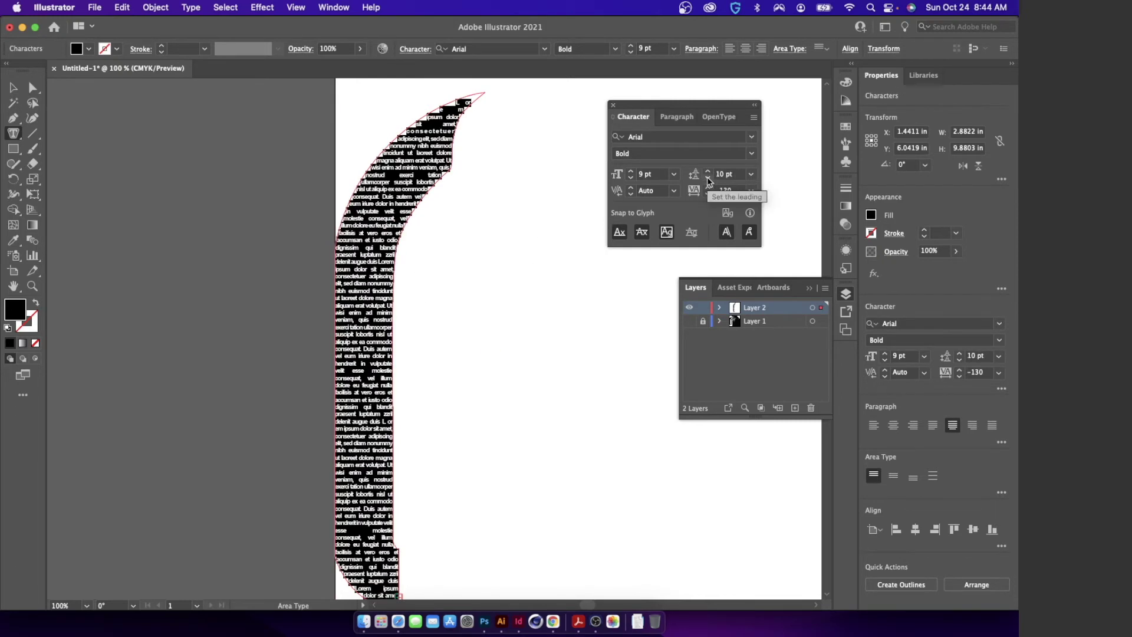
click(708, 179)
click(708, 179)
click(708, 178)
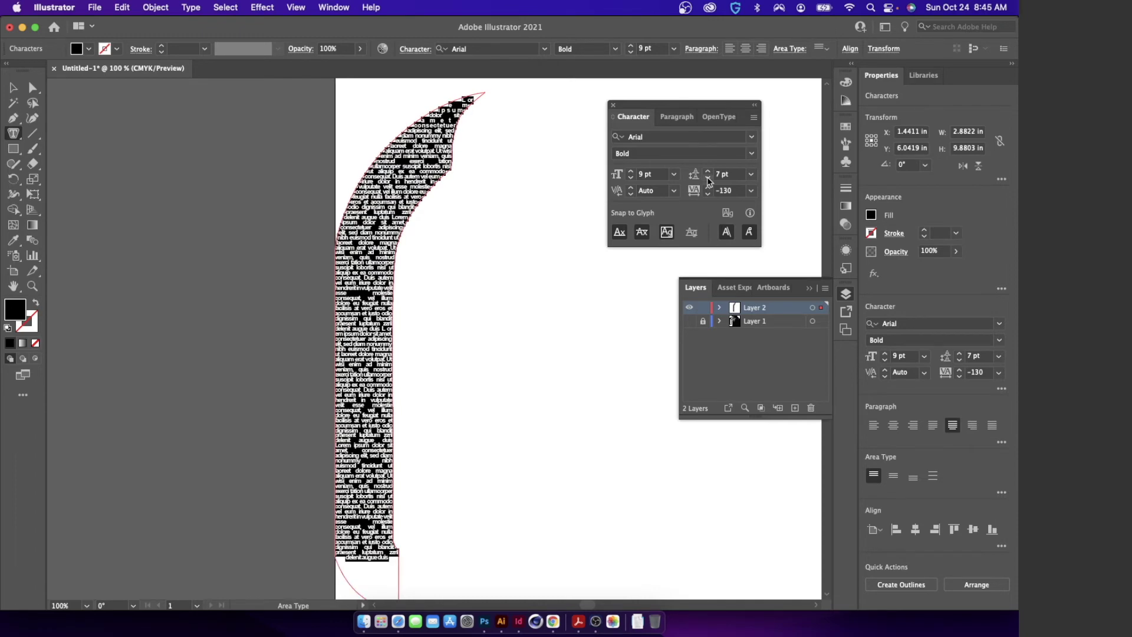
click(708, 179)
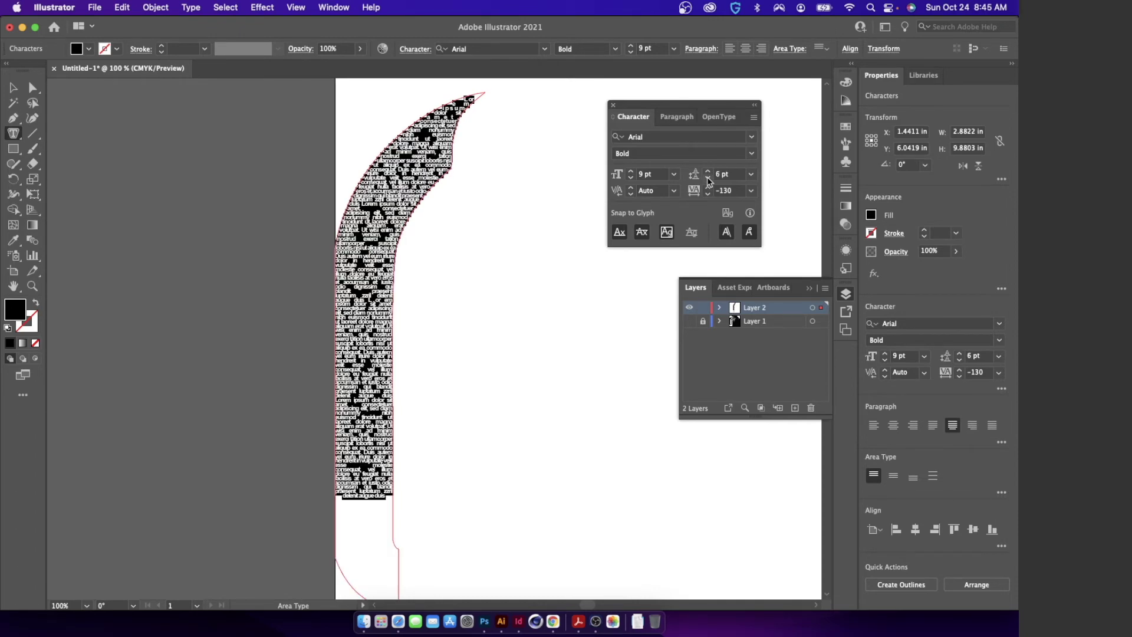
- Copy all the text and paste it after the last line to fill the emptied lower part of the shape
click(412, 173)
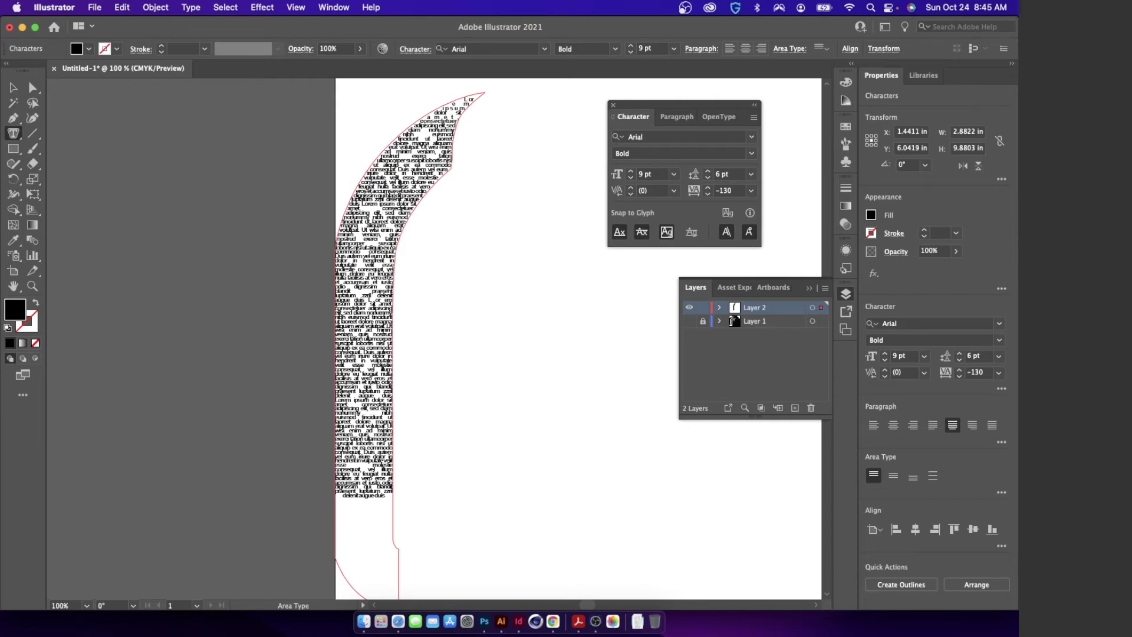
key(super+a)
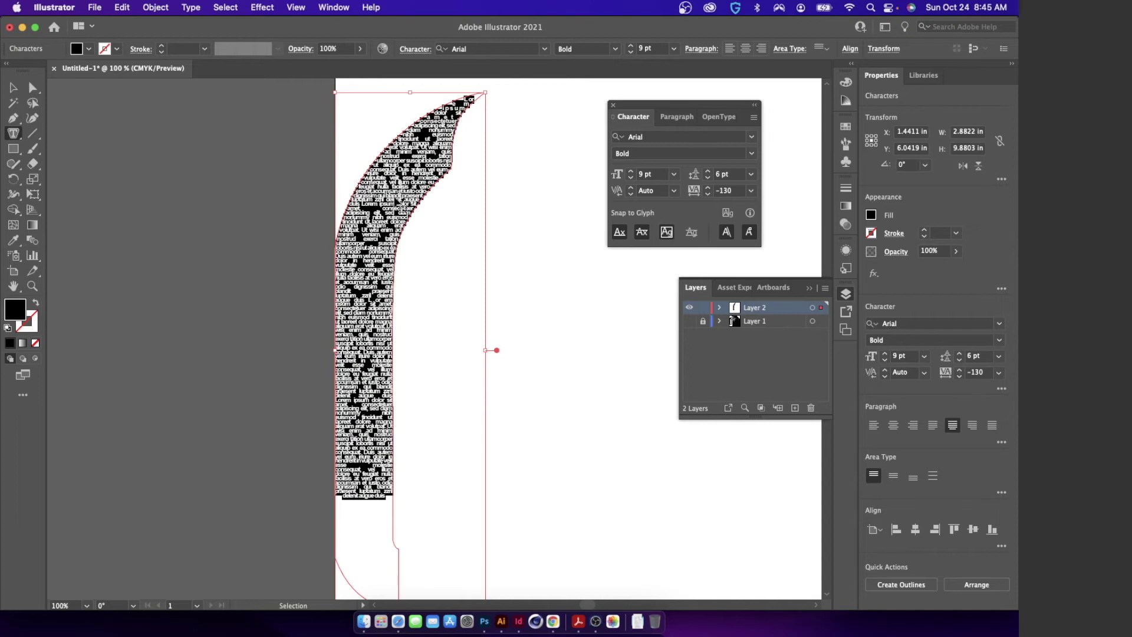
click(396, 202)
key(super+v)
key(super+shift+a)
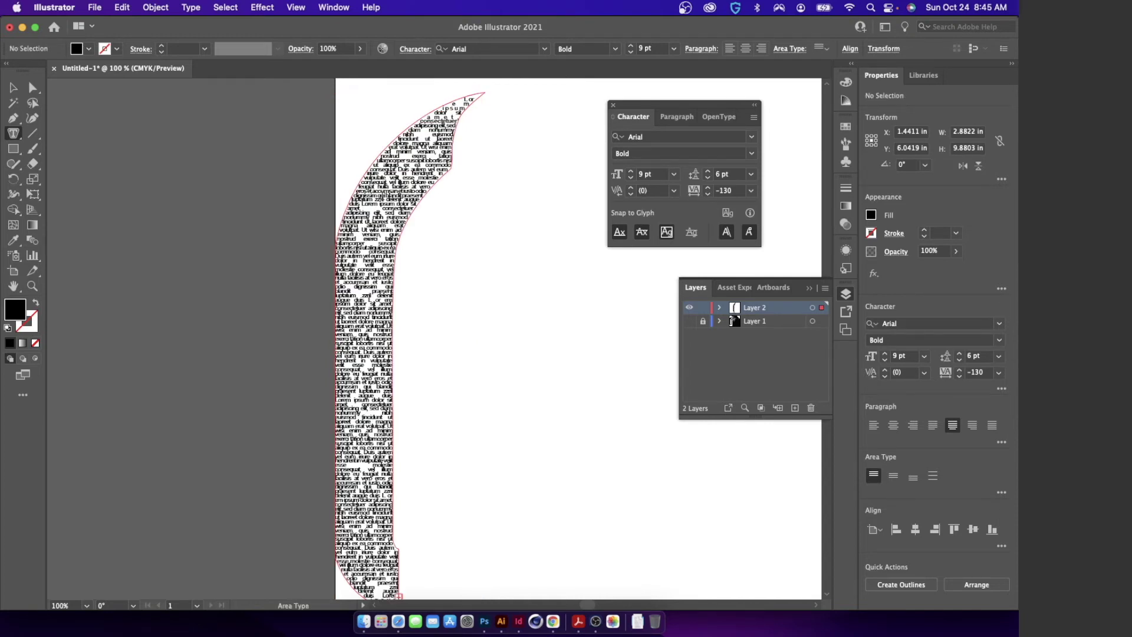
click(369, 218)
- Show the reference portrait on Layer 1 behind the text-filled shape
key(super+minus)
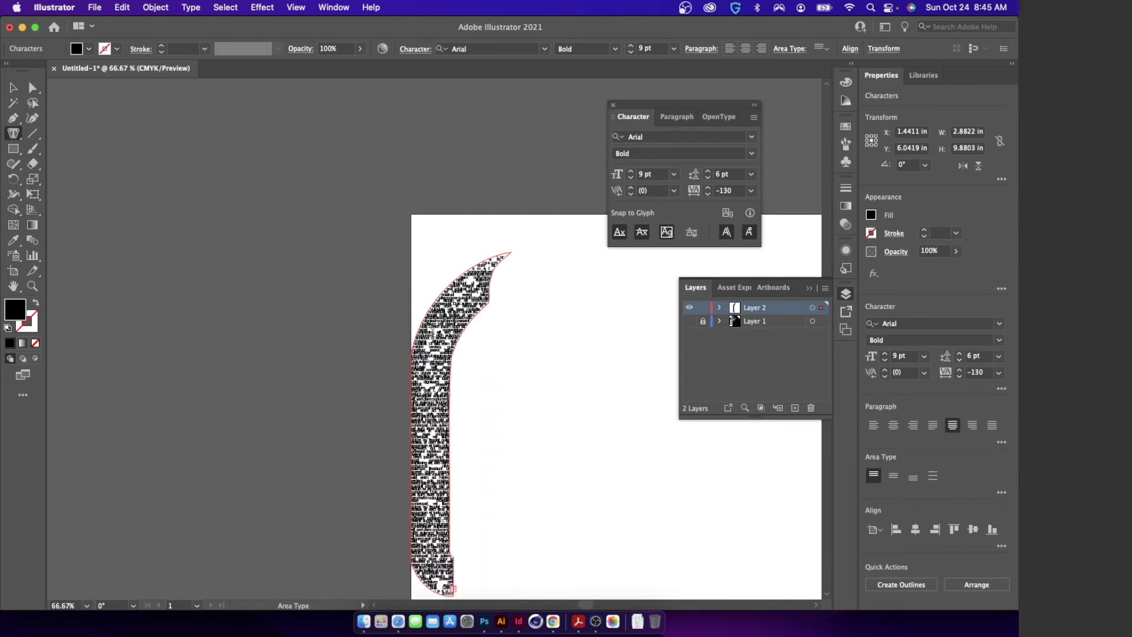
scroll(489, 361, right, 5)
scroll(498, 362, down, 3)
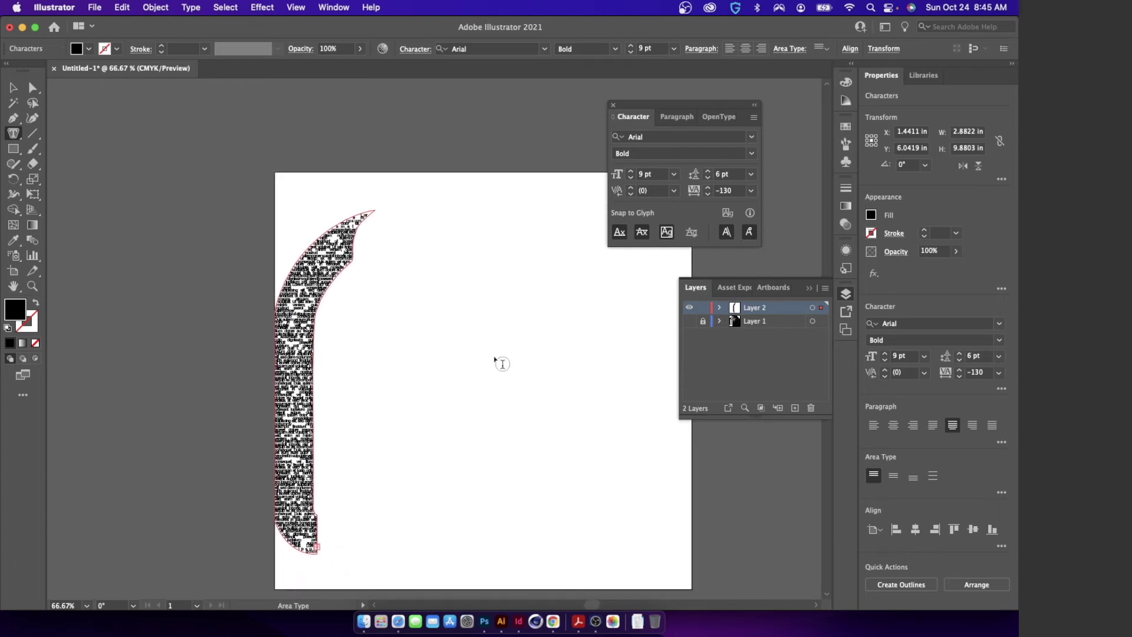
scroll(502, 363, right, 1)
scroll(502, 363, up, 1)
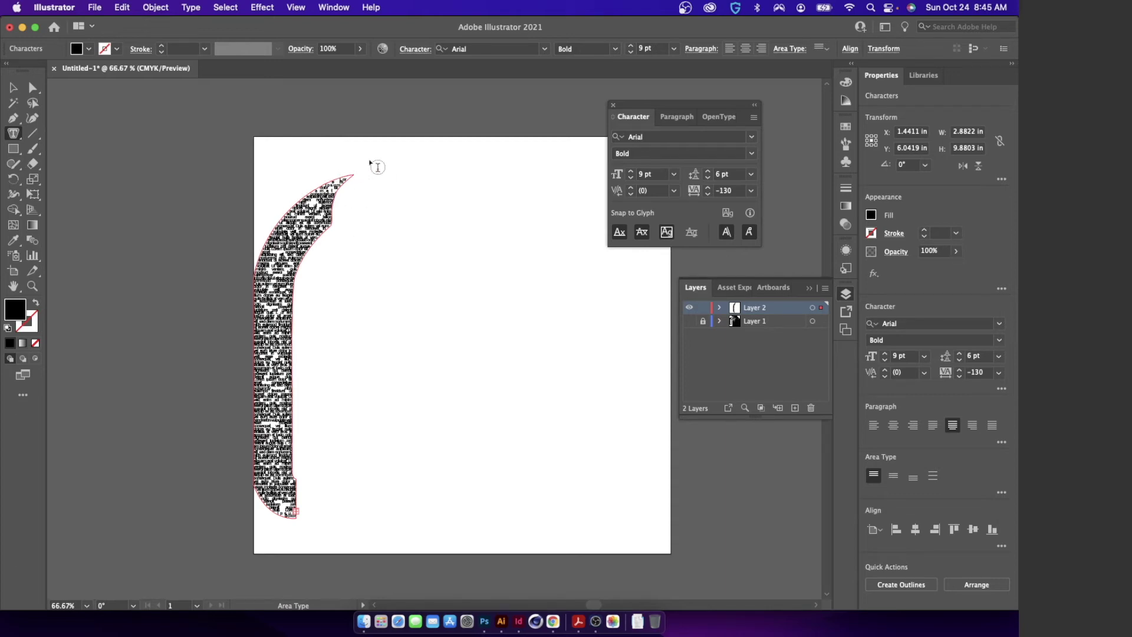
click(689, 321)
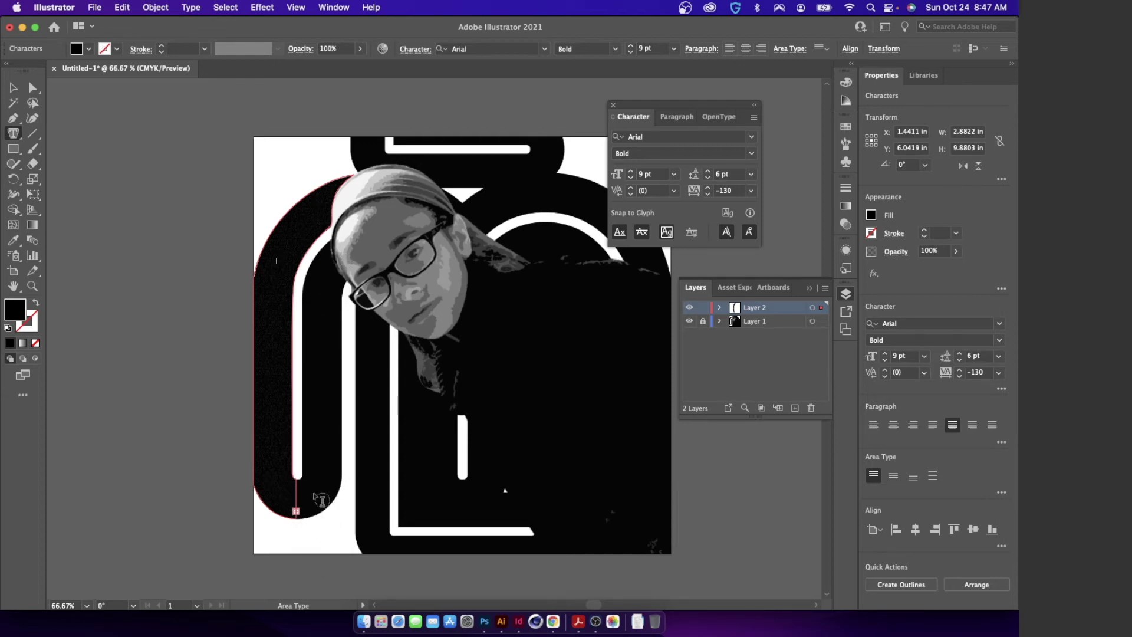
scroll(285, 252, down, 1)
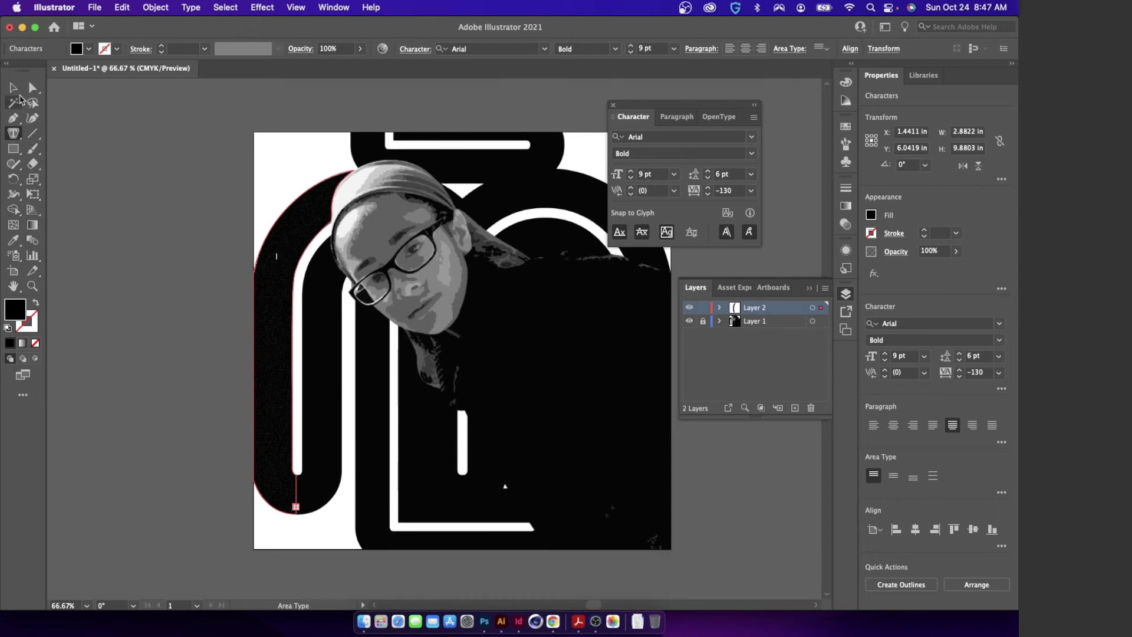
- Start tracing the black band beside the filled shape with the Pen tool, along the face's edge and the band's upper curve
click(13, 117)
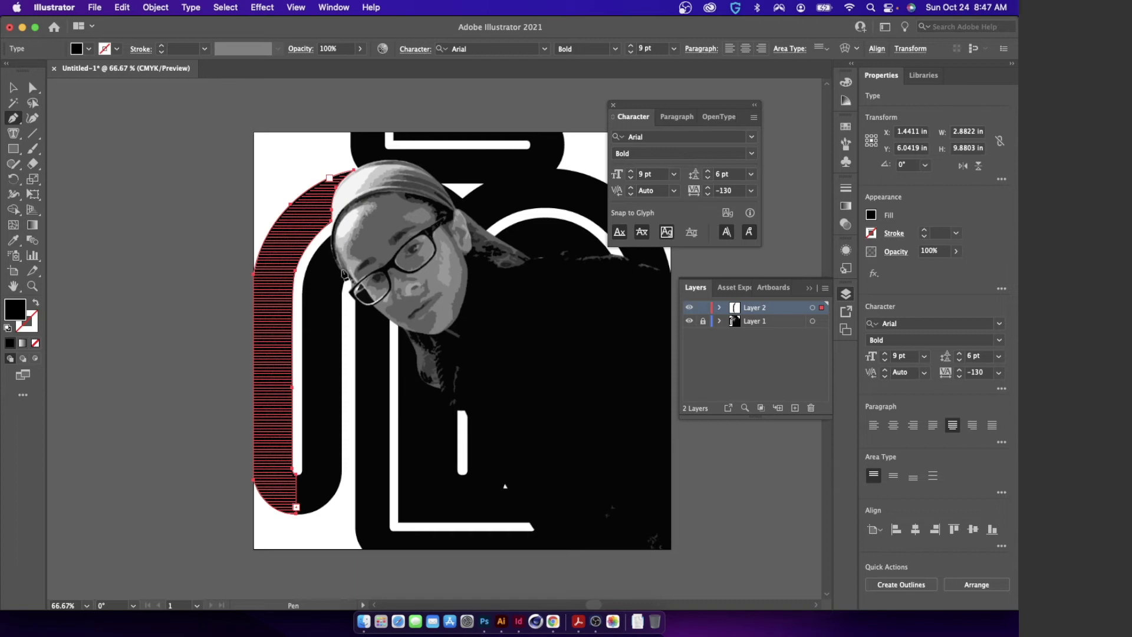
key(super+equal)
key(super+equal)
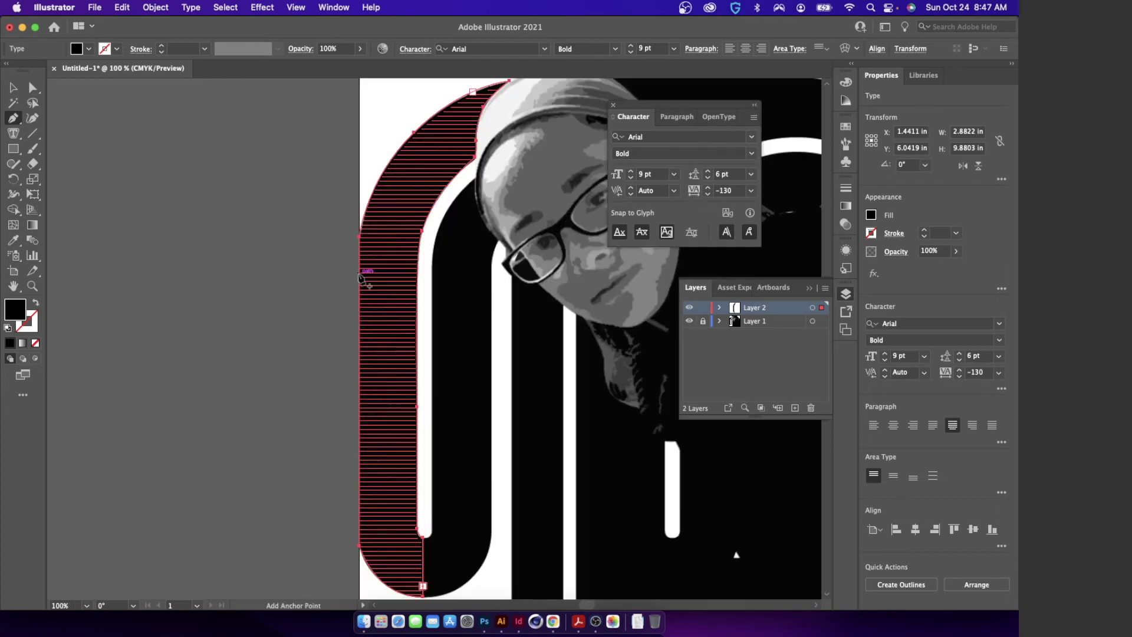
super+click(424, 258)
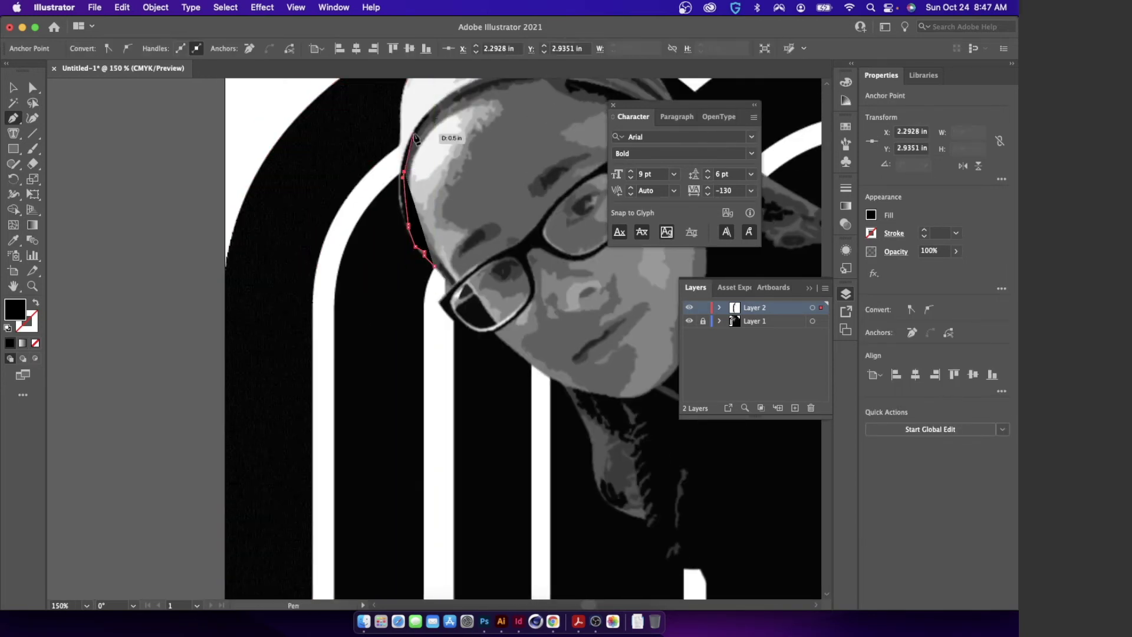
click(391, 180)
drag(338, 269, 334, 318)
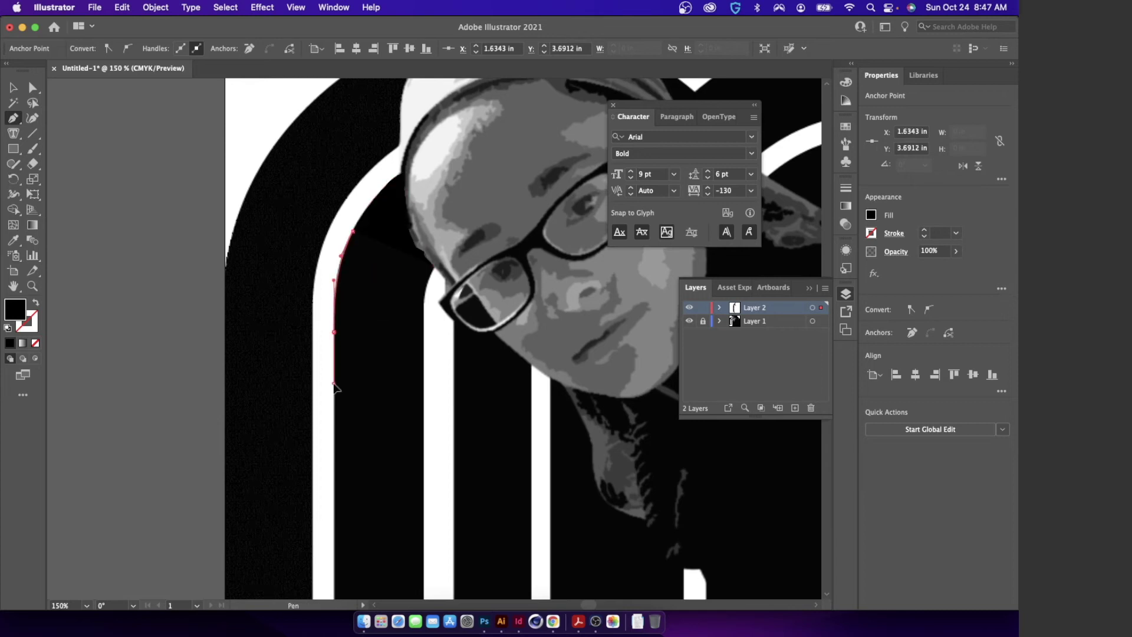
- Continue the path down the band's inner edge, around the white slot's rounded end and straight down to the letter's bottom edge
key(super+minus)
click(334, 596)
key(super+equal)
key(super+equal)
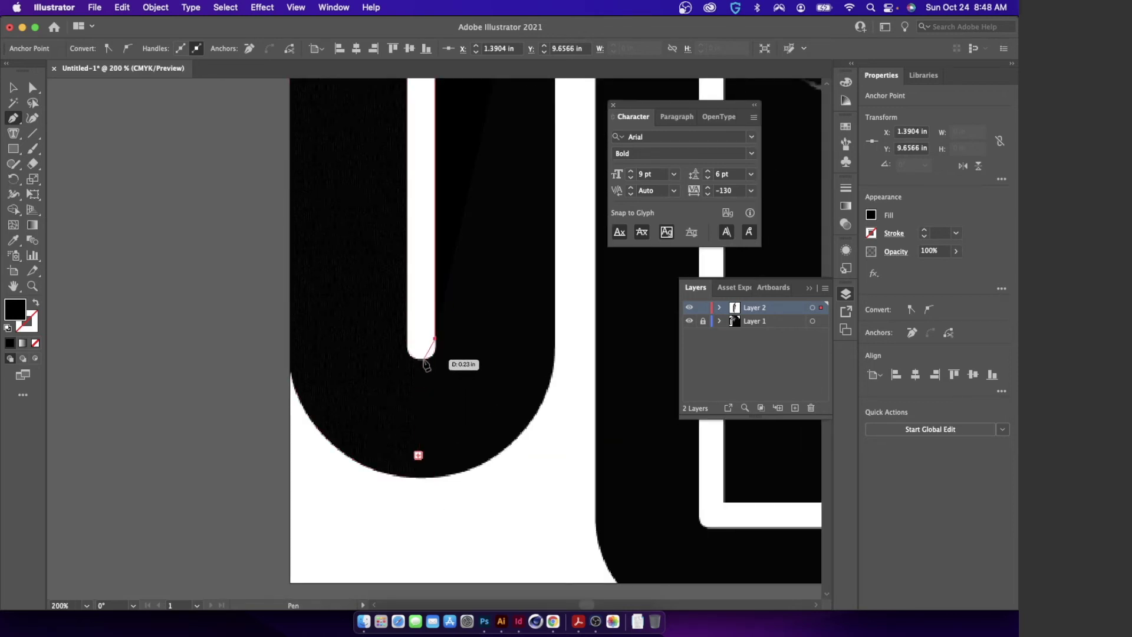
drag(424, 358, 410, 358)
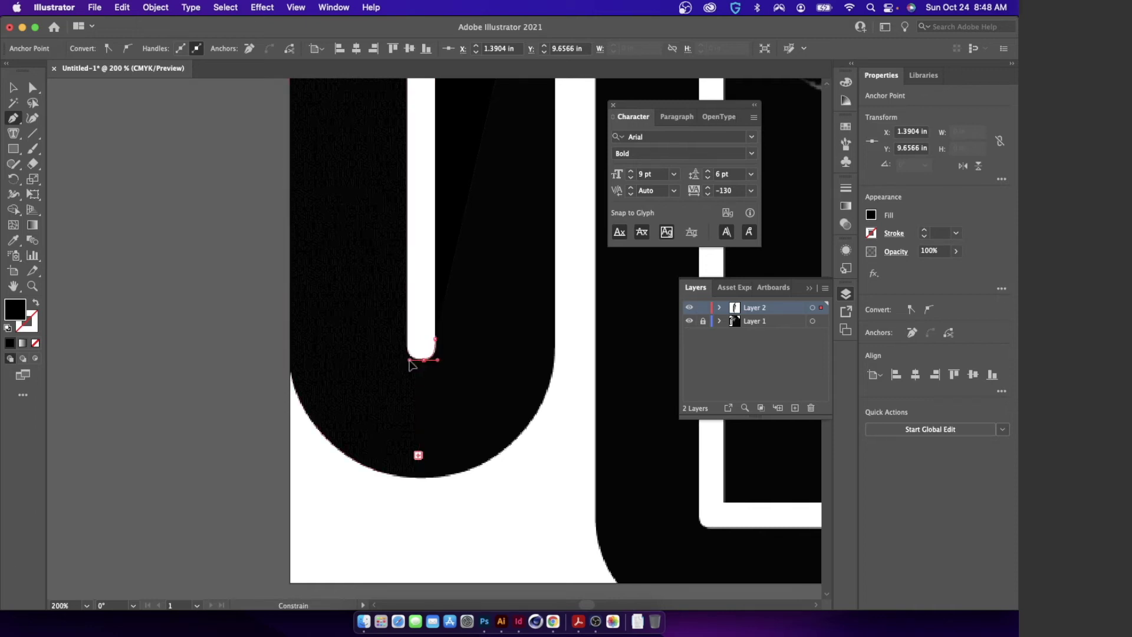
scroll(412, 396, down, 1)
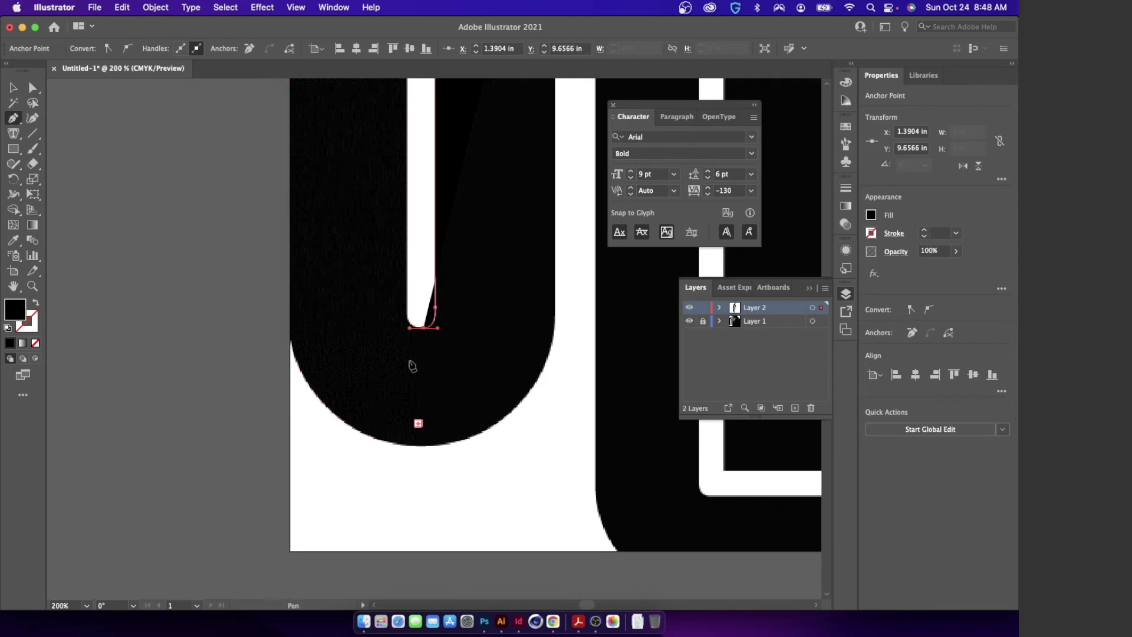
click(422, 327)
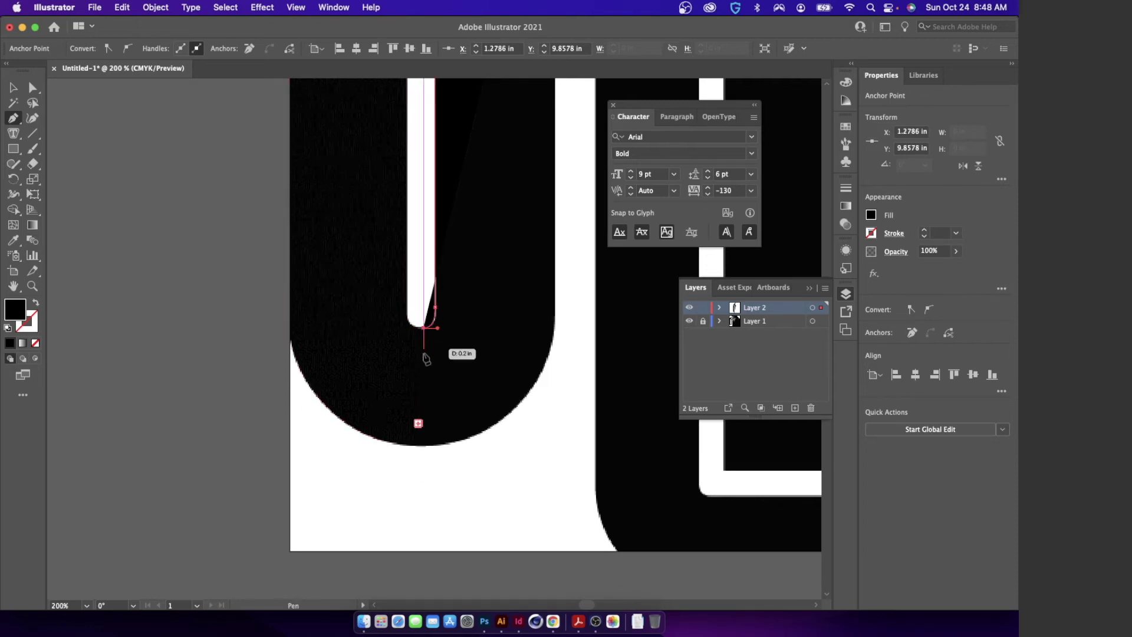
click(426, 447)
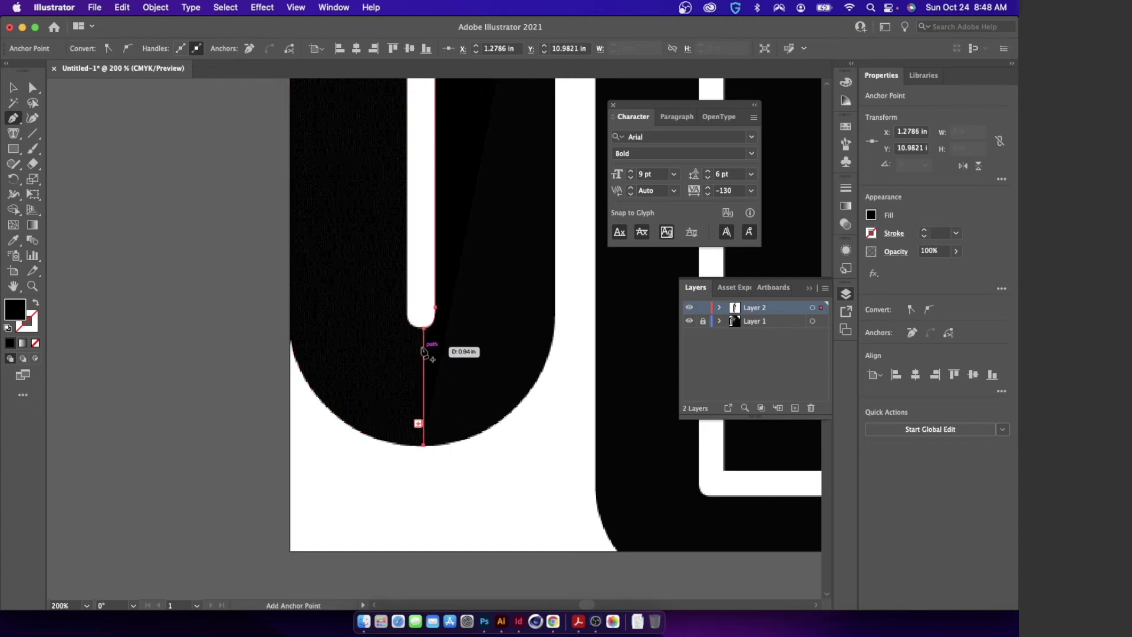
- Trace the band's rounded bottom and outer edge upward, and close the path at its starting point beside the glasses
click(465, 440)
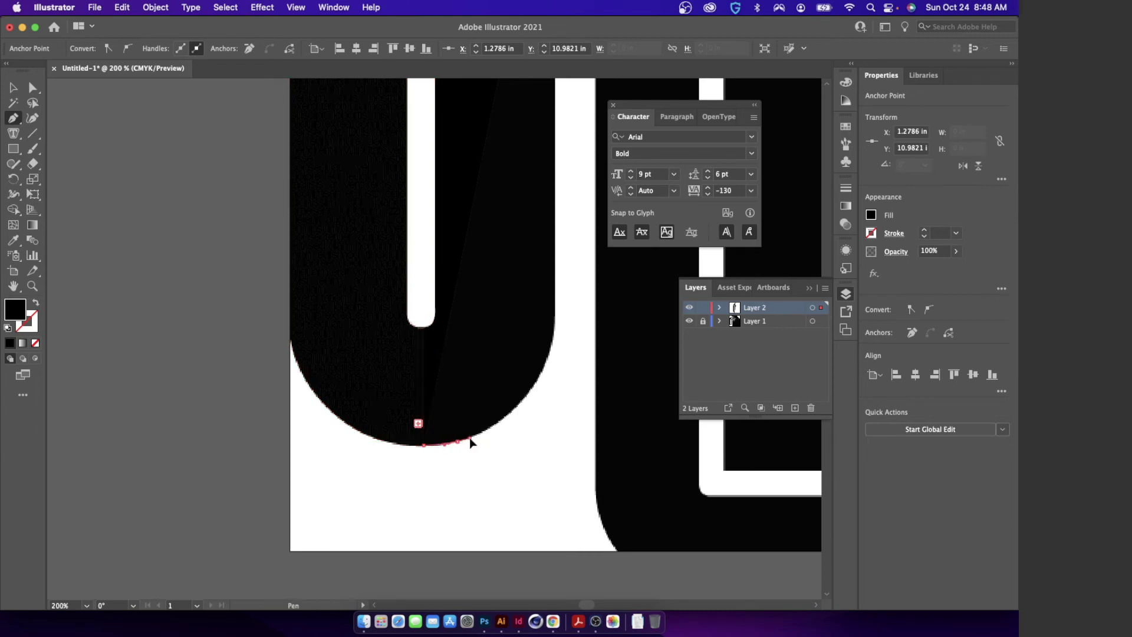
click(514, 412)
click(532, 388)
click(550, 360)
drag(550, 360, 551, 354)
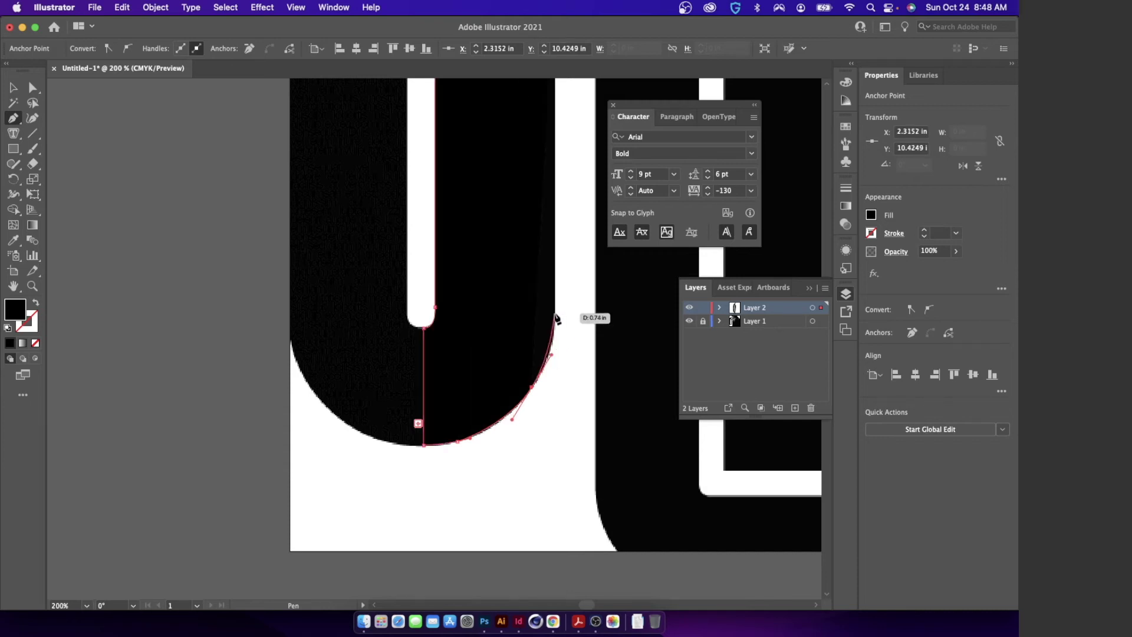
click(555, 294)
scroll(547, 299, up, 3)
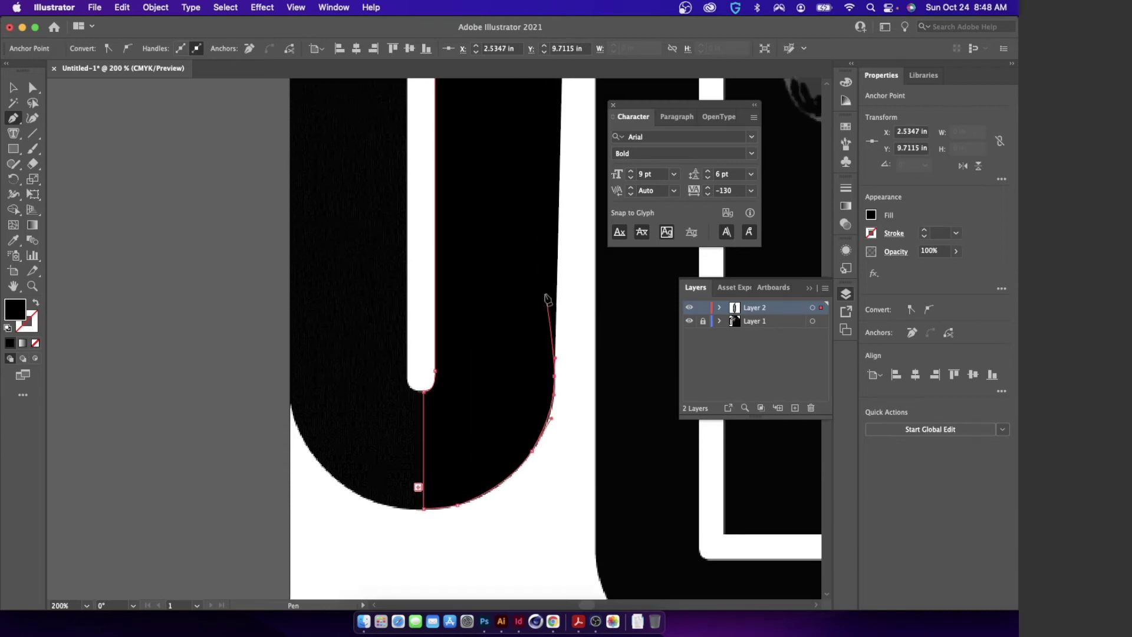
scroll(547, 299, up, 15)
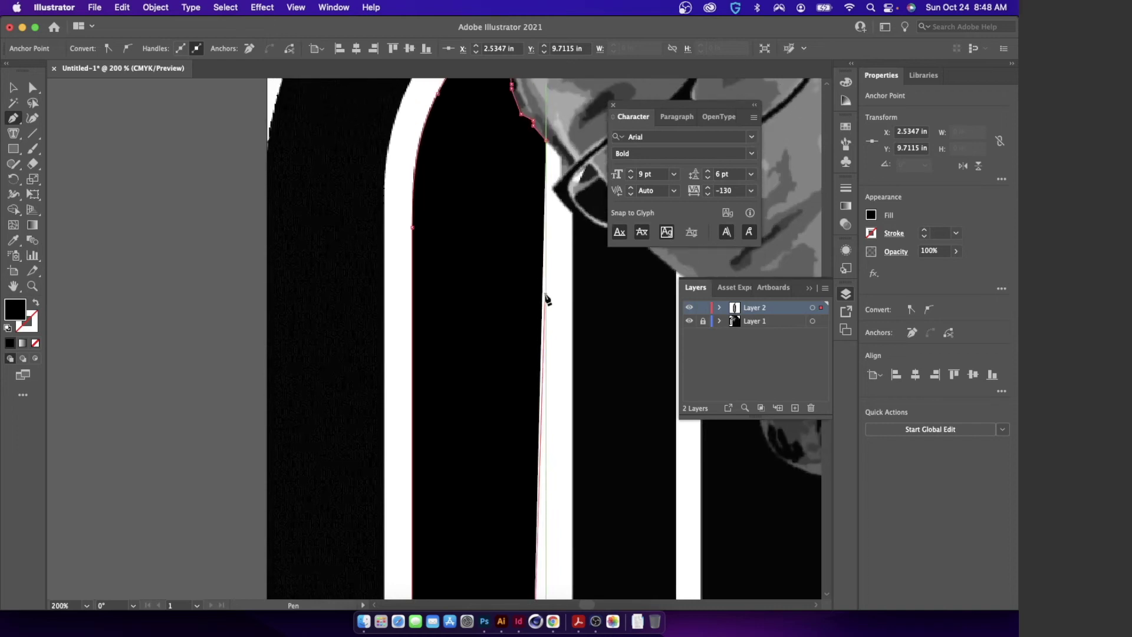
click(545, 140)
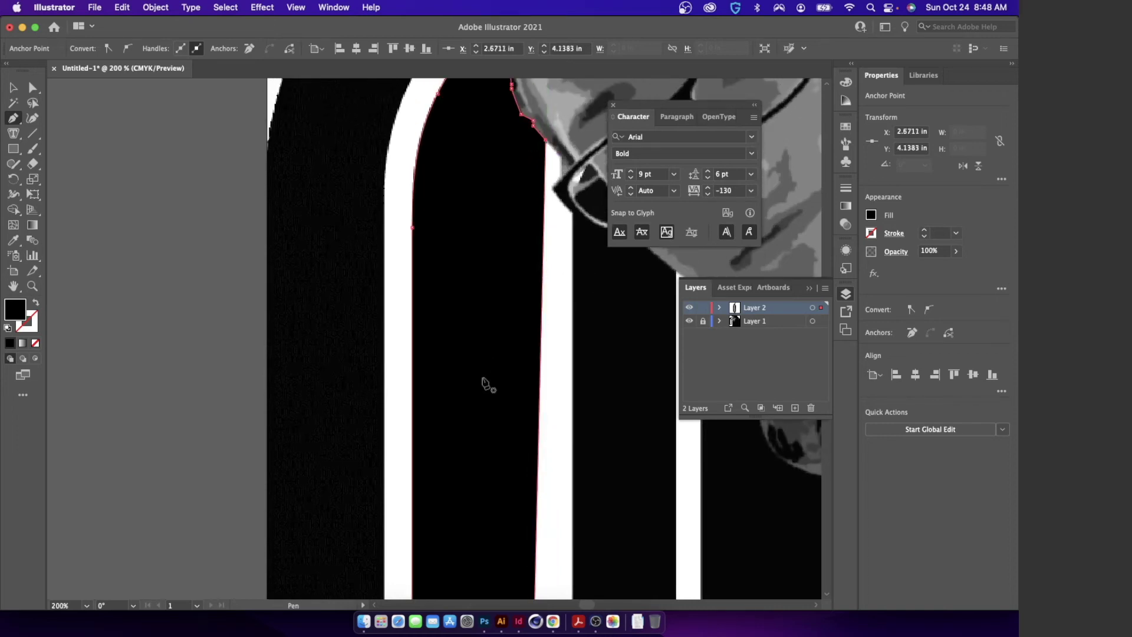
- Hide Layer 1 and convert the newly traced band into area type filled with Lorem ipsum placeholder text
click(689, 321)
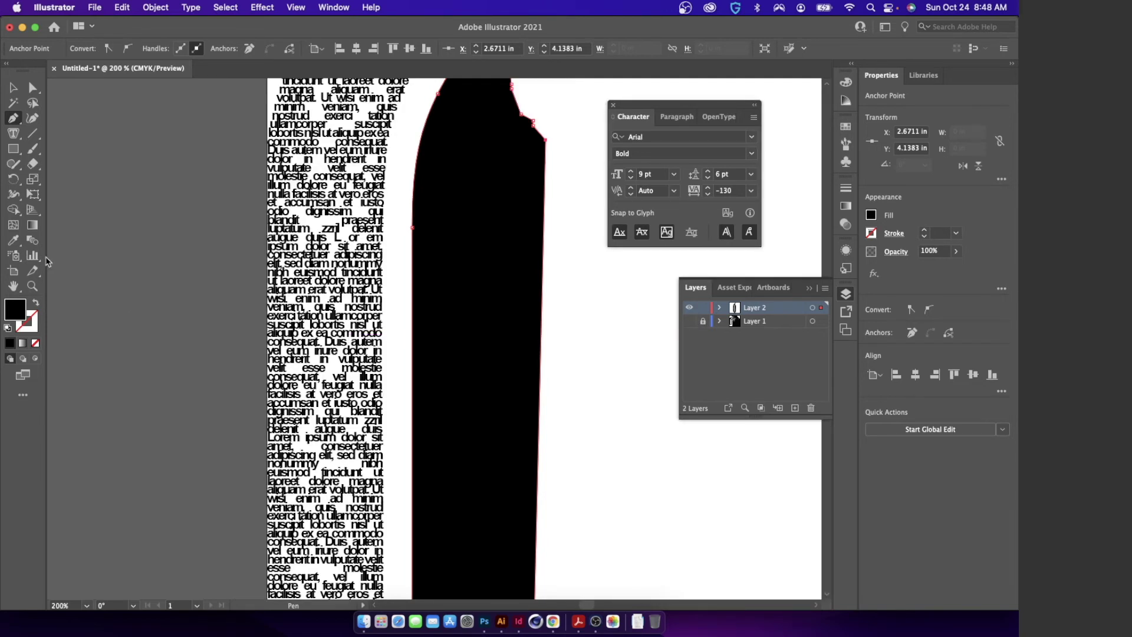
click(13, 133)
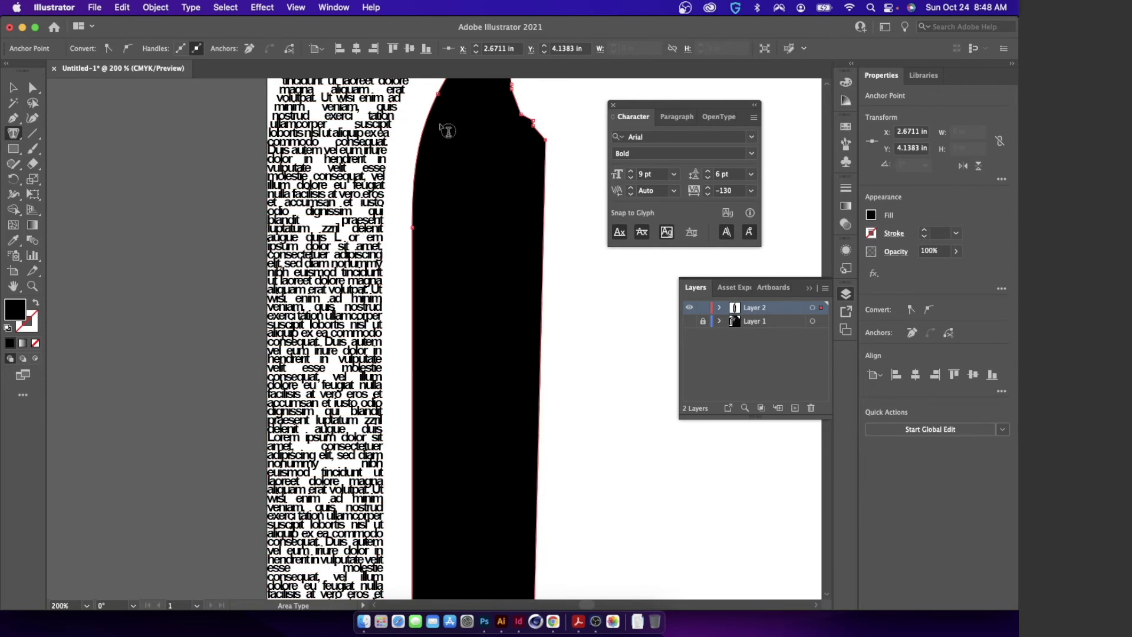
scroll(446, 127, right, 3)
scroll(446, 127, up, 1)
scroll(448, 127, up, 3)
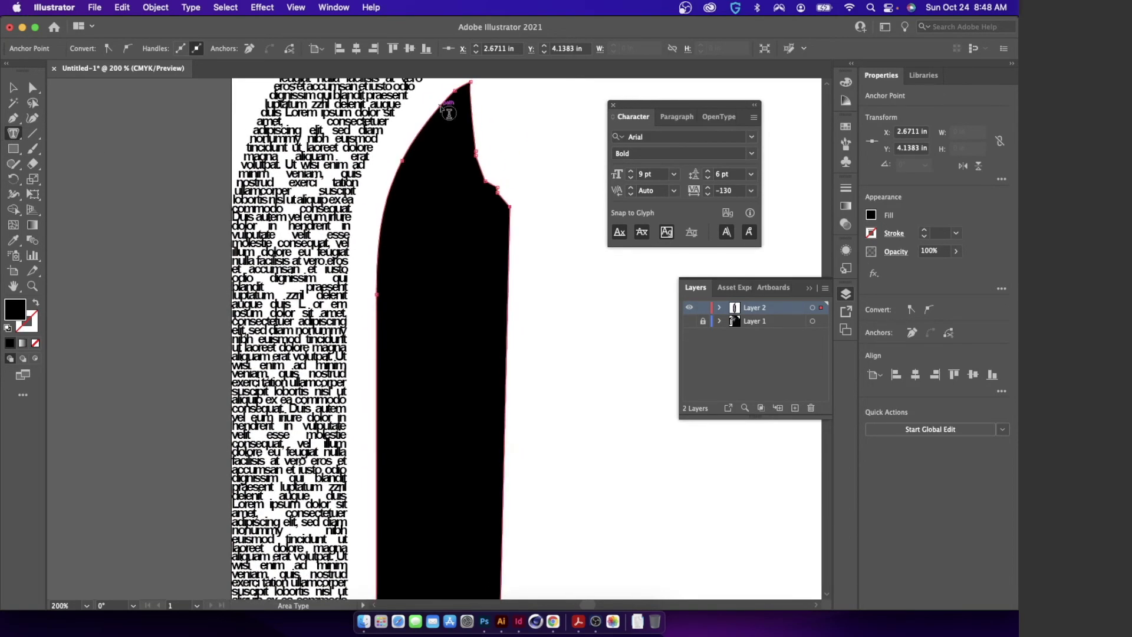
click(448, 112)
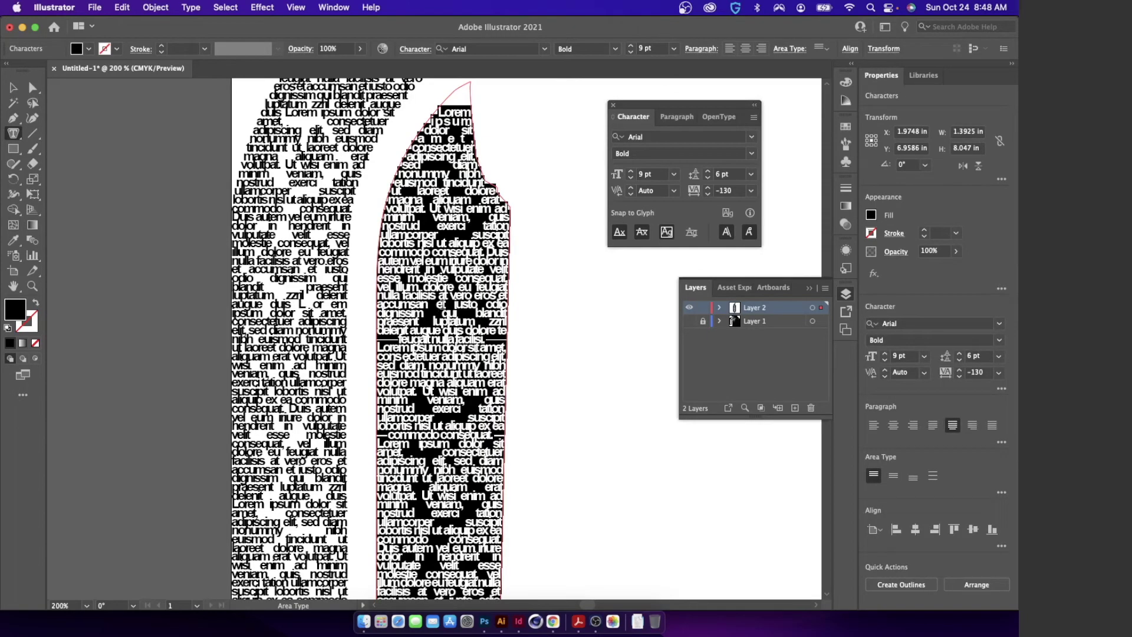
scroll(432, 165, down, 2)
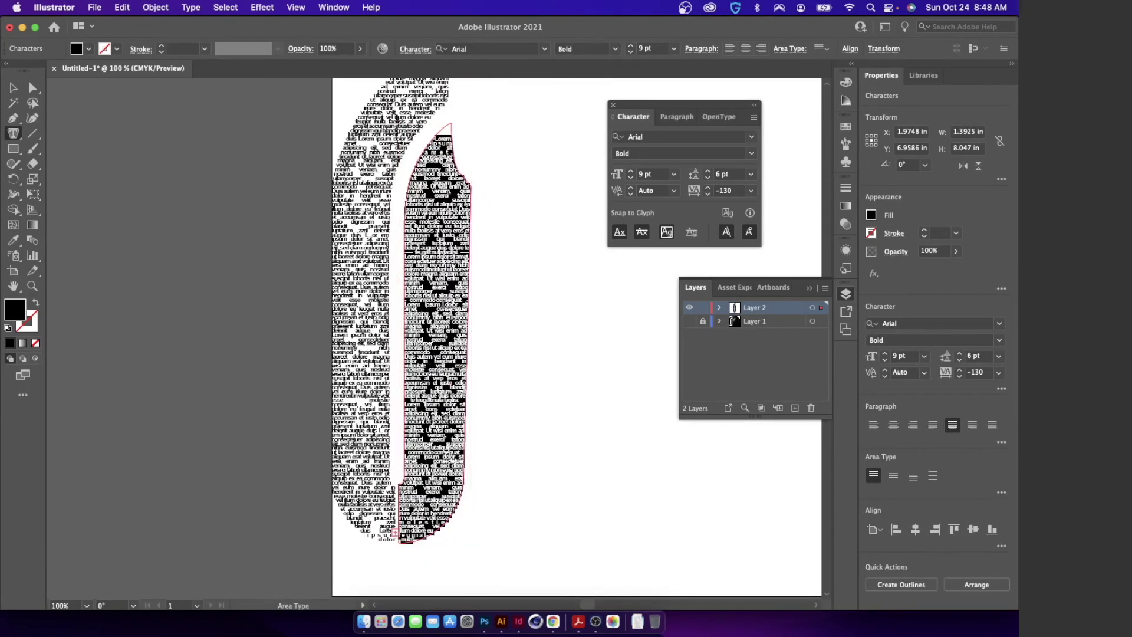
- Nudge the anchor point at the foot of the white slot on the newly filled text shape slightly left and down
click(13, 87)
click(224, 225)
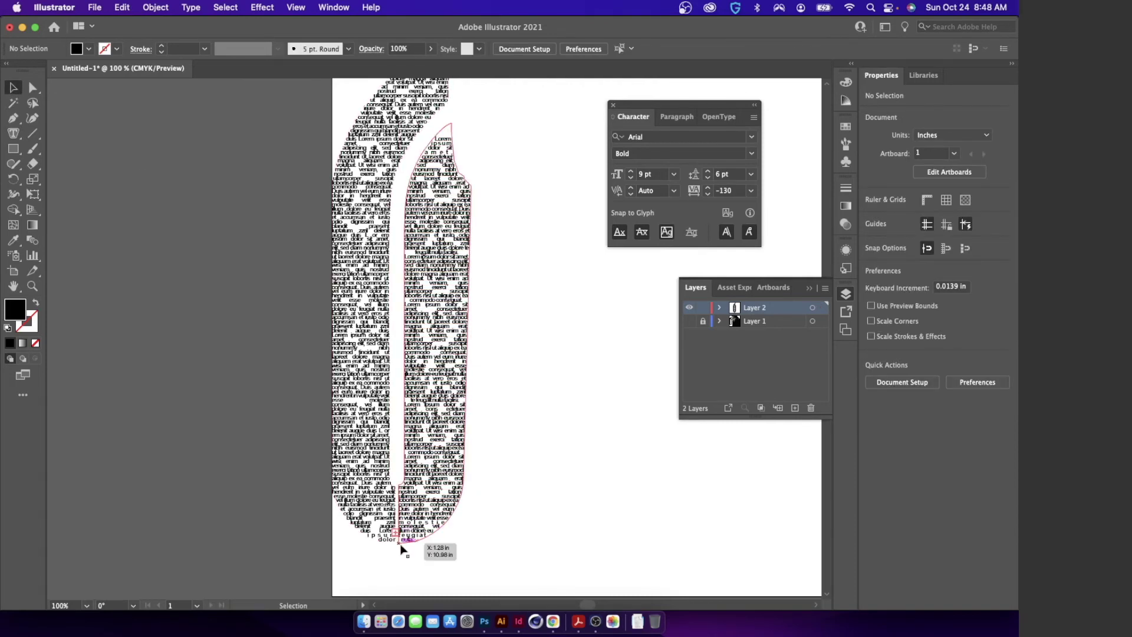
key(super+equal)
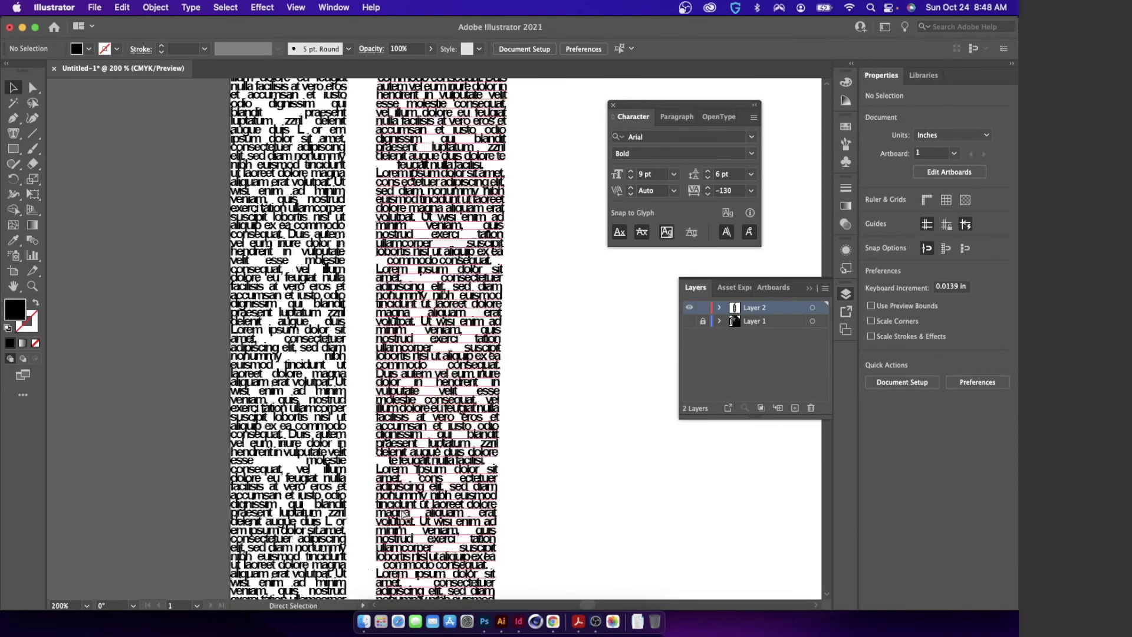
scroll(403, 516, down, 5)
scroll(403, 515, left, 3)
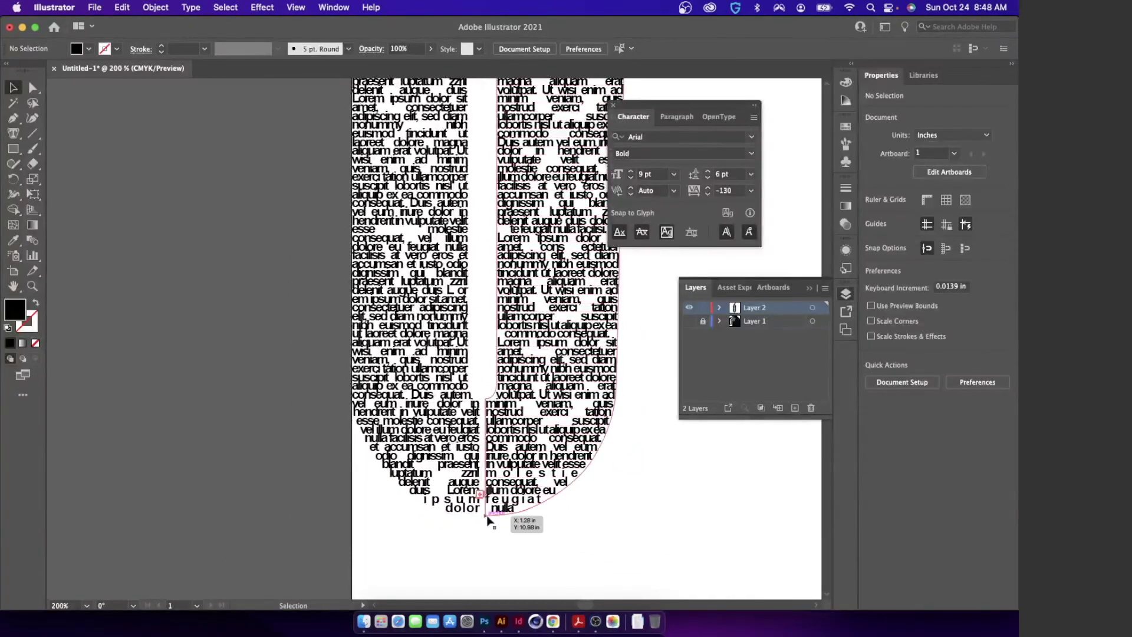
click(32, 87)
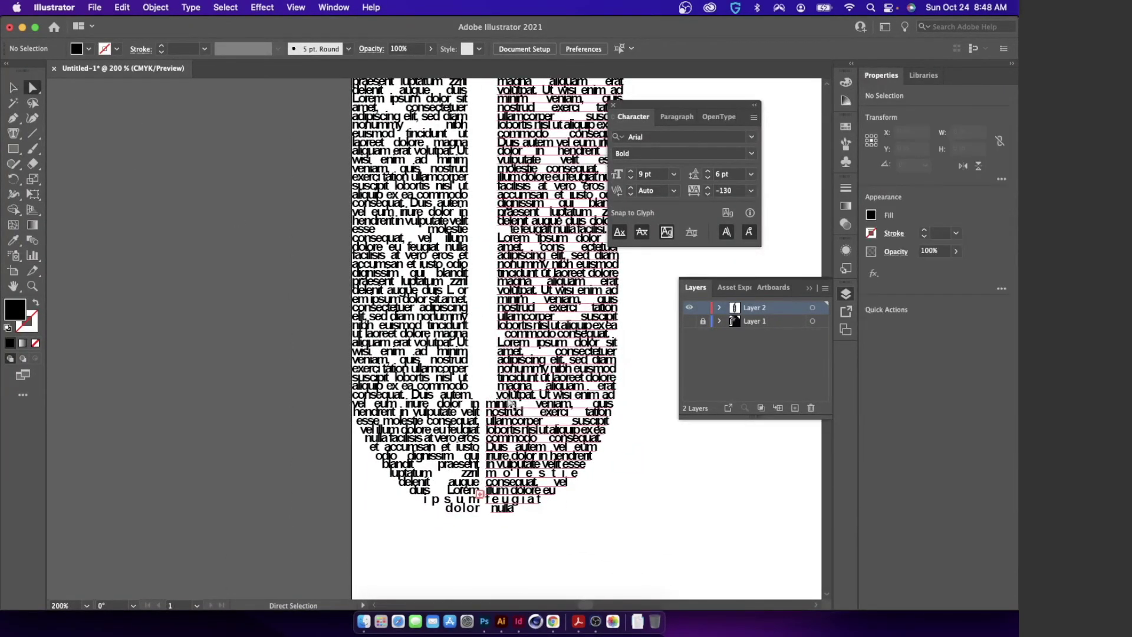
click(486, 399)
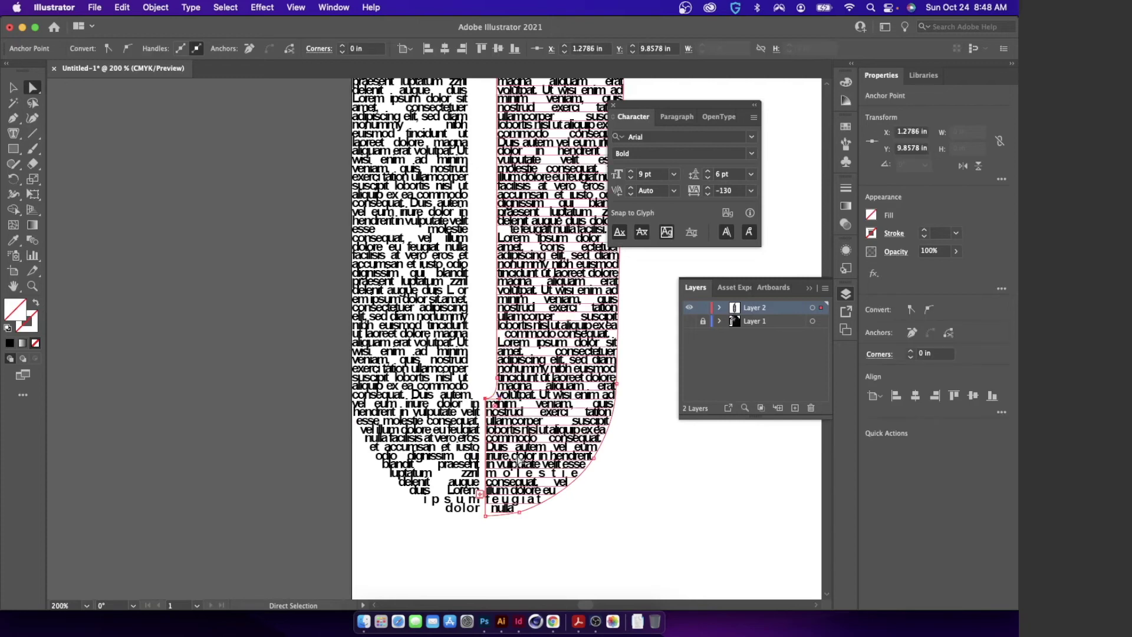
key(Left)
key(Left)
key(Left)
key(Left)
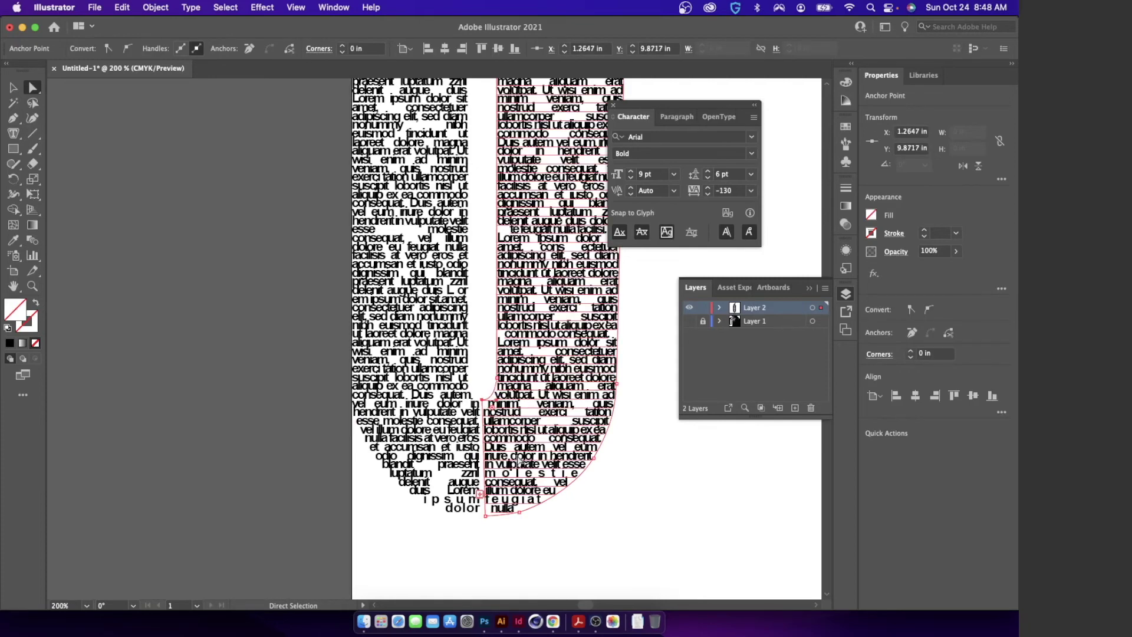
key(Down)
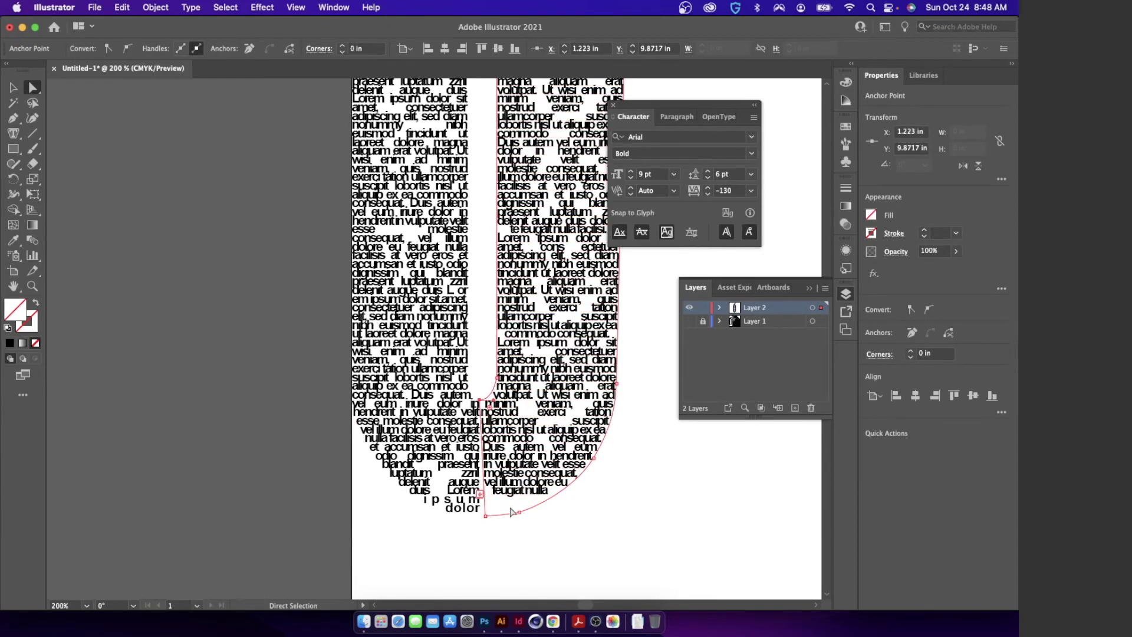
- Nudge the shape's bottom corner anchor left toward the neighbouring text shape and deselect the path
drag(482, 513, 522, 532)
key(Left)
key(Left)
key(Left)
key(Left)
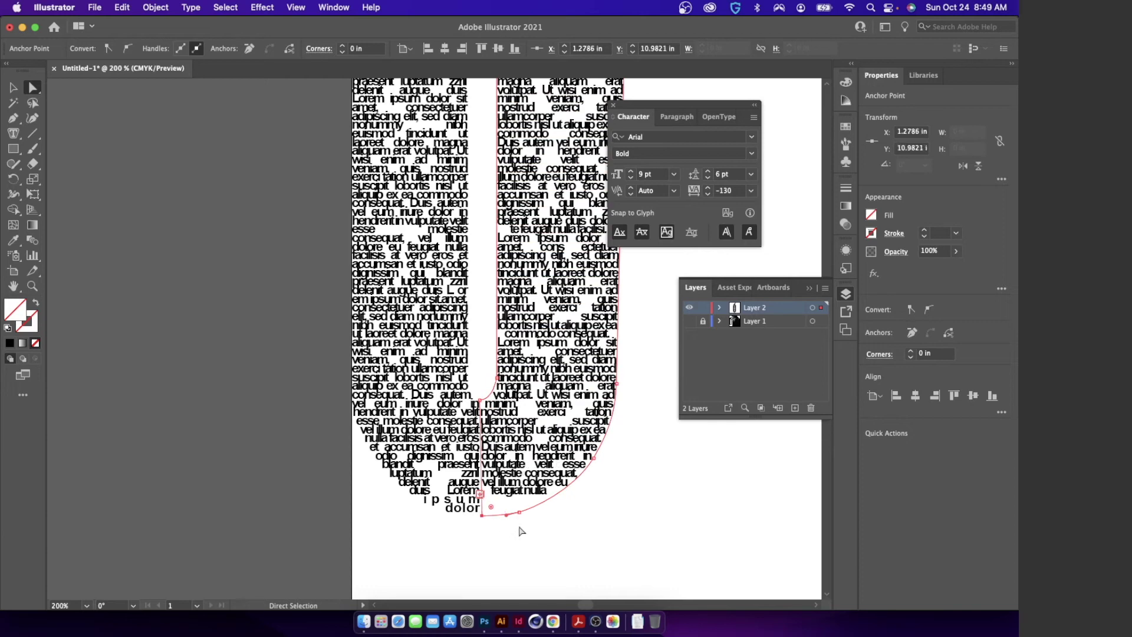
click(542, 539)
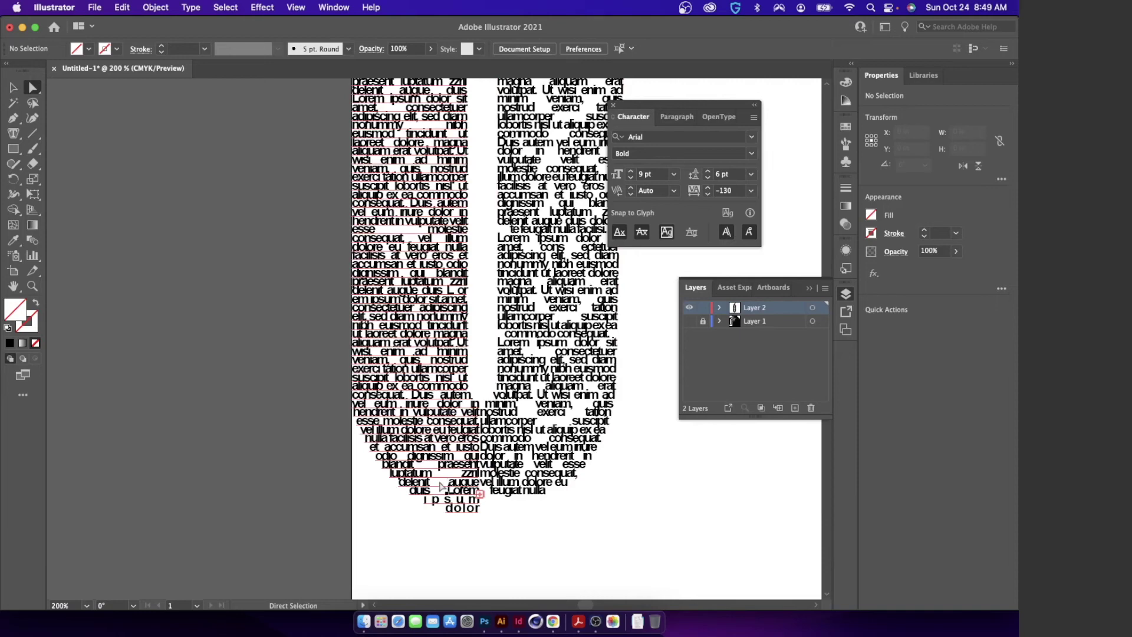
- Compare the text-filled bands with the posterized portrait by toggling the visibility of Layer 1 and Layer 2
key(super+minus)
key(super+minus)
key(super+minus)
key(super+minus)
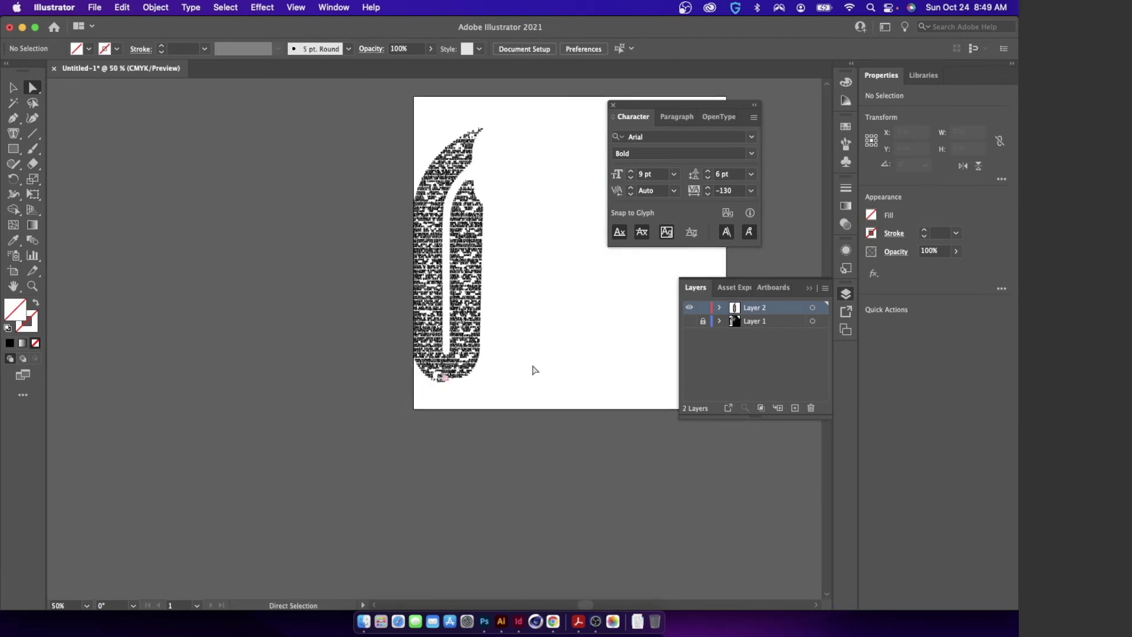
scroll(523, 335, right, 5)
scroll(524, 334, up, 3)
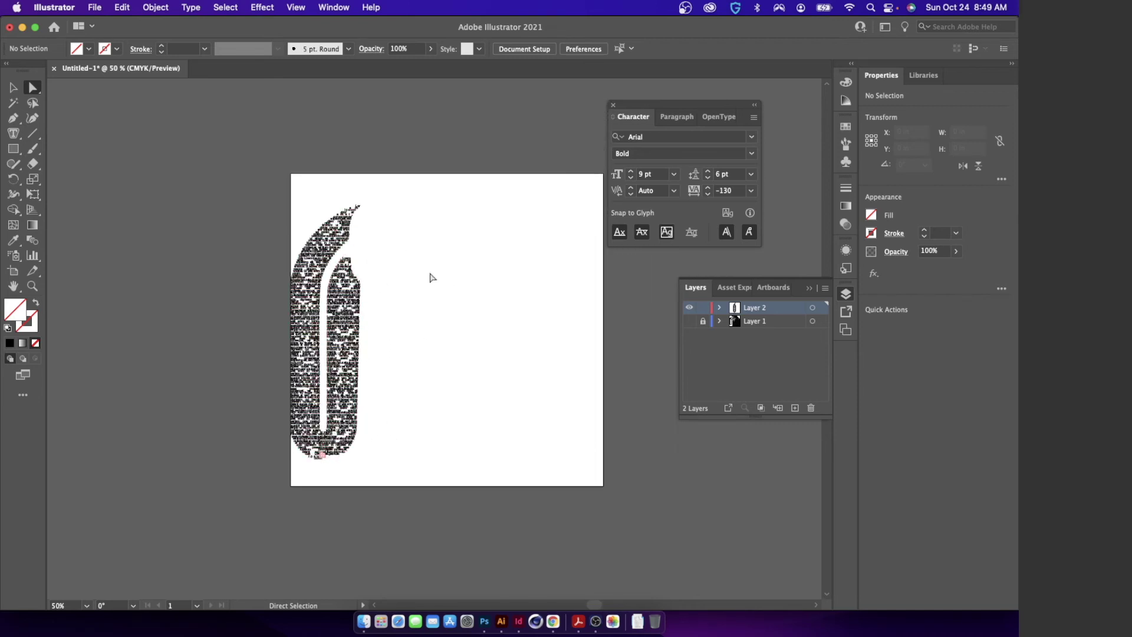
click(689, 309)
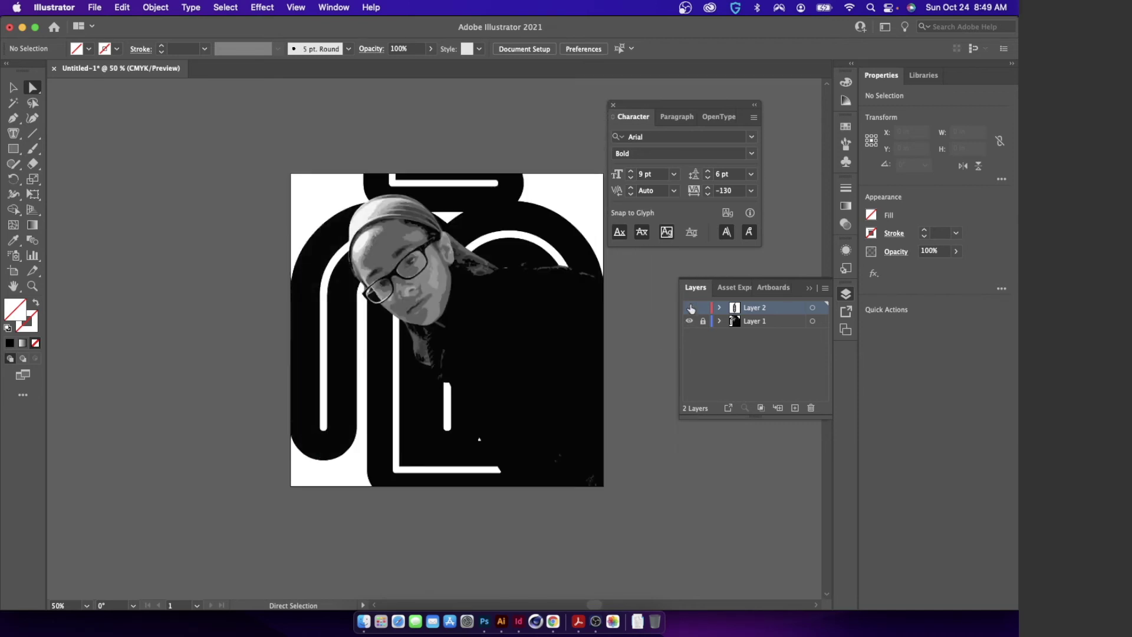
click(689, 322)
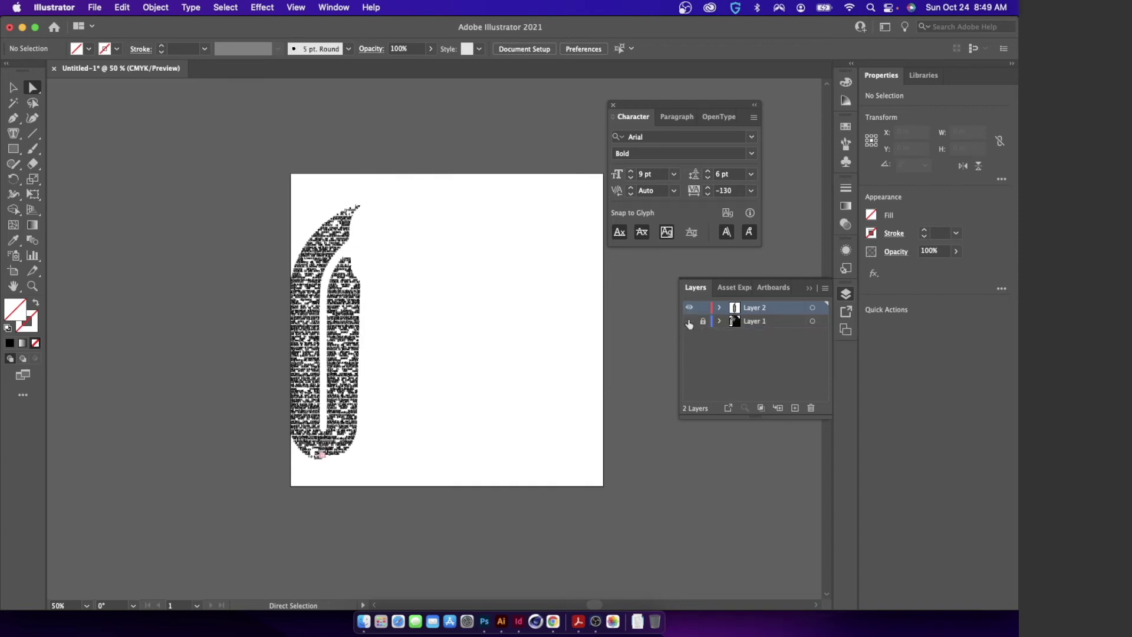
click(687, 308)
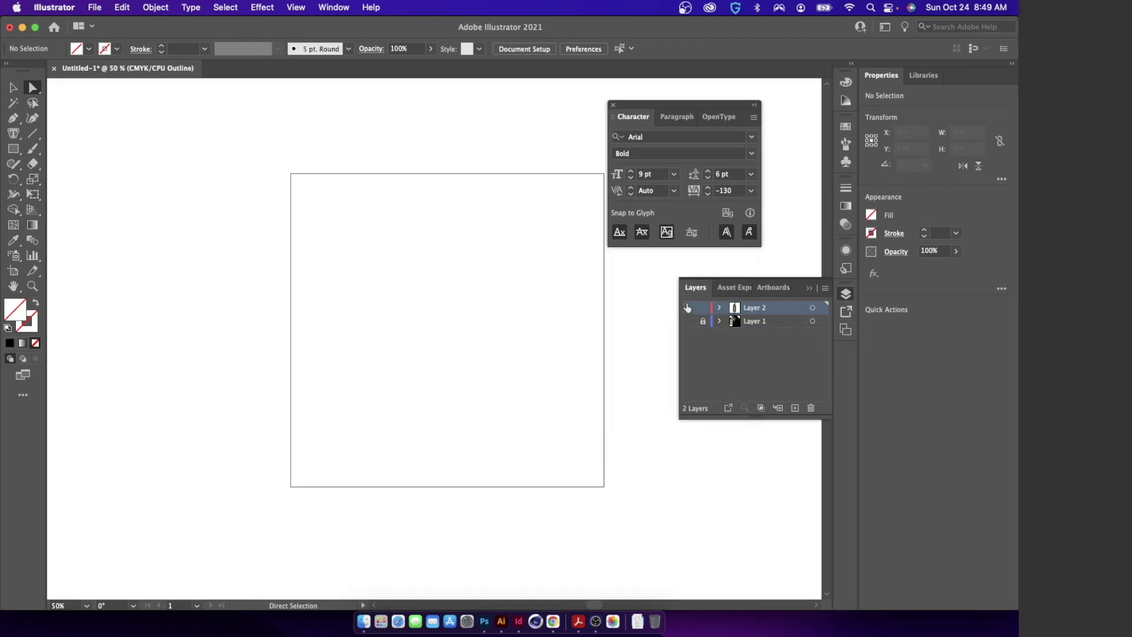
click(688, 308)
- Show Layer 1 and start tracing the white upper-left background with the Pen tool, from the artboard's top edge down the black letter to the head wrap
click(689, 321)
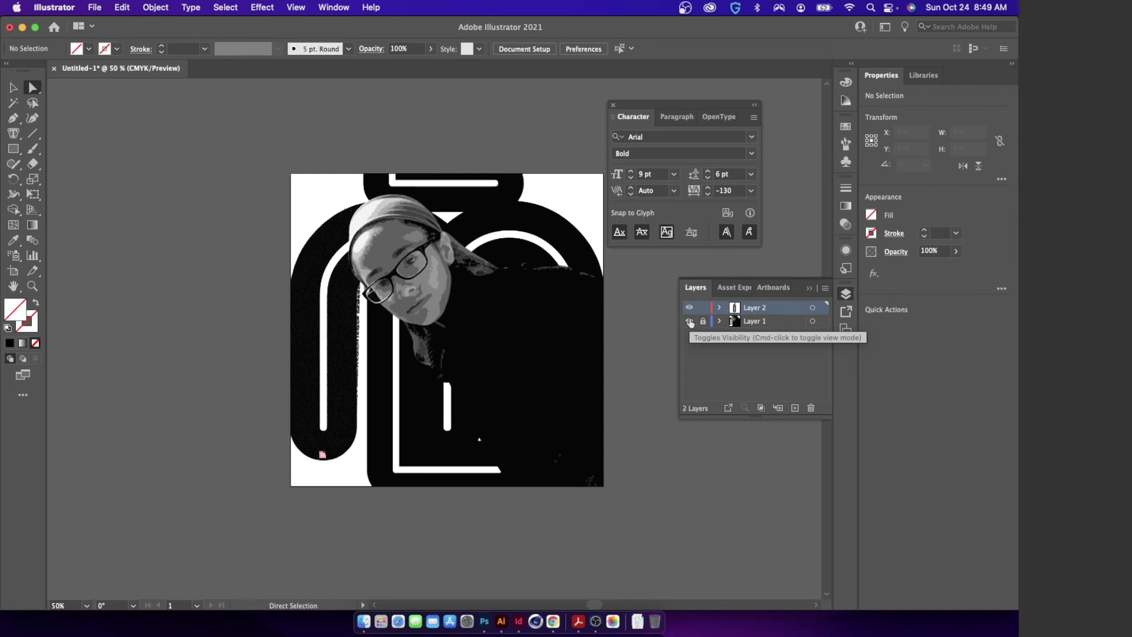
scroll(272, 279, up, 5)
scroll(271, 278, left, 3)
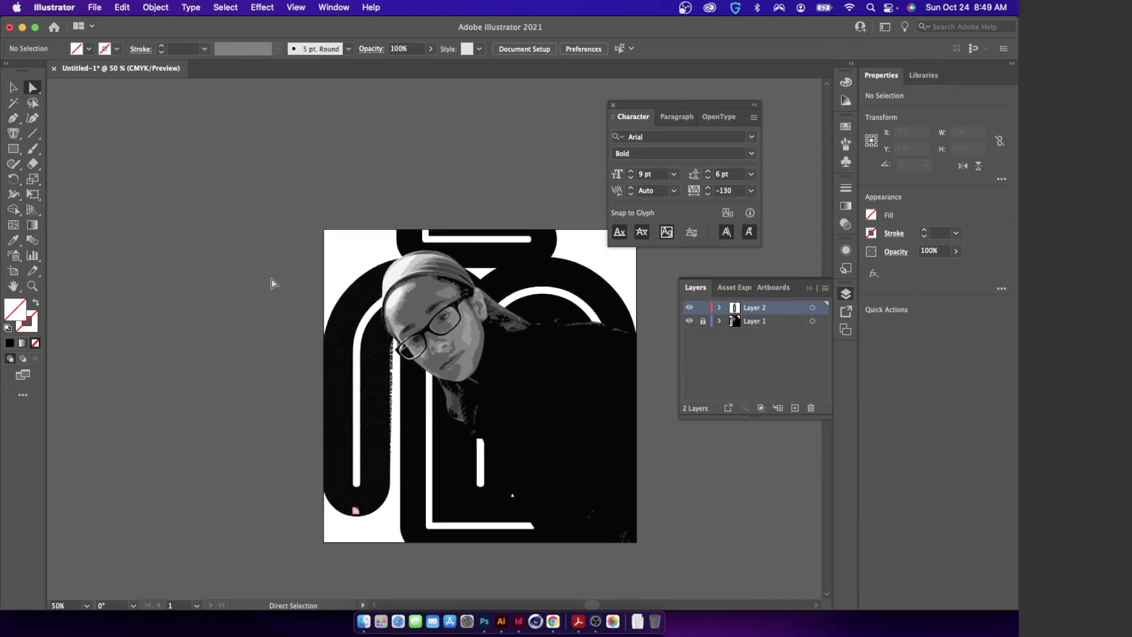
key(super+equal)
key(super+equal)
key(super+equal)
scroll(470, 395, up, 10)
scroll(470, 395, left, 8)
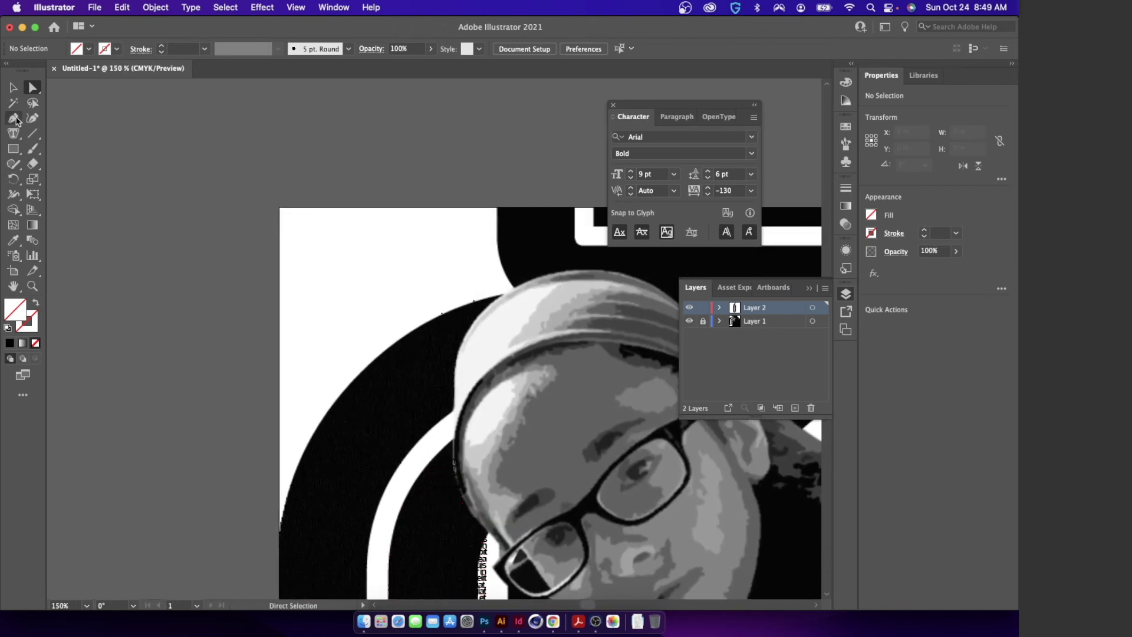
click(13, 118)
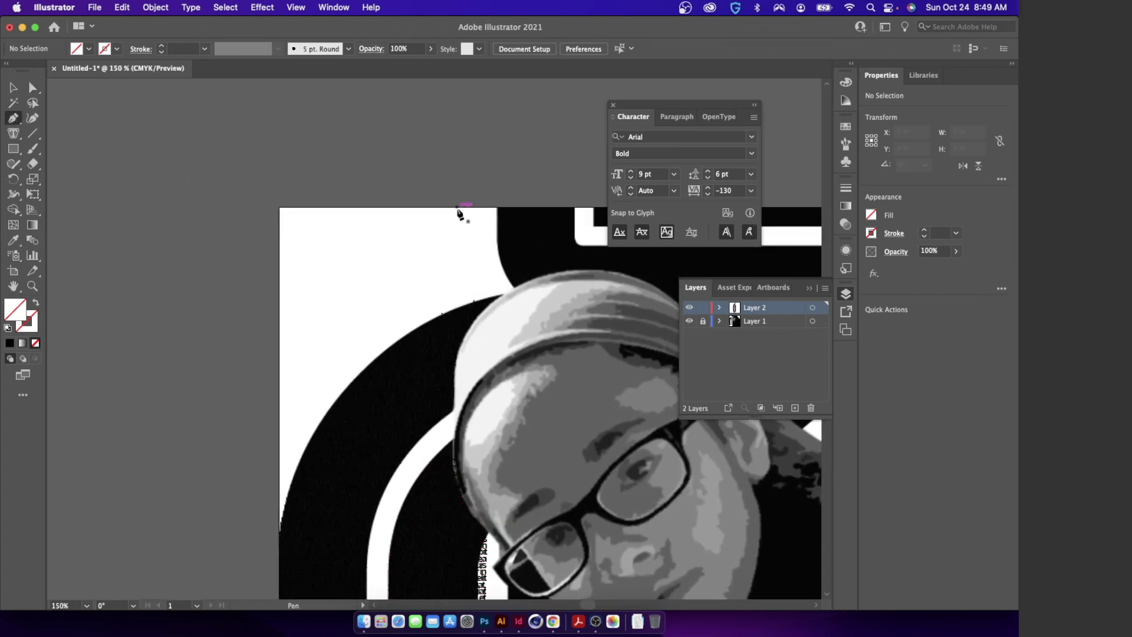
click(498, 207)
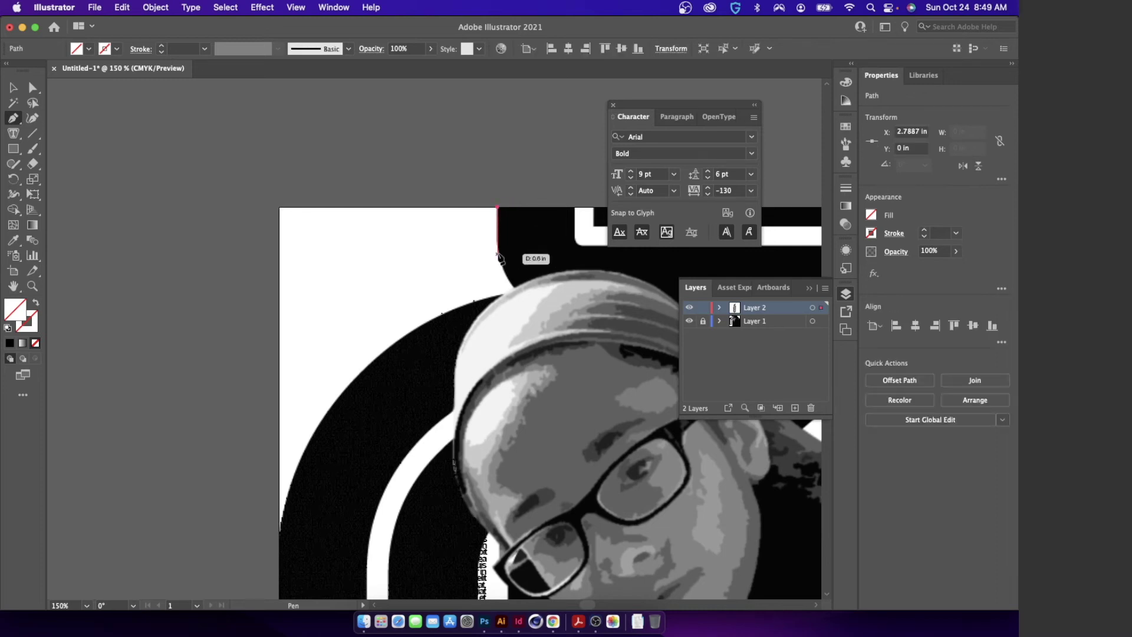
click(498, 246)
drag(499, 258, 415, 357)
- Continue the path from the head wrap along the black band's outer curve down to the artboard's left edge
key(super+equal)
key(super+equal)
key(super+equal)
click(413, 356)
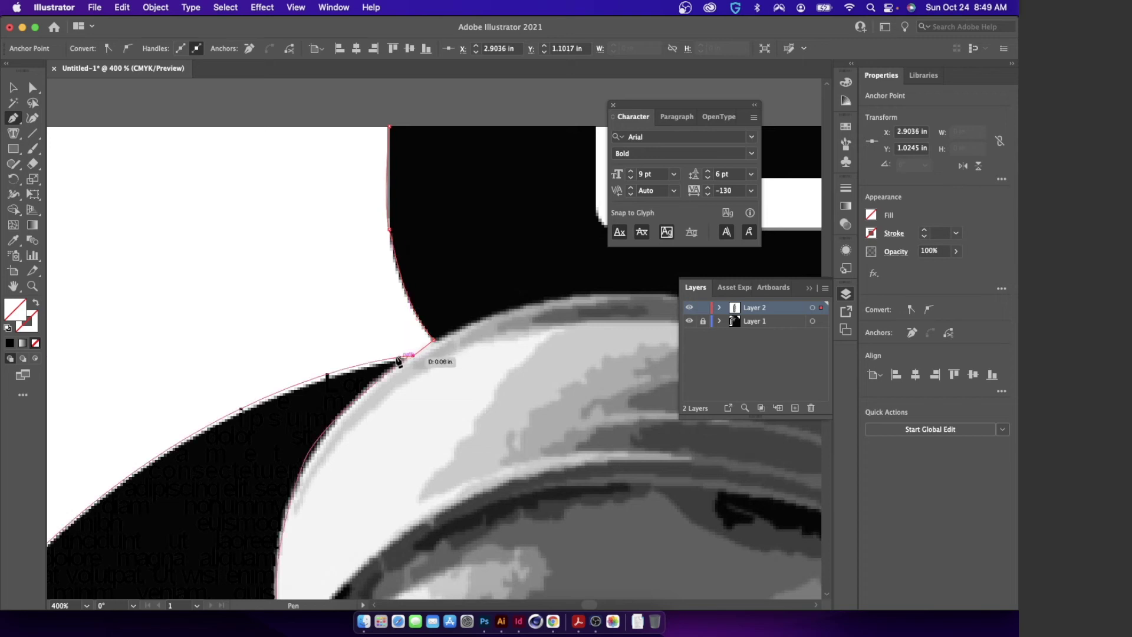
drag(283, 394, 242, 401)
key(super+minus)
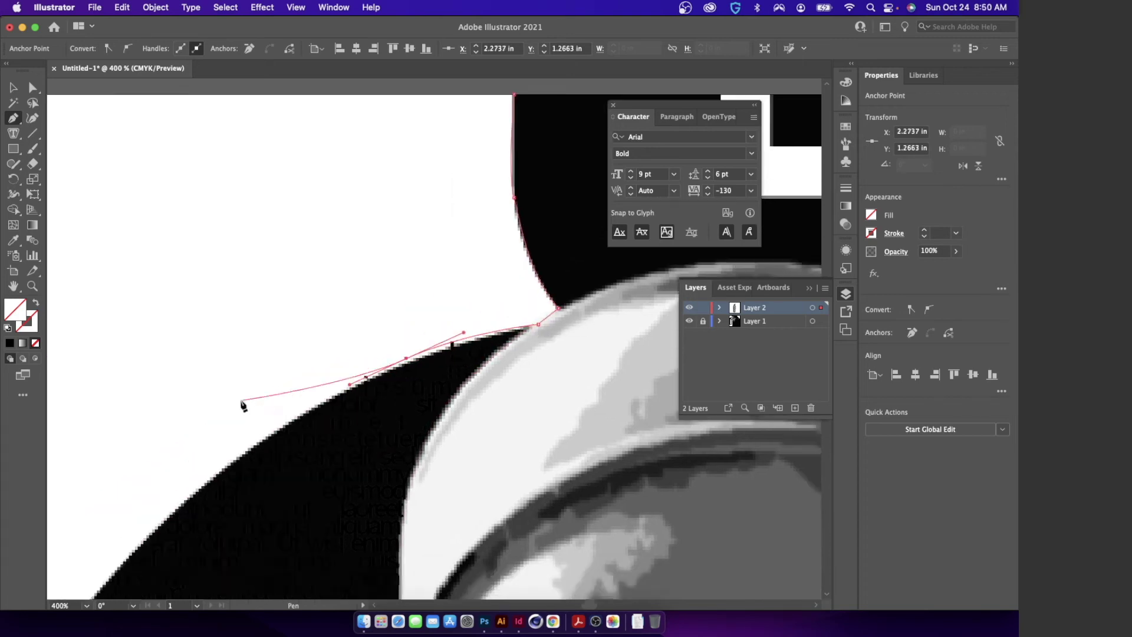
key(super+minus)
drag(340, 236, 295, 289)
drag(268, 347, 249, 389)
drag(243, 444, 242, 451)
- Run the path up outside the artboard's upper-left corner and close it at its starting point on the top edge
scroll(221, 447, up, 5)
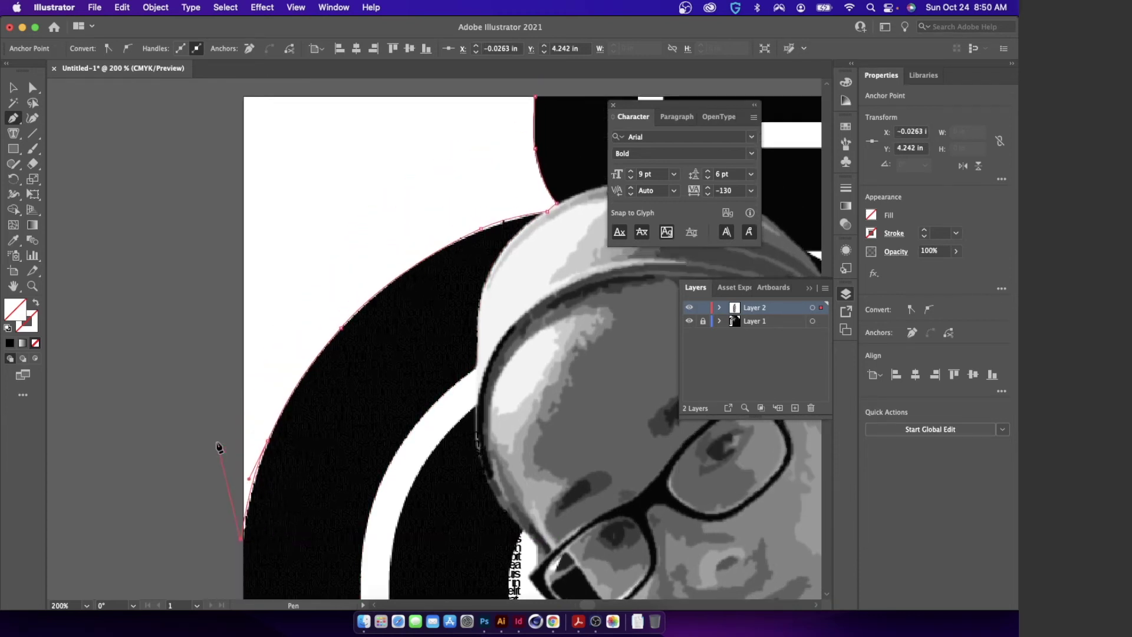
click(238, 228)
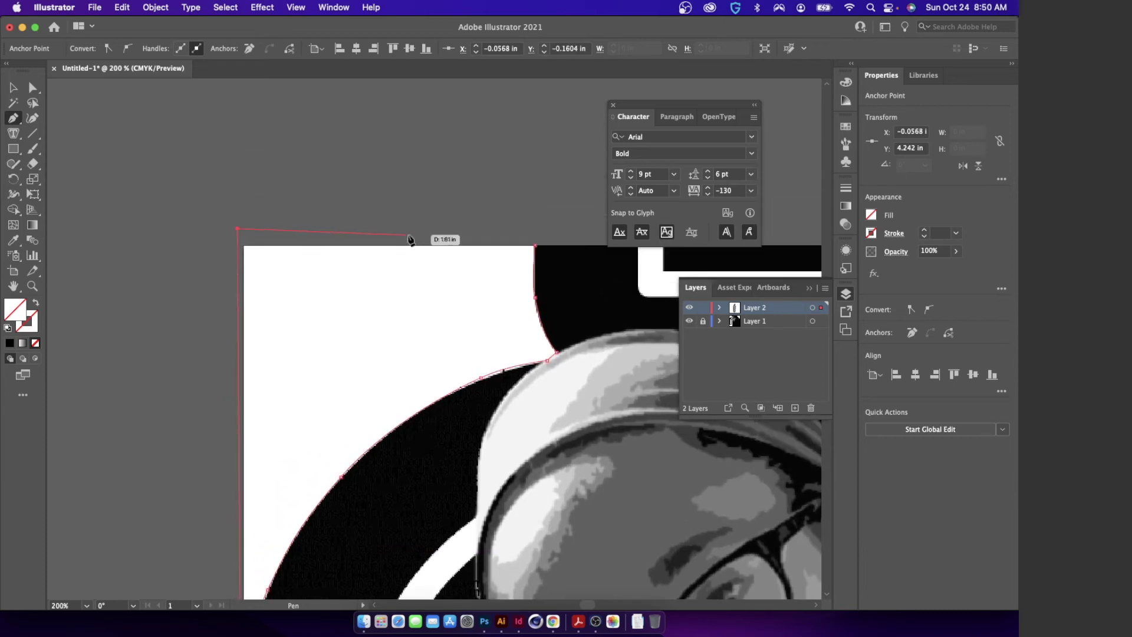
click(534, 245)
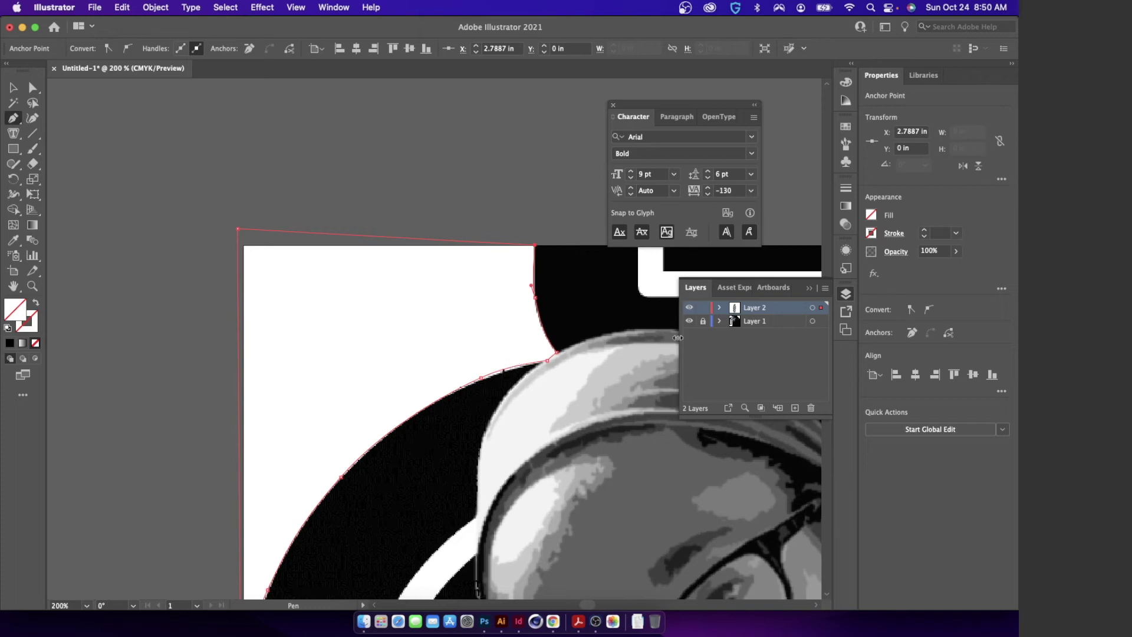
- Create a new layer, Layer 3, and move the background path from Layer 2 into it
click(720, 308)
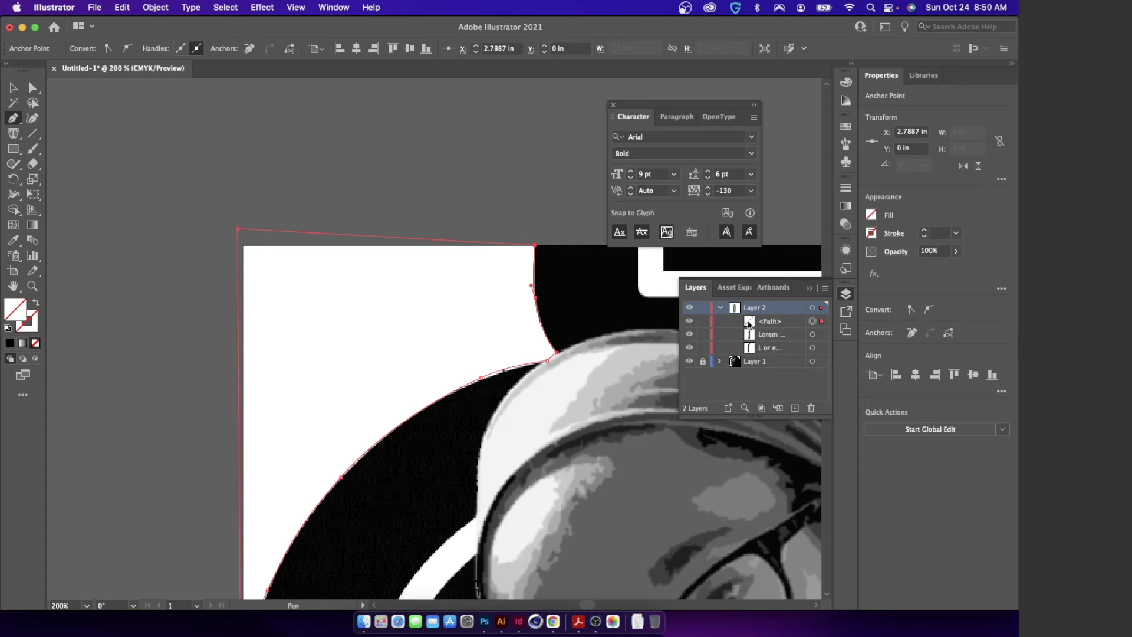
drag(749, 323, 743, 306)
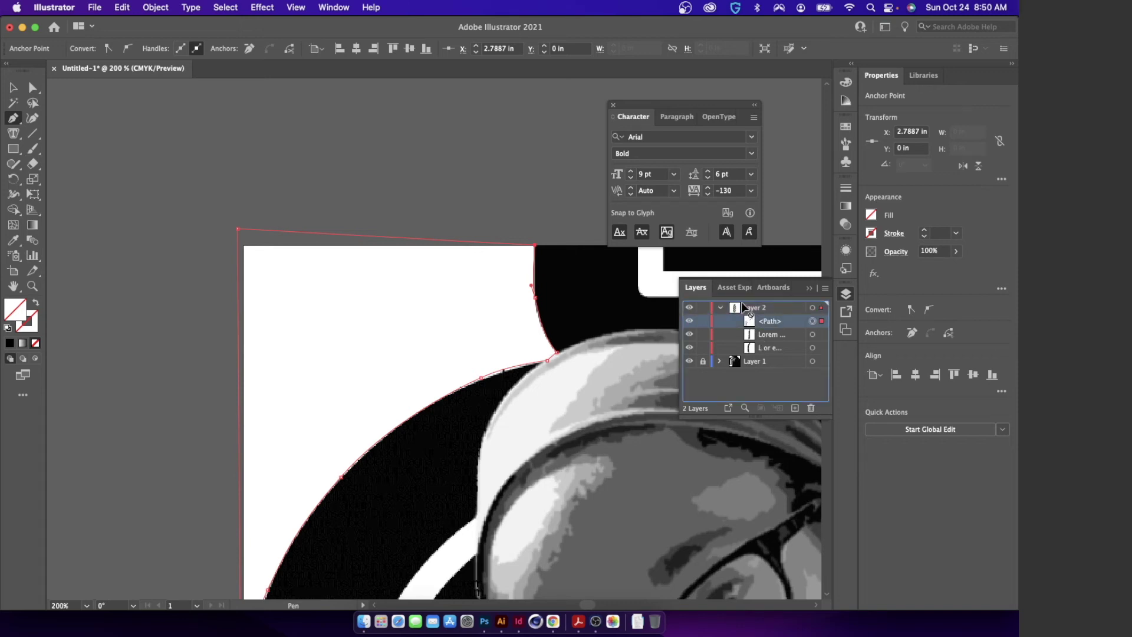
mouse_move(741, 365)
mouse_down()
mouse_move(729, 367)
mouse_move(751, 356)
mouse_up()
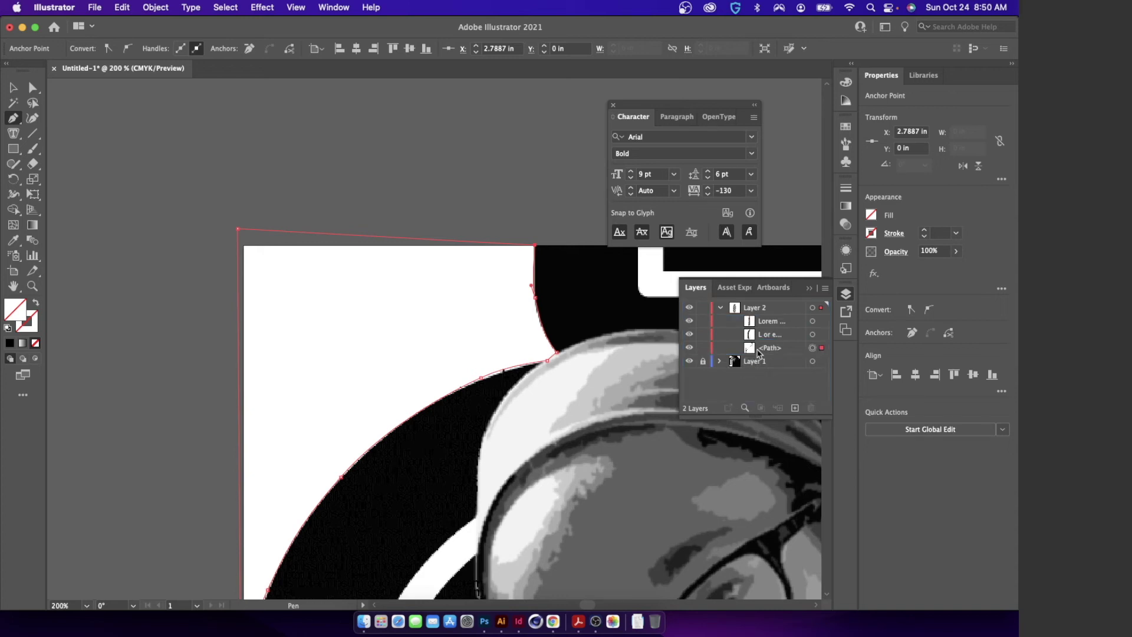
click(794, 408)
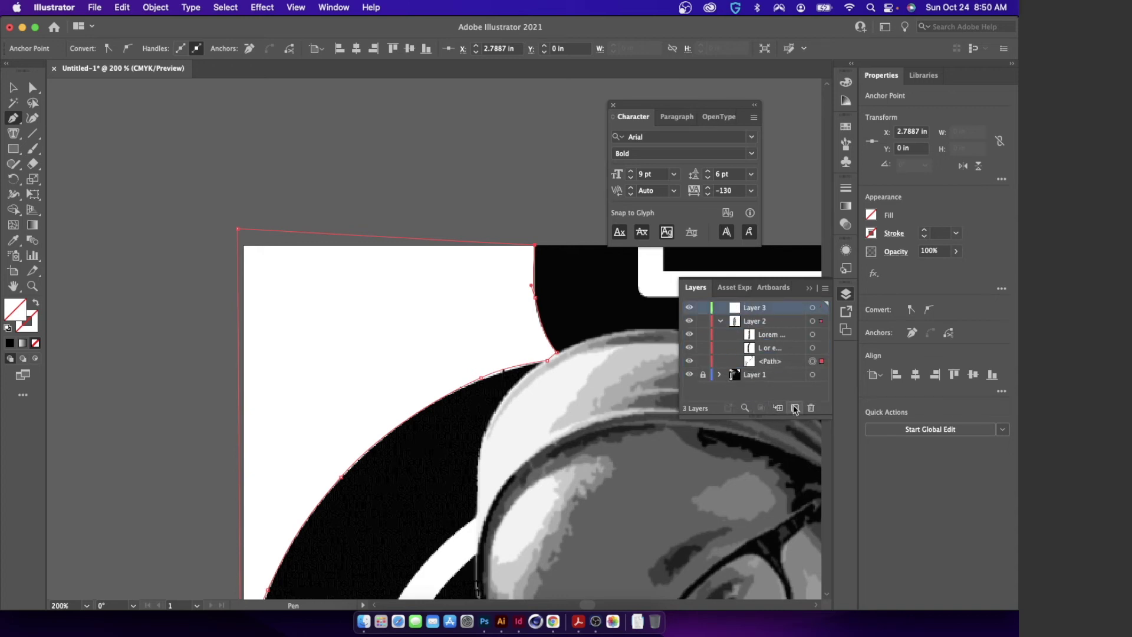
drag(751, 363, 737, 310)
click(721, 320)
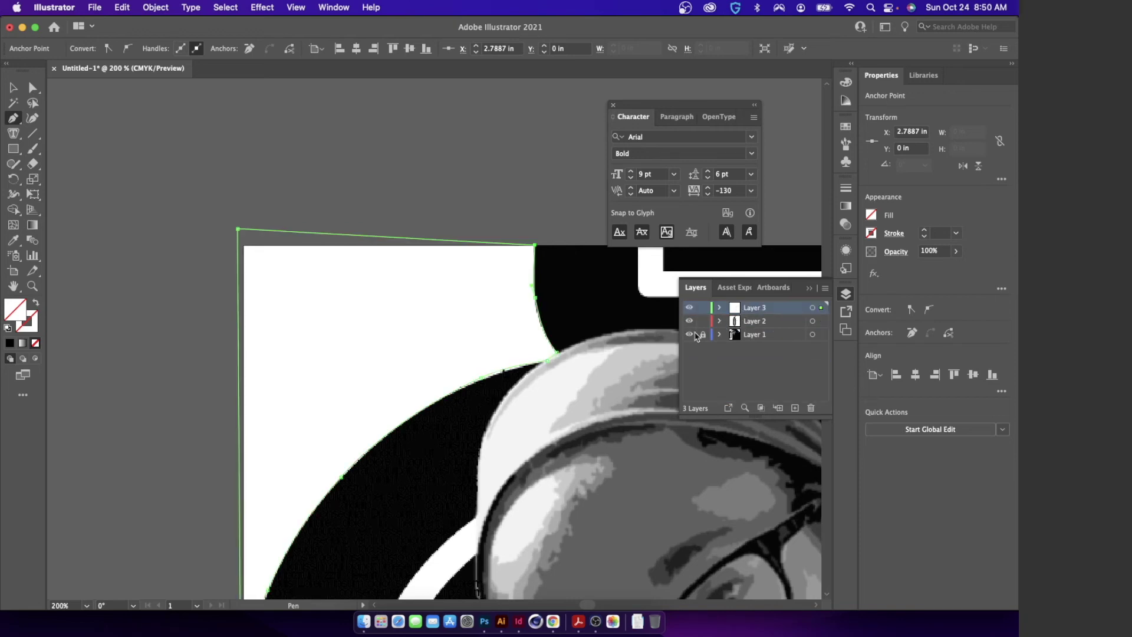
- With Layer 1 hidden and Layer 2 locked, convert the background path into area type filled with Lorem ipsum placeholder text
click(689, 334)
key(super+minus)
key(super+minus)
key(super+minus)
click(703, 321)
key(t)
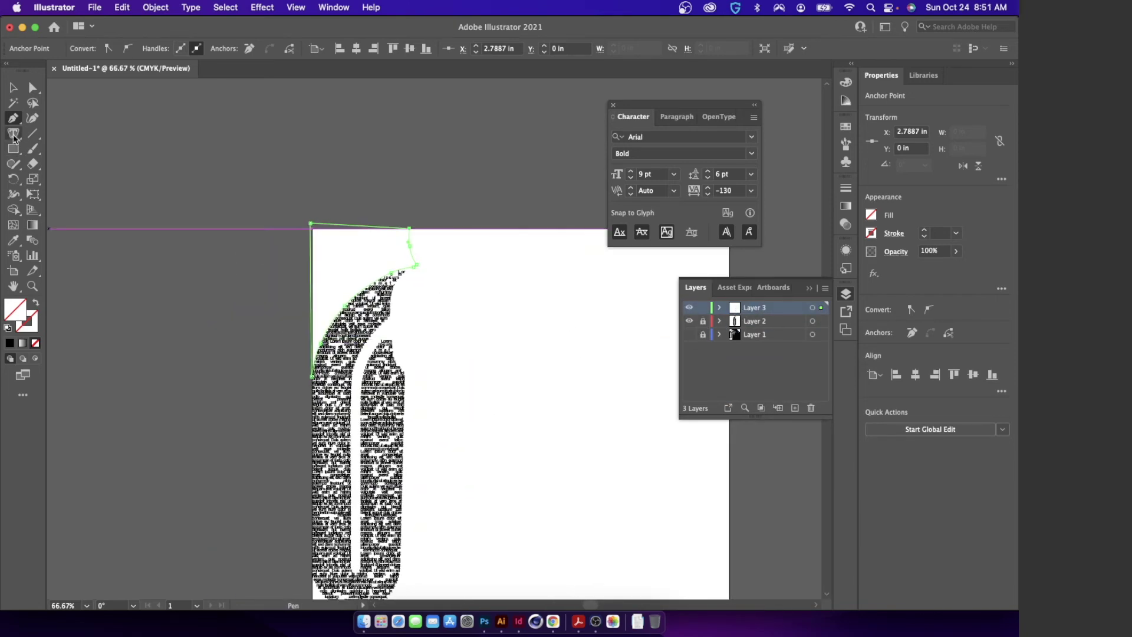
click(324, 227)
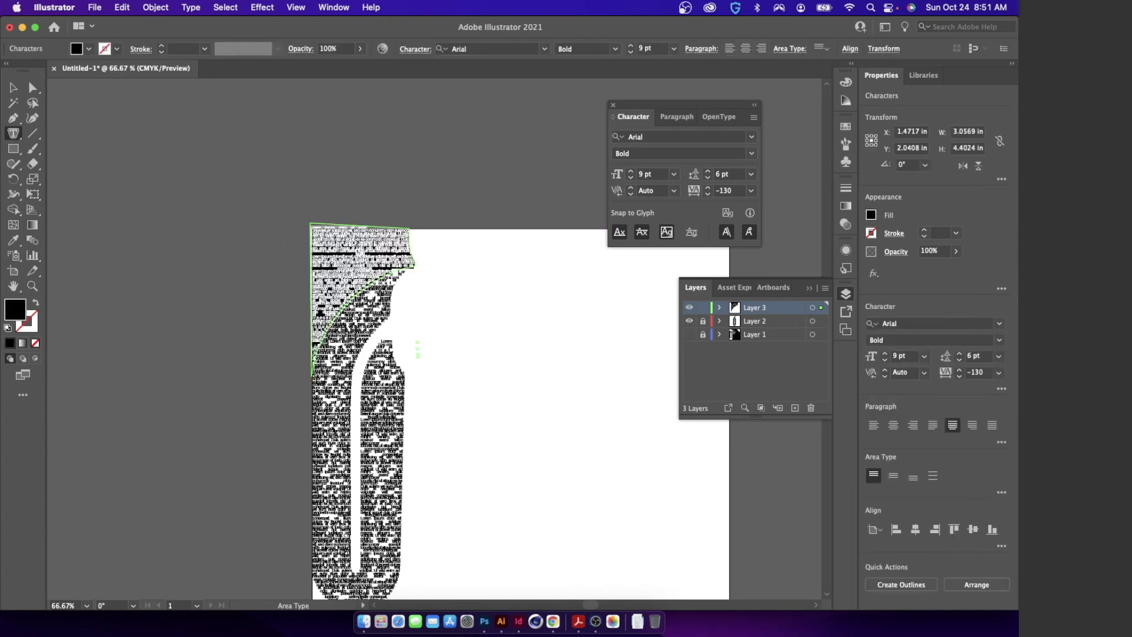
- Set the background text's font style to Regular and its tracking to 7
key(super+equal)
key(super+equal)
key(super+equal)
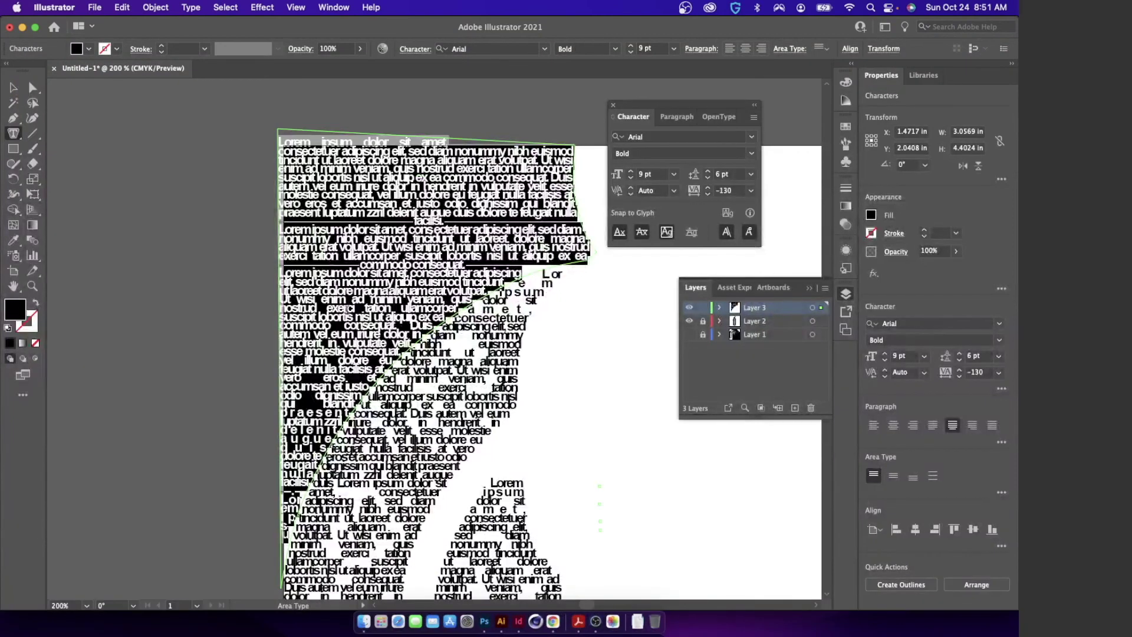
click(752, 154)
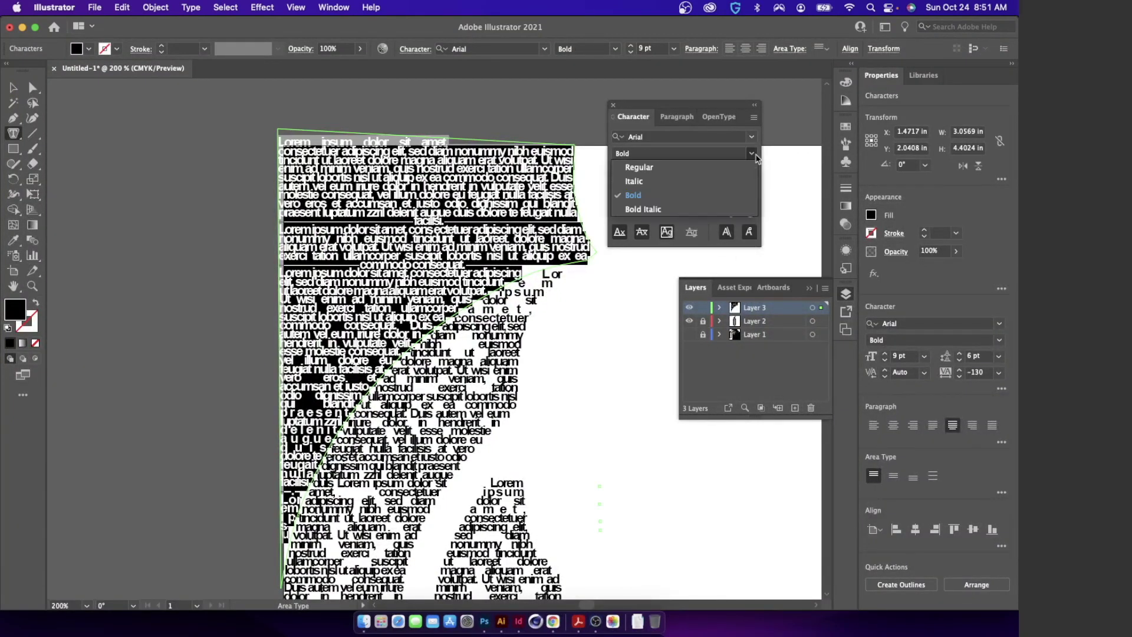
click(652, 169)
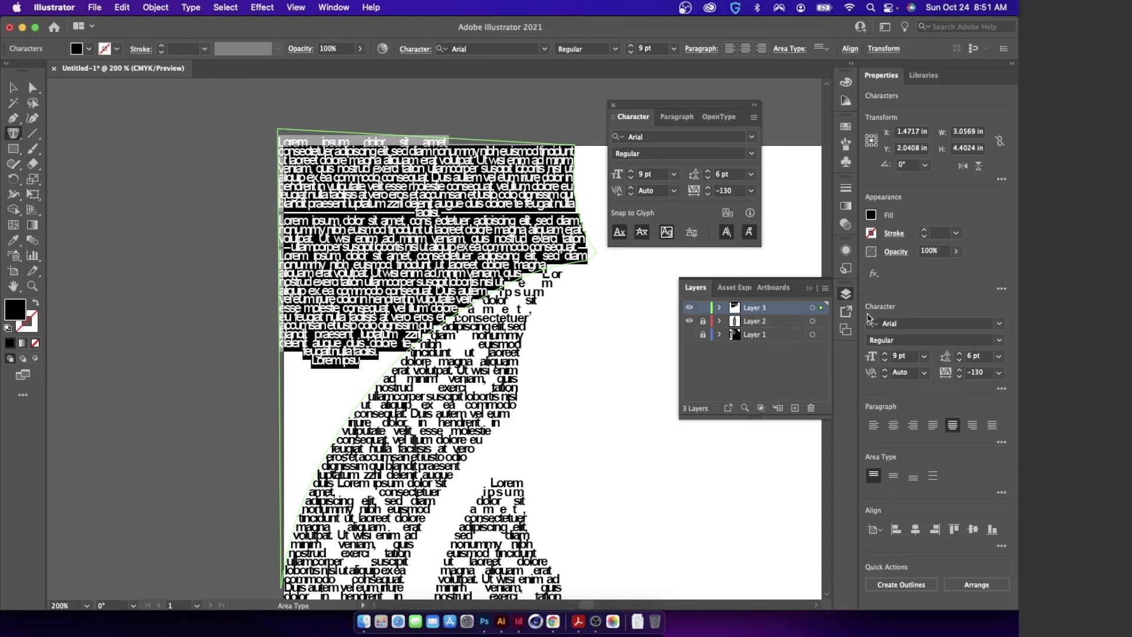
click(940, 372)
text(07)
key(Return)
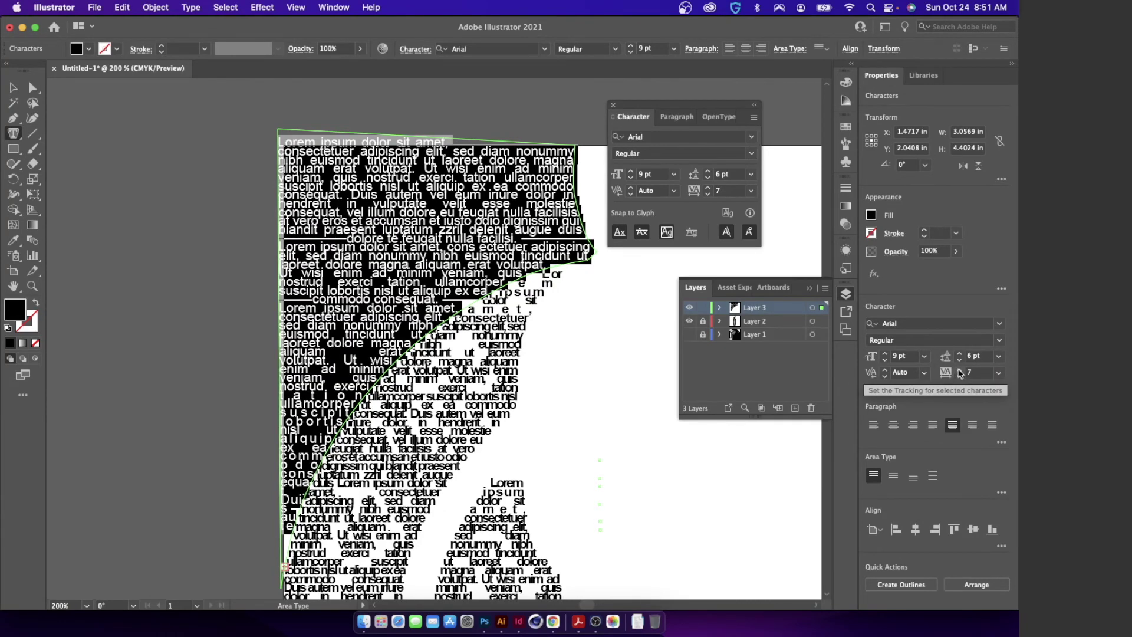
- Set the background text's tracking to 470 and its font size to 10 pt
drag(960, 374, 960, 374)
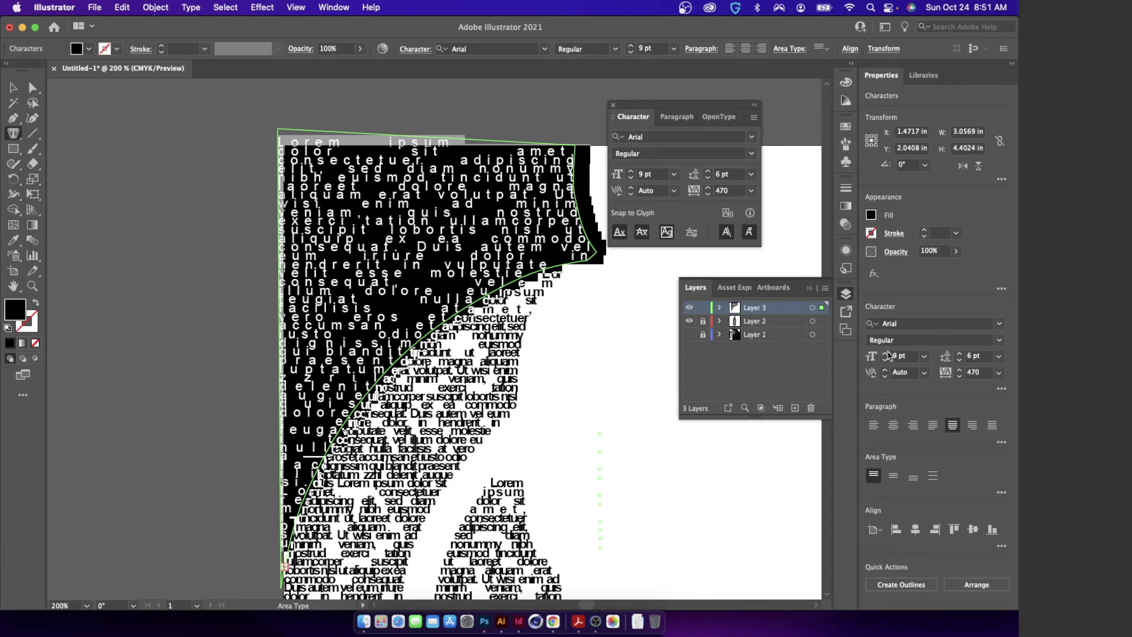
drag(888, 355, 888, 357)
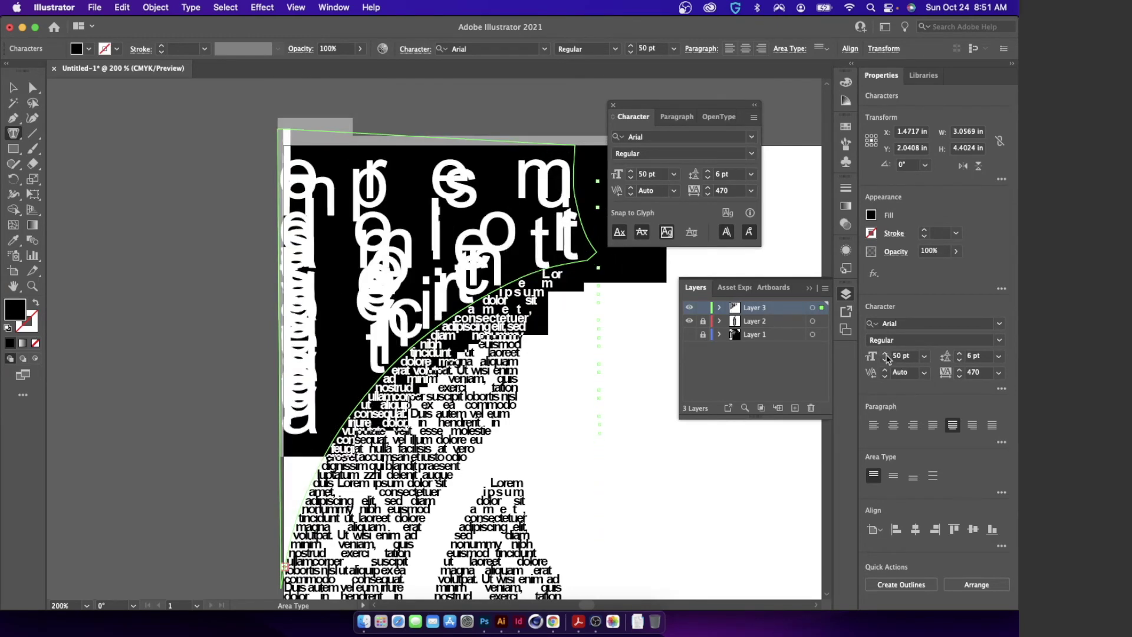
shift+click(885, 361)
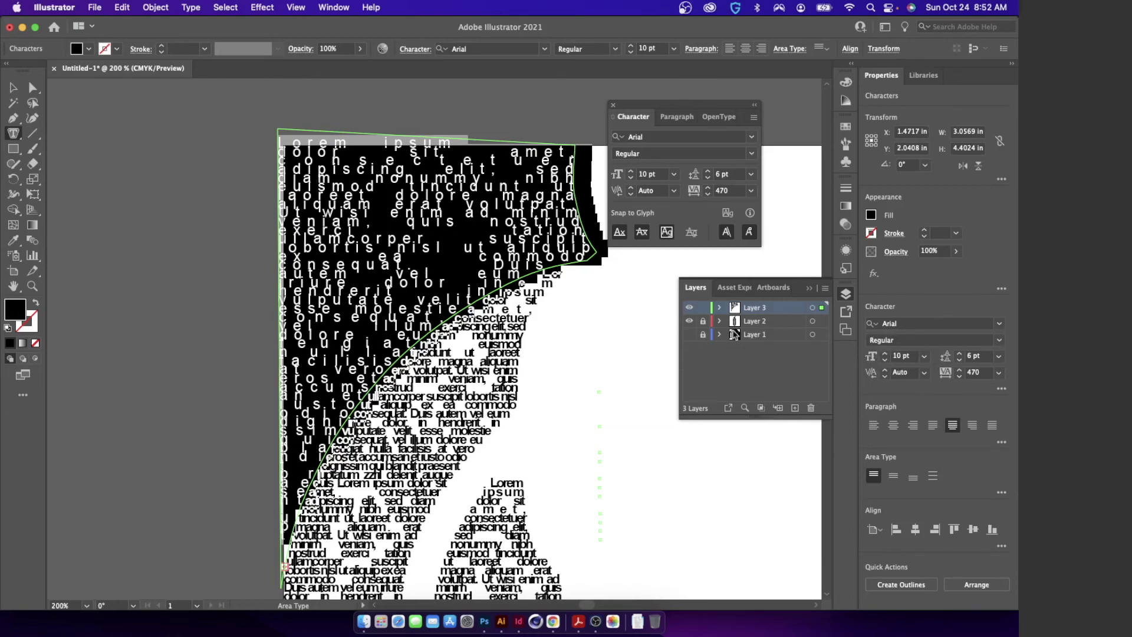
- Change the background text's font style to Italic and deselect it
click(1000, 340)
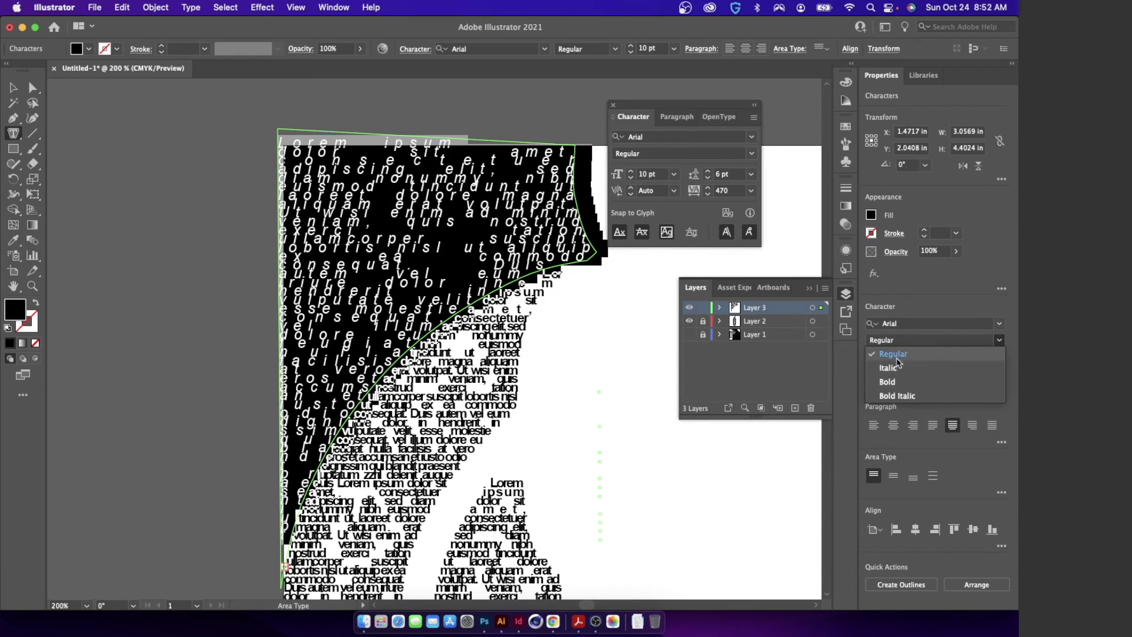
click(898, 368)
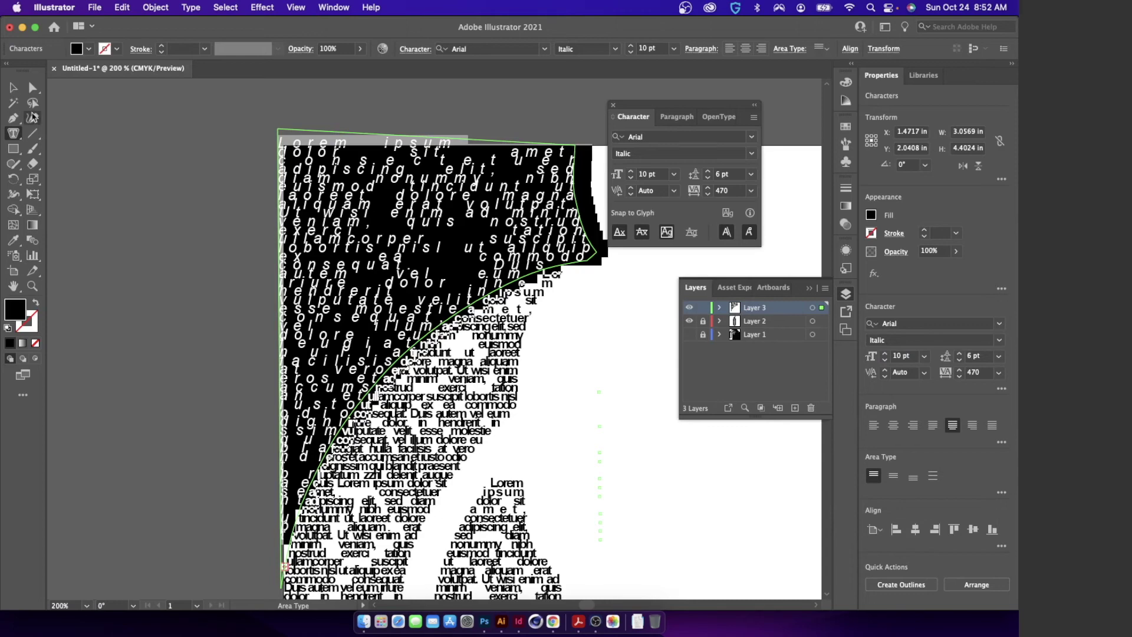
key(Escape)
click(262, 257)
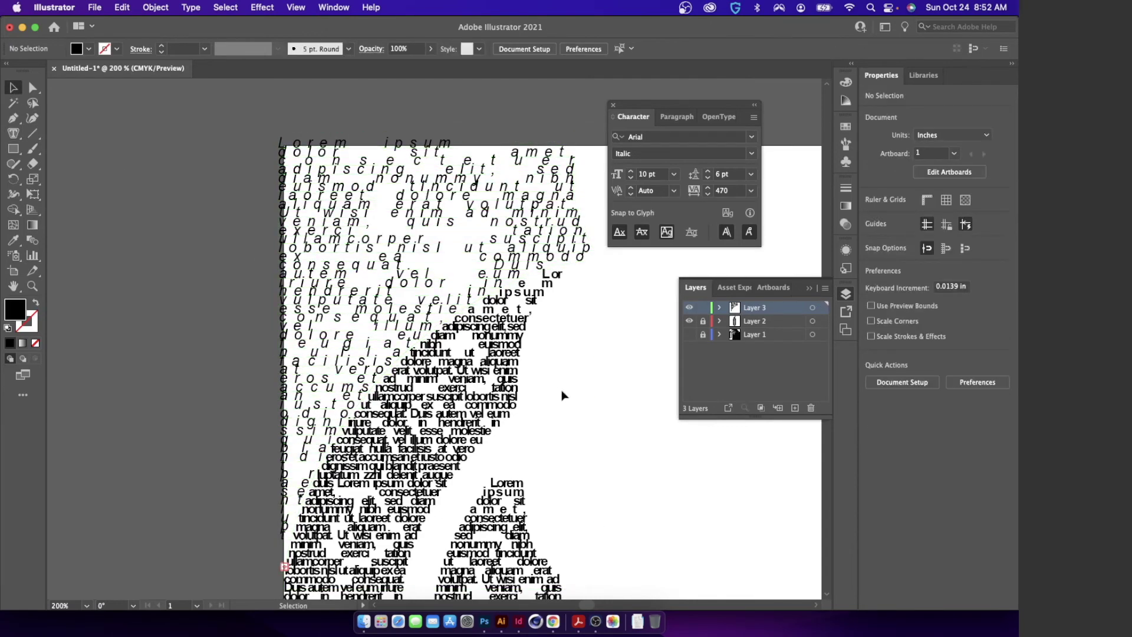
- Justify the background text with its last line aligned left, and deselect it
key(super+minus)
key(super+minus)
key(super+minus)
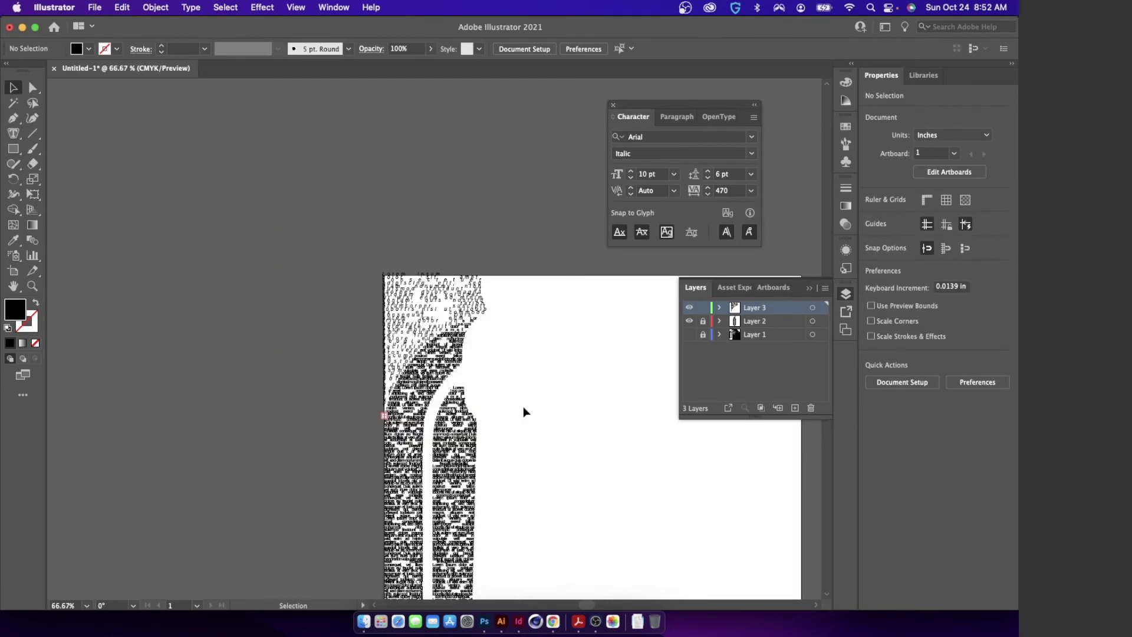
scroll(486, 266, down, 1)
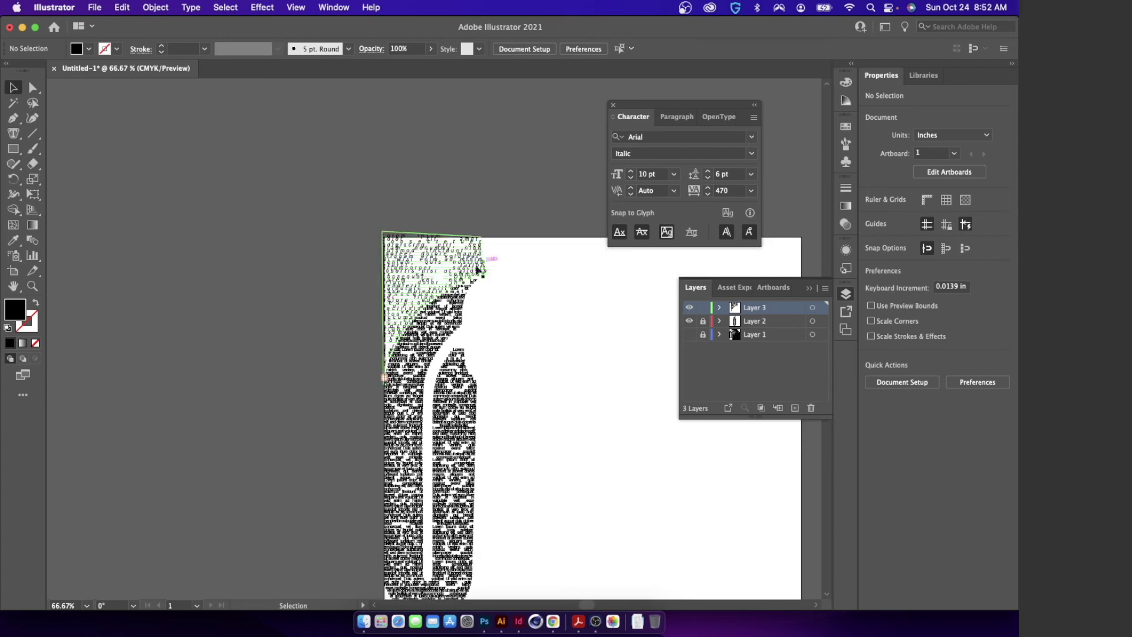
double_click(486, 266)
key(super+a)
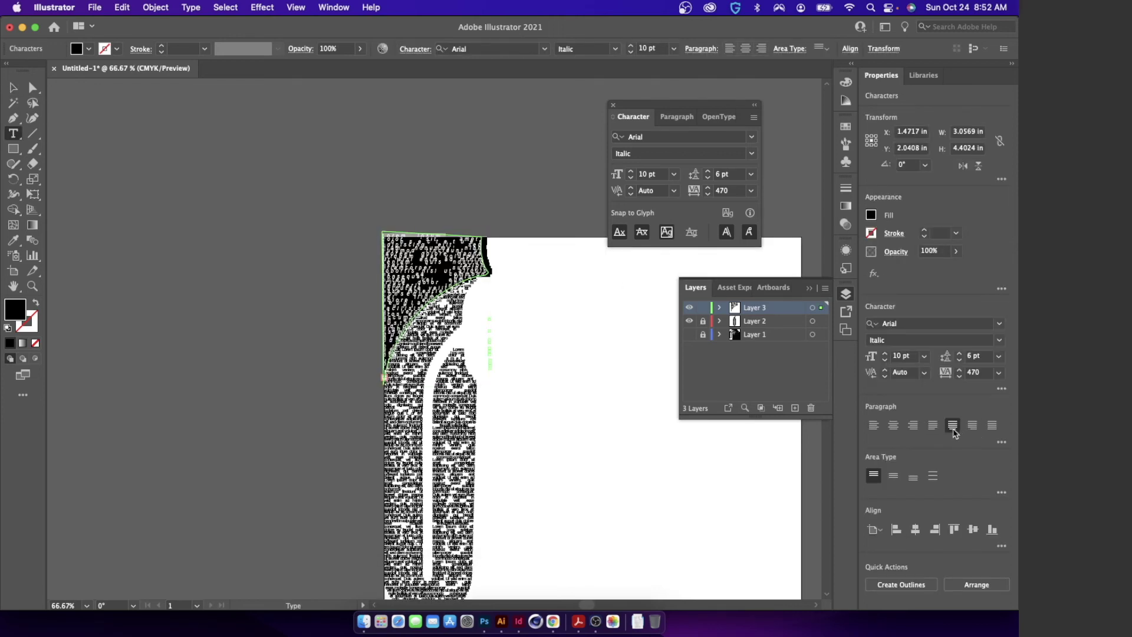
click(933, 429)
click(13, 88)
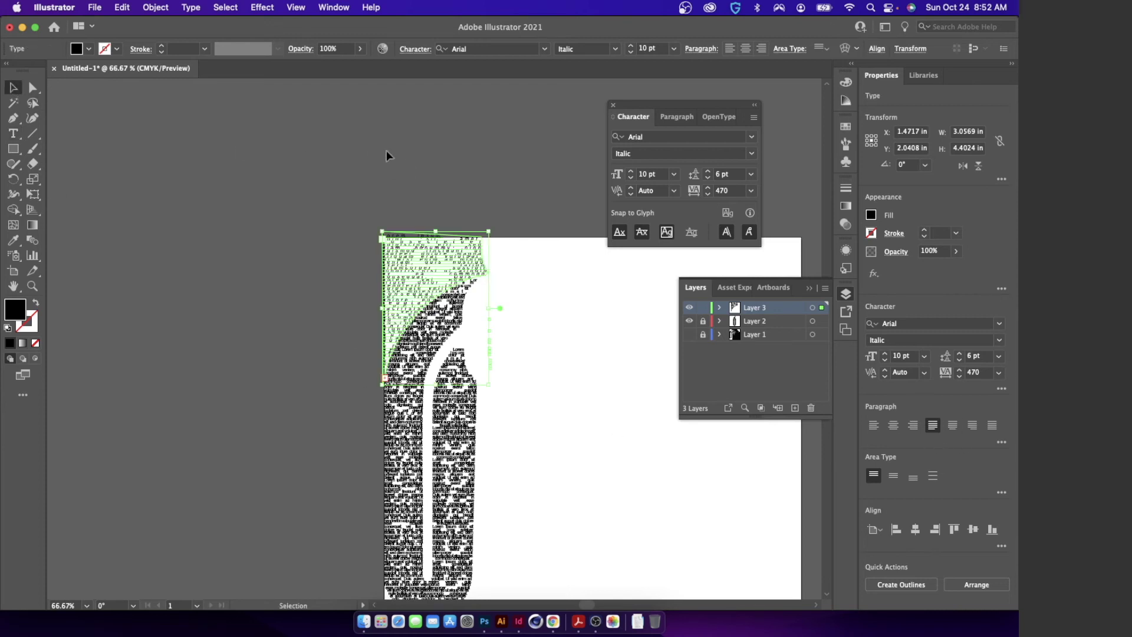
click(500, 169)
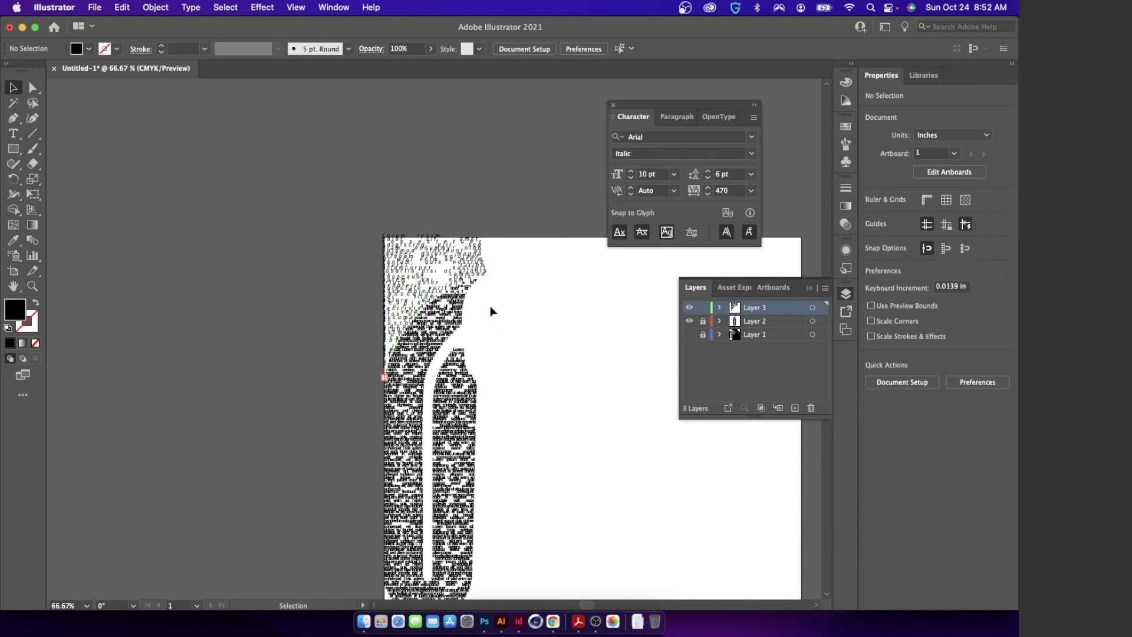
key(super+minus)
key(super+minus)
space+drag(509, 367, 363, 304)
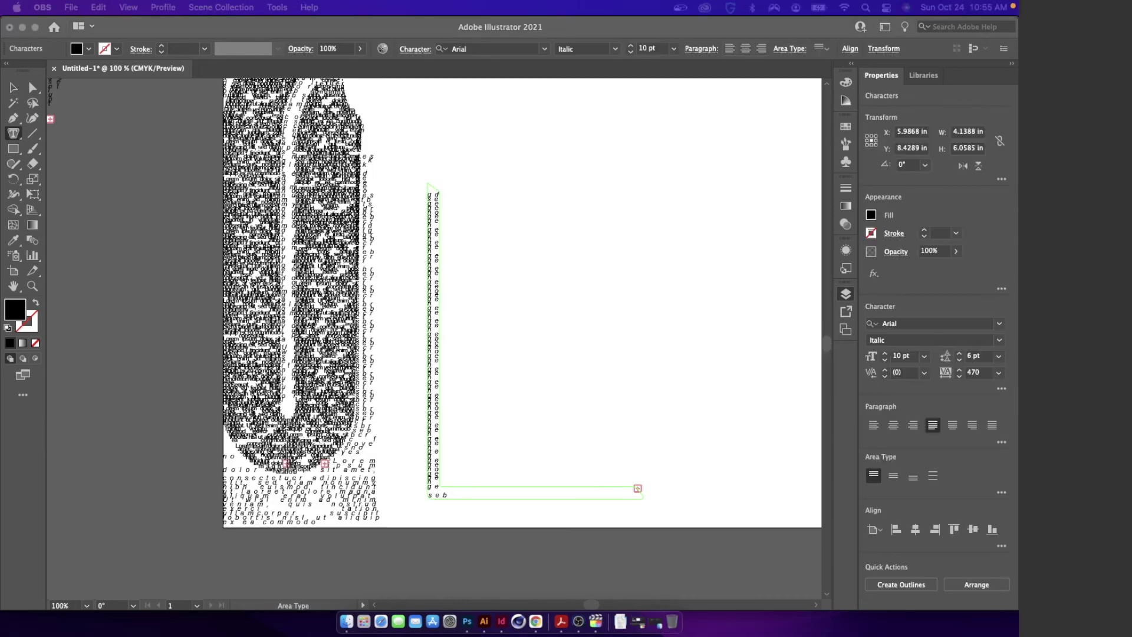
- Set the kerning of all text in the L-shaped area to 0
click(450, 494)
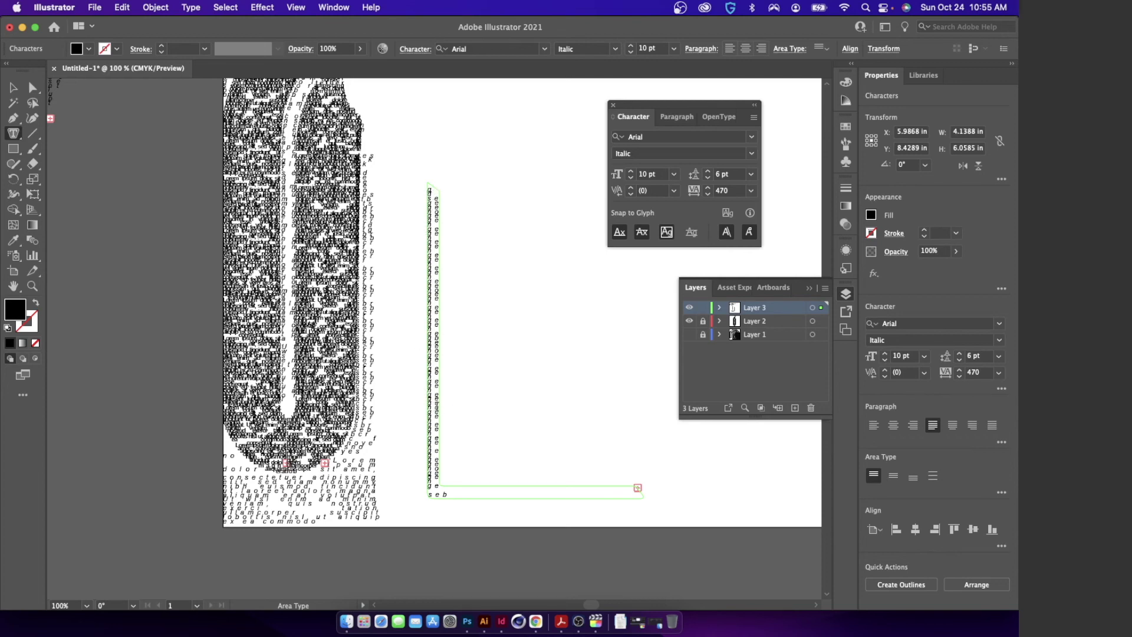
key(super+a)
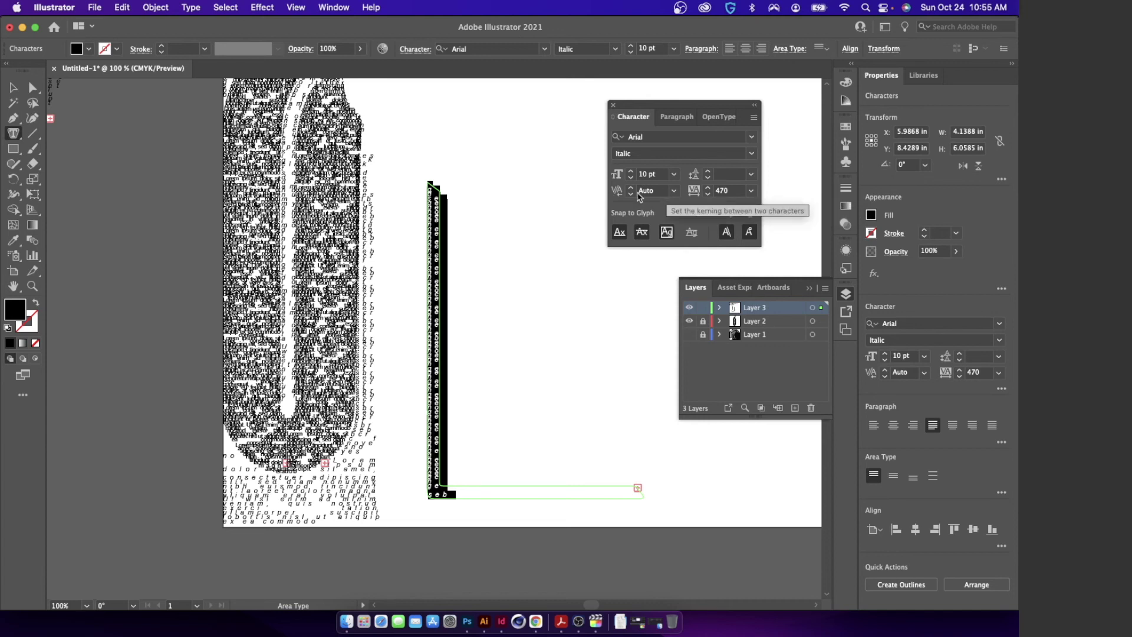
click(674, 191)
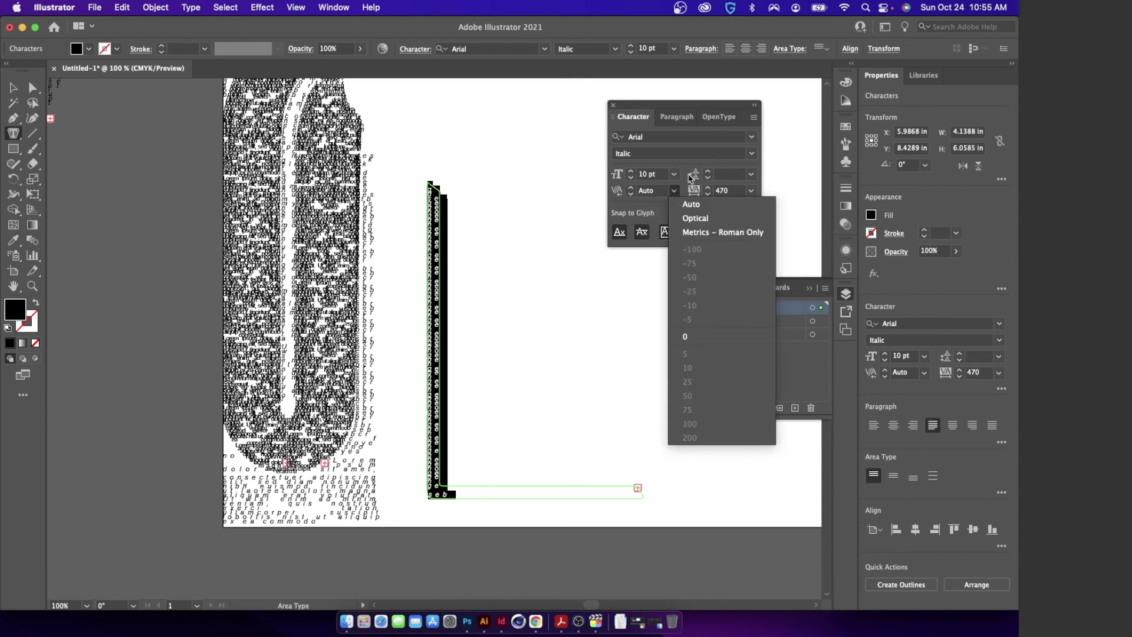
click(690, 336)
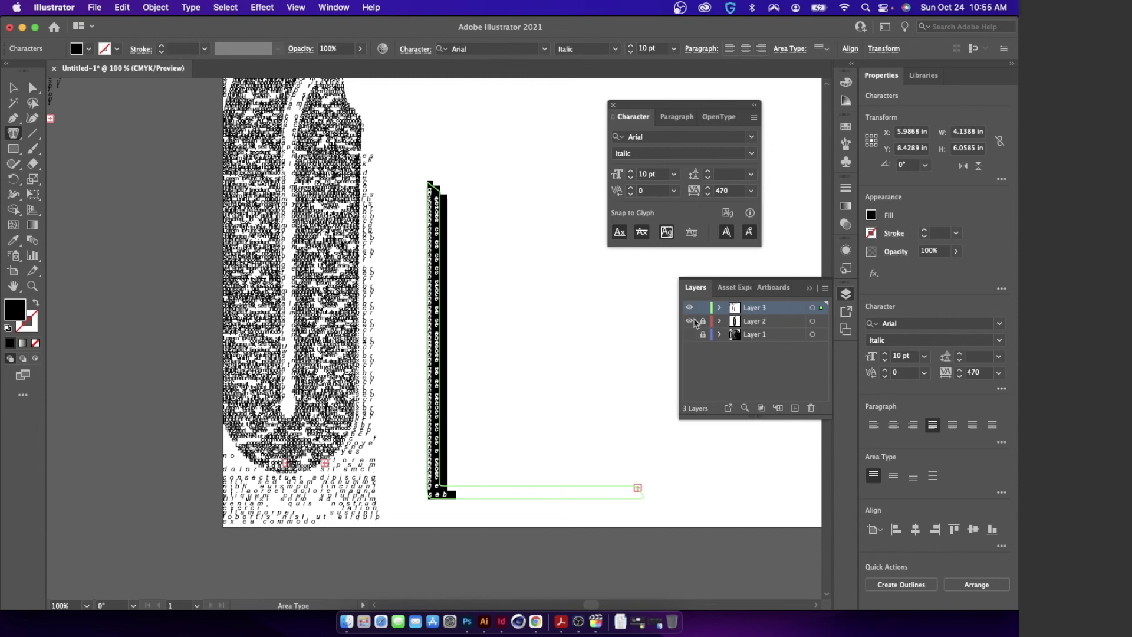
click(630, 193)
click(631, 338)
- Set the L-shaped text's tracking to 310 and its leading to 6 pt
click(708, 194)
click(709, 194)
click(708, 194)
click(708, 194)
click(708, 194)
click(709, 194)
click(709, 194)
click(708, 195)
click(708, 194)
click(708, 194)
click(709, 194)
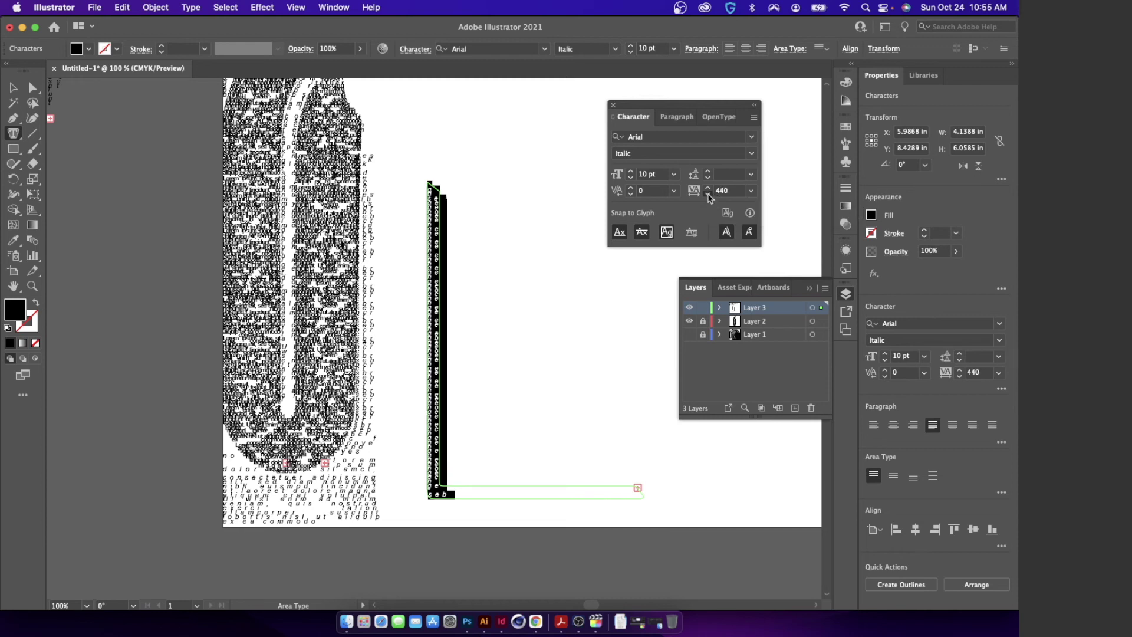
click(708, 194)
click(708, 194)
click(709, 195)
click(709, 195)
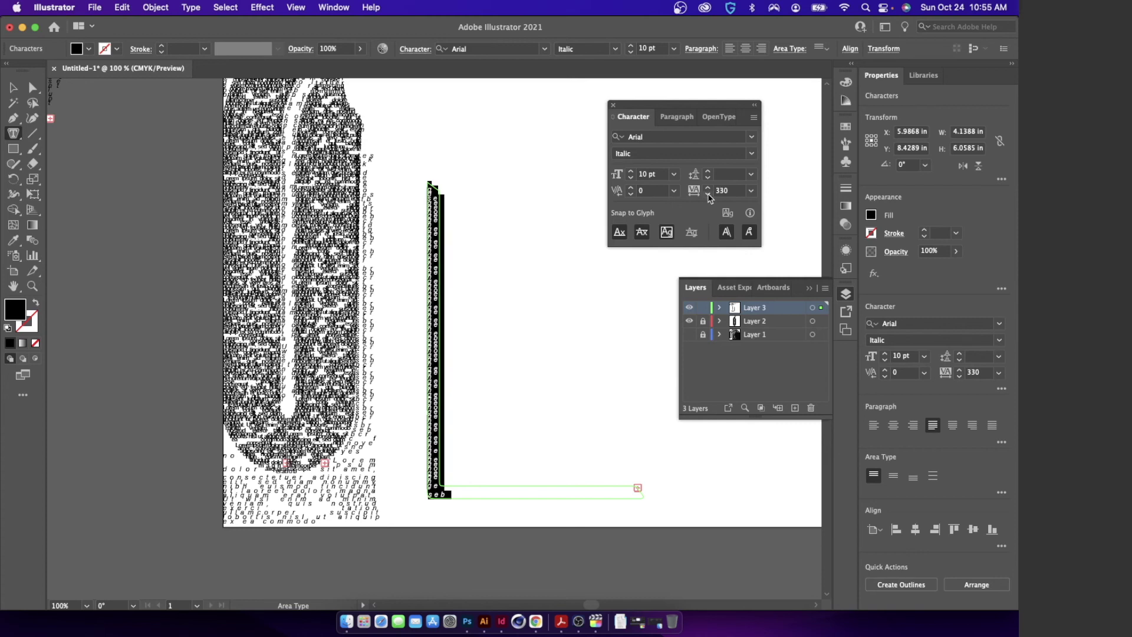
click(709, 195)
click(709, 179)
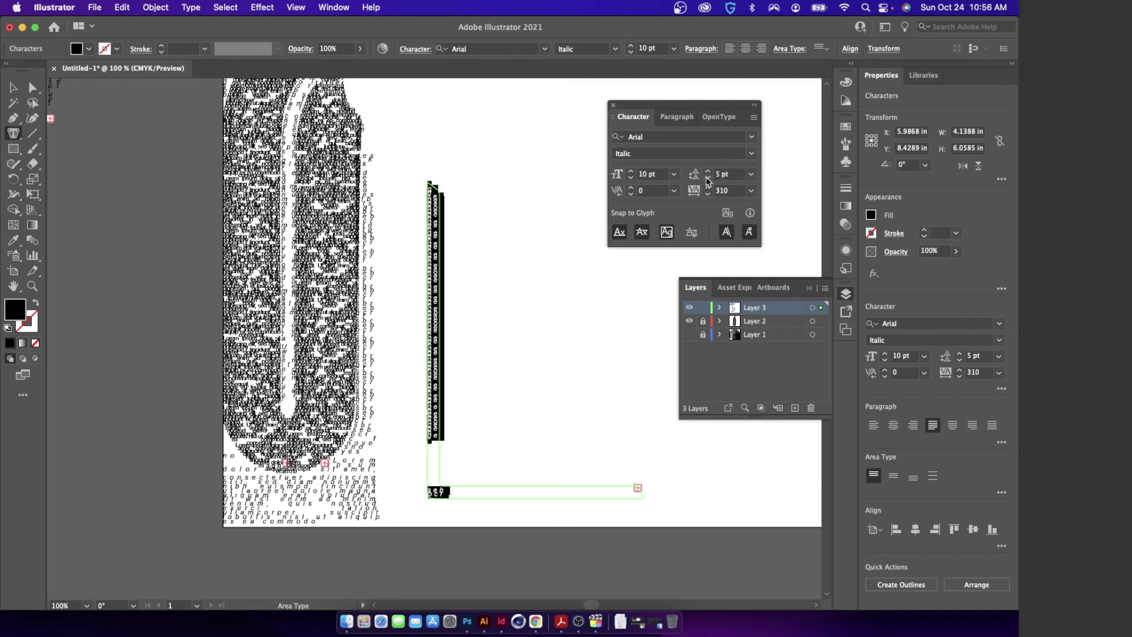
click(708, 171)
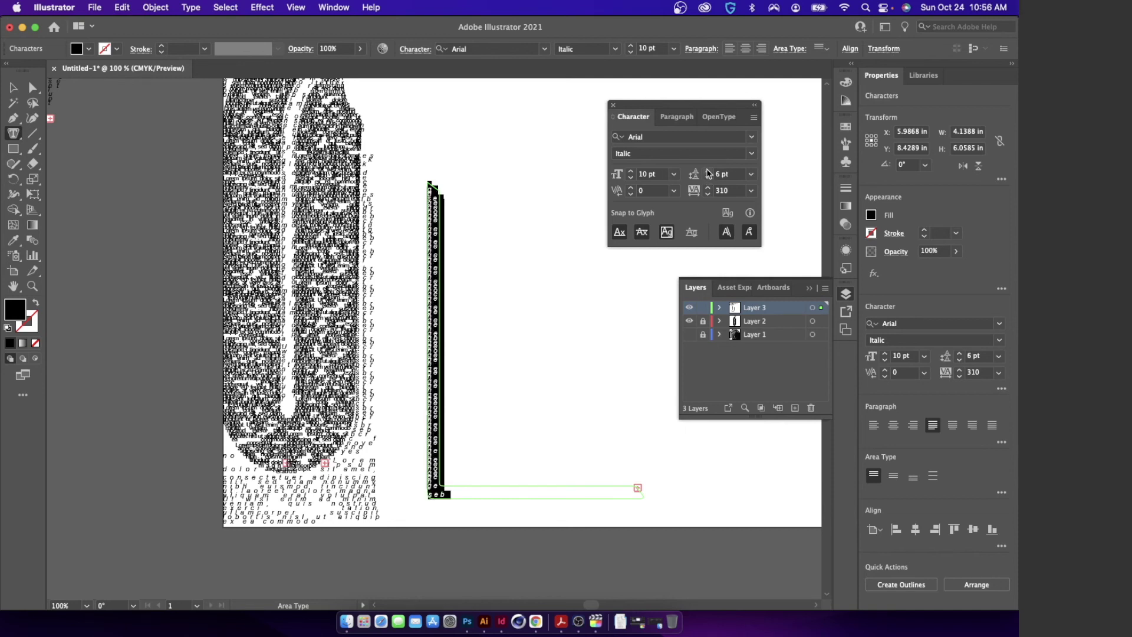
- Fill the horizontal arm of the L-shaped text area with two lines of random characters, beginning with "jjjjjhdhael;iurfkvkdje", and deselect it
click(464, 491)
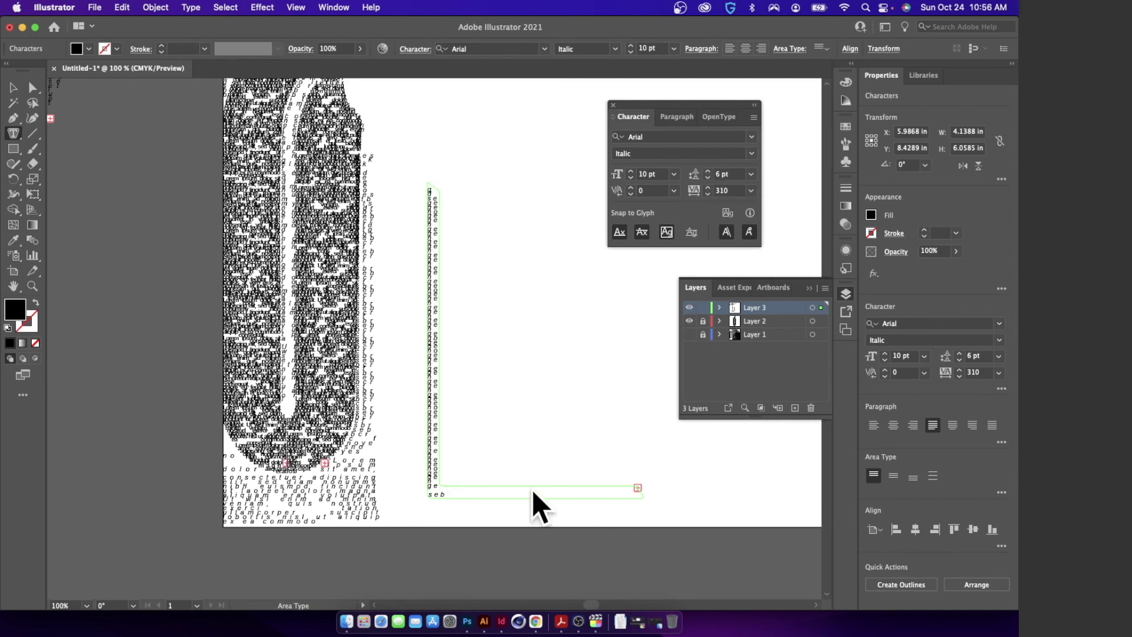
drag(435, 492, 469, 491)
key(BackSpace)
key(BackSpace)
key(shift+Right)
key(shift+Right)
key(shift+Right)
key(BackSpace)
text(jjjjjhdhael;iurfkvkdjeif)
text(jiaeljie)
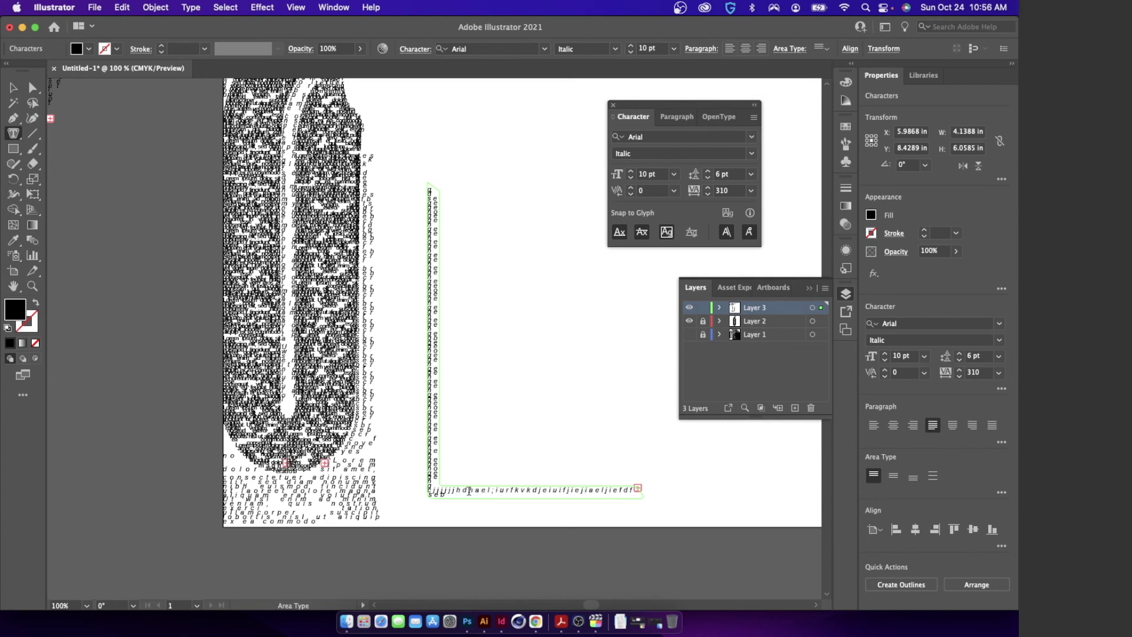
text(fdfsebkfjls)
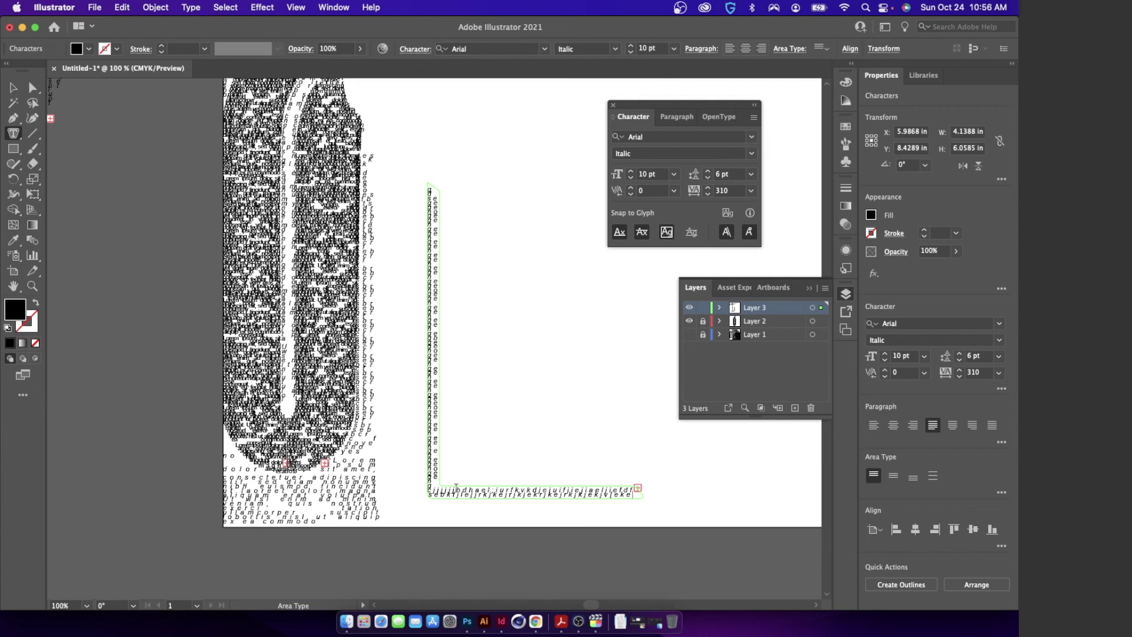
click(13, 88)
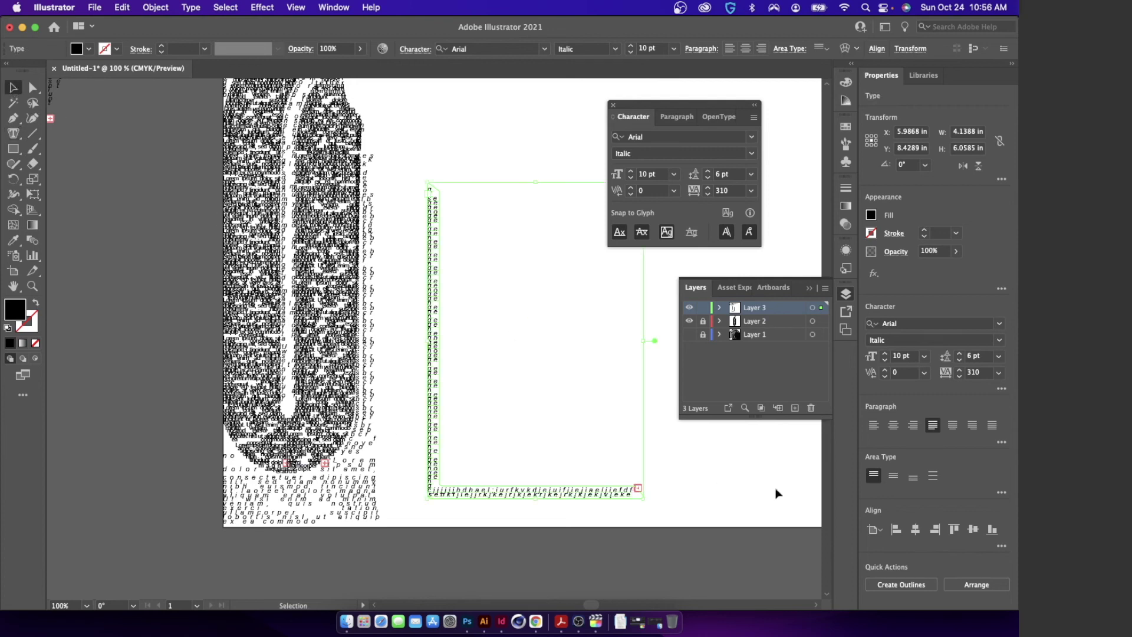
click(726, 535)
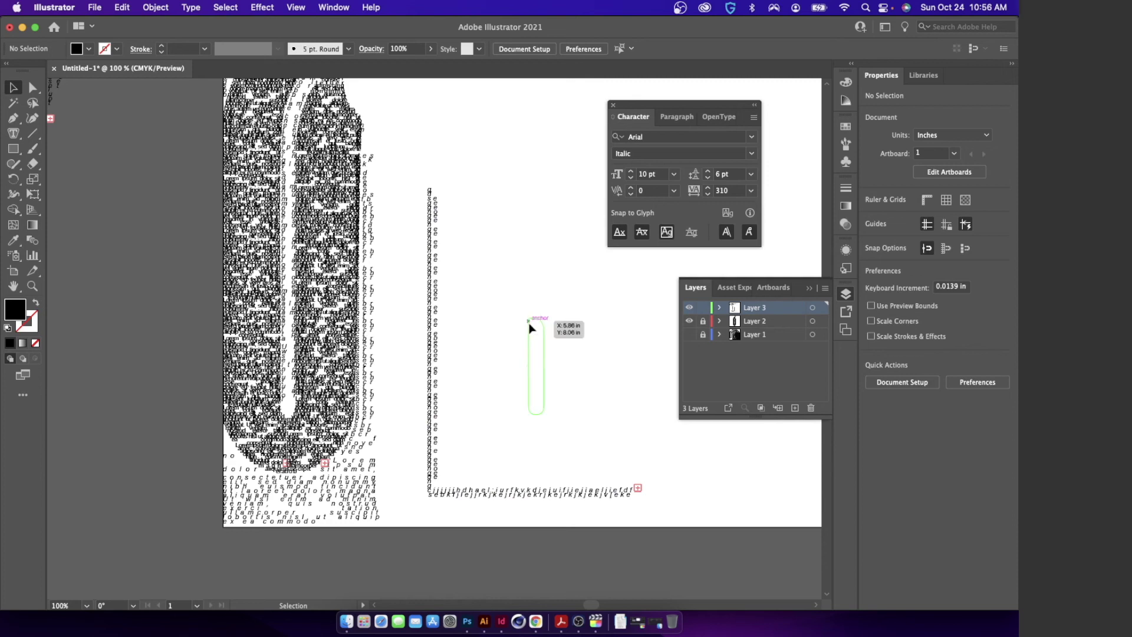
- Convert the narrow vertical rounded path inside the L shape into area type filled with placeholder text
click(540, 337)
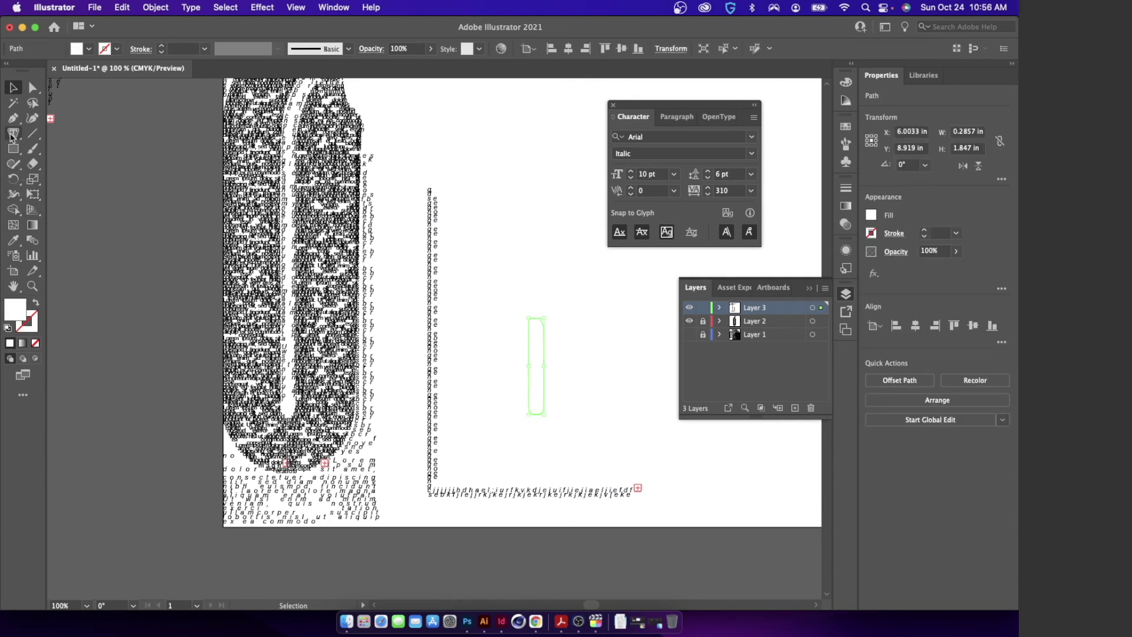
click(13, 133)
click(531, 325)
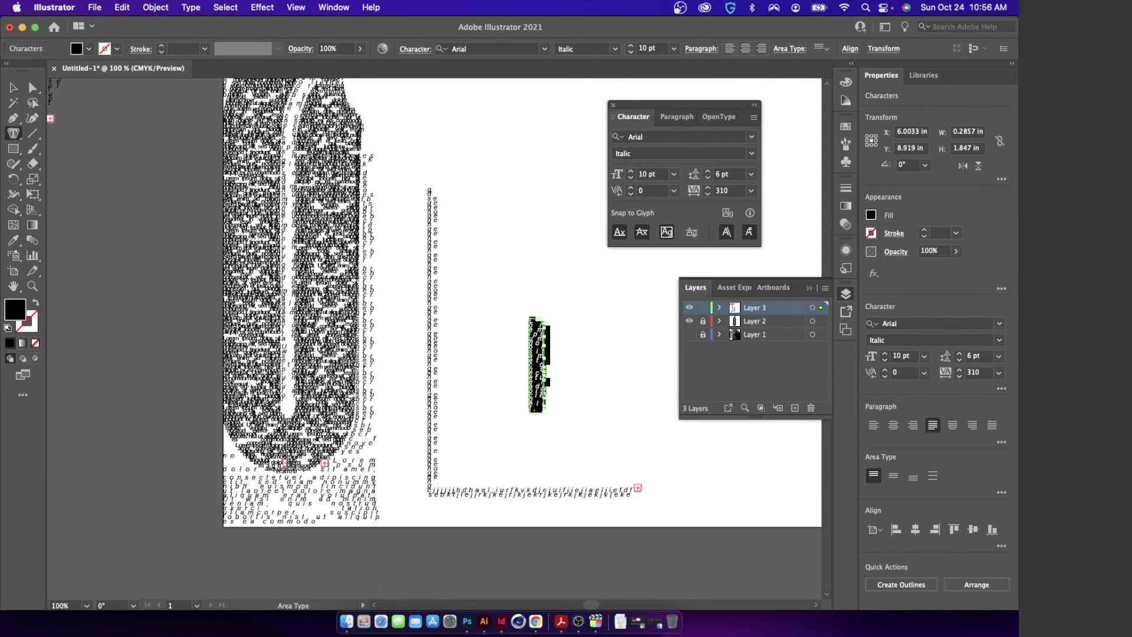
- Locate the small slanted oval path beside the traced hair in outline view and convert it into area type with placeholder text in preview
scroll(543, 392, up, 5)
scroll(543, 392, right, 4)
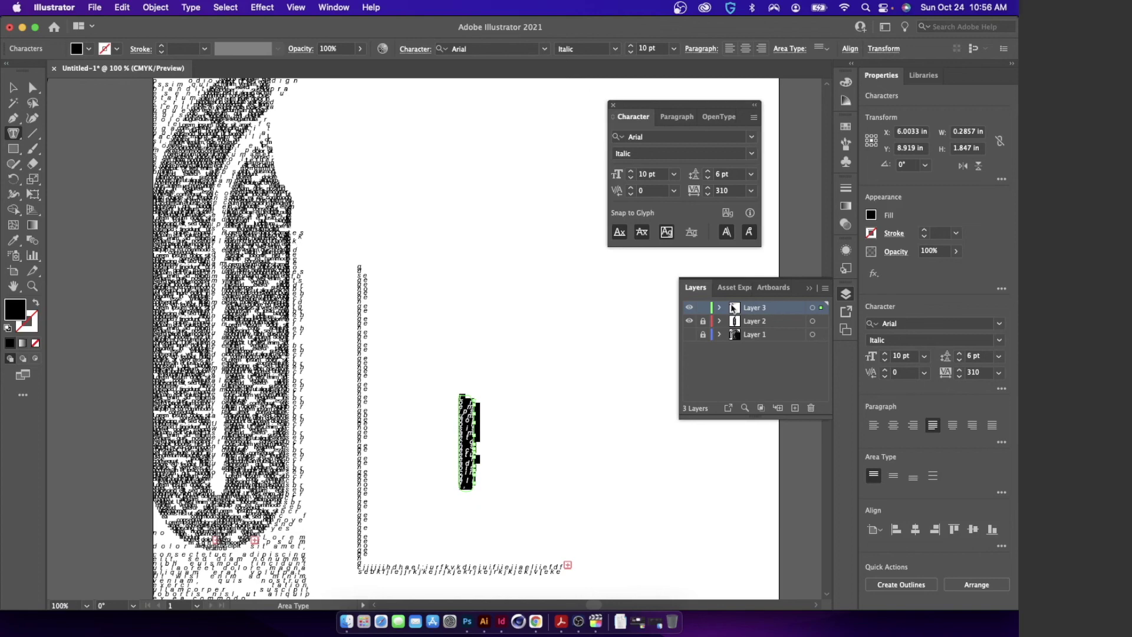
key(super+y)
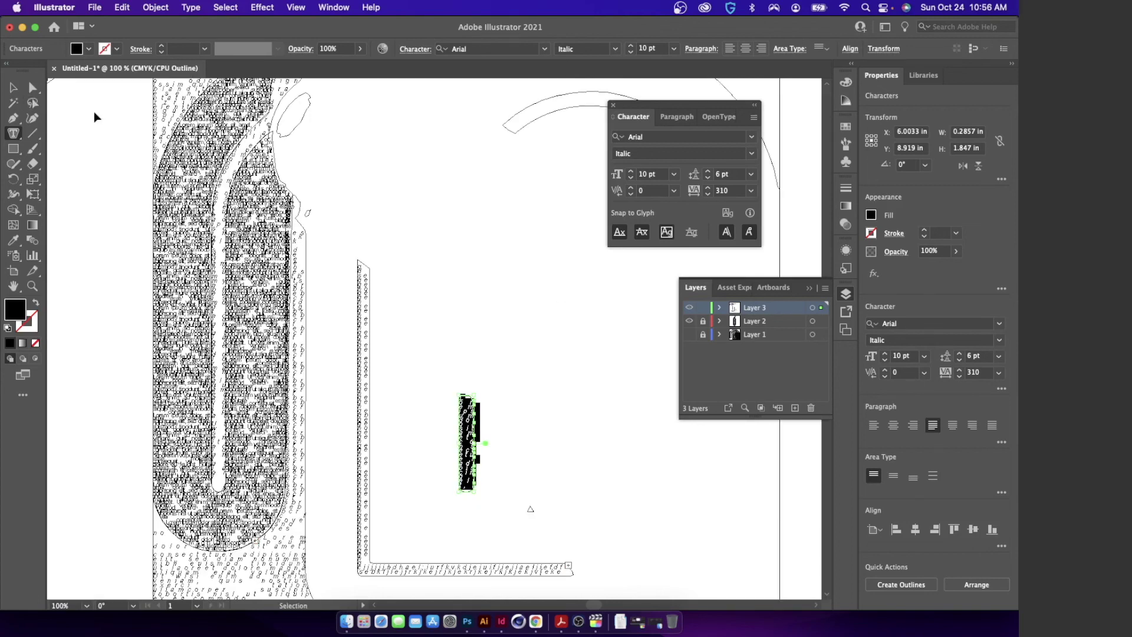
key(super+y)
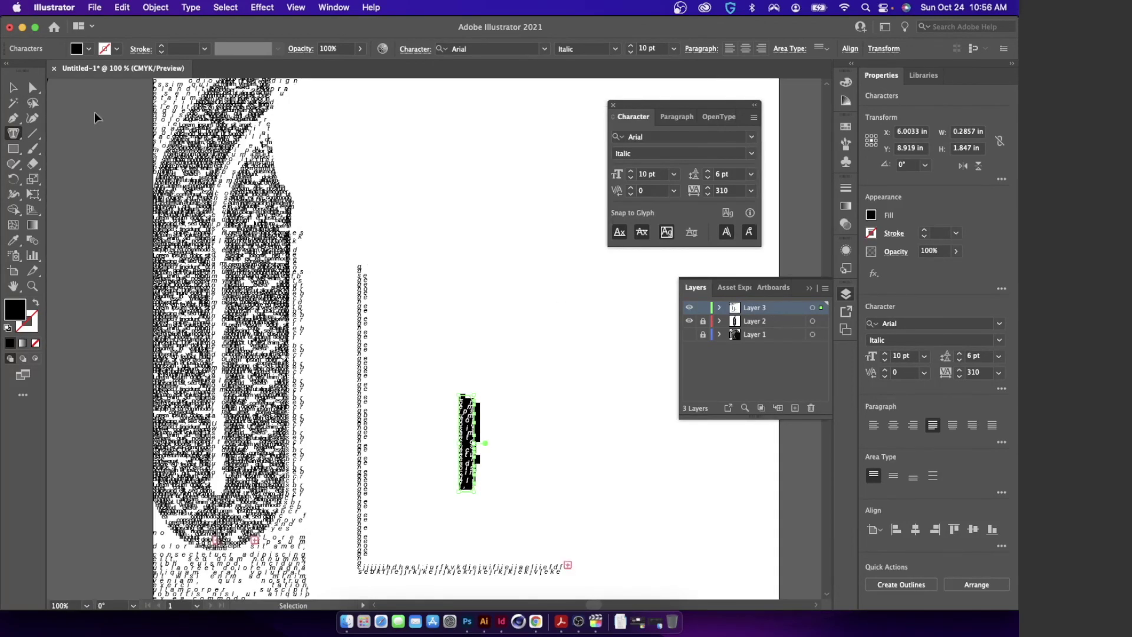
scroll(152, 150, up, 5)
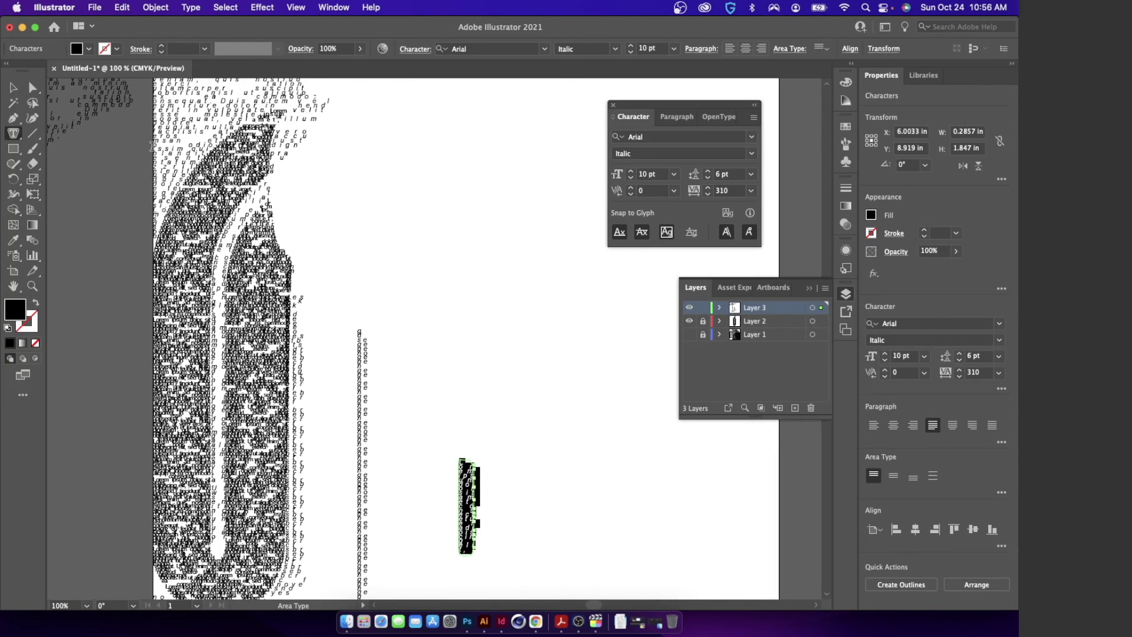
key(super+y)
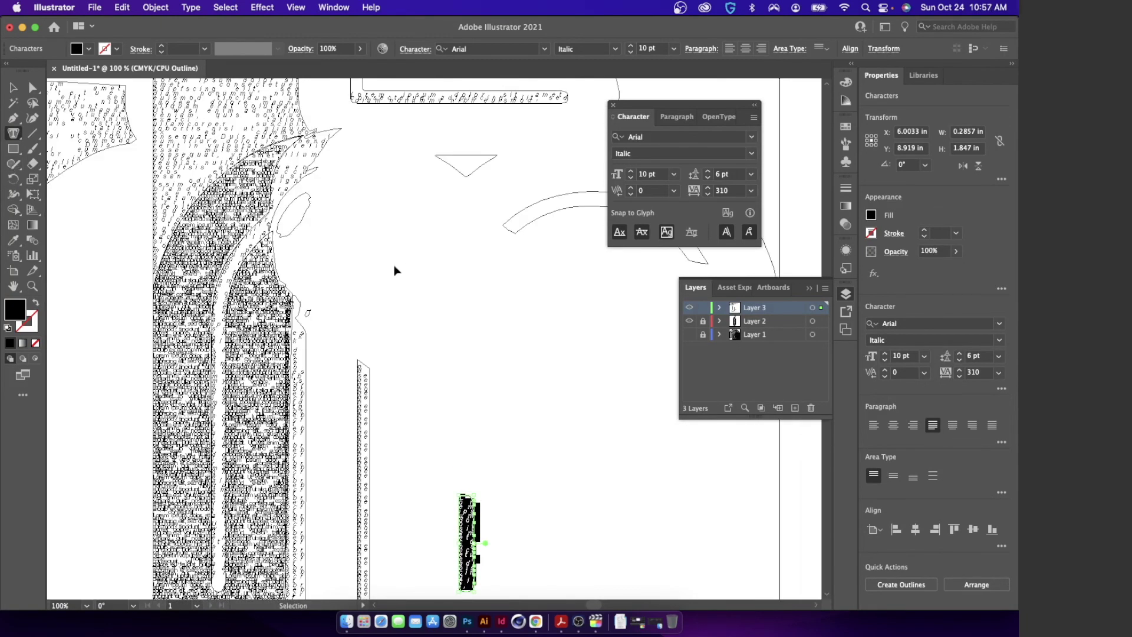
key(super+y)
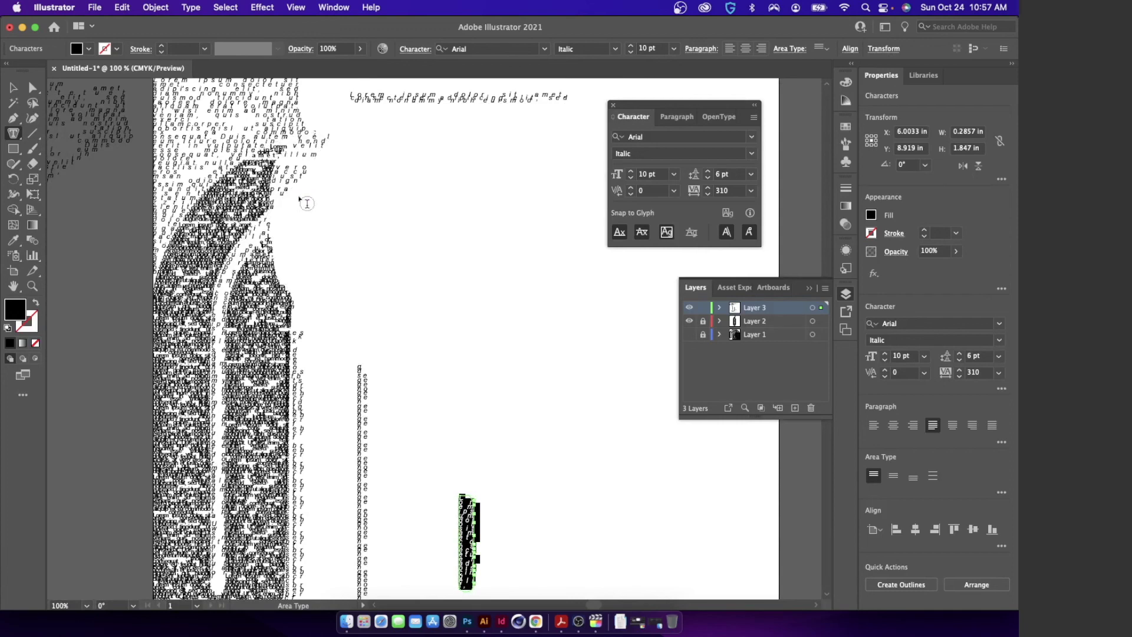
click(304, 201)
scroll(371, 245, up, 1)
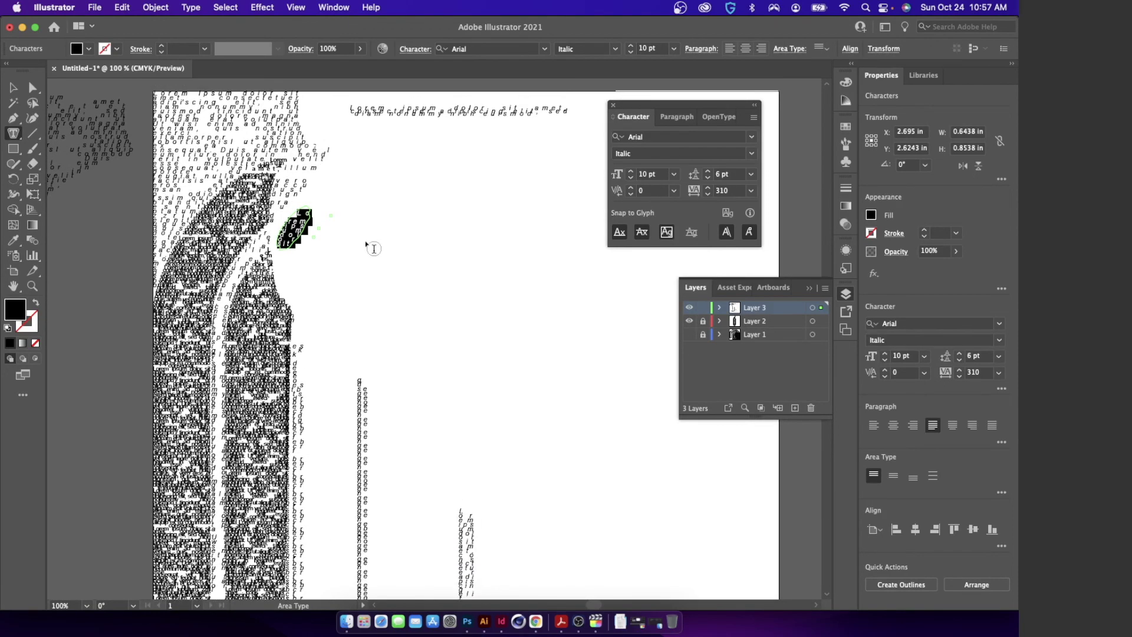
scroll(371, 246, up, 1)
scroll(366, 244, up, 3)
scroll(367, 244, right, 4)
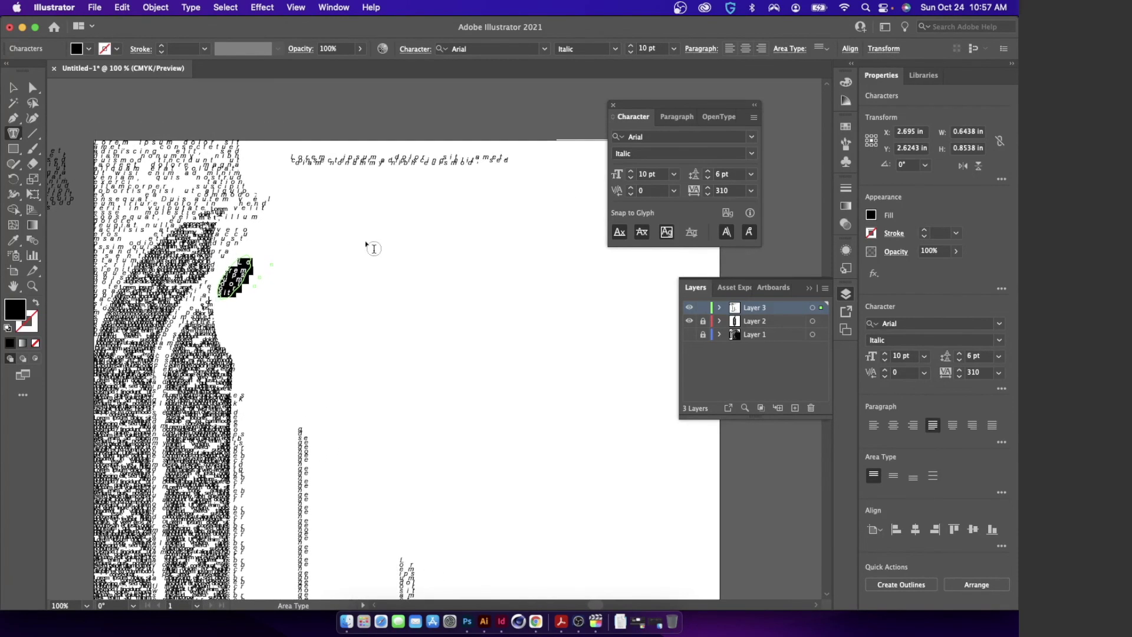
- Convert the small inverted triangle path below the horizontal bar into area type with placeholder text in outline view
key(super+y)
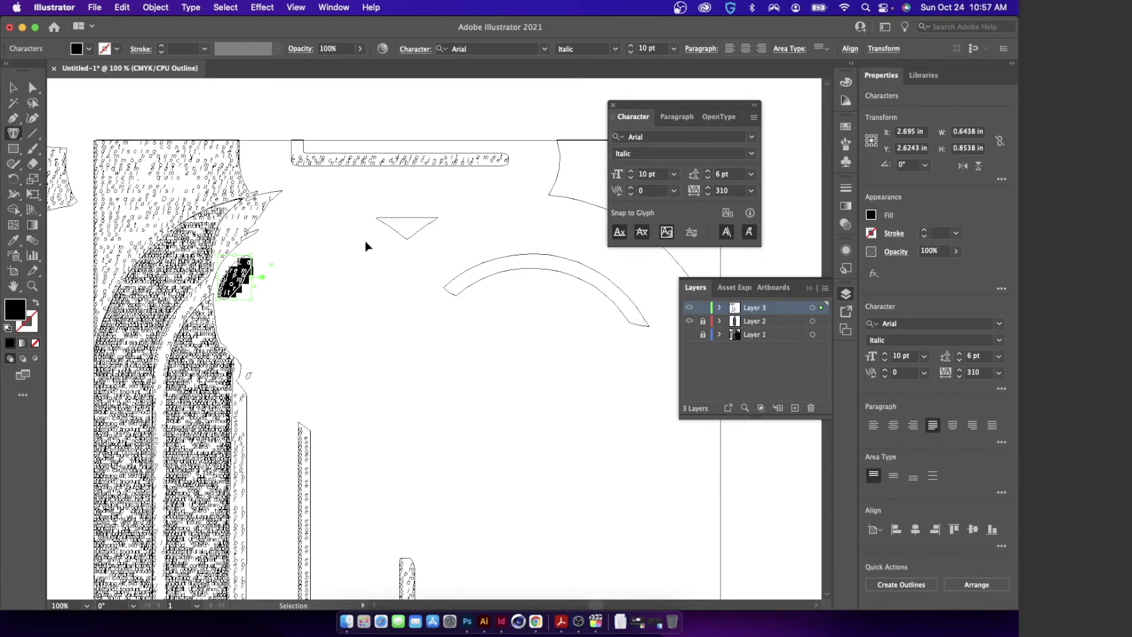
scroll(371, 245, up, 3)
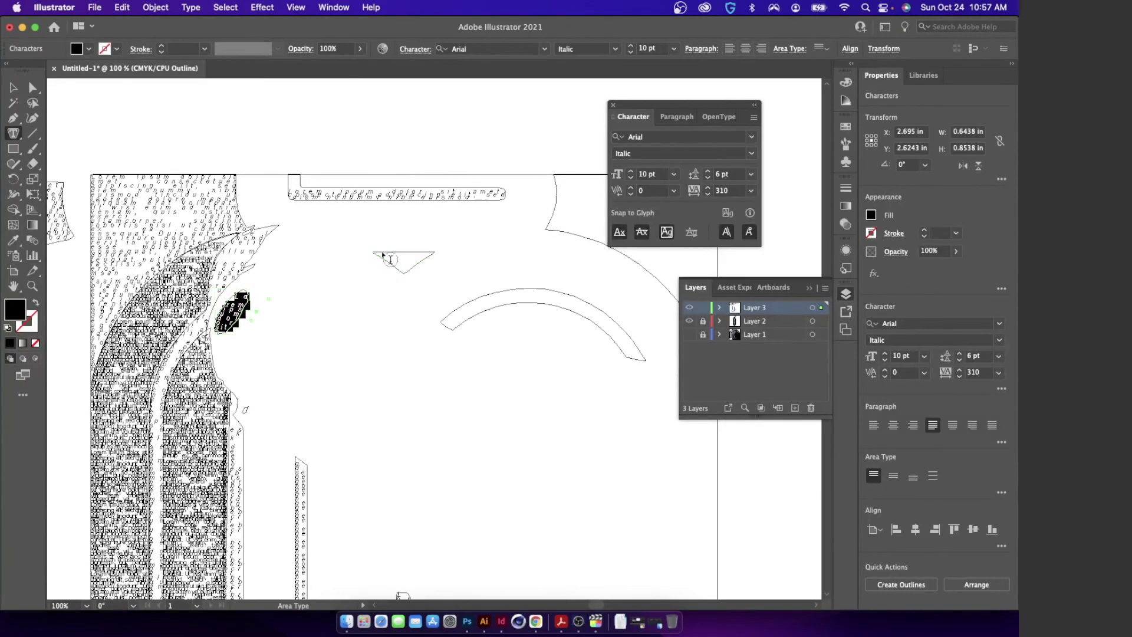
click(385, 255)
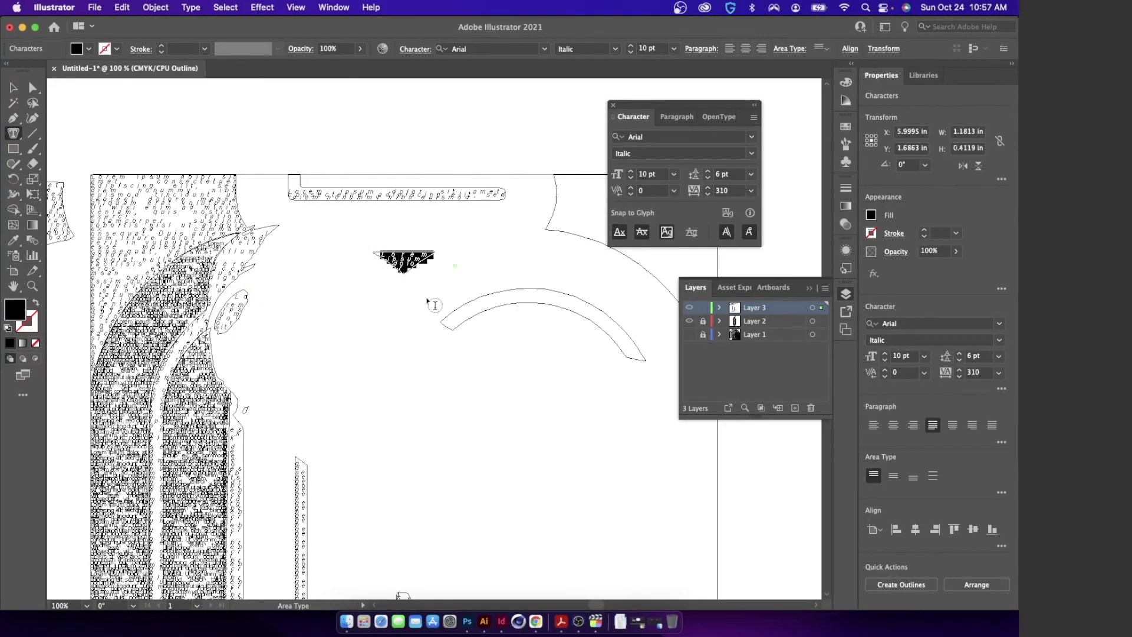
- Convert the large curved path in the artboard's upper-right corner into area type filled with placeholder text
scroll(429, 302, up, 1)
scroll(429, 302, right, 1)
scroll(432, 273, up, 3)
scroll(432, 273, right, 3)
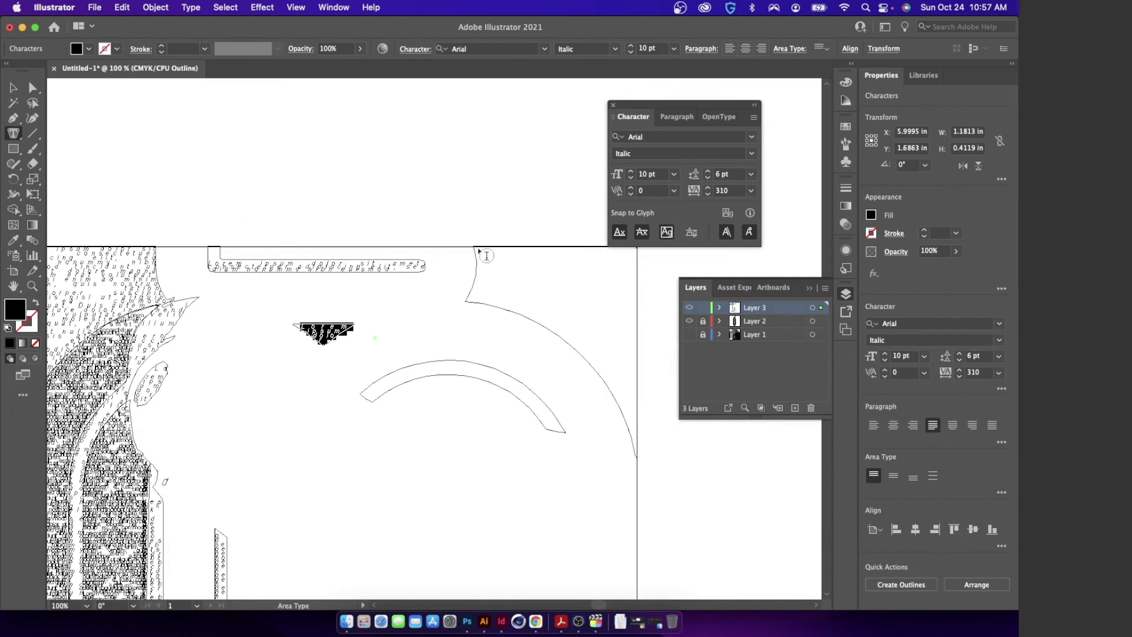
super+click(477, 248)
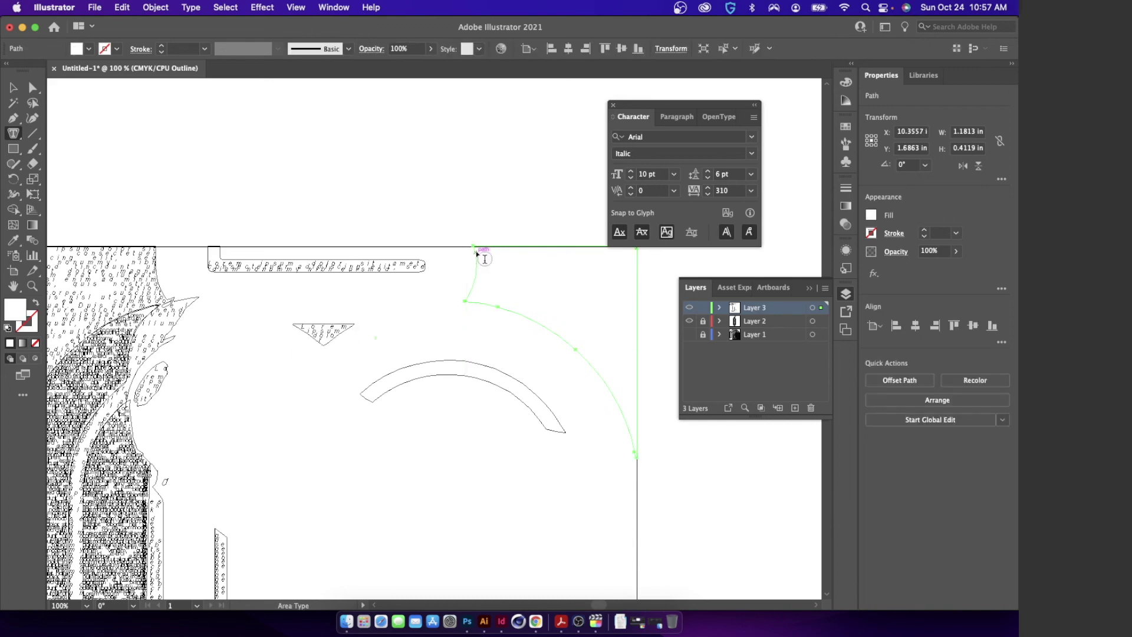
click(478, 248)
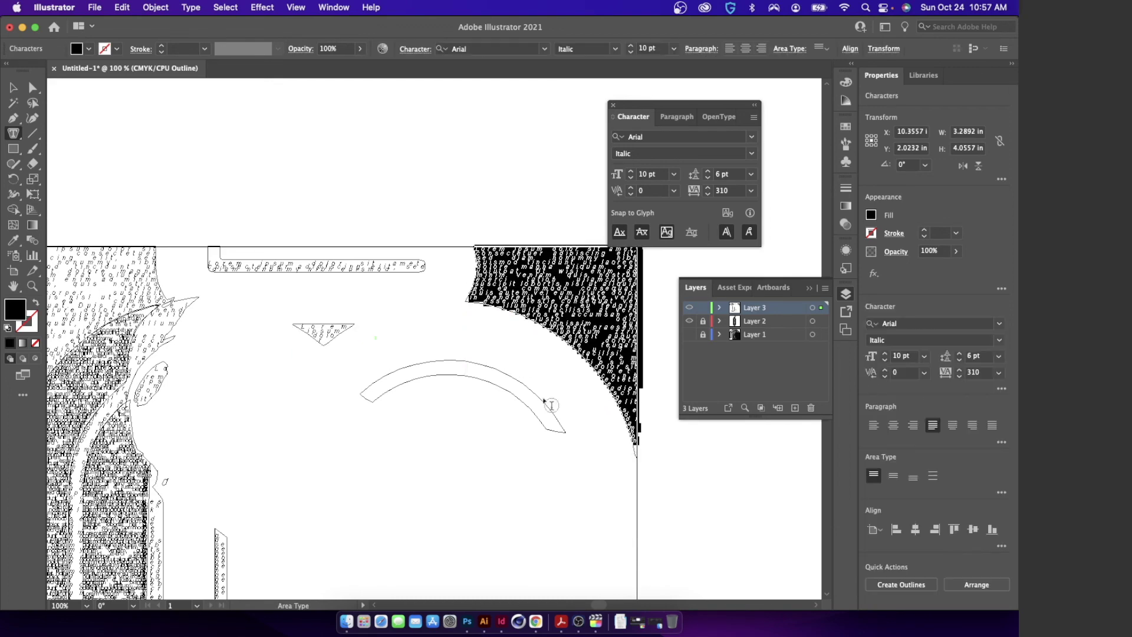
- Match the upper-right corner text to the opposite corner's text with the Eyedropper, applying Auto kerning and 470 tracking, and deselect it
scroll(548, 403, down, 3)
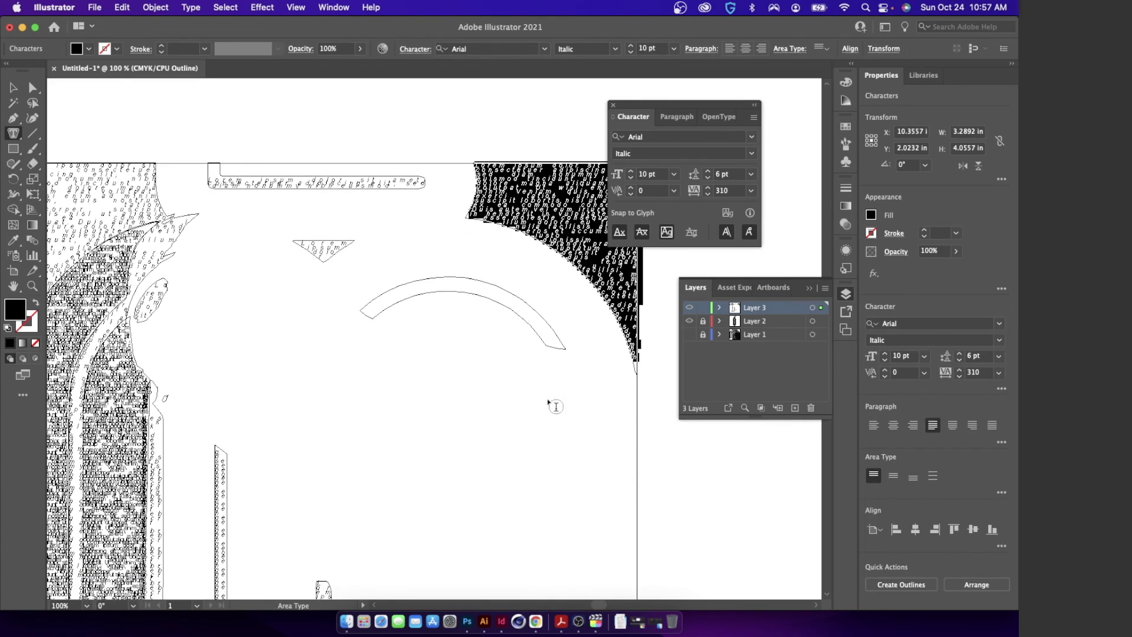
key(i)
click(121, 216)
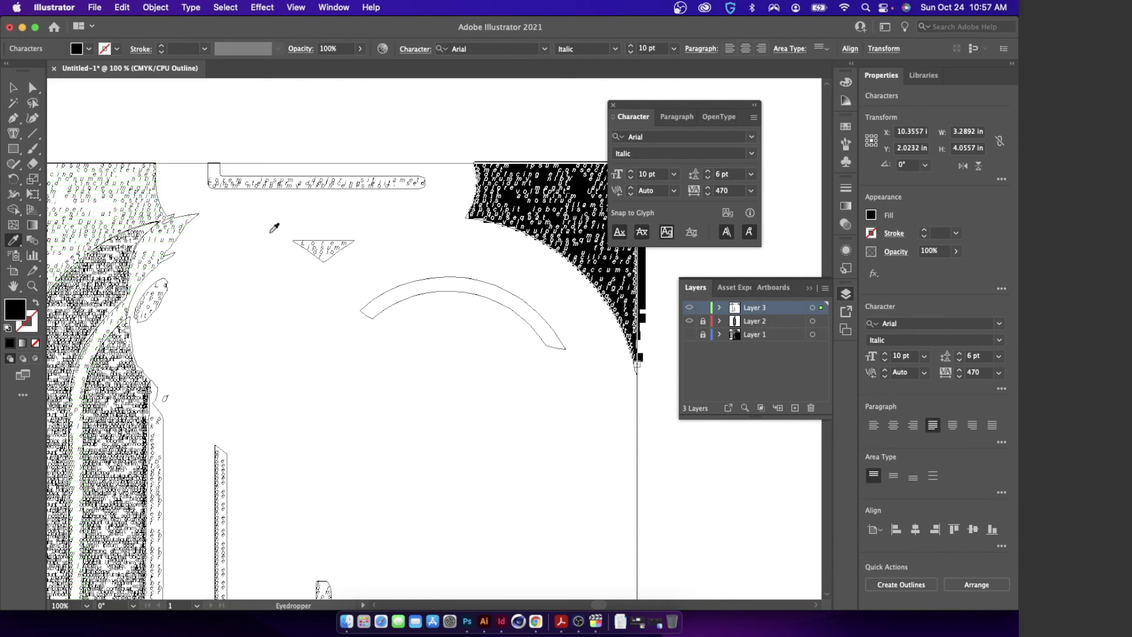
click(11, 88)
click(430, 142)
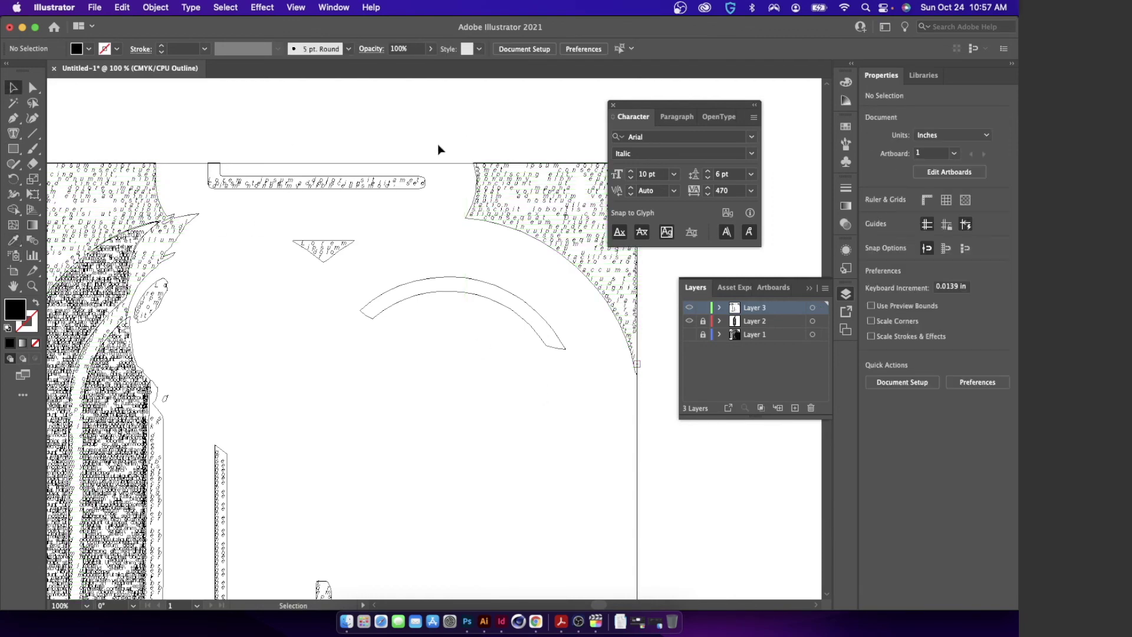
- Compare the text-filled regions with the posterized portrait in preview at 50% by toggling Layer 1's visibility, leaving Layer 1 hidden
key(super+minus)
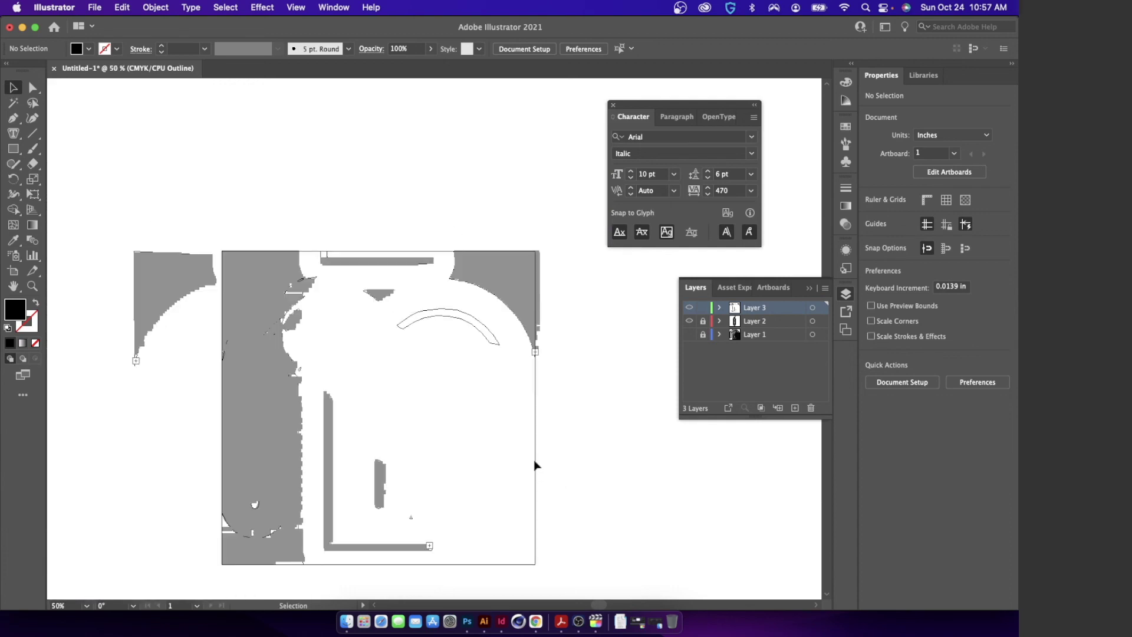
key(a)
key(super+y)
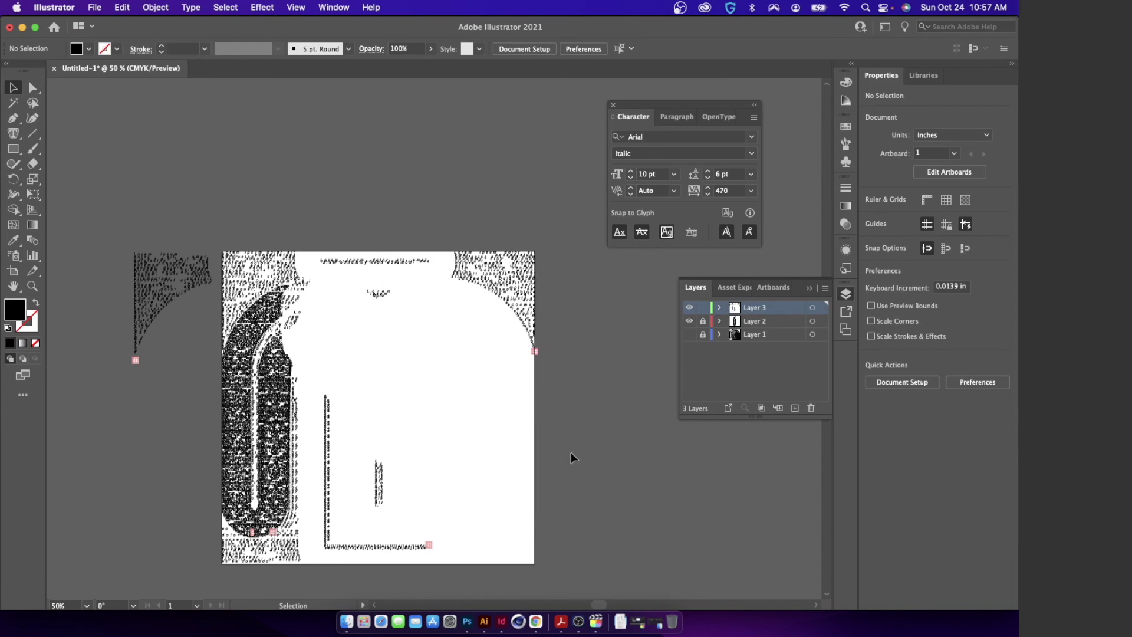
click(689, 334)
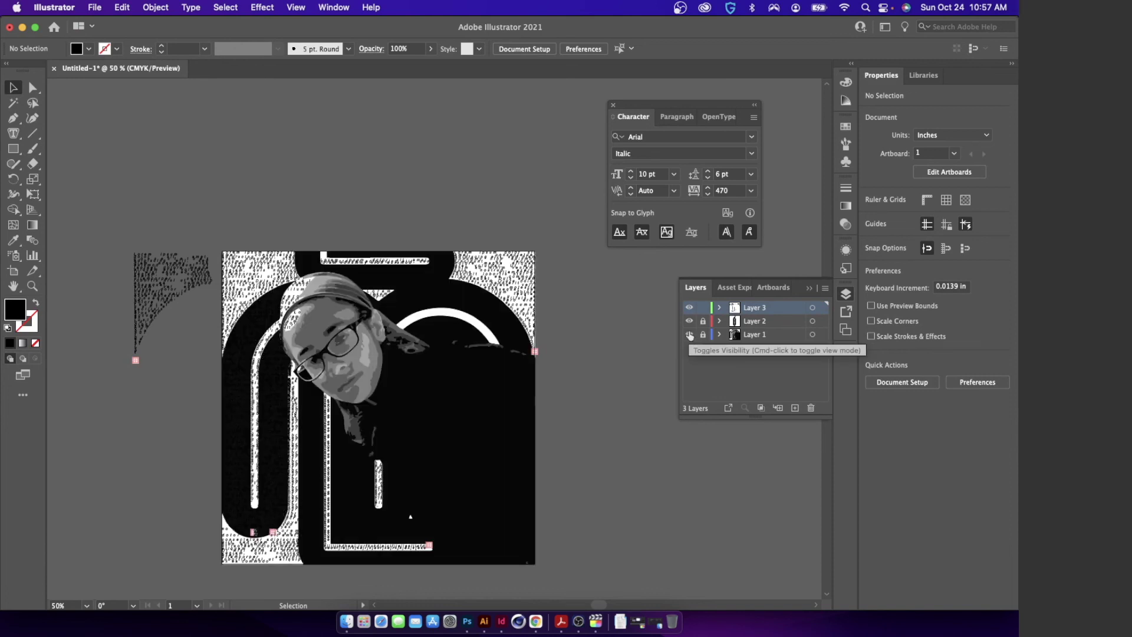
click(690, 334)
click(689, 335)
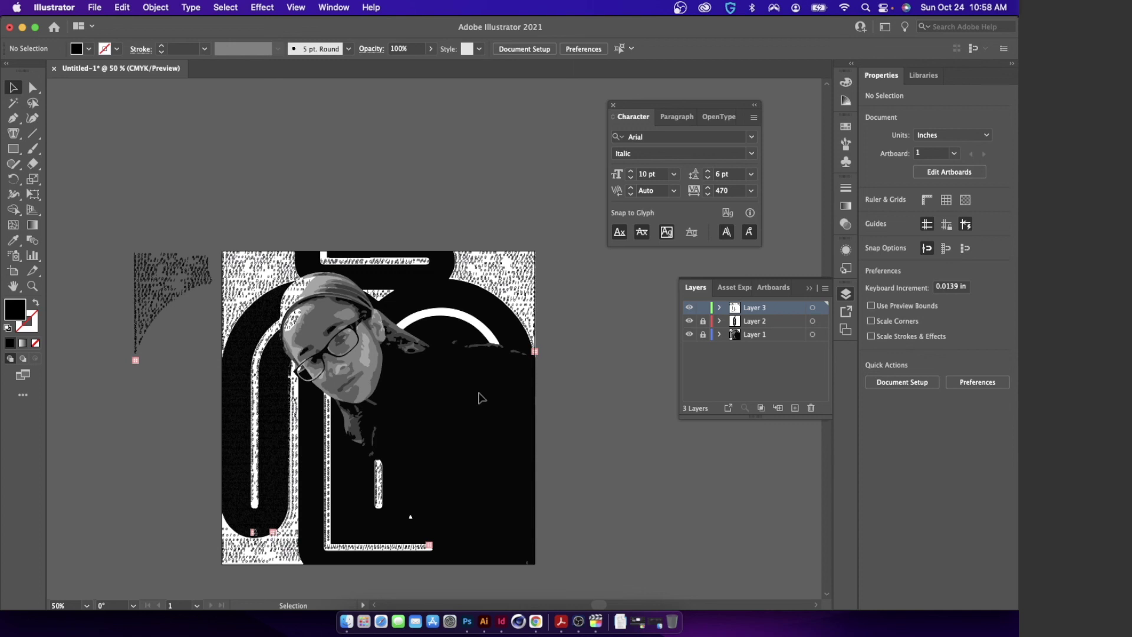
click(690, 334)
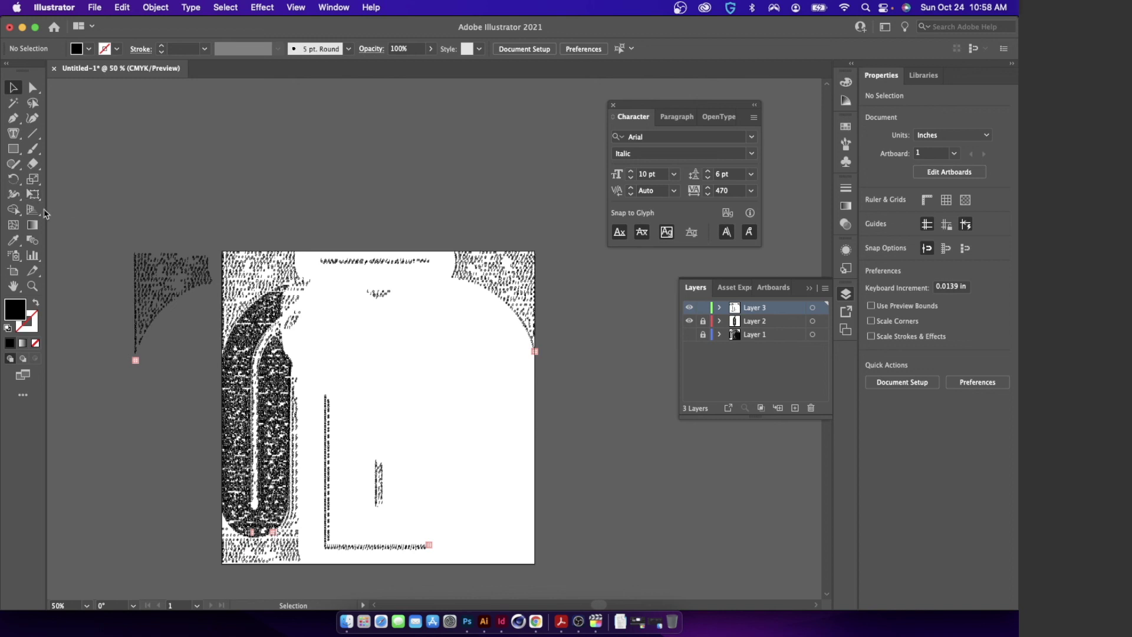
- Unlock Layer 2, lock Layer 3, and set the leading of the inner dark vertical band's text to 2 pt
click(703, 321)
click(703, 307)
click(283, 389)
double_click(283, 389)
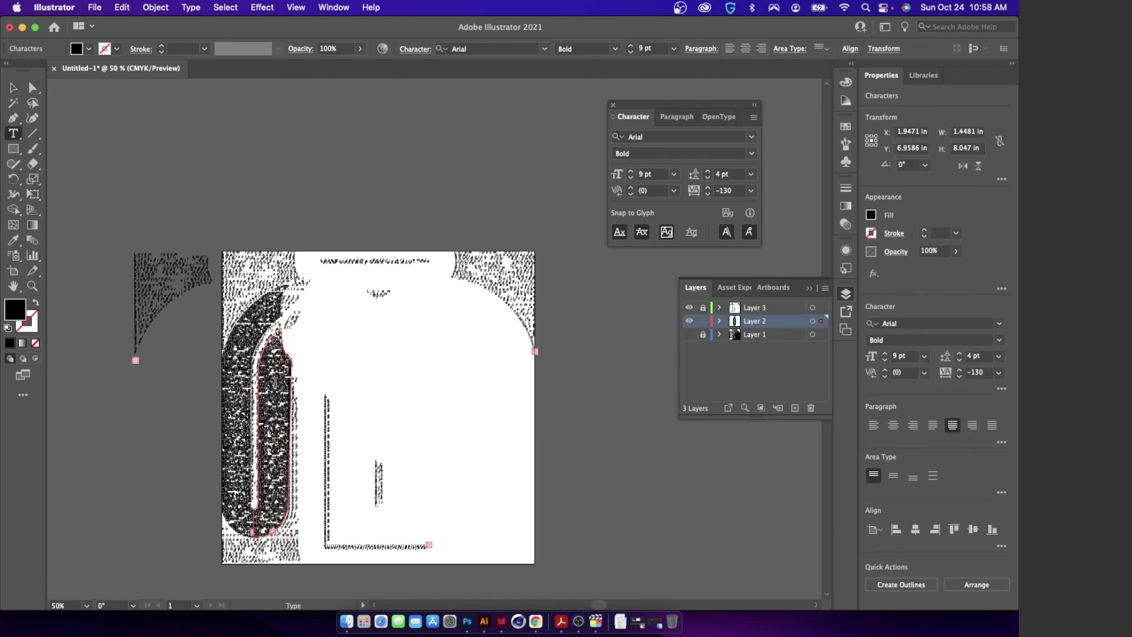
key(super+a)
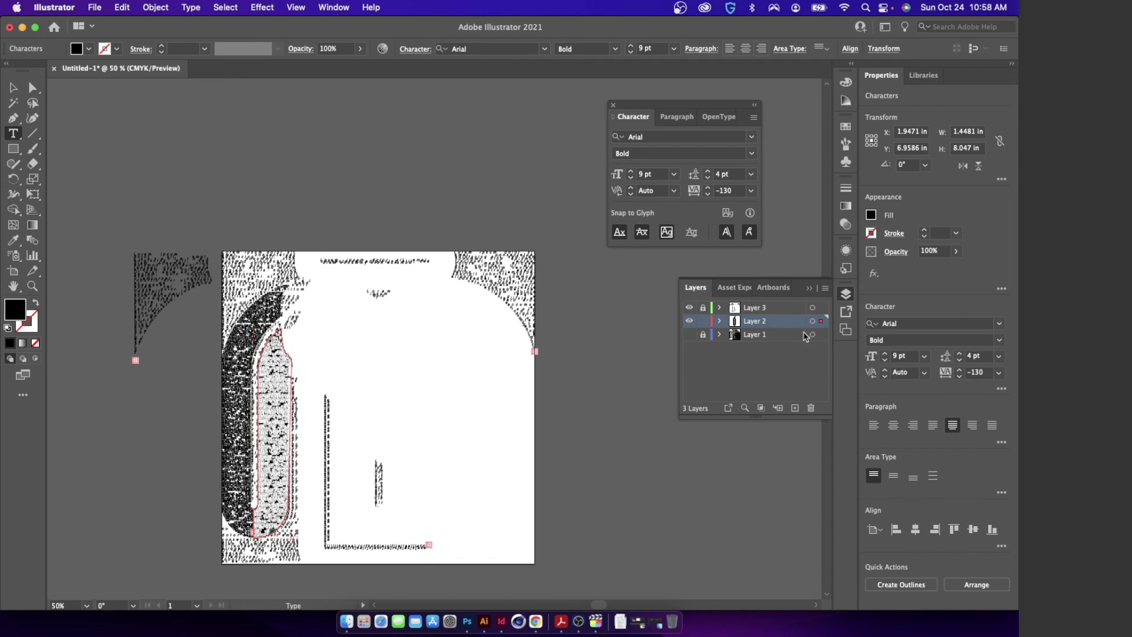
click(708, 179)
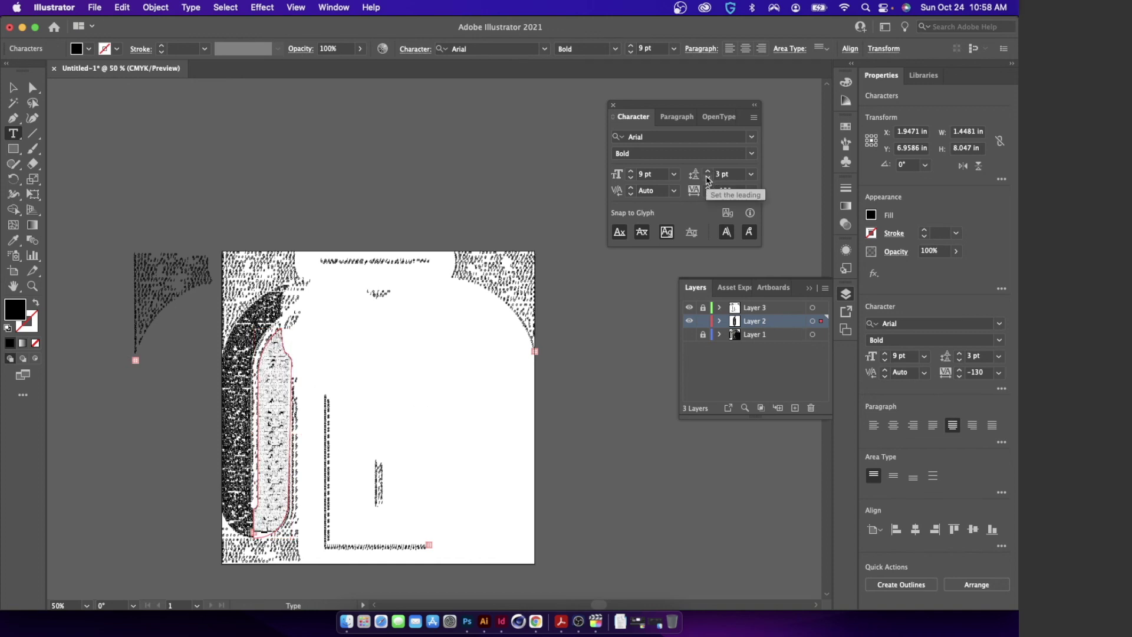
click(708, 178)
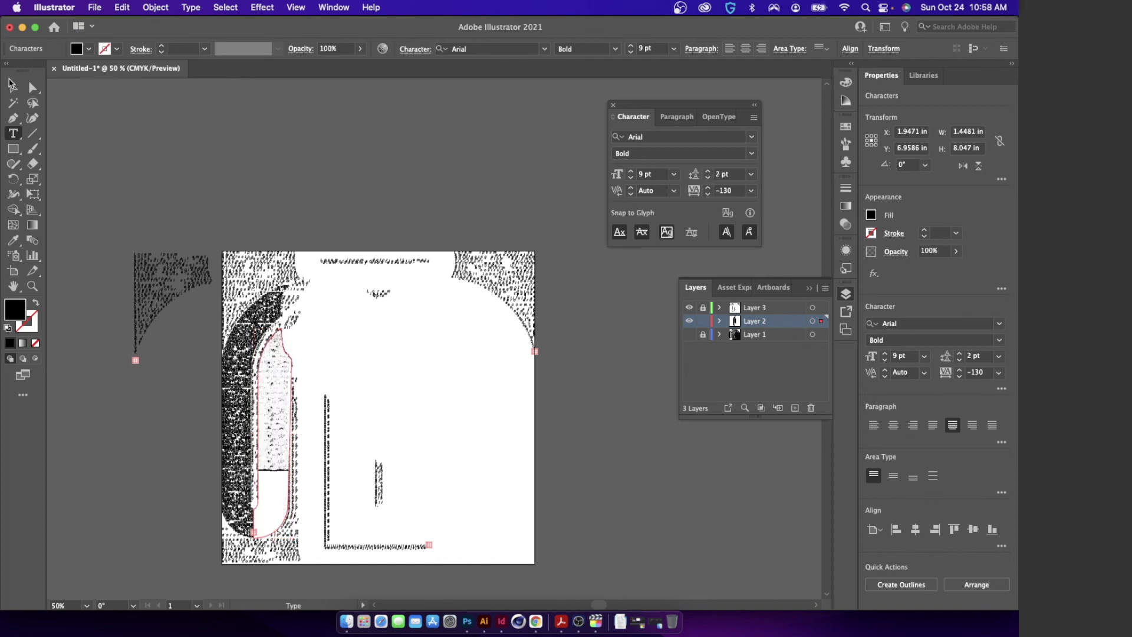
click(13, 88)
click(311, 160)
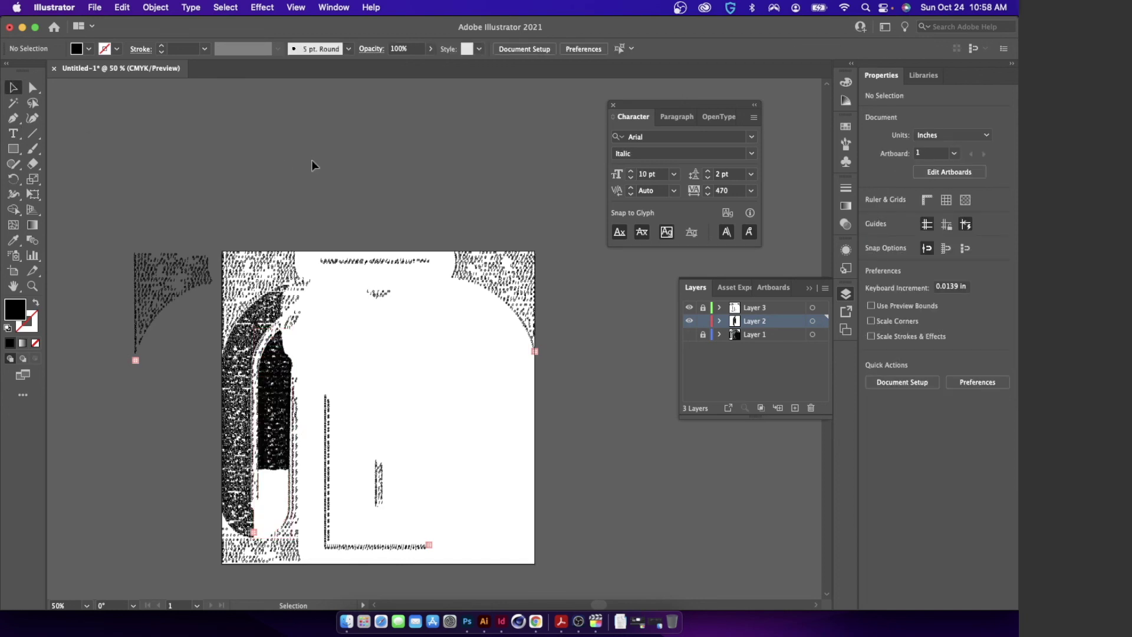
- Fill the empty lower part of the inner dark band with copies of its own text, down to its rounded end
double_click(283, 389)
click(283, 389)
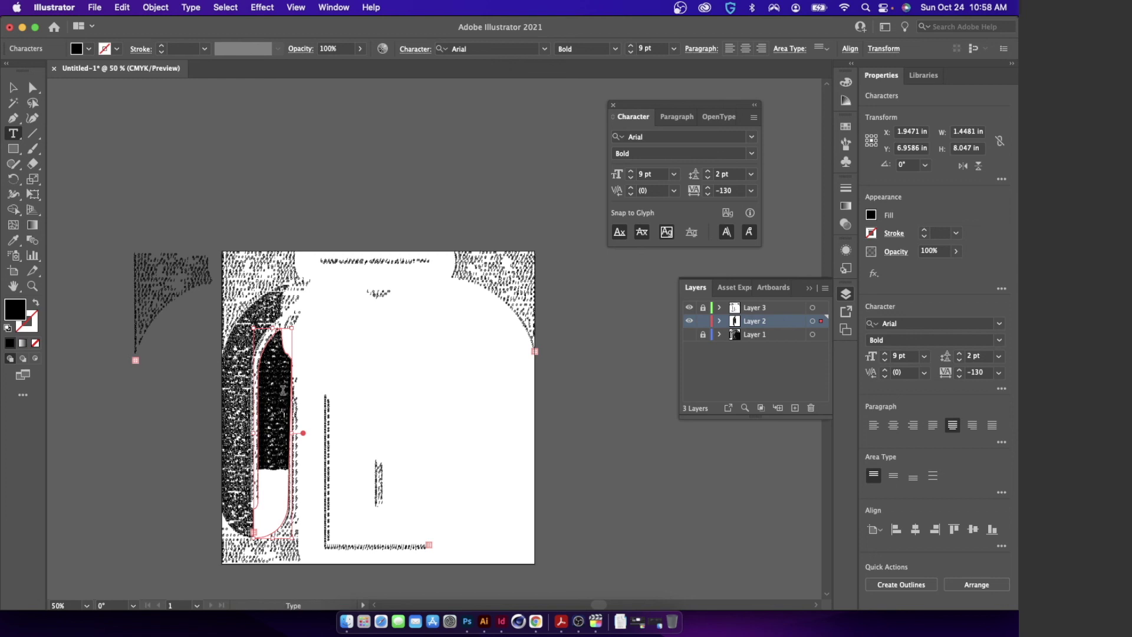
super+click(283, 396)
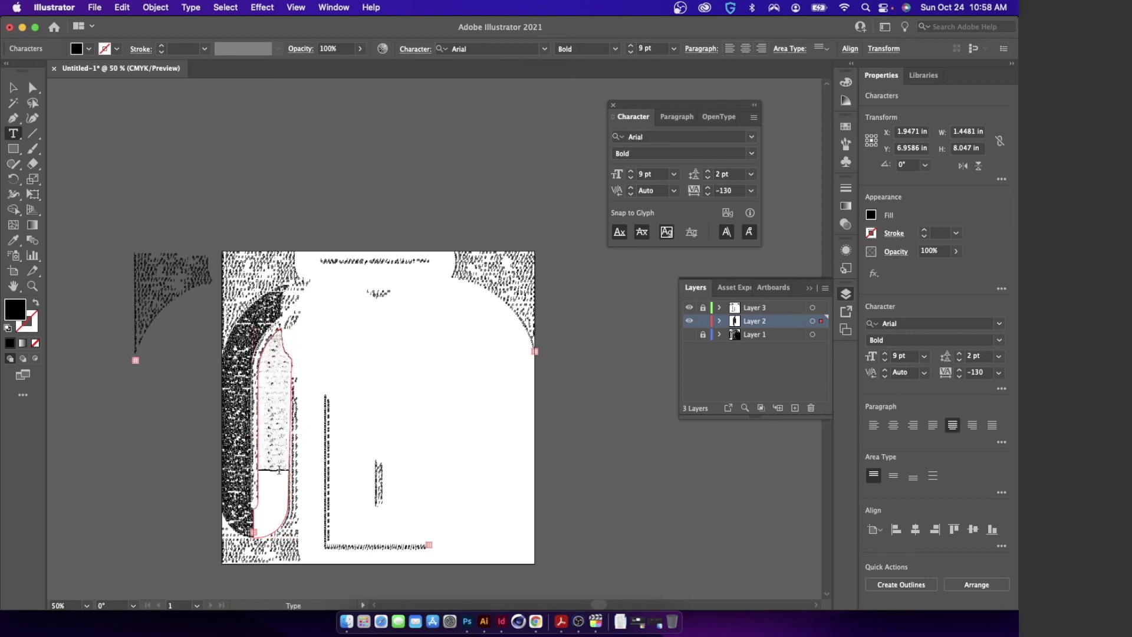
key(super+a)
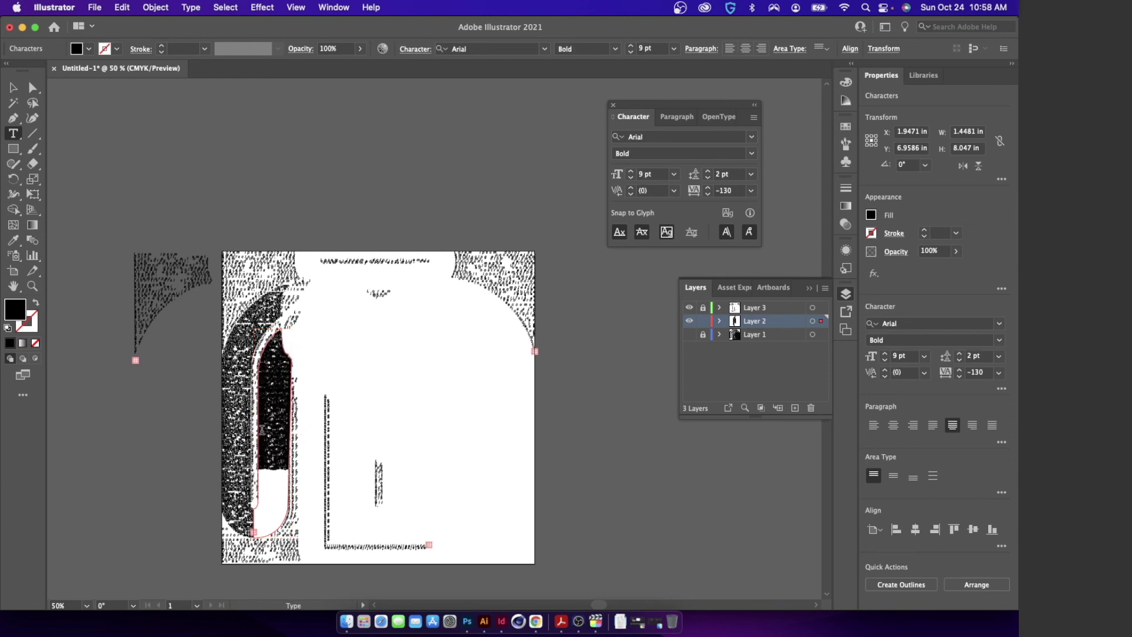
key(Escape)
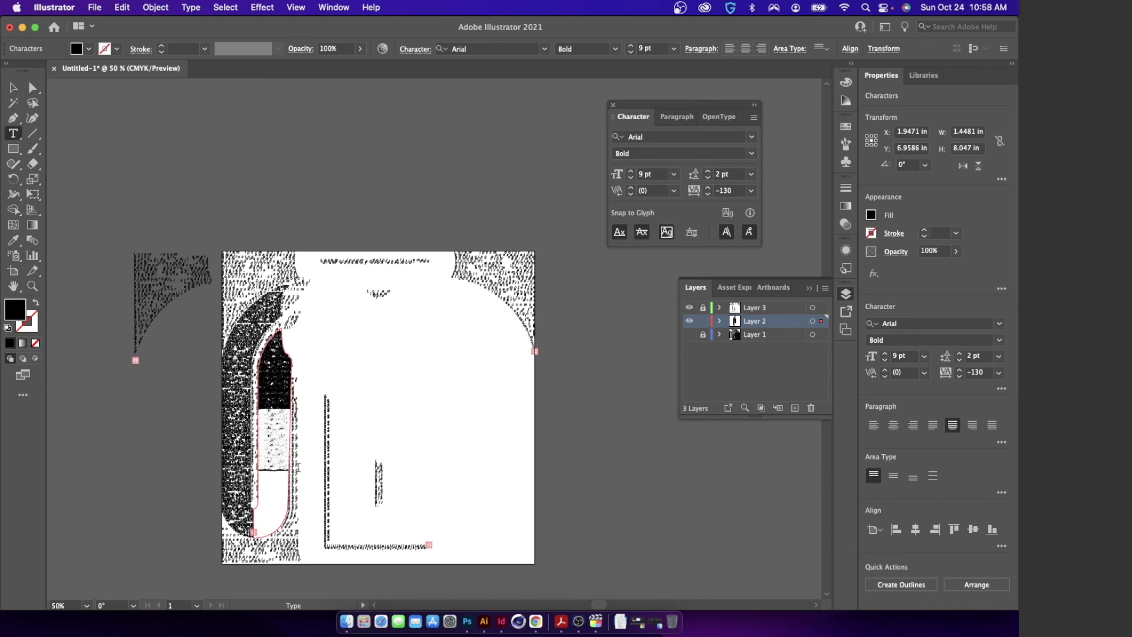
click(263, 471)
click(279, 467)
key(ctrl+v)
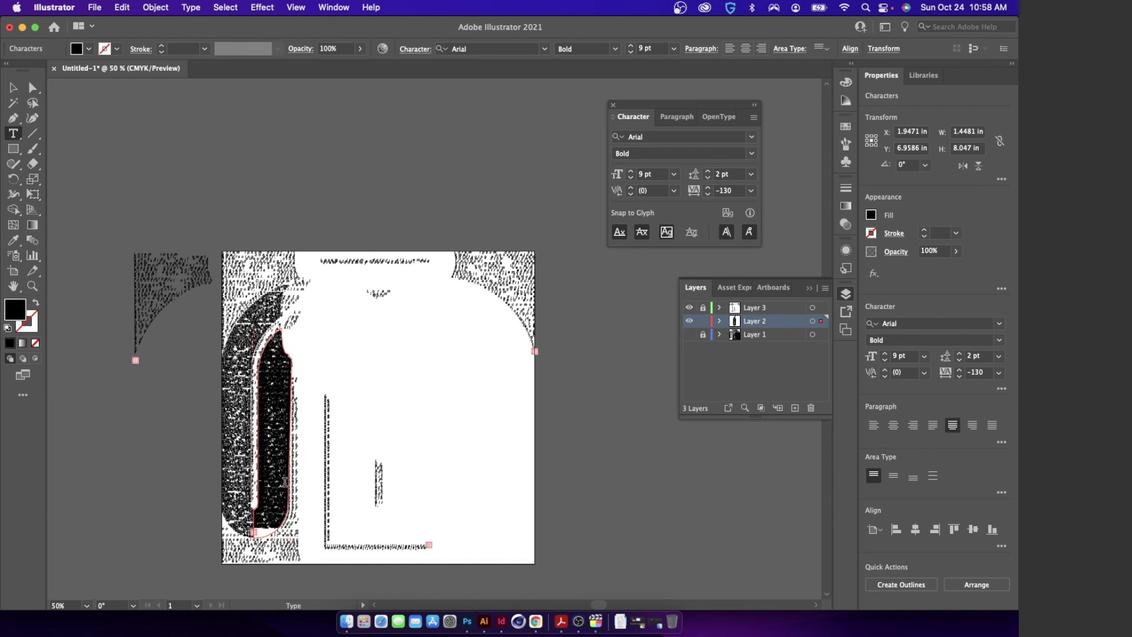
drag(258, 510, 277, 522)
click(265, 526)
key(super+shift+a)
- Set the leading of the outer curved dark band's text to 2 pt
click(264, 306)
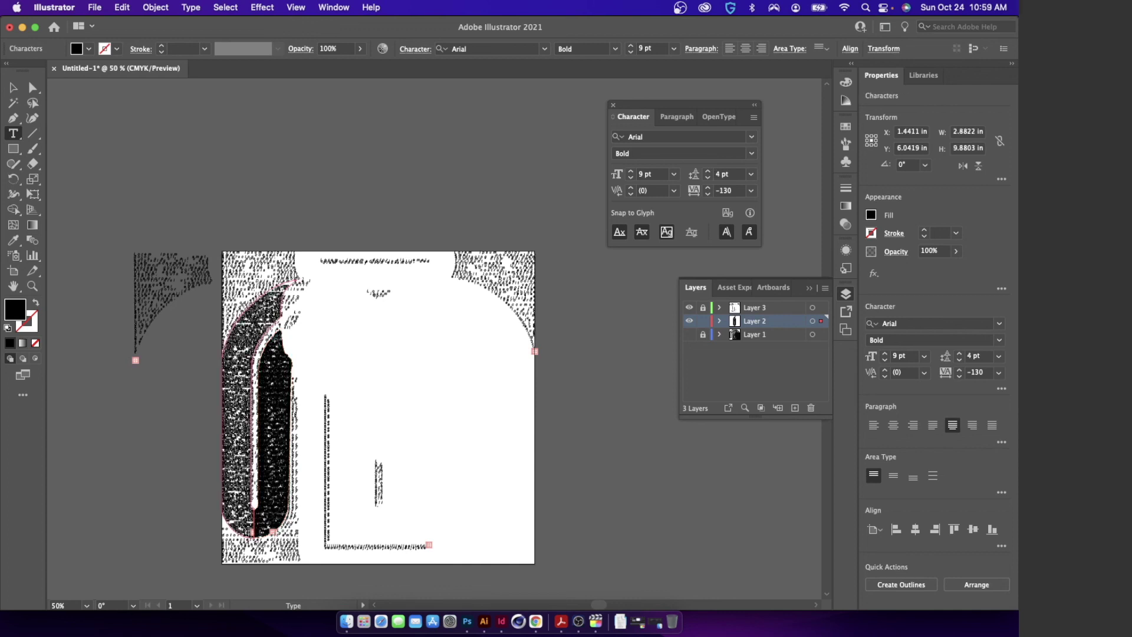
drag(270, 342, 308, 530)
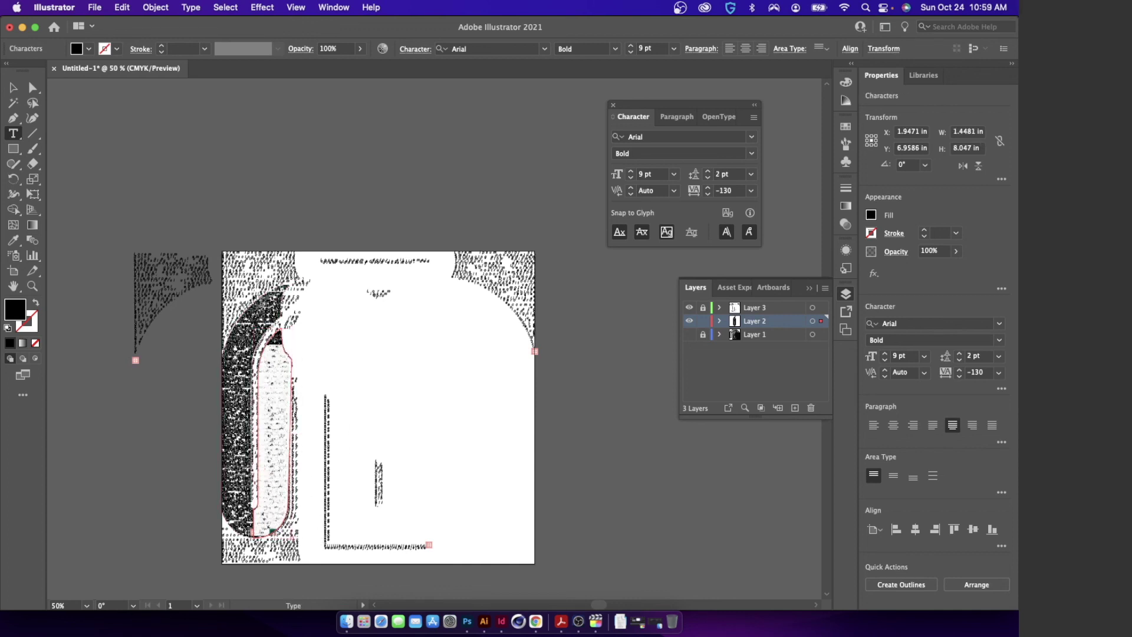
super+click(257, 308)
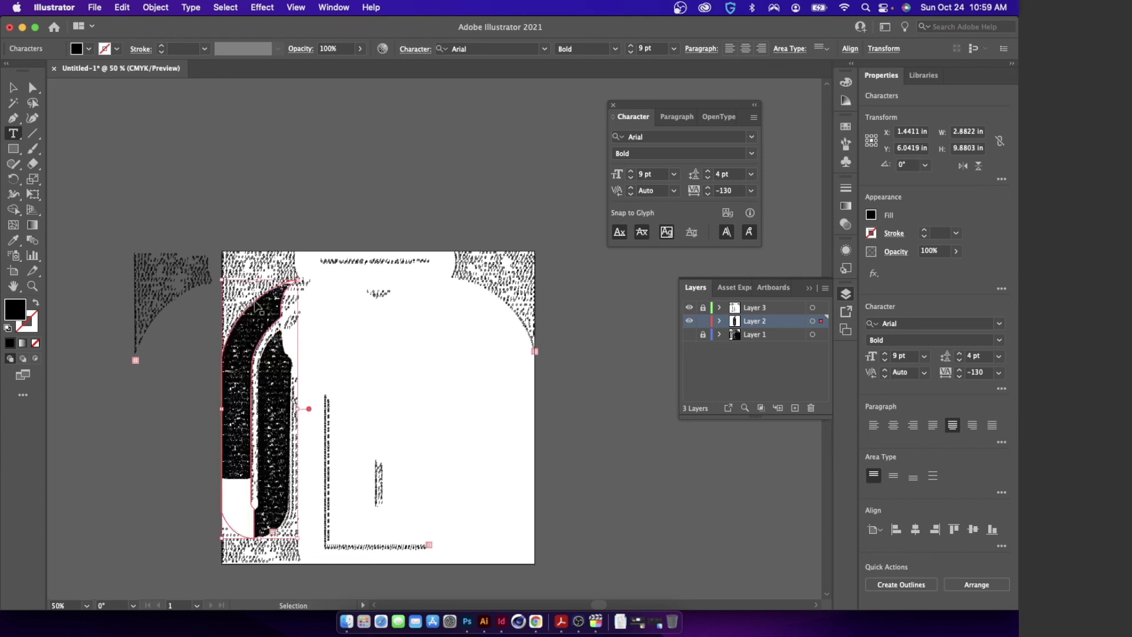
click(225, 430)
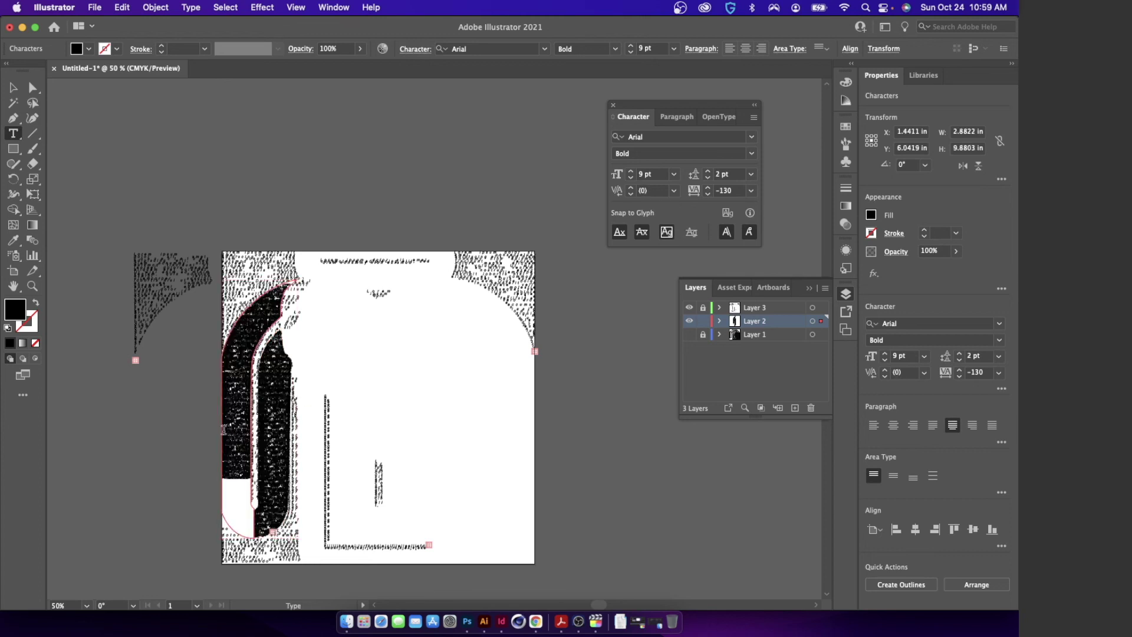
- Fill the empty lower end of the outer dark band with copied text, deselect it, and view the artwork at 100%
drag(224, 428, 273, 479)
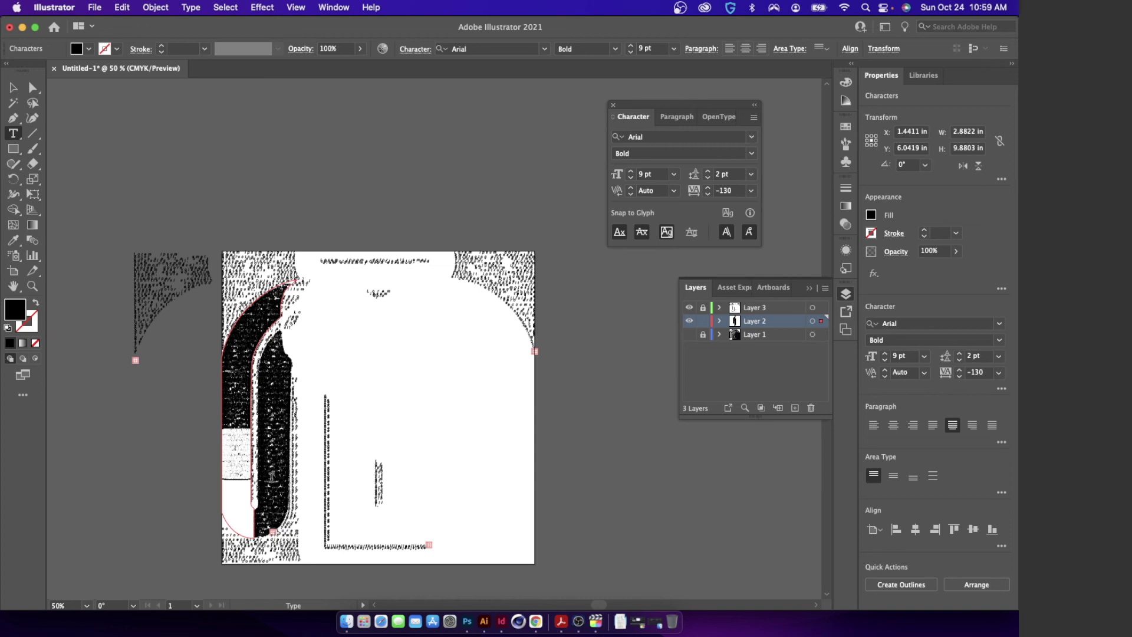
click(272, 479)
triple_click(273, 478)
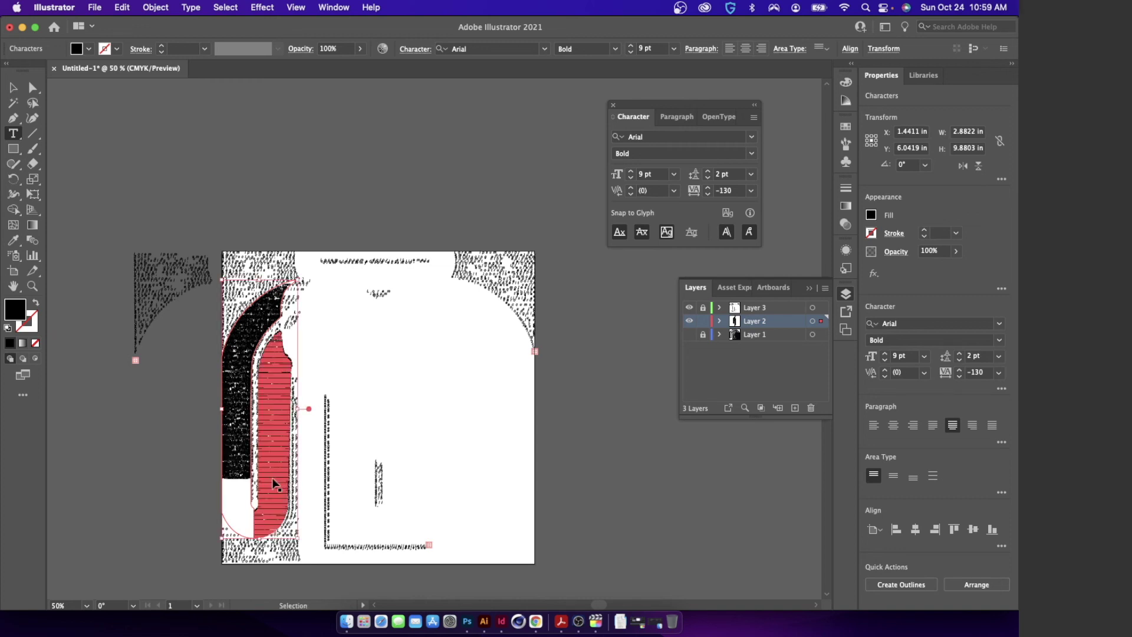
click(273, 482)
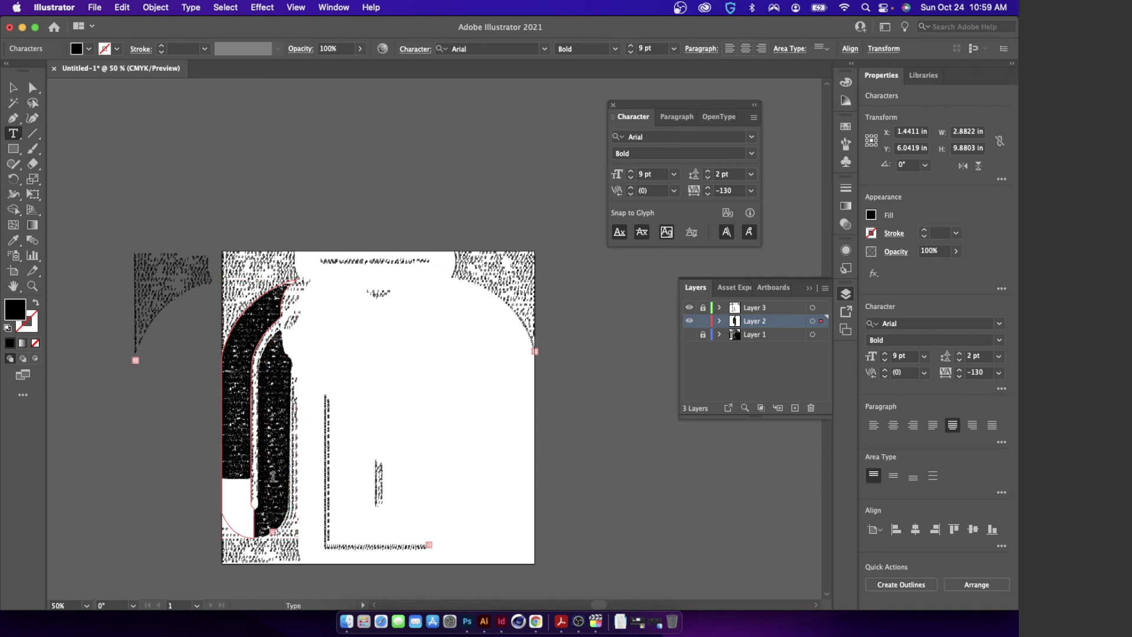
click(226, 445)
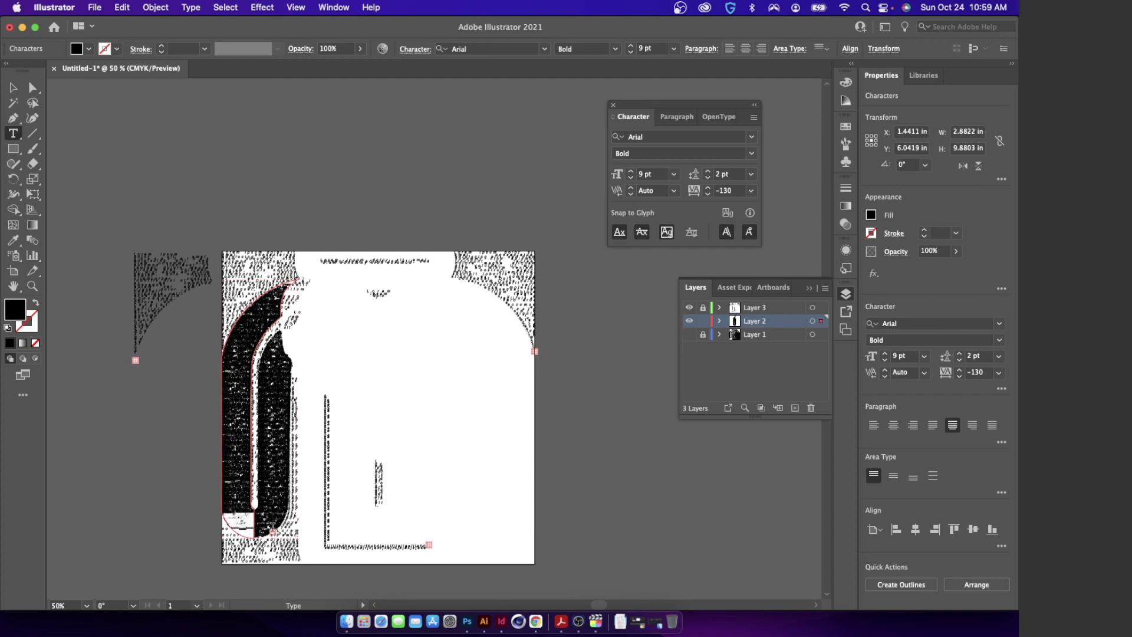
key(super+shift+a)
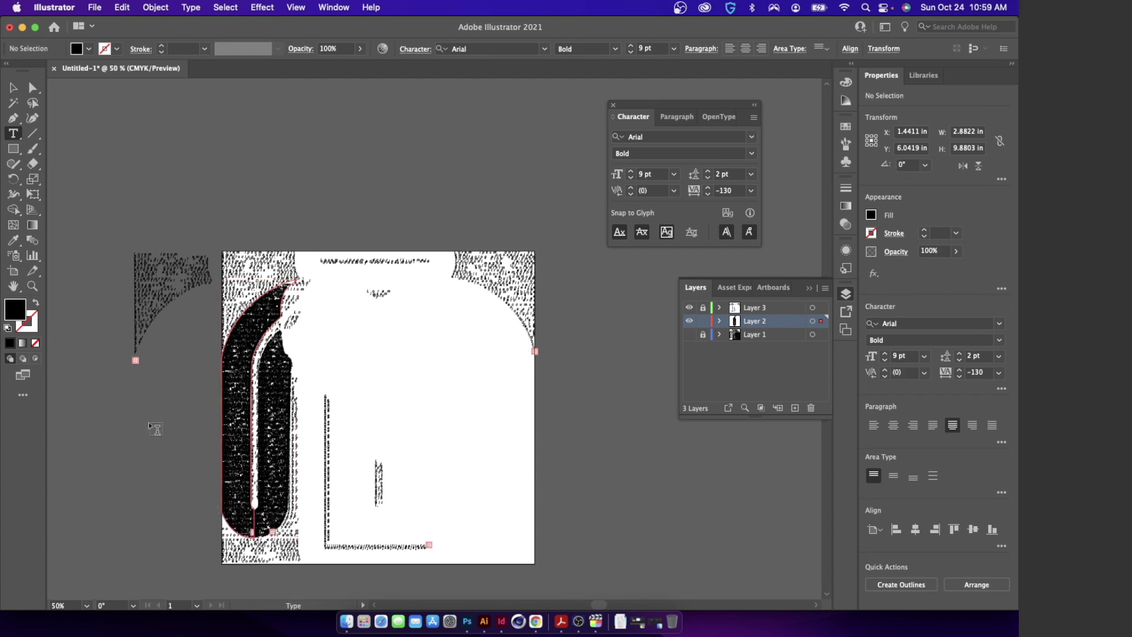
click(13, 87)
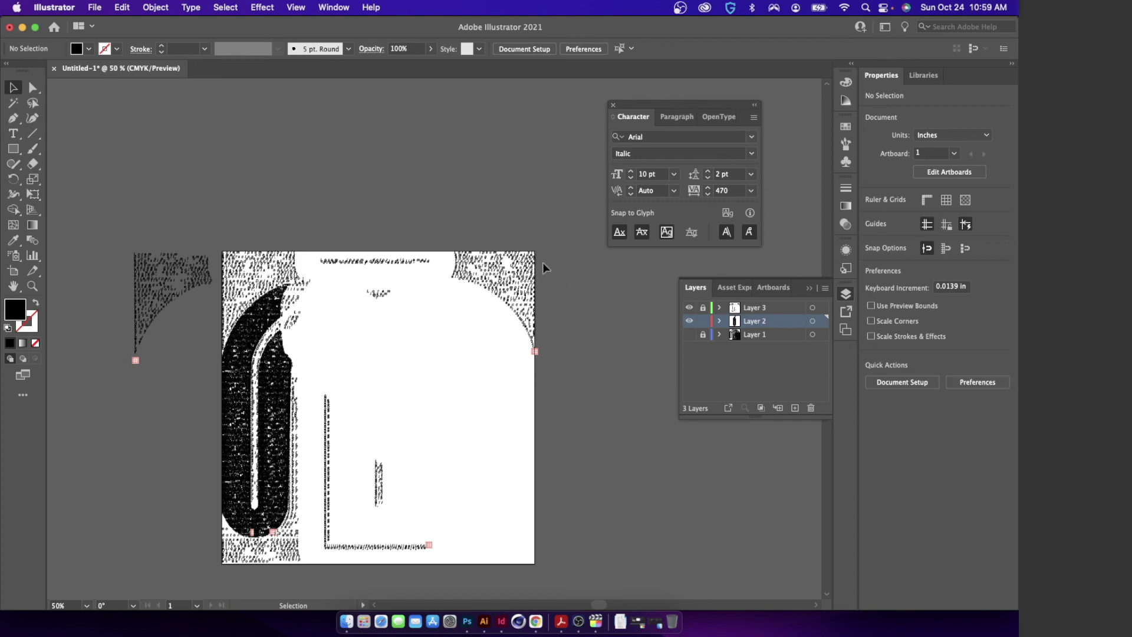
key(super+1)
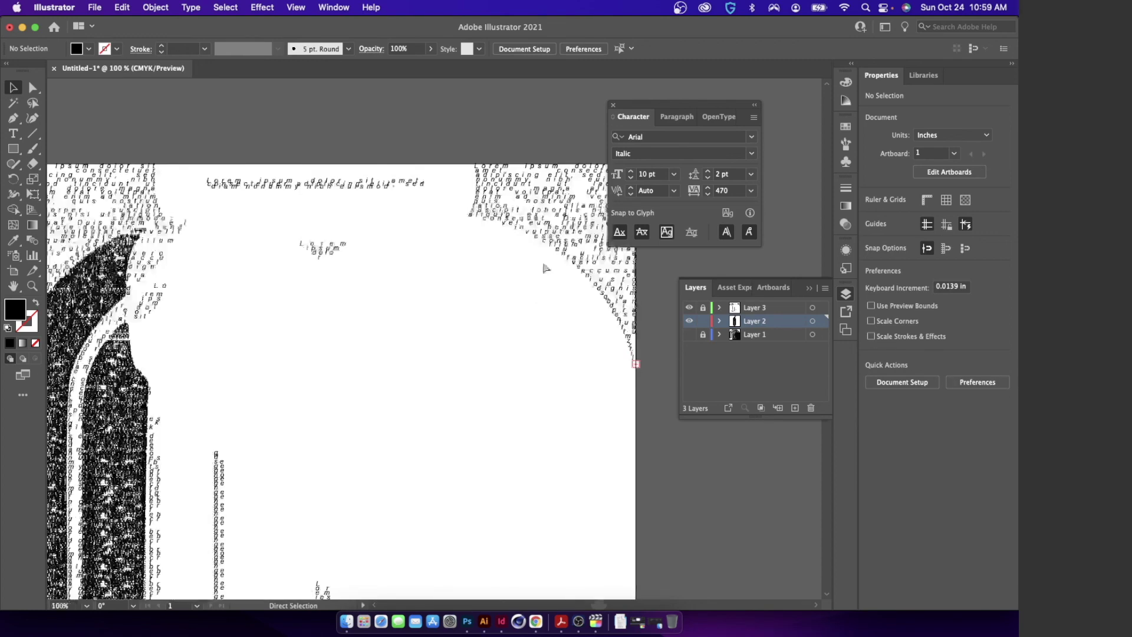
- Unlock Layer 3 and delete the spare curved text shape lying outside the artboard beside its left edge
drag(639, 243, 505, 269)
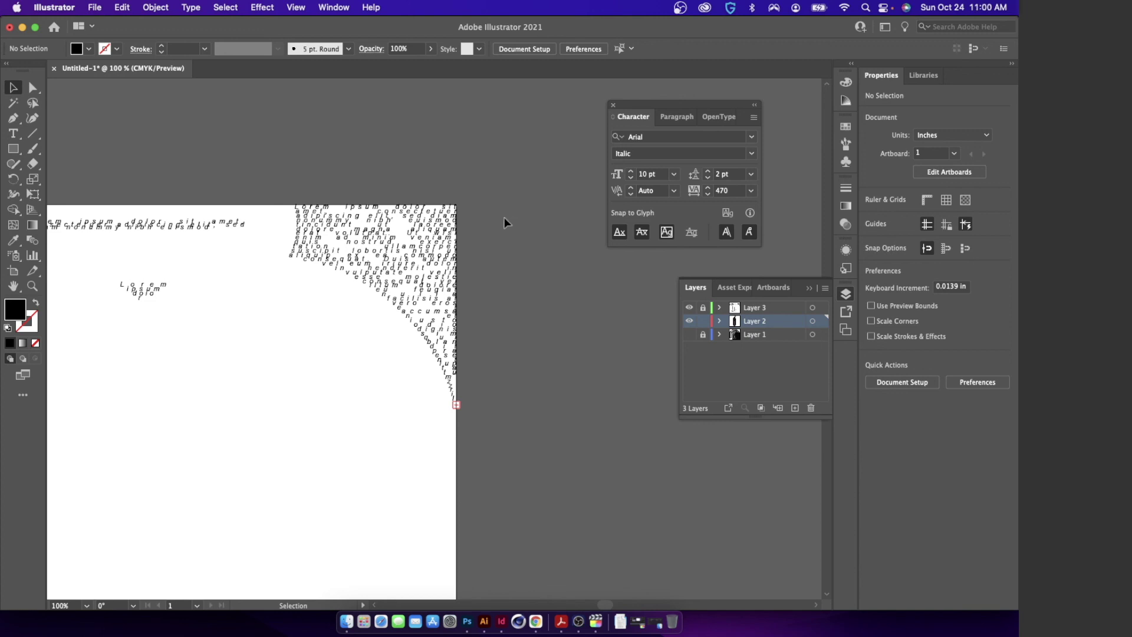
key(super+minus)
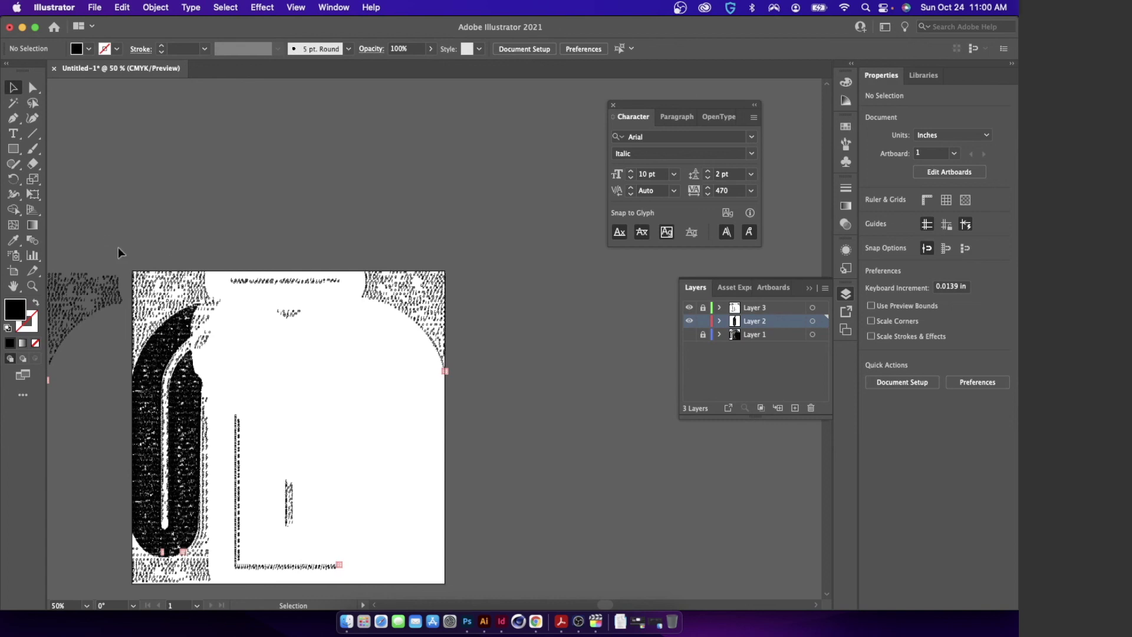
key(super+a)
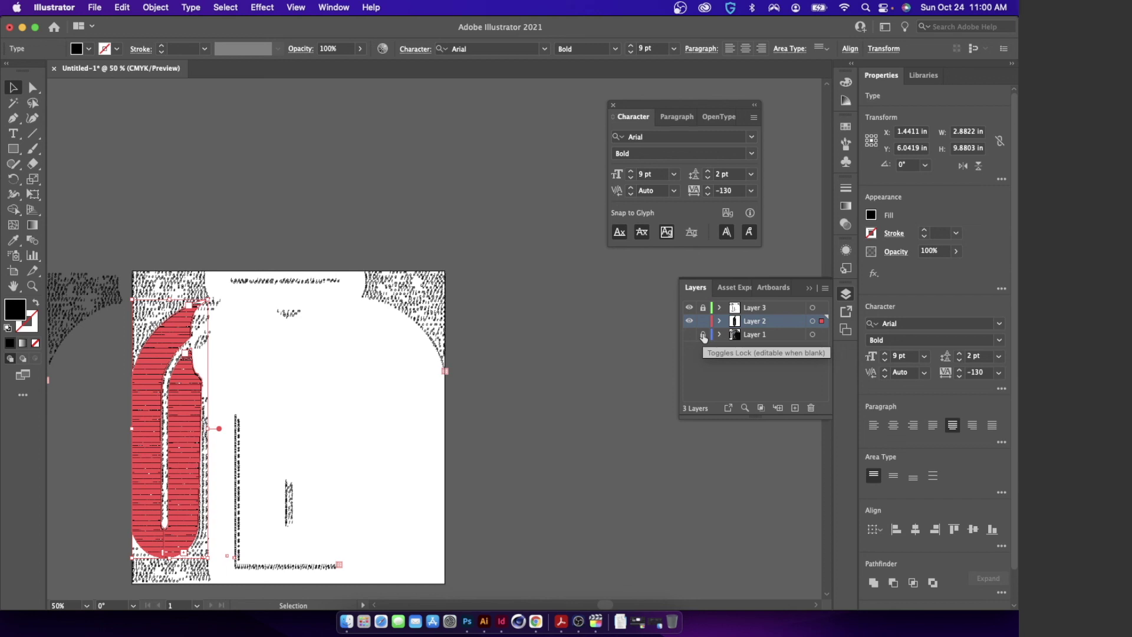
click(703, 308)
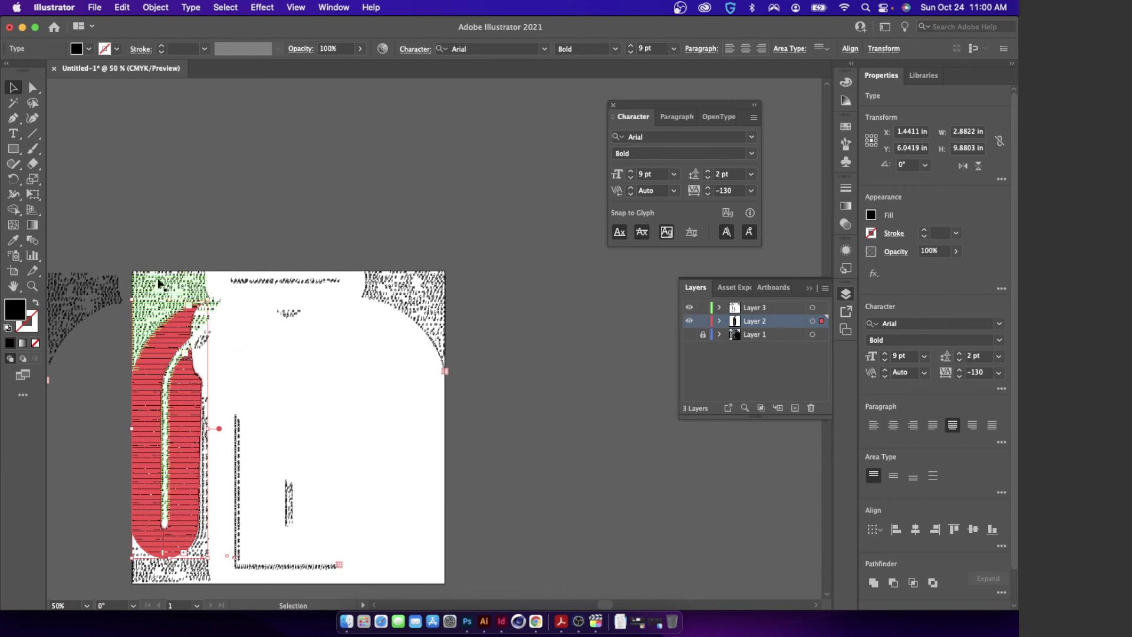
click(105, 292)
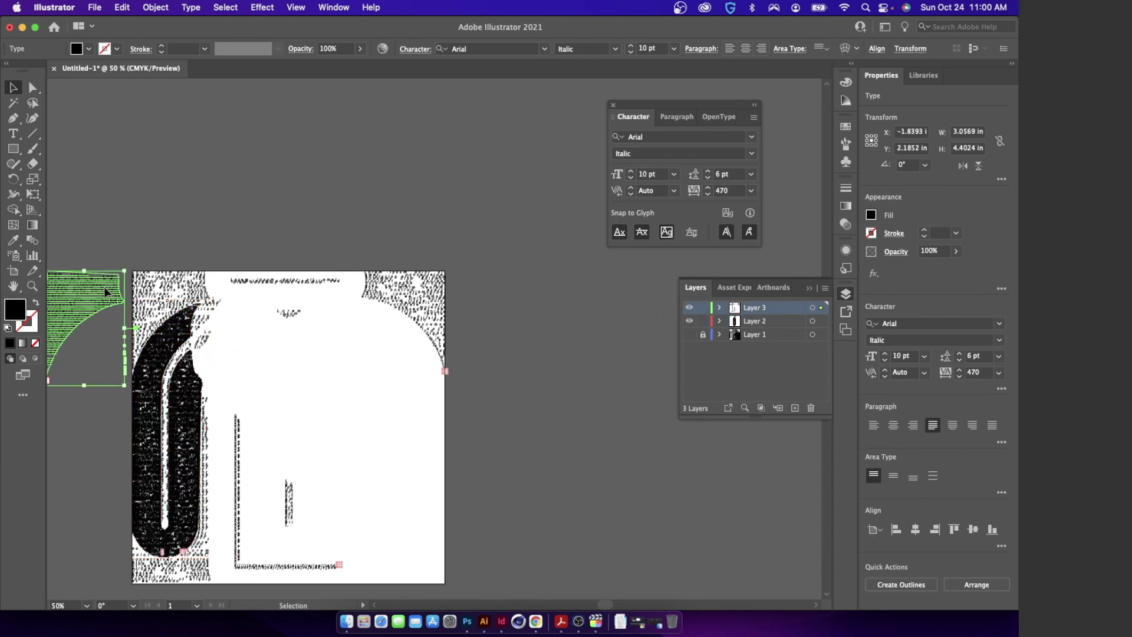
scroll(289, 500, down, 3)
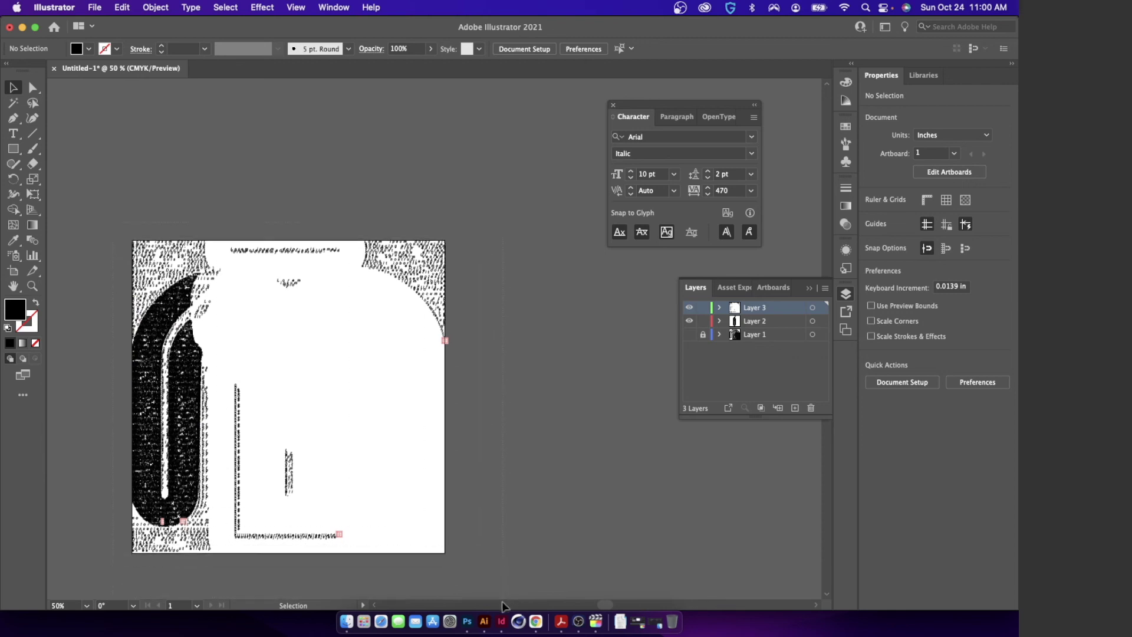
- Select all artwork on Layer 2 and Layer 3 and convert its text to outlines
key(super+a)
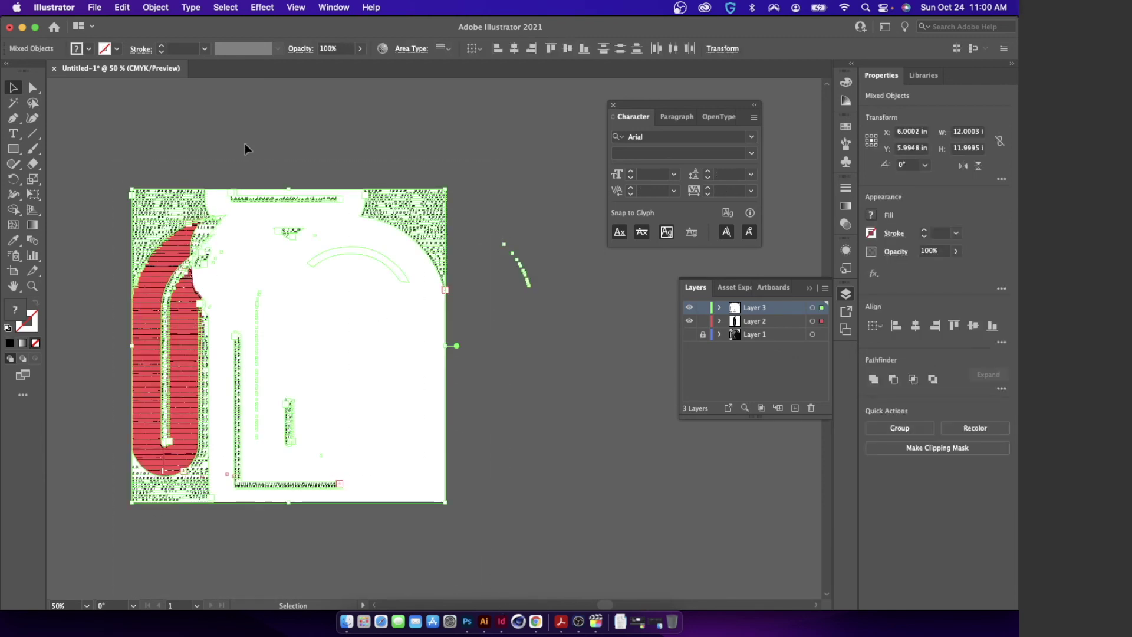
click(189, 8)
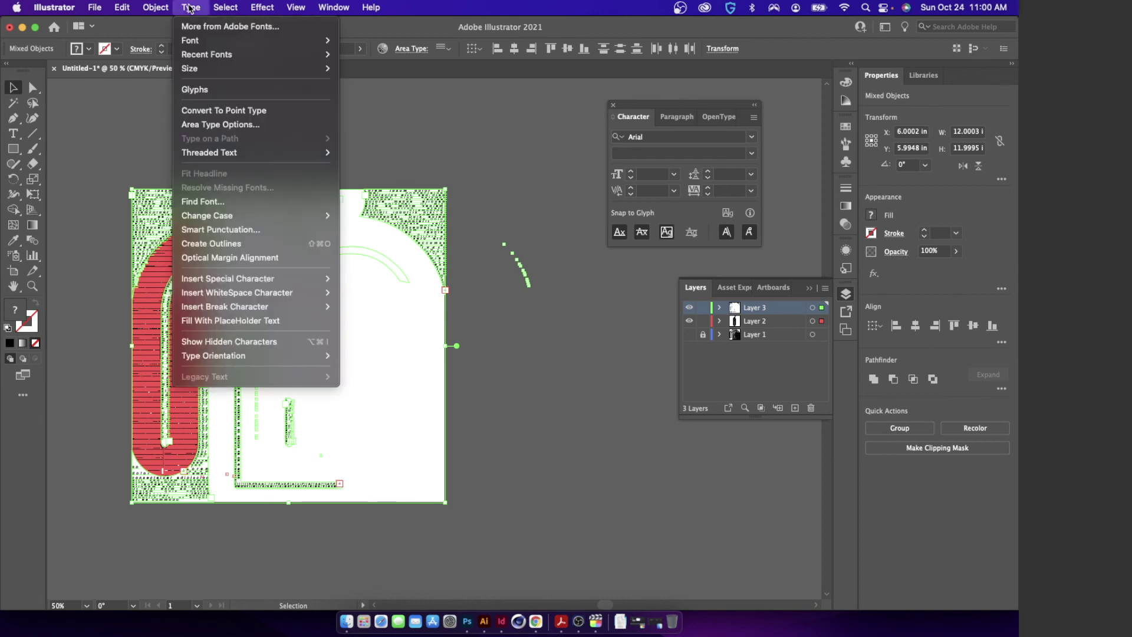
click(216, 243)
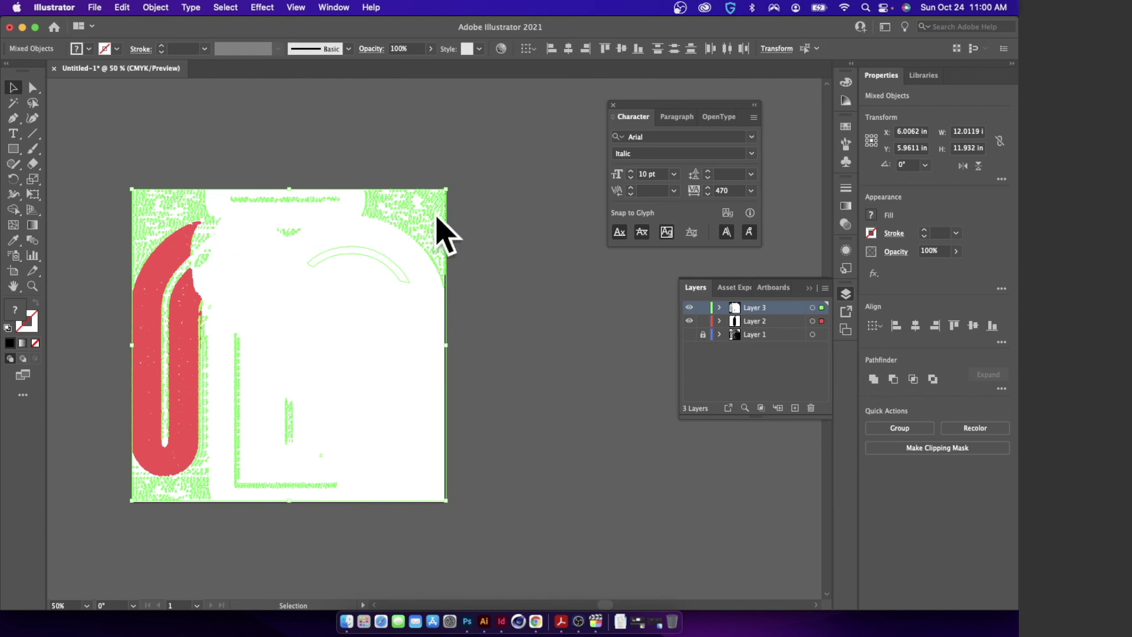
key(a)
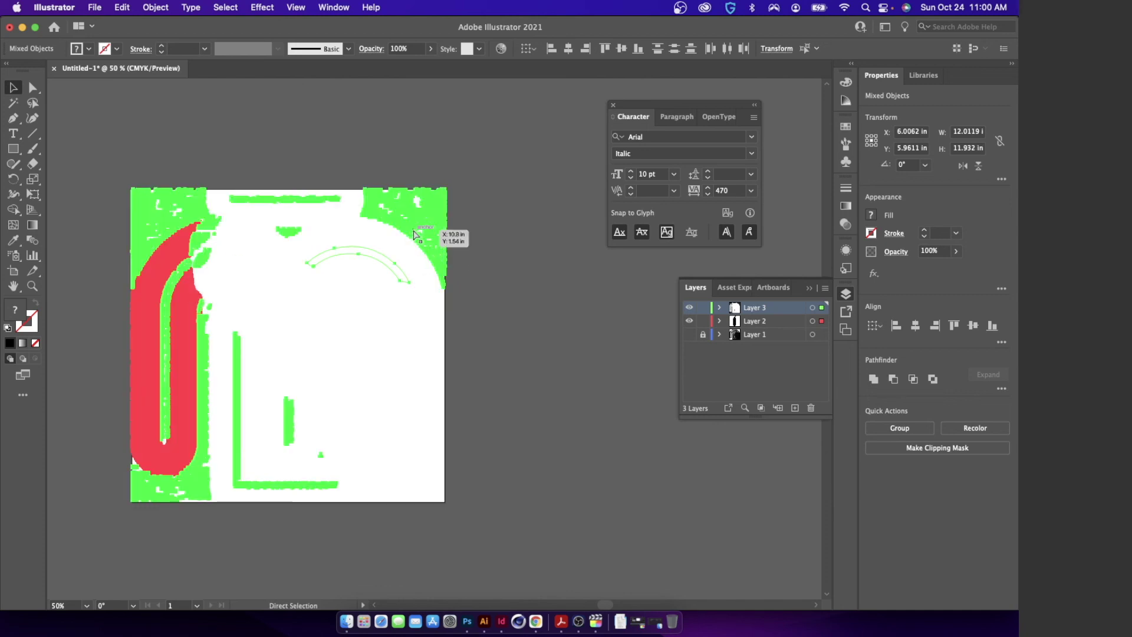
- Deselect everything, try moving the outlined L-shaped text strip as a group, and undo the move
key(super+1)
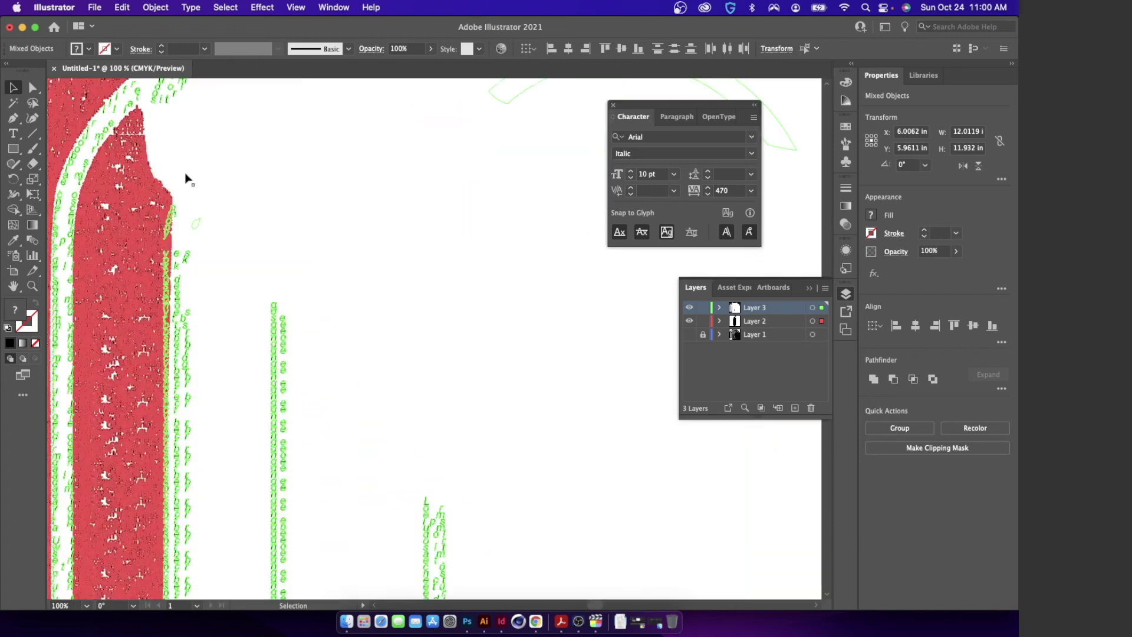
key(super+=)
key(super+=)
key(super+=)
key(super+=)
click(186, 178)
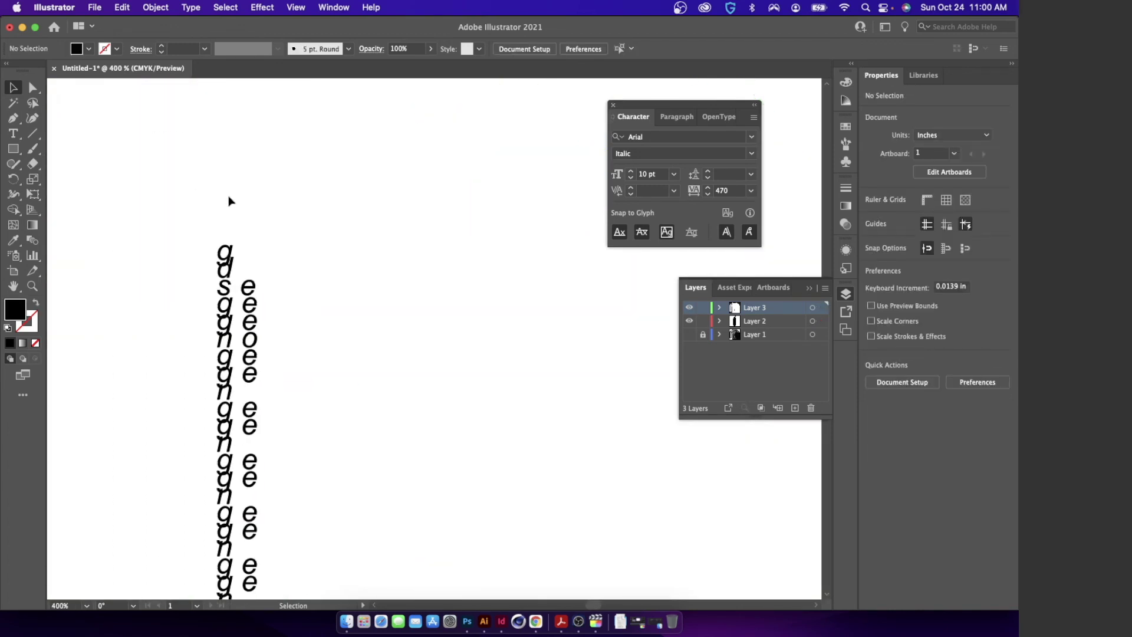
drag(260, 322, 291, 317)
key(super+z)
- Try moving the single outlined letter "e" out of the short vertical text column with Direct Selection, and undo the move
key(super+=)
key(super+=)
key(super+=)
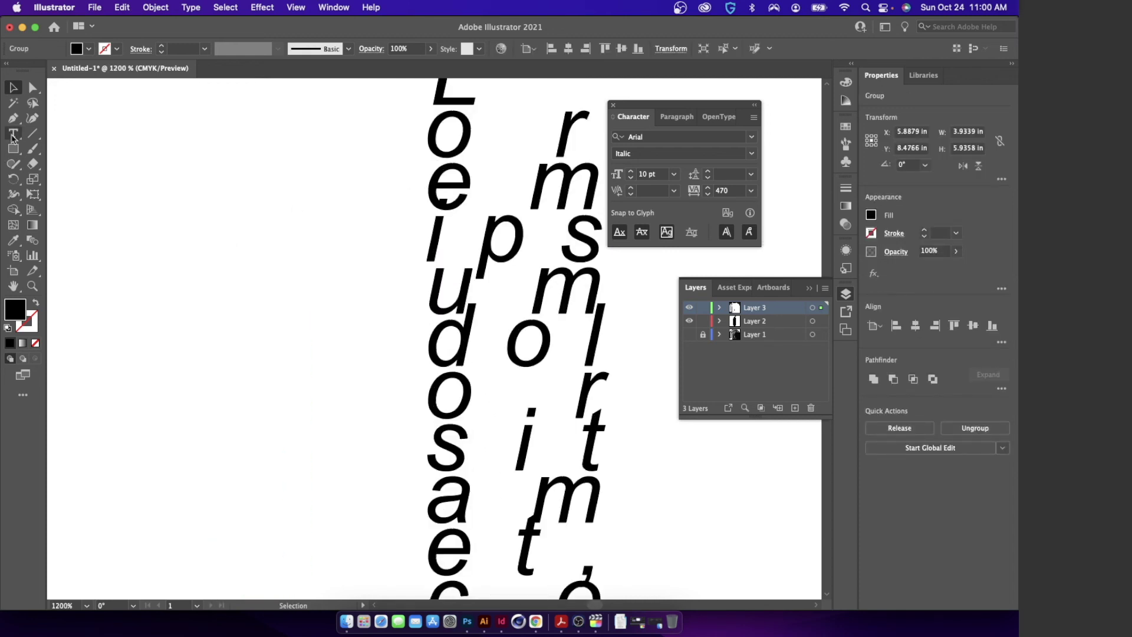
click(33, 88)
click(407, 223)
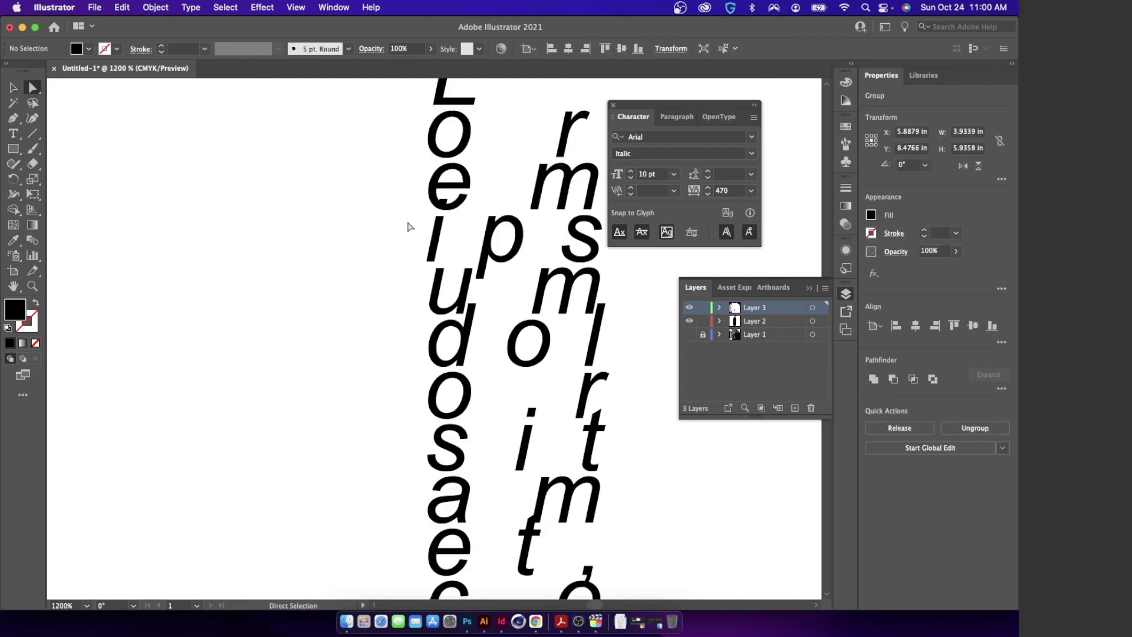
click(437, 181)
drag(437, 181, 348, 181)
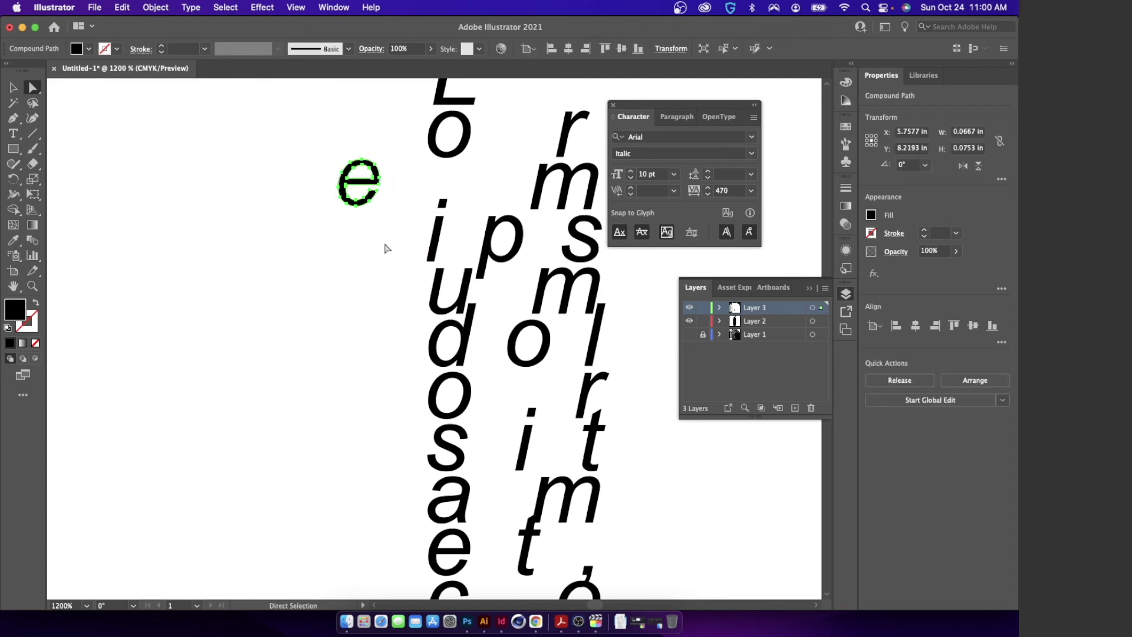
key(super+z)
- Examine the whole outlined artwork at 50%, check an individual letter in the upper right corner text, and deselect everything
key(super+minus)
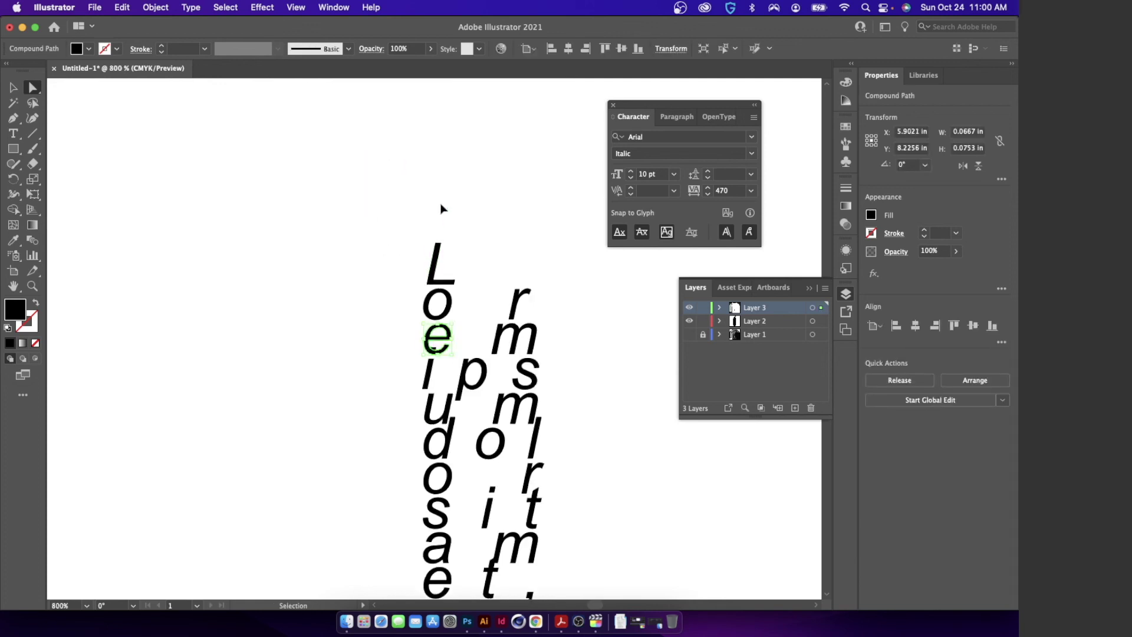
key(super+minus)
key(super+minus)
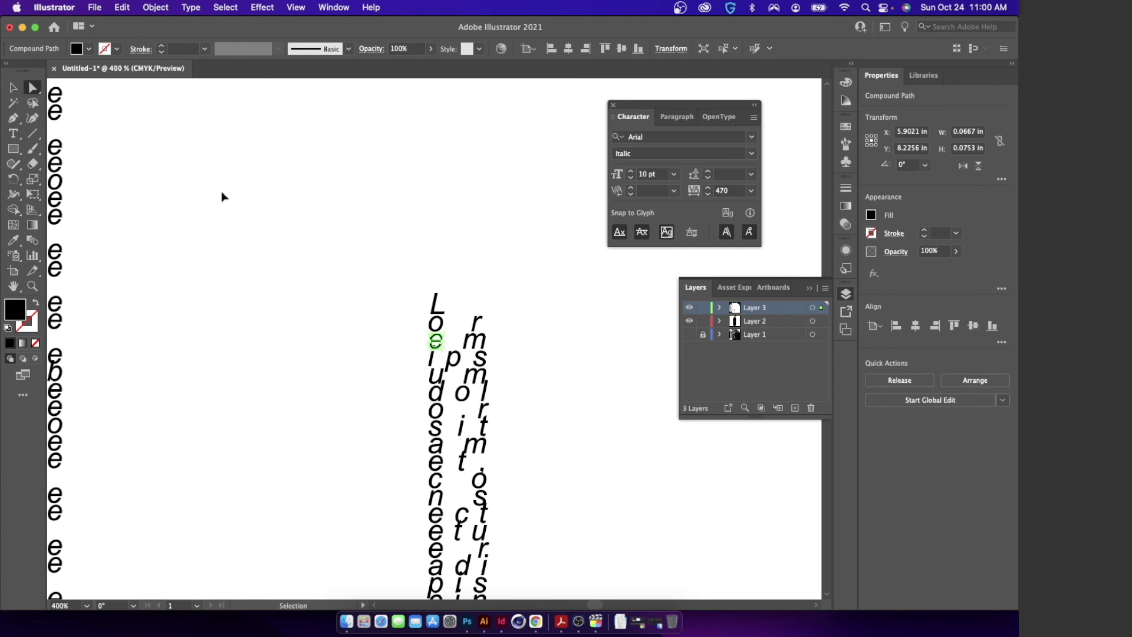
key(super+minus)
key(super+minus)
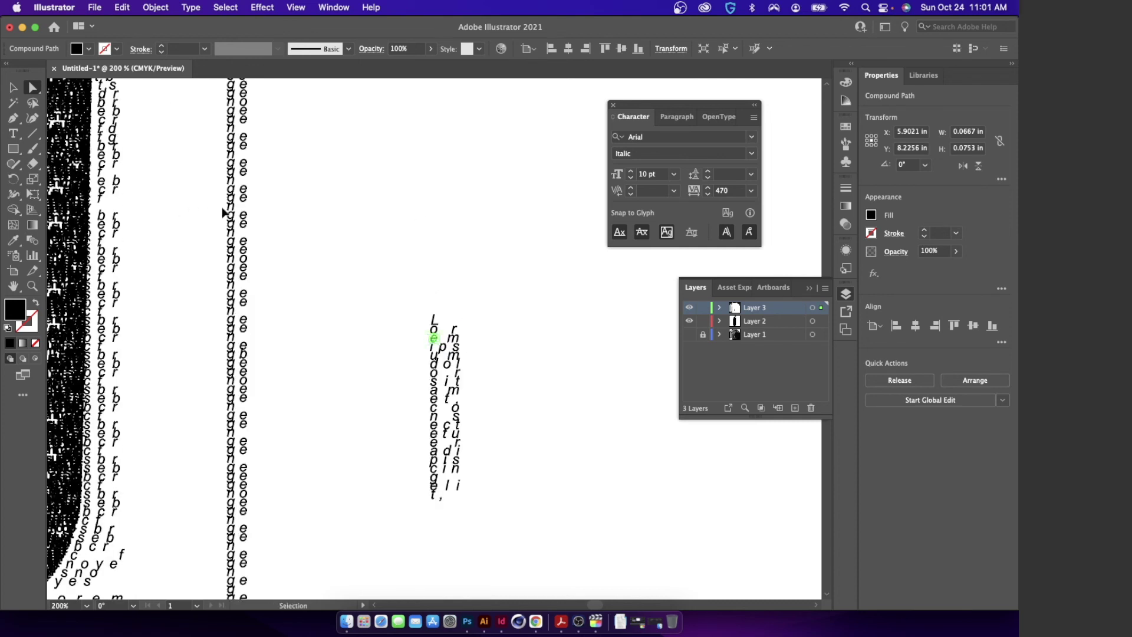
key(super+minus)
key(super+minus)
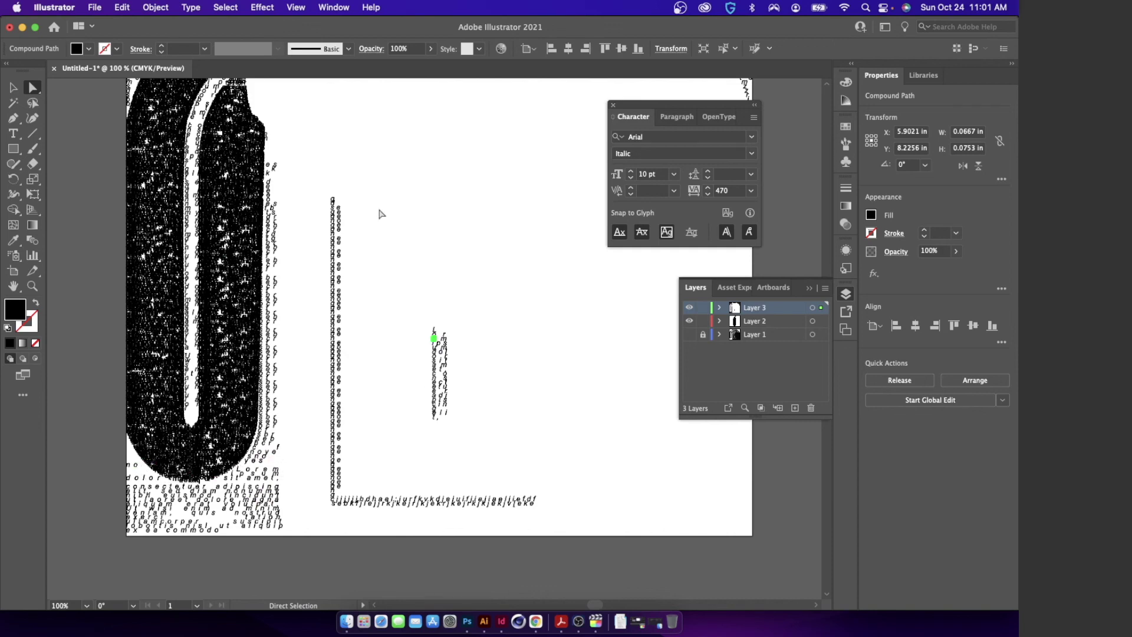
key(super+minus)
key(super+minus)
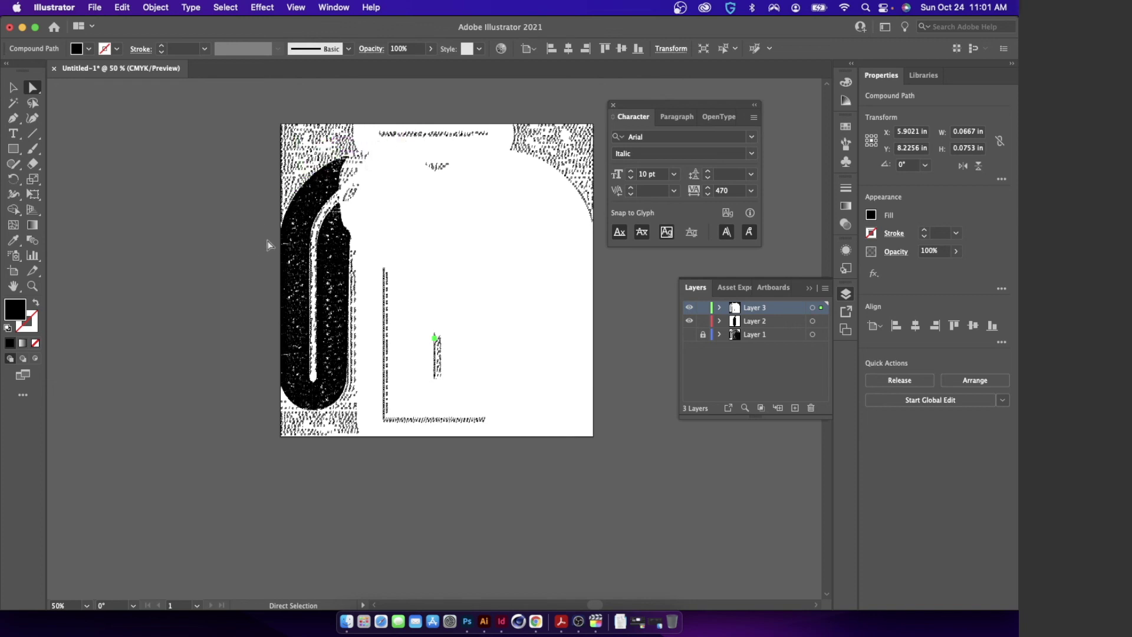
click(563, 144)
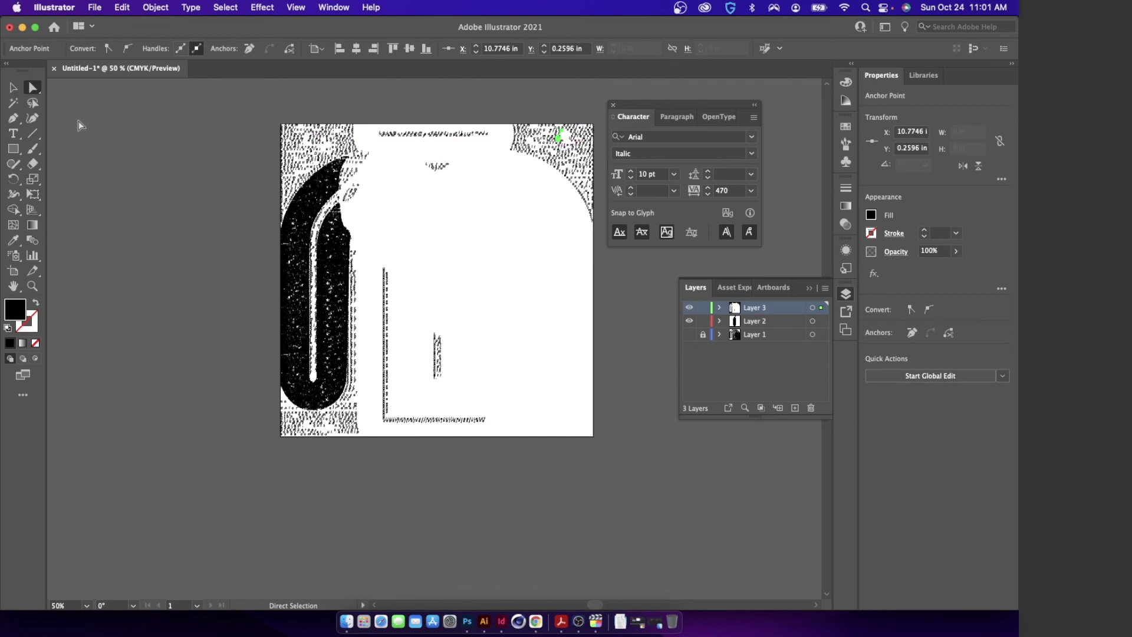
click(13, 88)
click(493, 247)
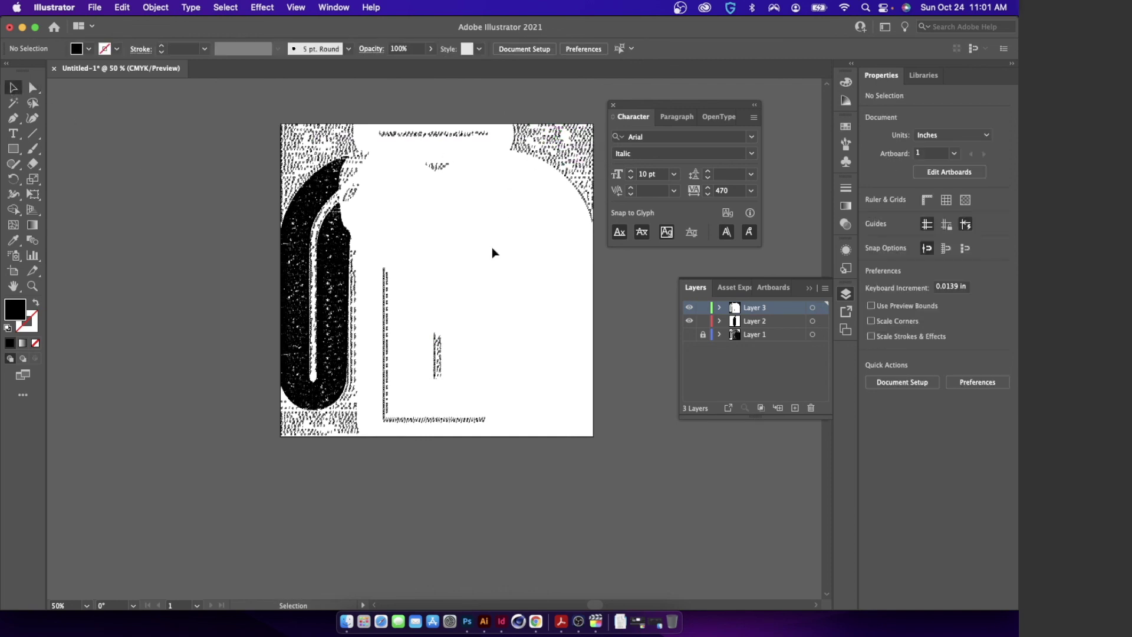